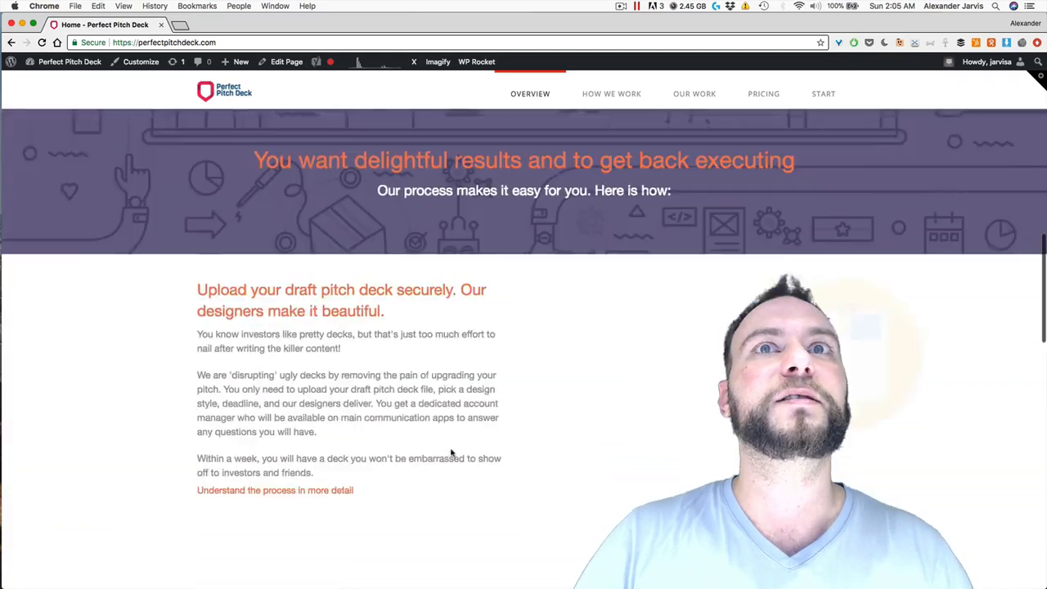
- Look through the Perfect Pitch Deck home page and examine the per-slide packages on its pricing page
scroll(451, 452, up, 15)
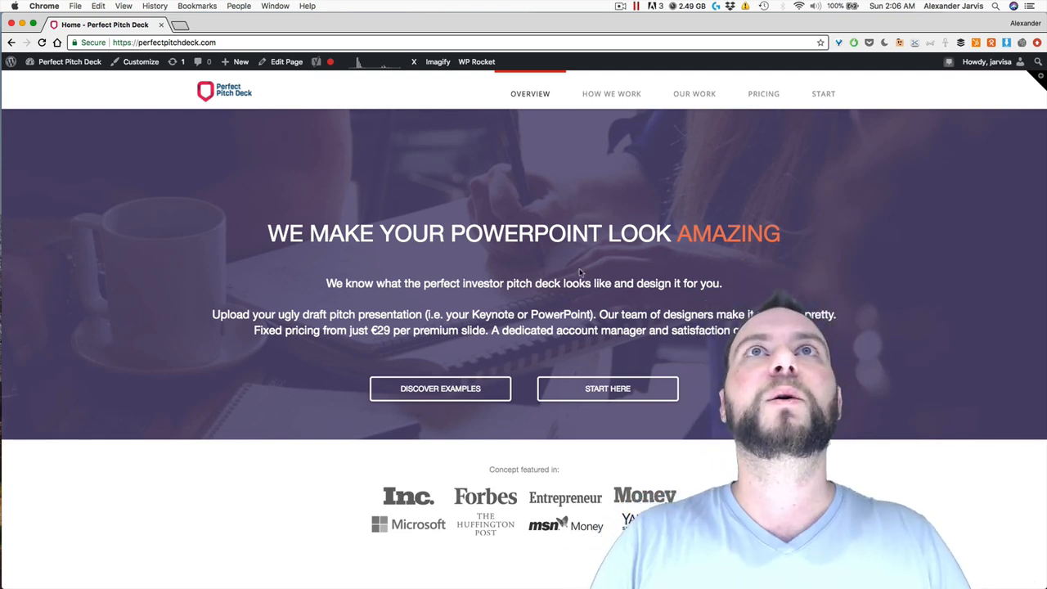
click(758, 107)
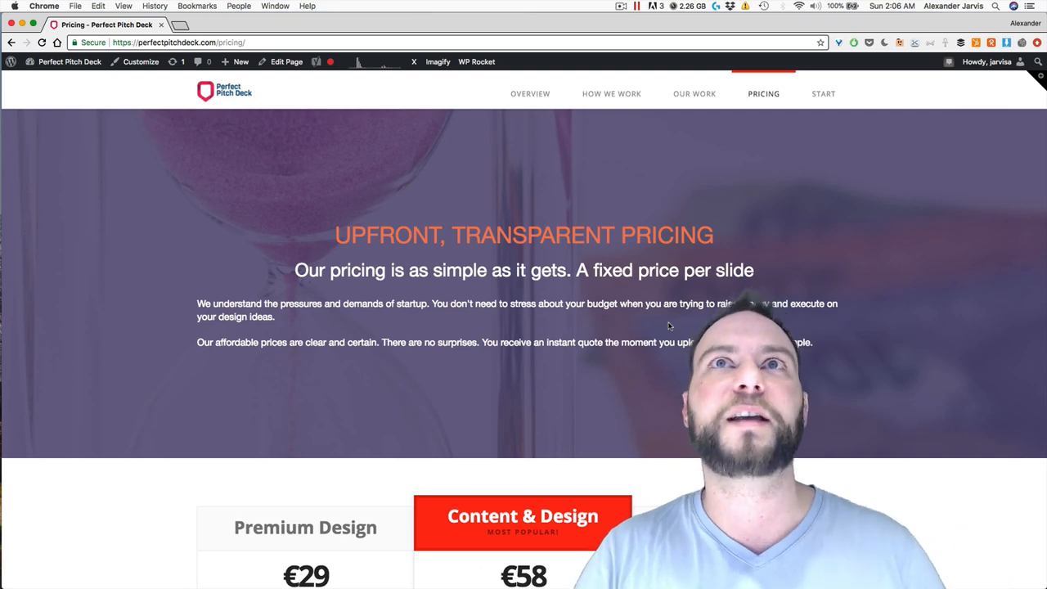
scroll(669, 325, down, 4)
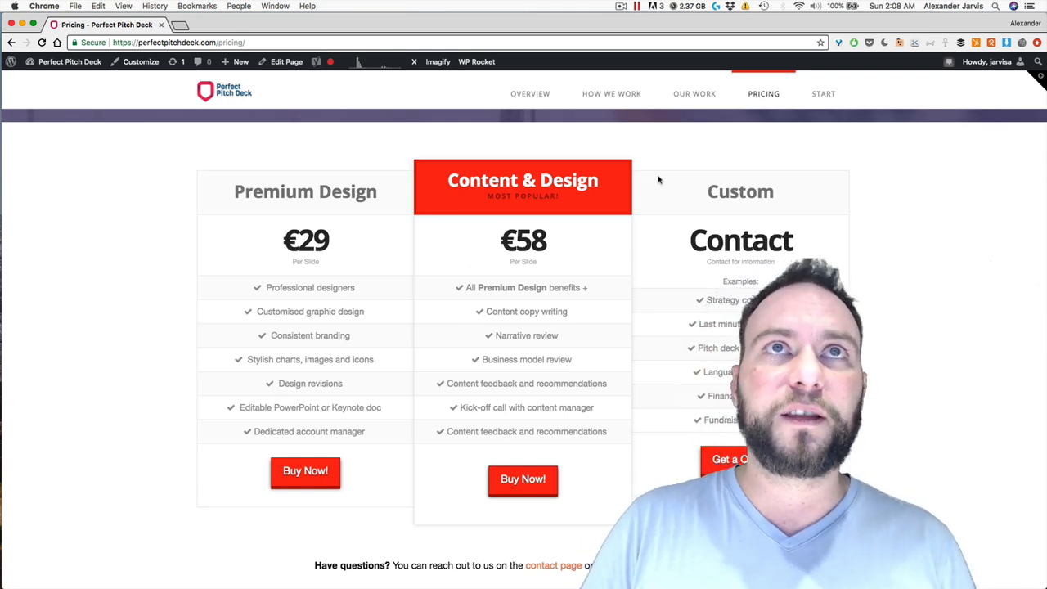
scroll(658, 179, up, 4)
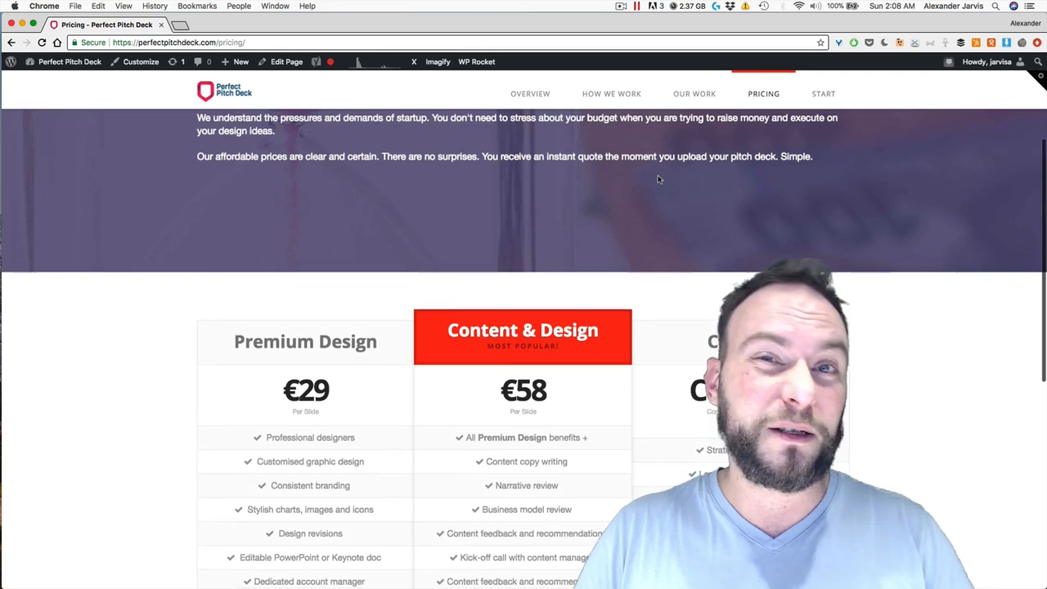
scroll(658, 179, down, 1)
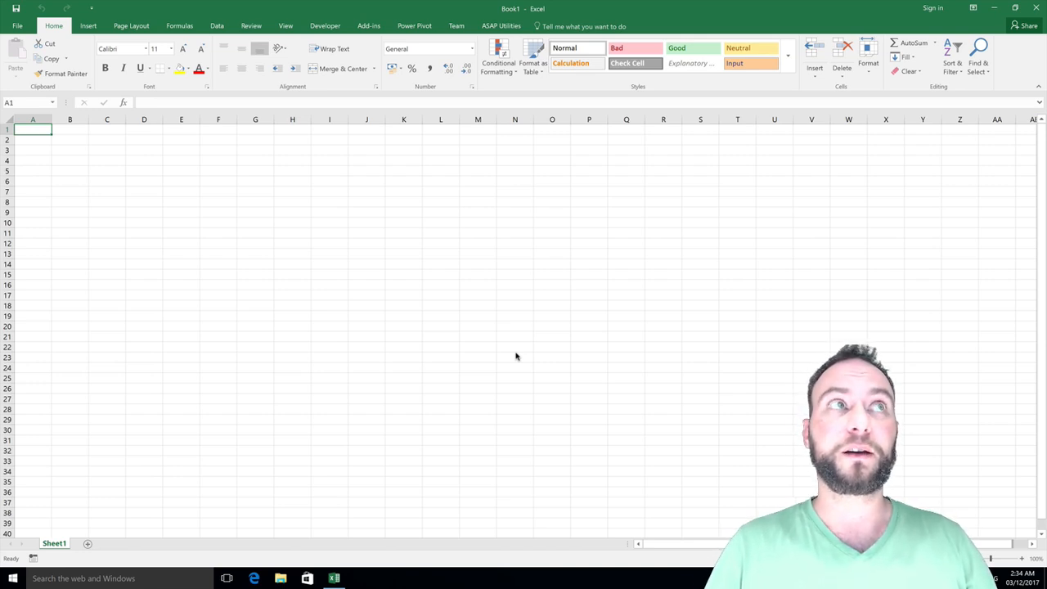
- Enter the label "Average price" in cell A3 and autofit column A to its width
click(91, 152)
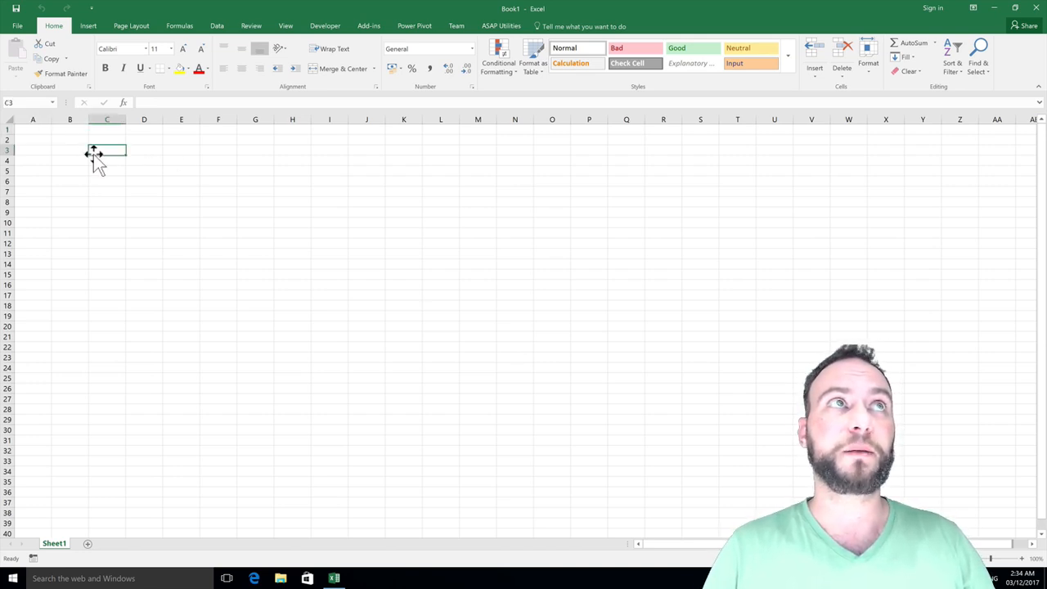
key(Left)
key(Left)
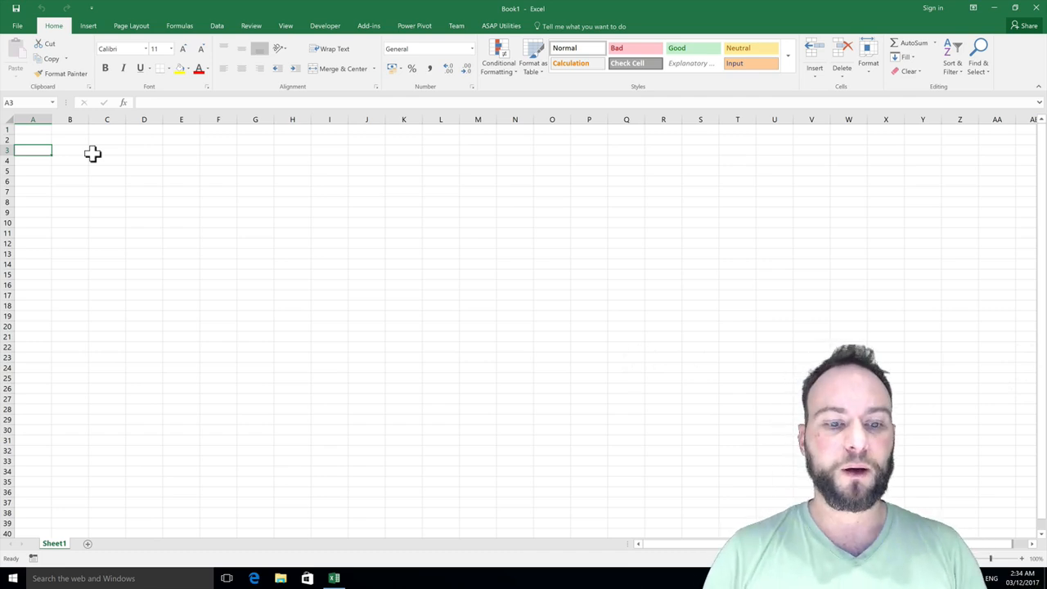
text(Average)
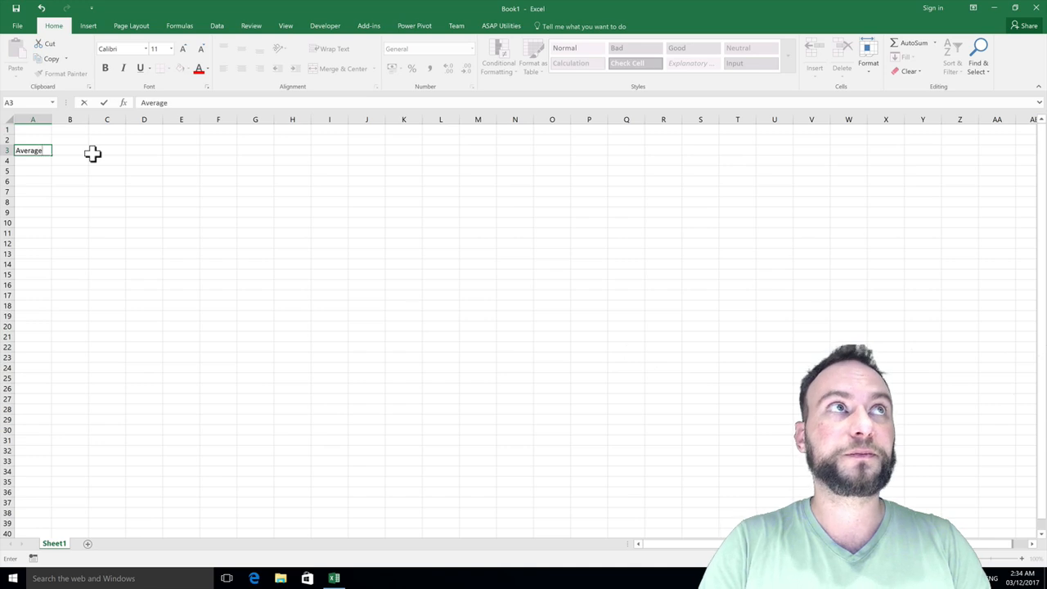
text( price)
key(Return)
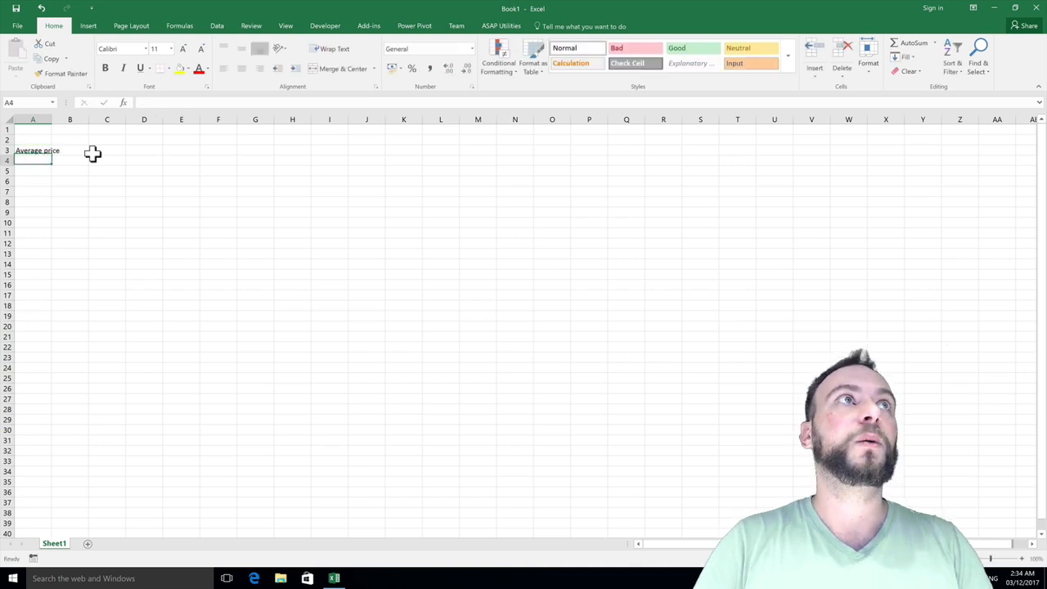
double_click(58, 127)
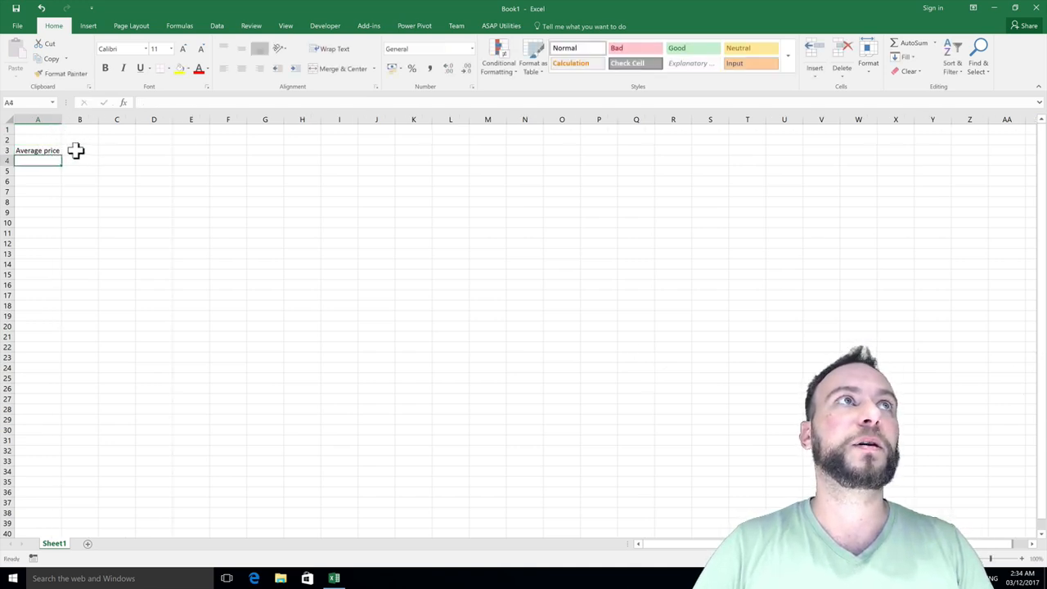
- Format cell B3 with the Note cell style and a blue font, and enter 30 as the average price
click(75, 150)
click(788, 60)
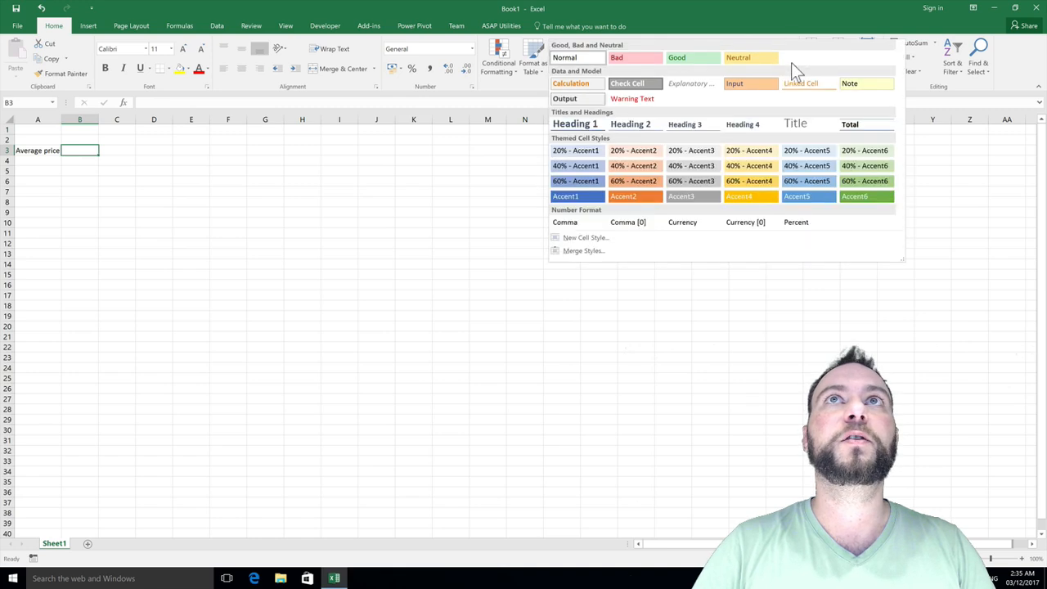
click(851, 85)
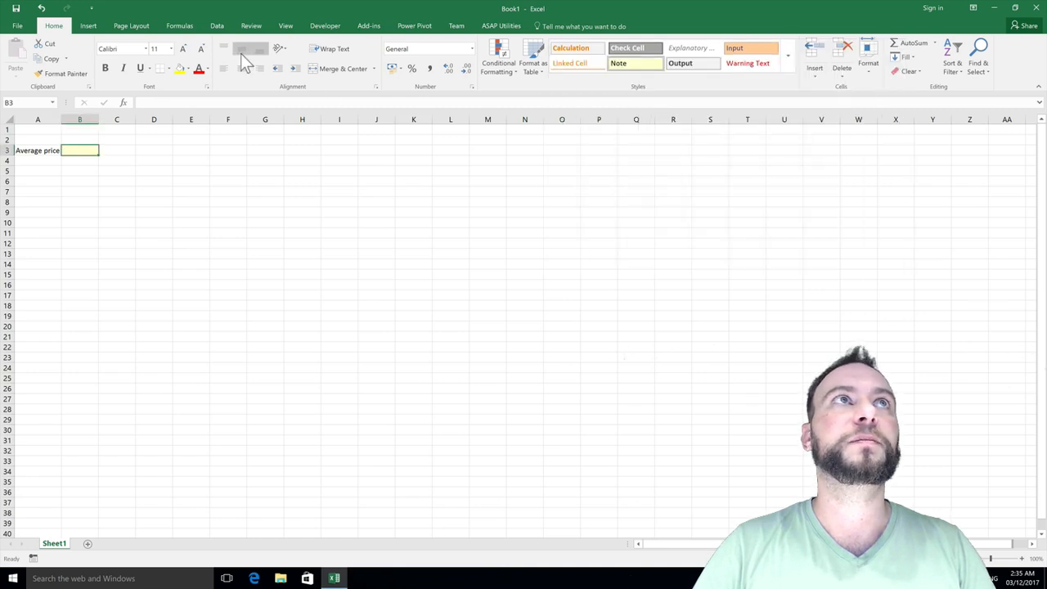
click(207, 68)
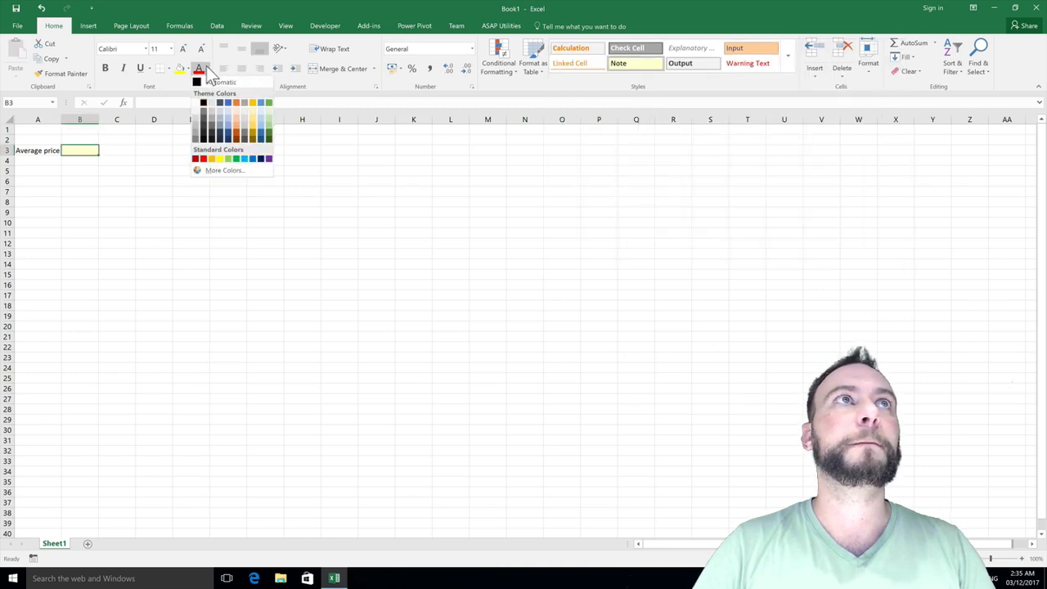
click(259, 160)
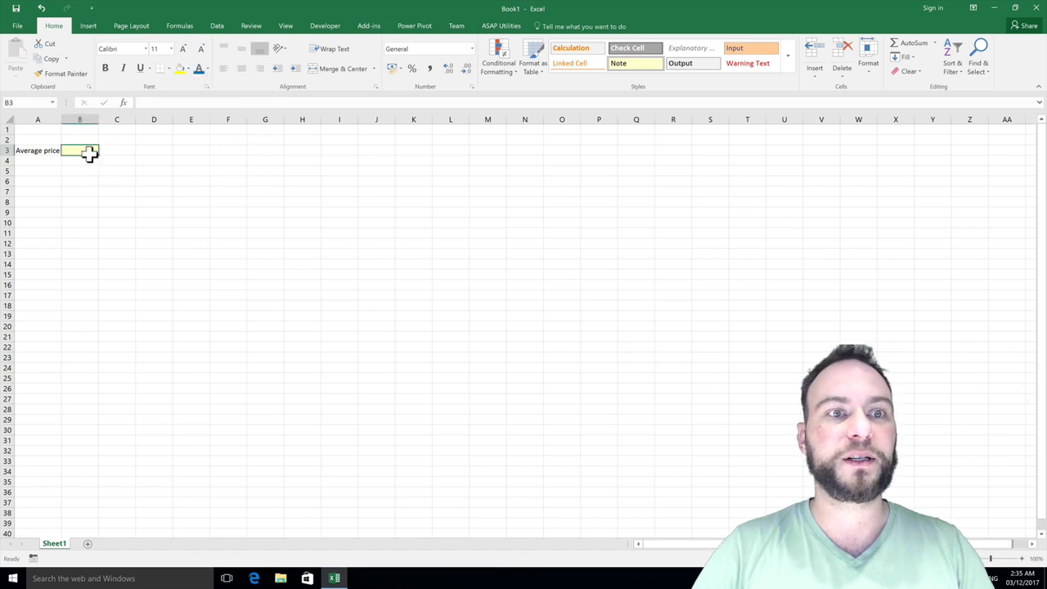
key(Return)
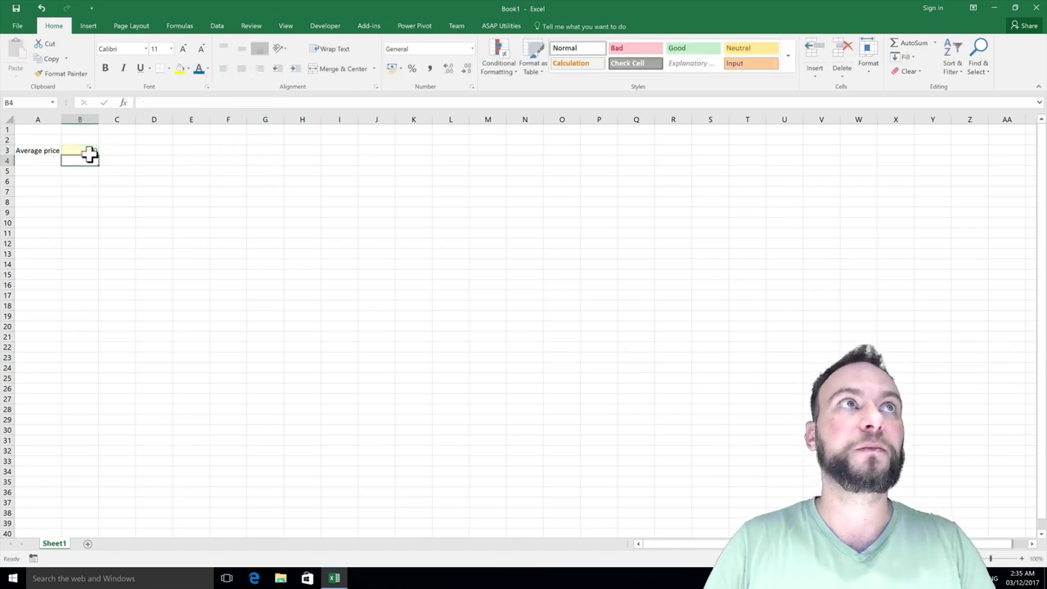
- Label row 4 "Slides" in cell A4 and enter 5 as the first slide count in C4
key(Left)
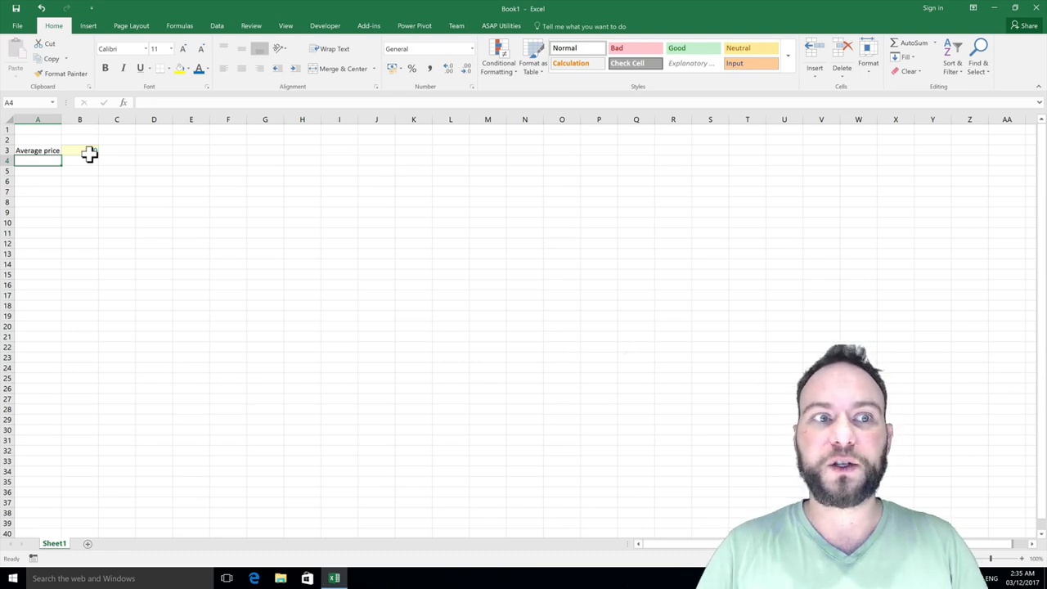
text(Slides)
key(Return)
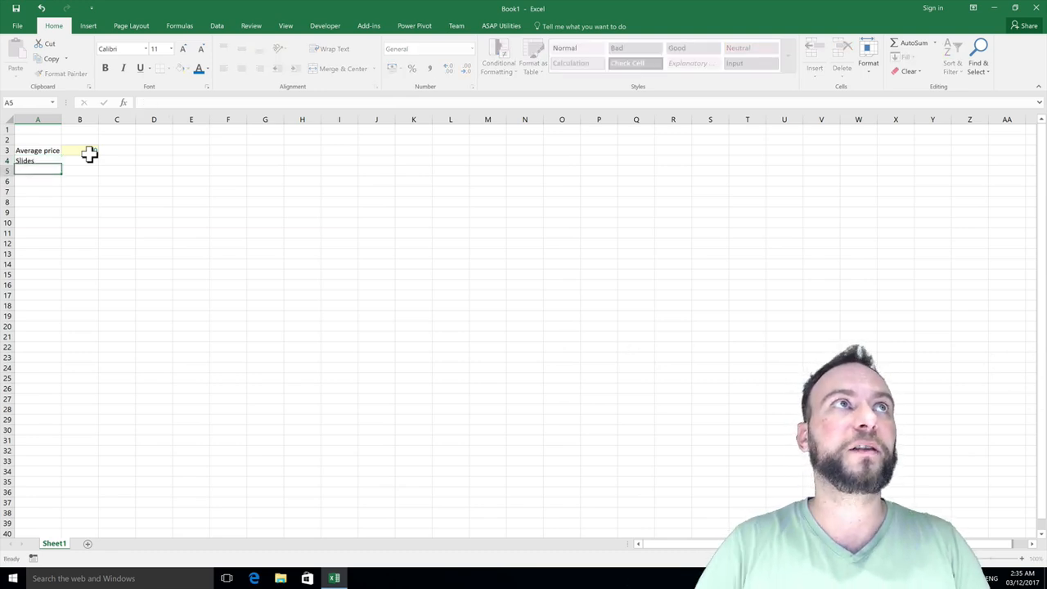
key(Up)
key(Right)
key(Right)
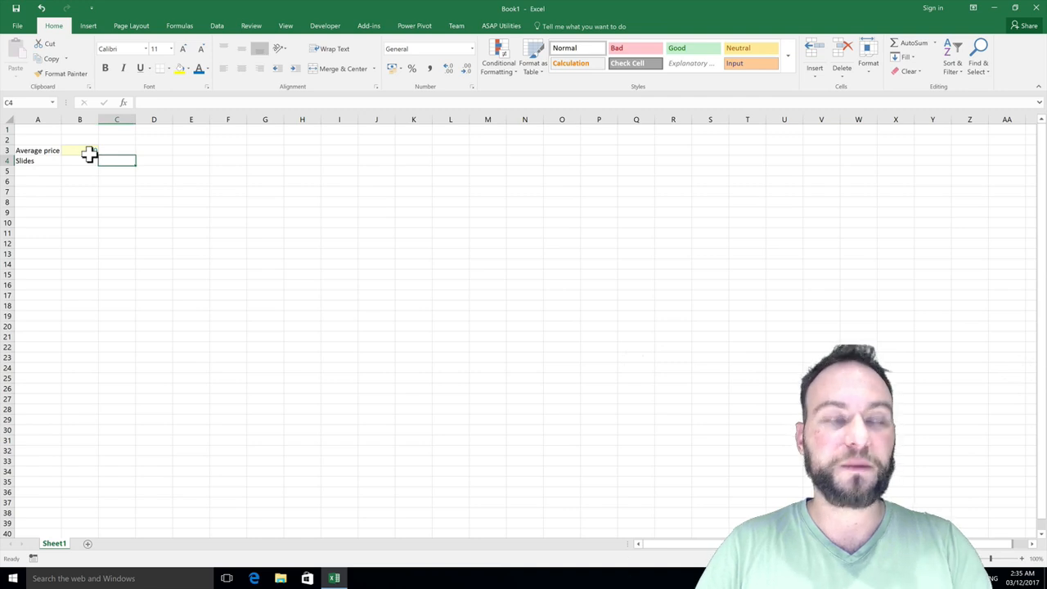
text(5)
key(Tab)
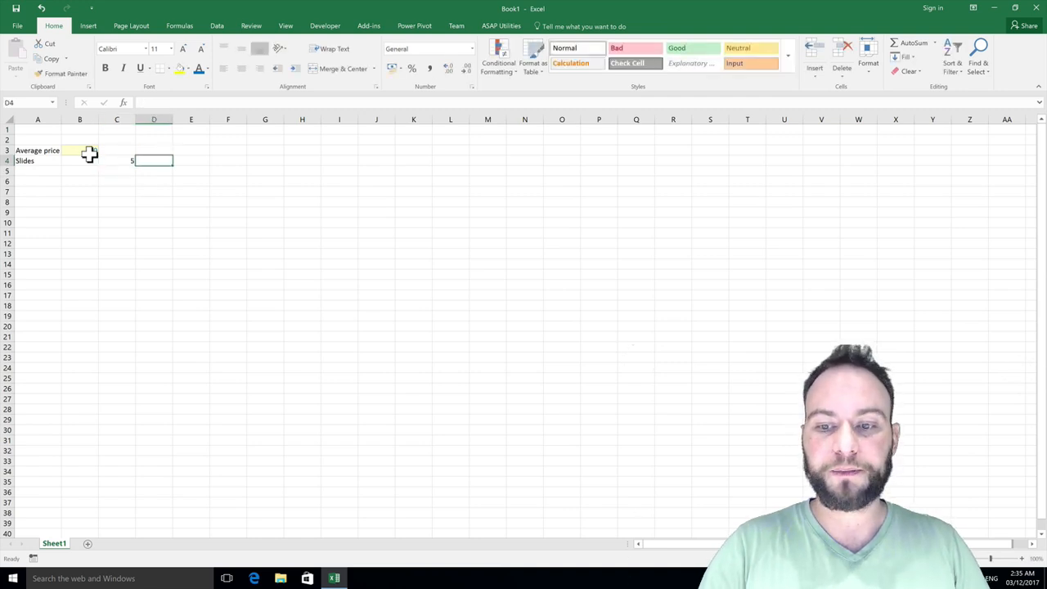
text(=)
key(Left)
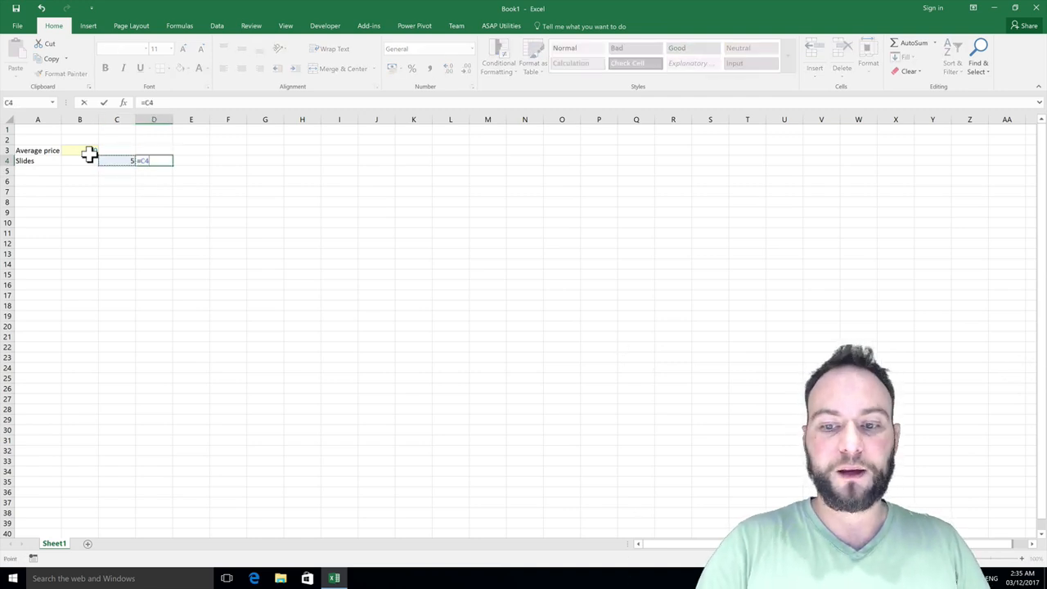
key(F9)
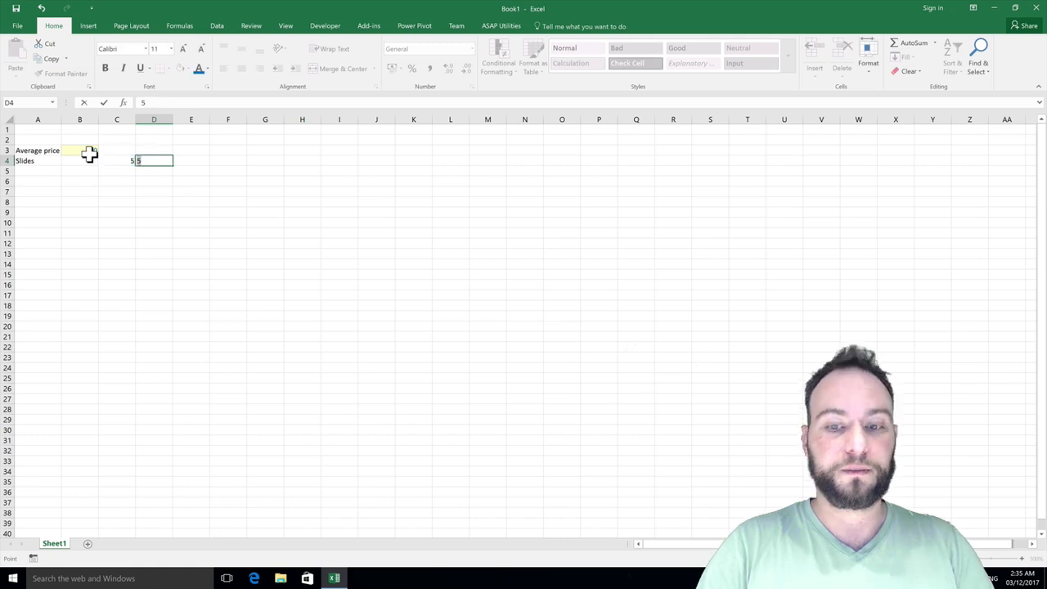
key(Escape)
- Enter the formula =C4+1 in cell D4 to increase the slide count by one
text(=)
key(Left)
text(+1)
key(Return)
- Fill the D4 formula across the Slides row through column AA
key(Up)
key(shift+Right)
key(shift+Right)
key(shift+Right)
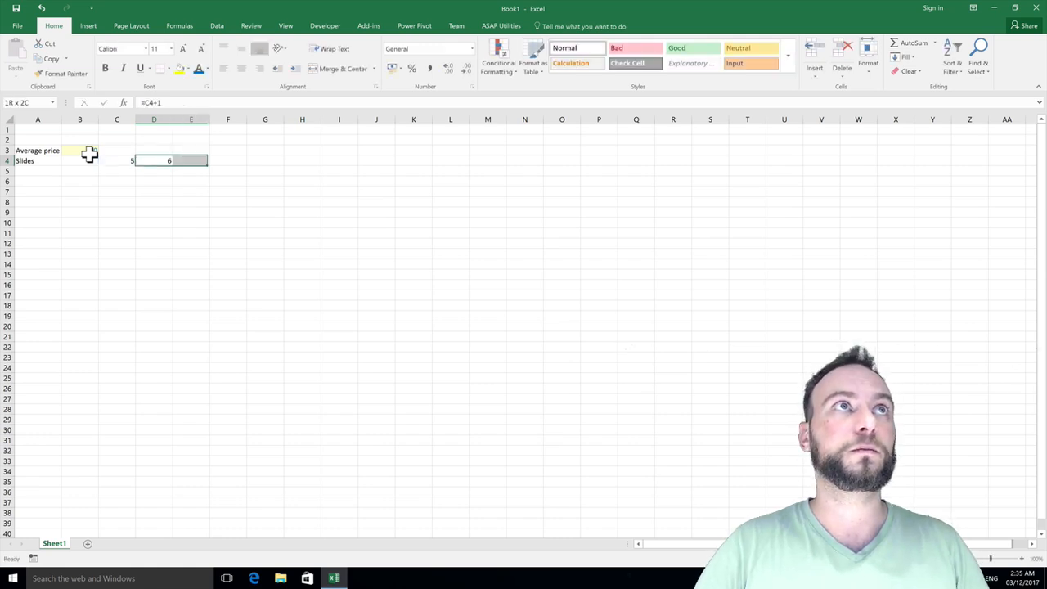
key(shift+Right)
key(shift+Right)
key(shift+Right)
key(shift+Right)
key(shift+Right)
key(shift+Right)
key(shift+Right)
key(shift+Right)
key(shift+Right)
key(shift+Right)
key(shift+Right)
key(shift+Right)
key(shift+Right)
key(shift+Right)
key(shift+Right)
key(shift+Right)
key(shift+Right)
key(shift+Right)
key(shift+Right)
key(shift+Right)
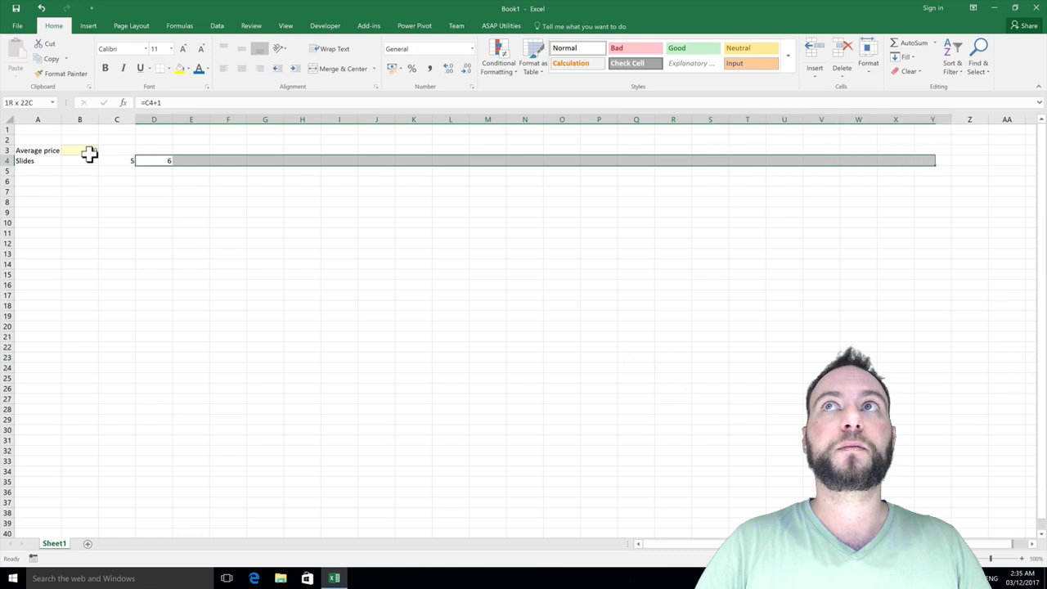
key(ctrl+r)
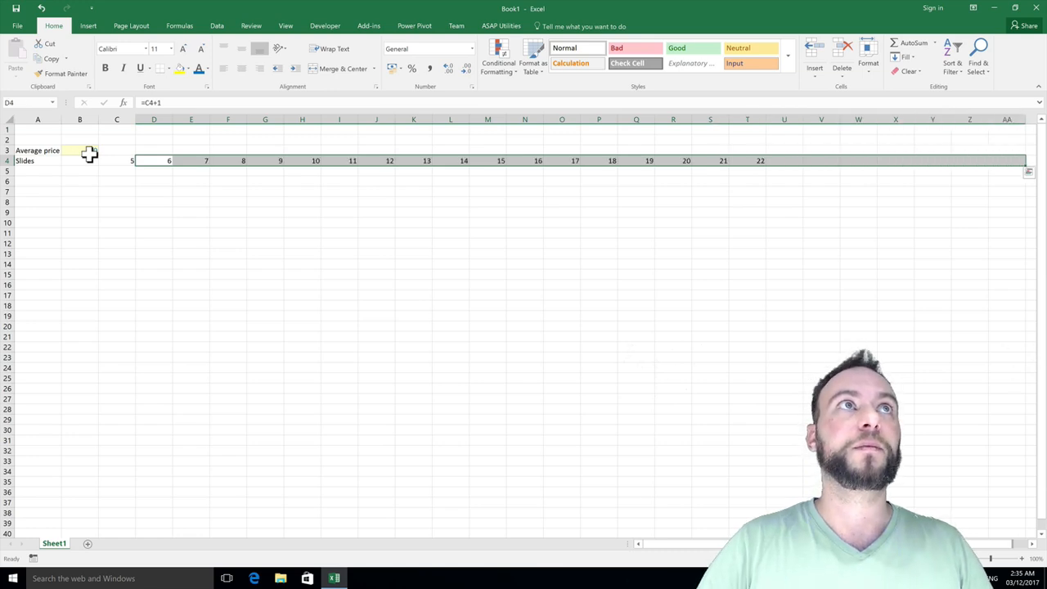
- Apply a three-colour conditional formatting scale to C4:AA4, running from blue for low through white to red for high values
key(Left)
key(ctrl+shift+Right)
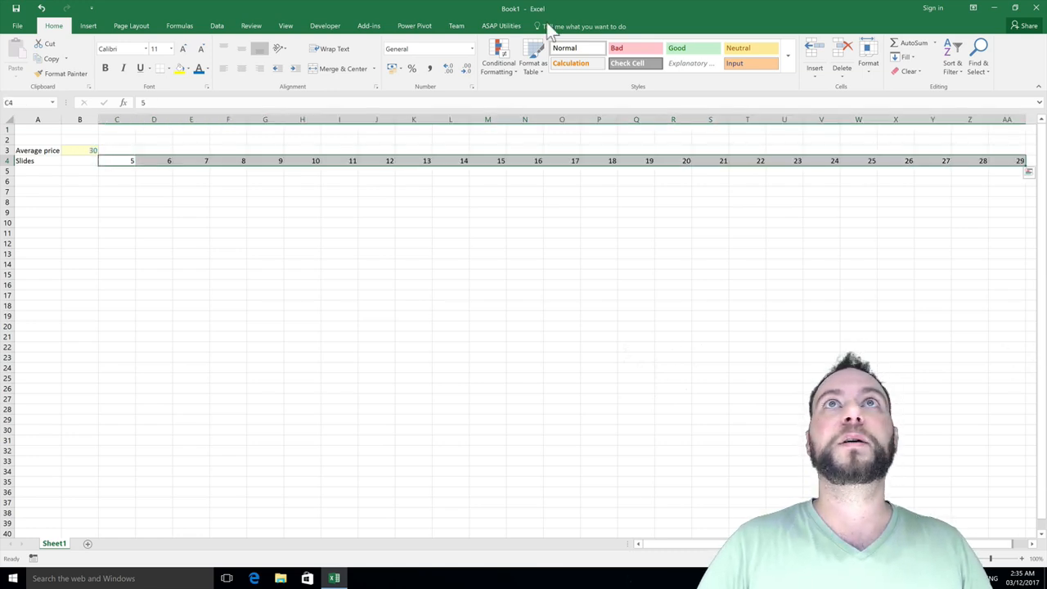
click(497, 65)
mouse_move(516, 160)
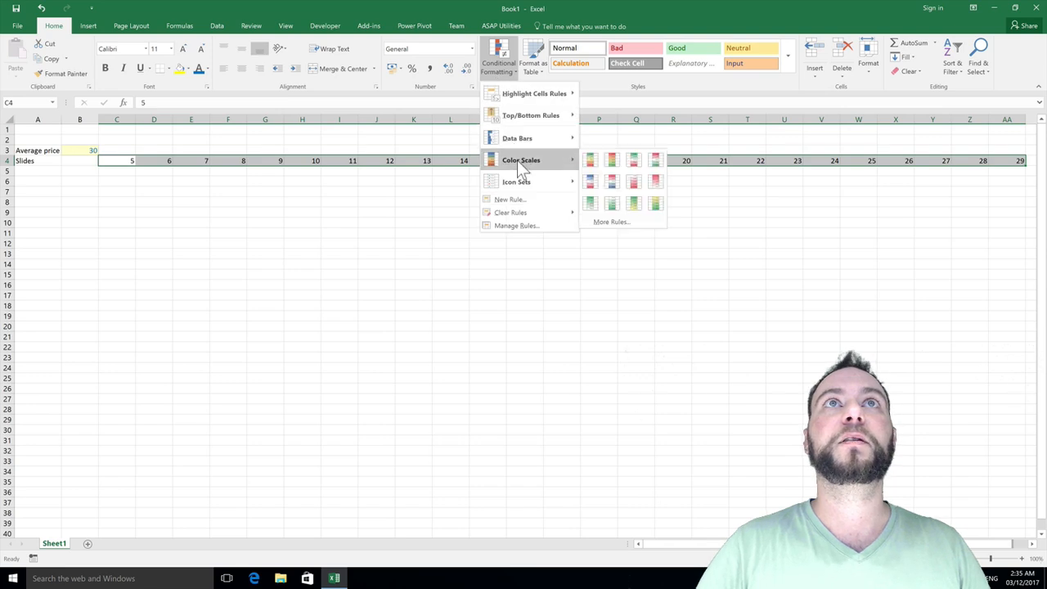
click(614, 190)
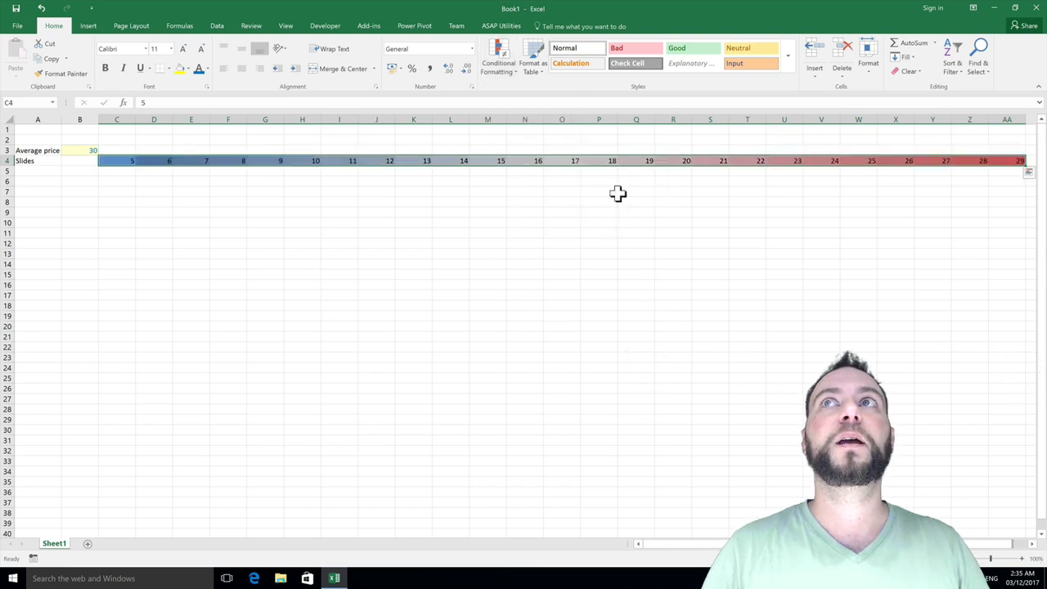
- Enter the label "ARPA" in cell A5 below Slides
key(Left)
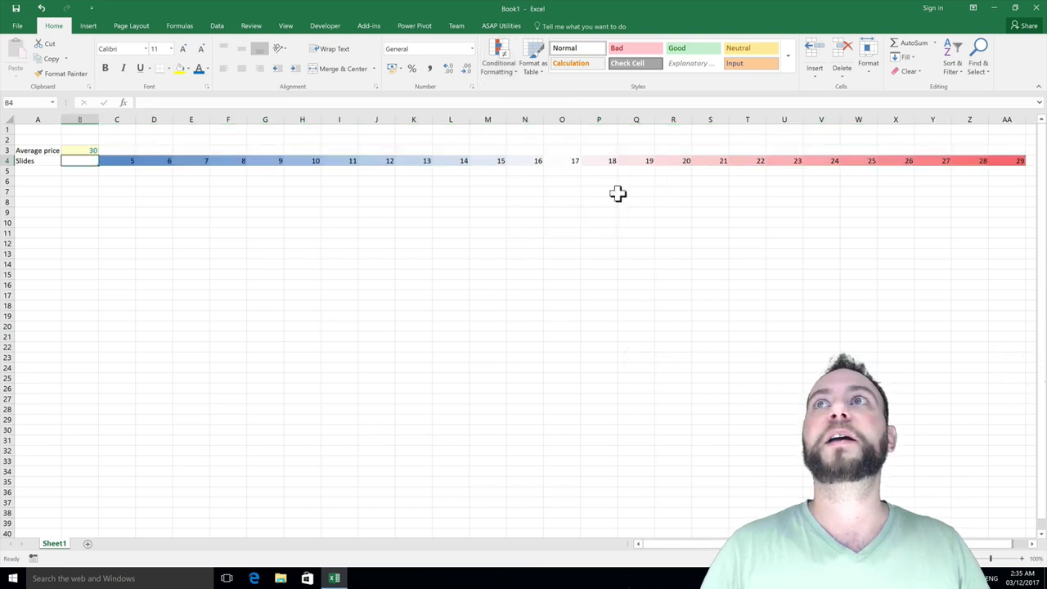
key(Left)
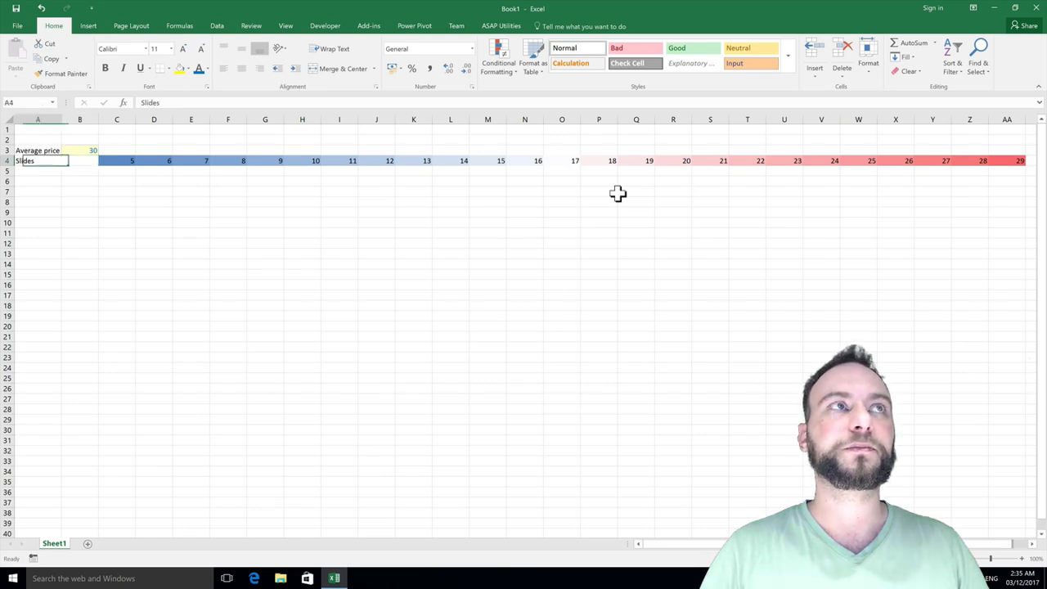
key(Down)
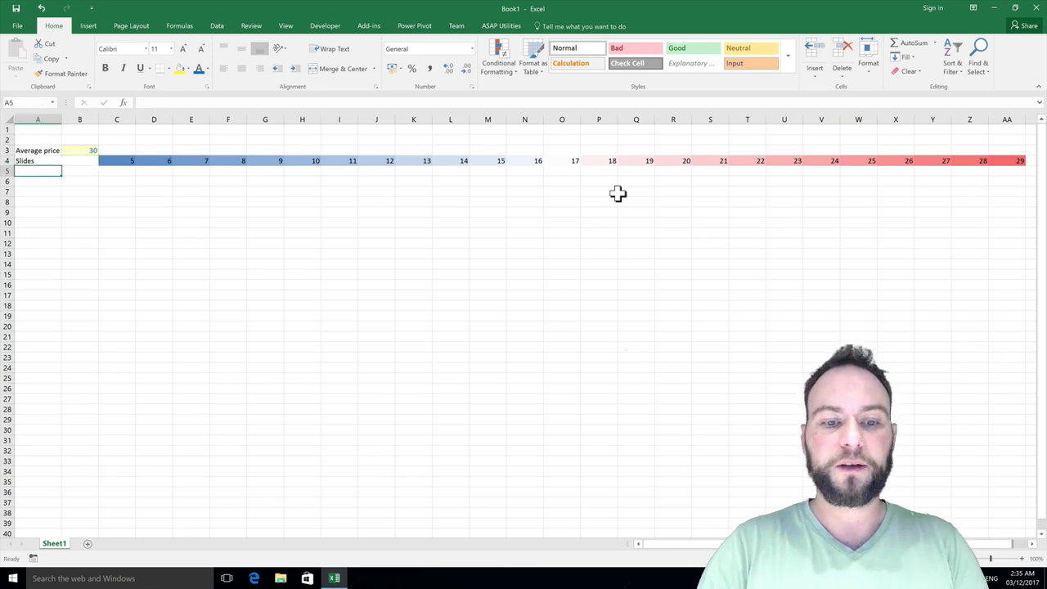
text(ARPA)
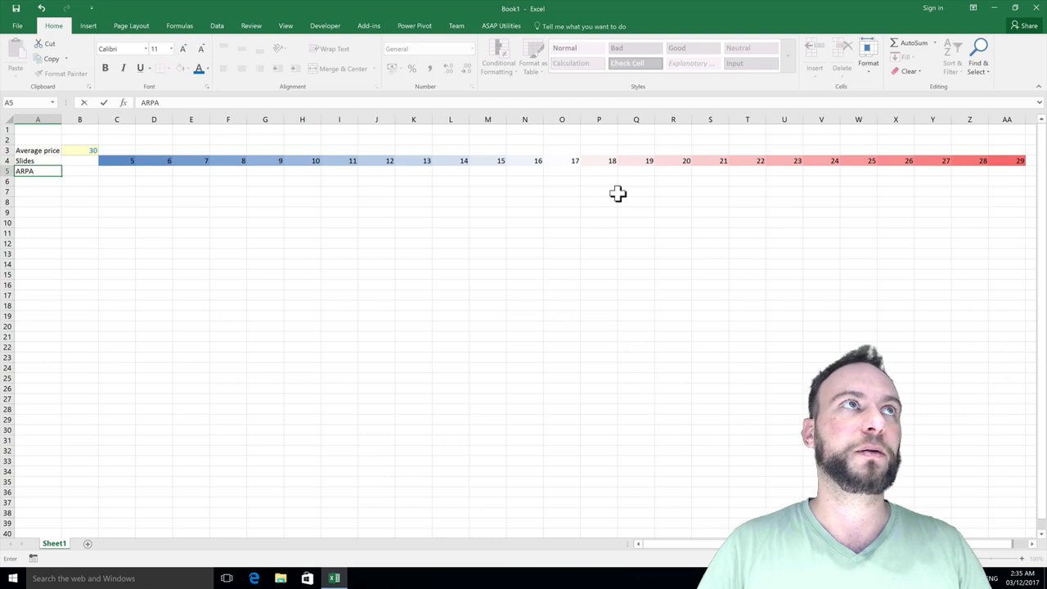
key(Return)
- Enter the formula =$C$4*B3 in cell C5 of the ARPA row
key(Up)
key(Right)
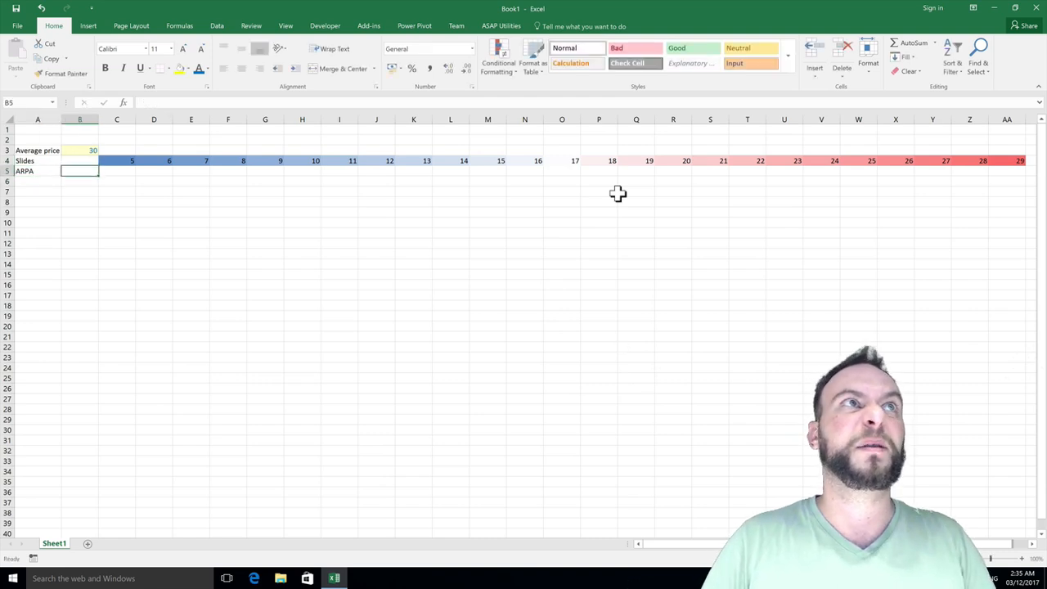
key(Right)
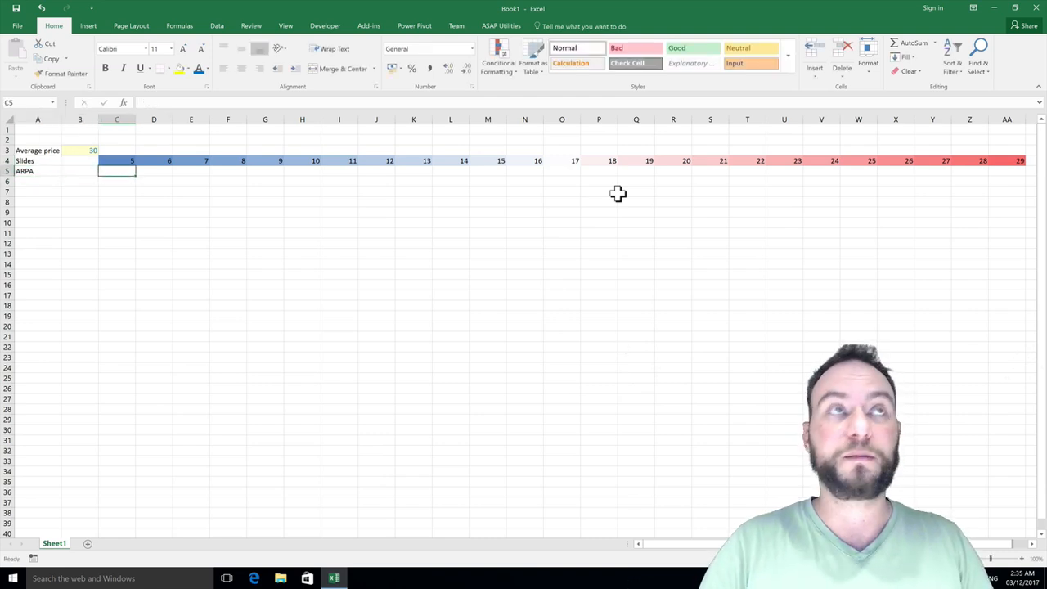
text(=)
key(Up)
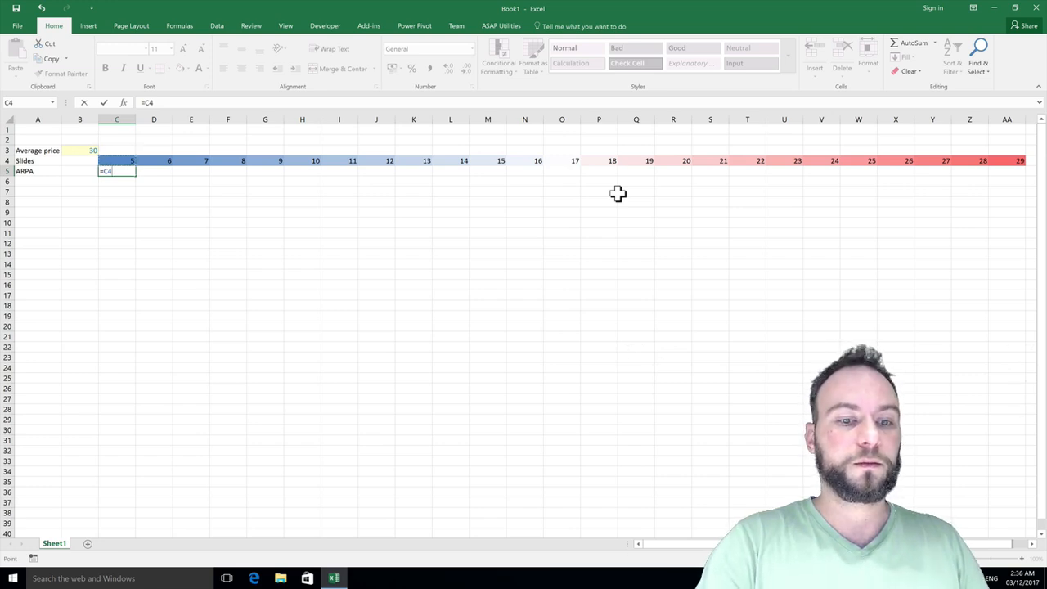
key(F4)
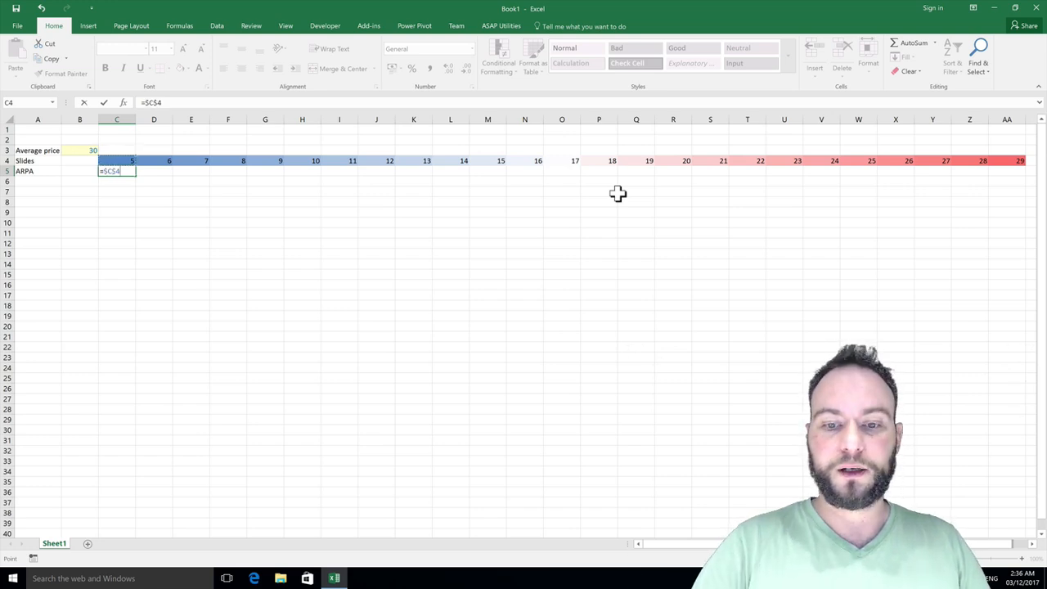
text(*)
key(Up)
key(Left)
key(Left)
key(Up)
key(Right)
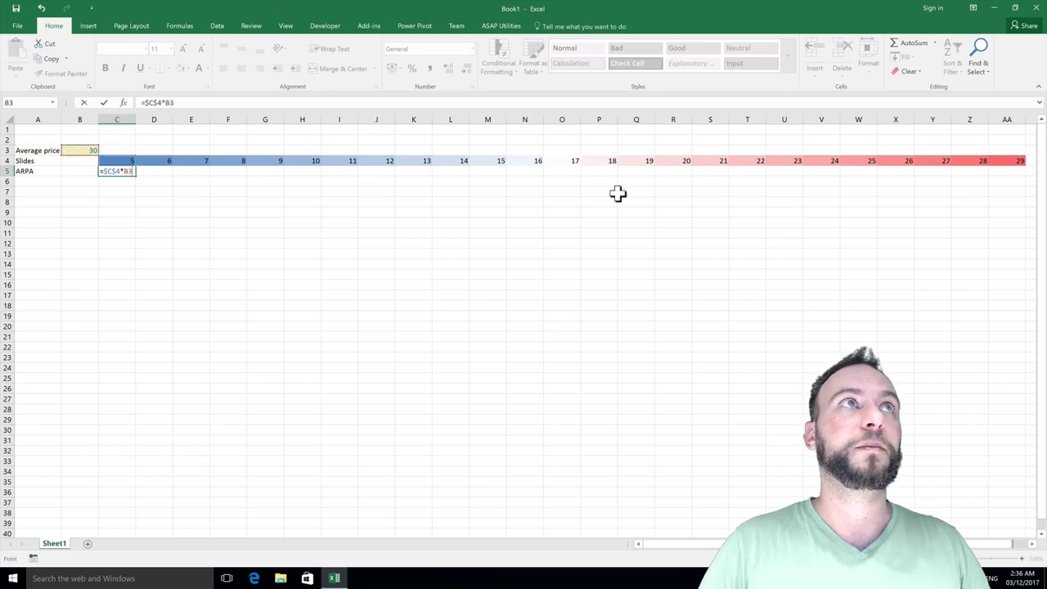
key(ctrl+Return)
- Fill the C5 formula =$C$4*B3 across the ARPA row through column AA
key(shift+Right)
key(shift+Right)
key(shift+Right)
key(shift+Right)
key(shift+Right)
key(shift+Right)
key(shift+Right)
key(shift+Right)
key(shift+Right)
key(shift+Right)
key(shift+Right)
key(shift+Right)
key(shift+Right)
key(shift+Right)
key(shift+Right)
key(shift+Right)
key(shift+Right)
key(shift+Right)
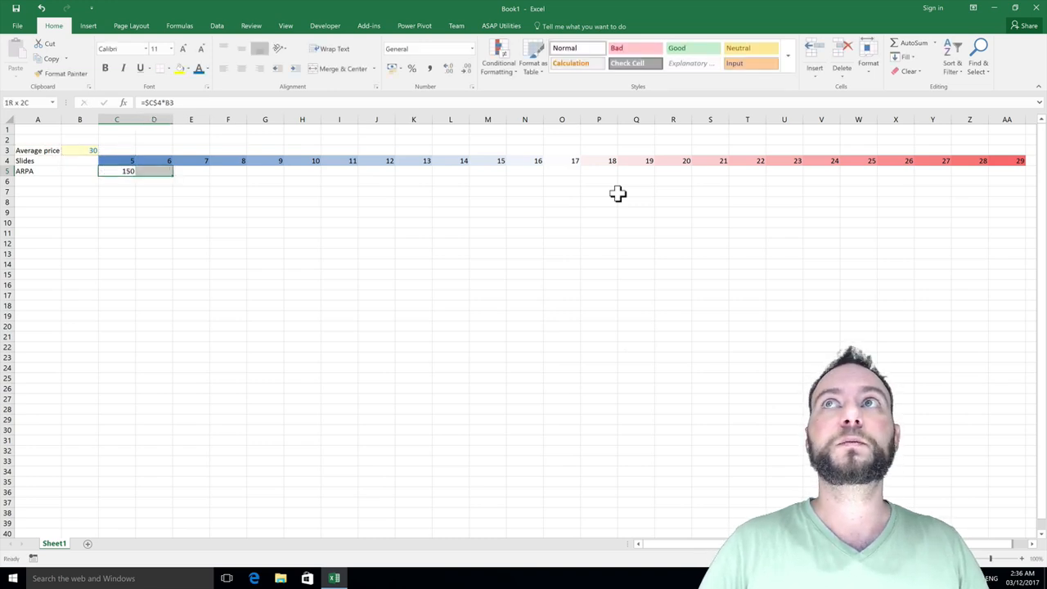
key(shift+Right)
key(shift+Right)
key(shift+Right)
key(shift+Right)
key(shift+Right)
key(shift+Right)
key(shift+Right)
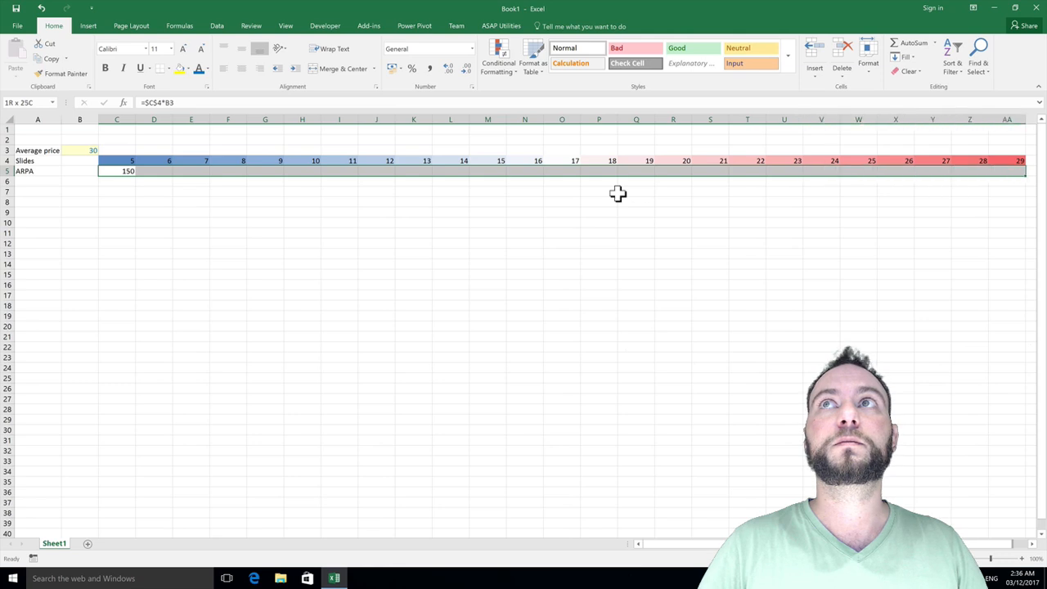
key(shift+Left)
key(ctrl+r)
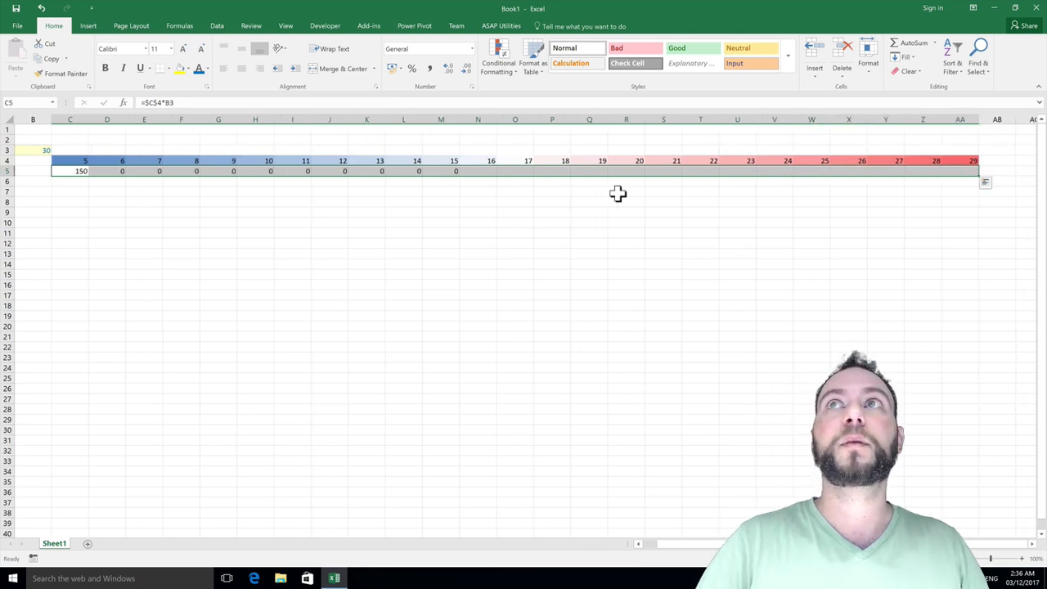
- Replace the ARPA formula in C5 with =$B$3*C4, locking the average price reference
key(Left)
key(Left)
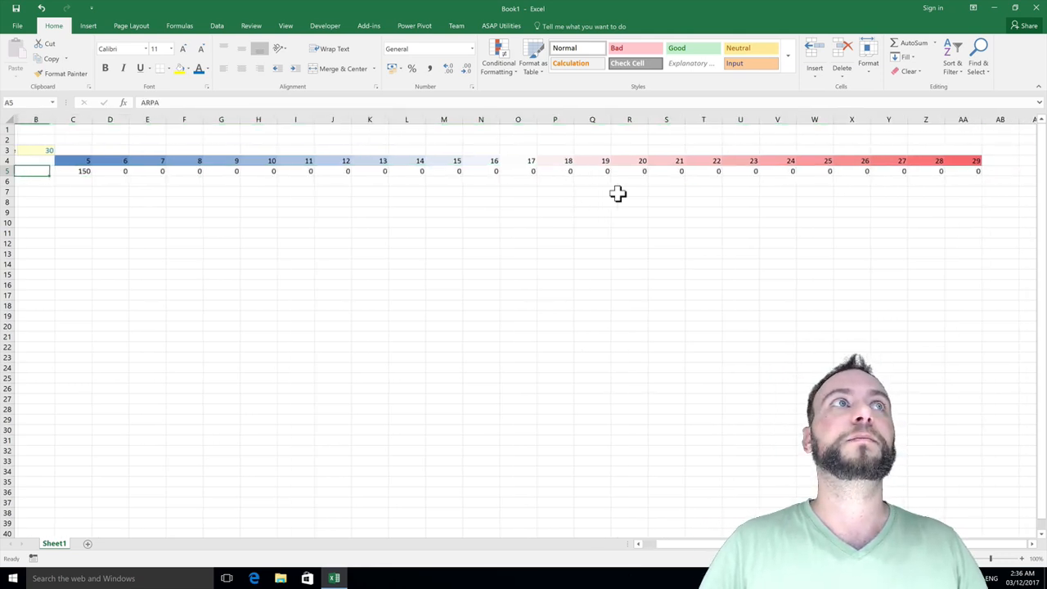
key(Right)
key(Right)
key(Right)
key(Left)
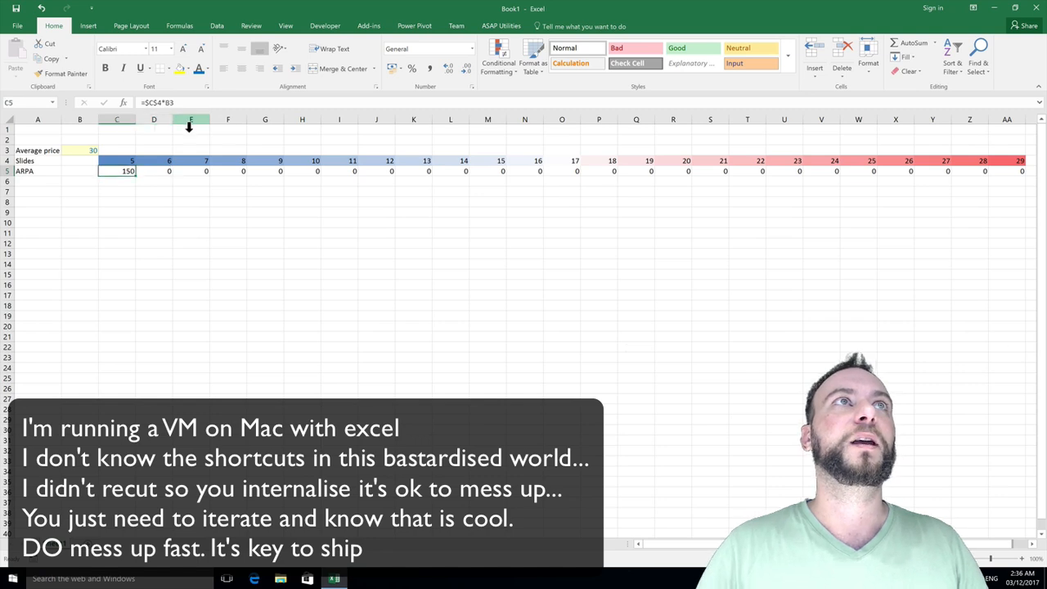
click(187, 110)
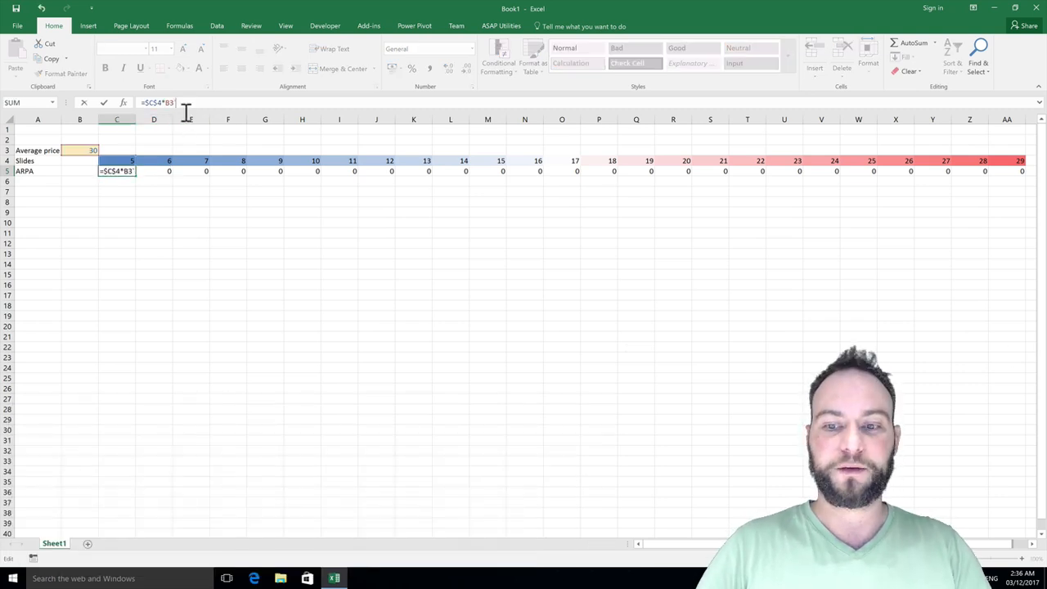
key(Escape)
text(=)
key(Up)
key(Left)
key(Up)
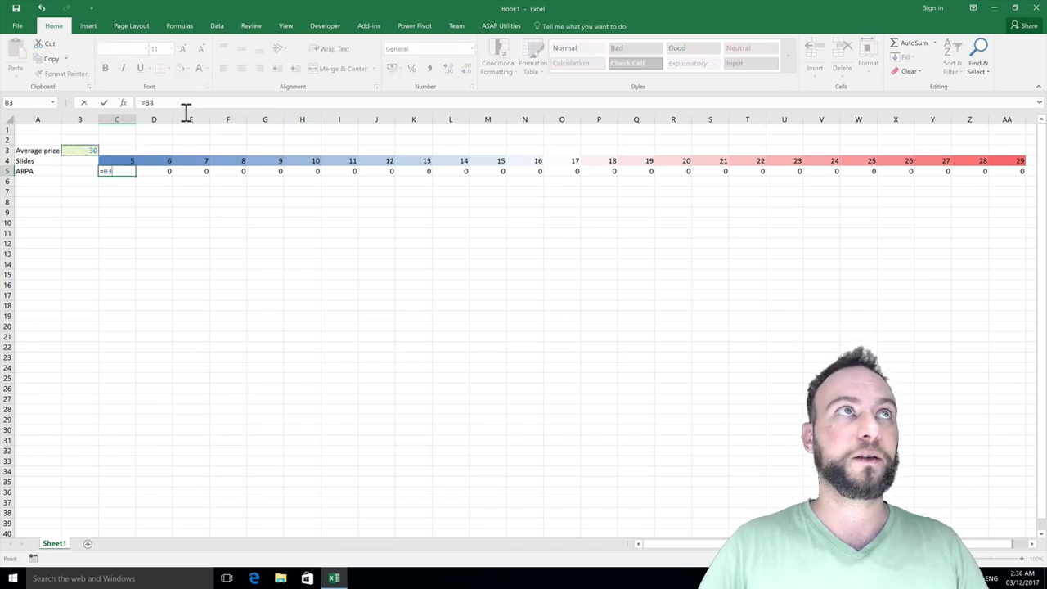
key(F4)
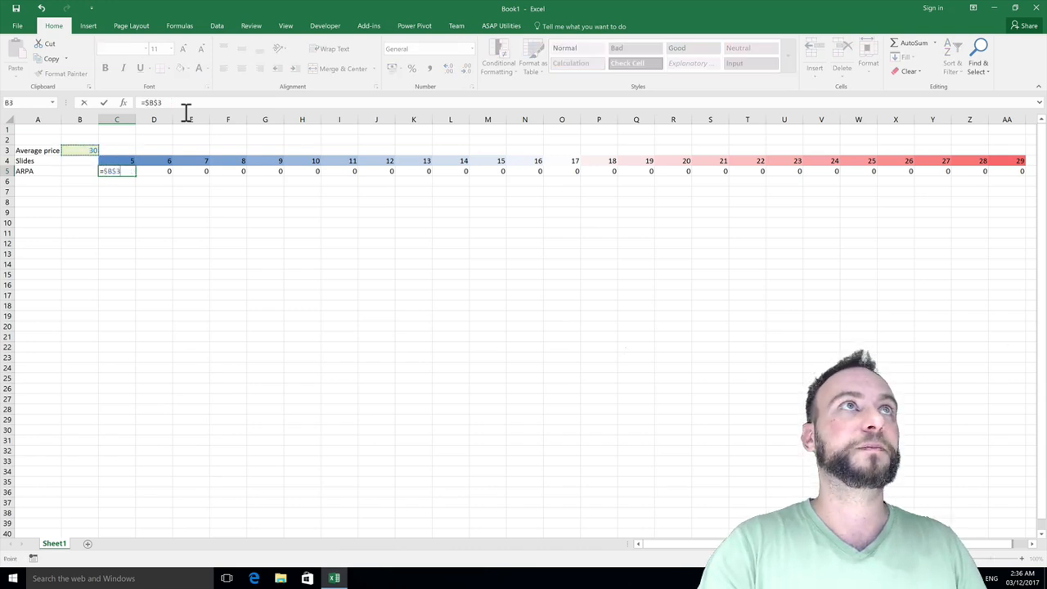
text(*)
key(Up)
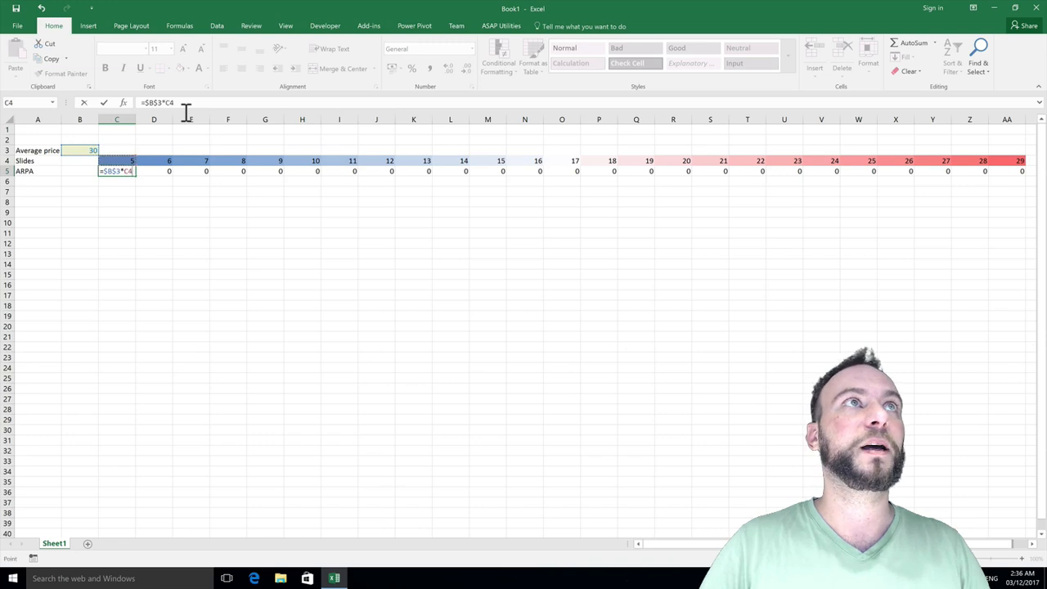
key(Return)
- Fill the corrected C5 formula across the ARPA row through column AA
key(Up)
key(ctrl+shift+Right)
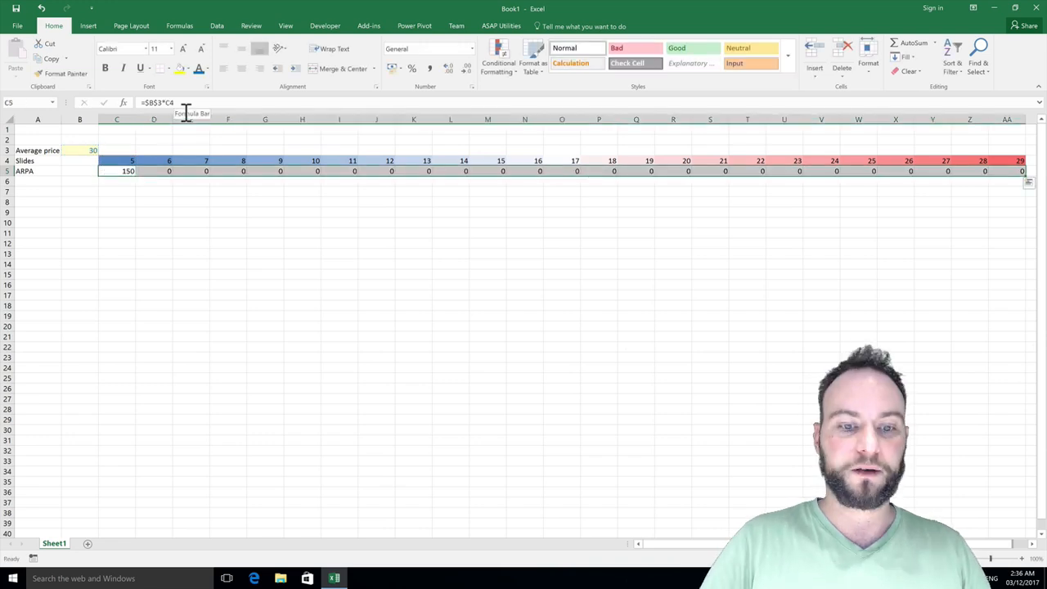
key(ctrl+r)
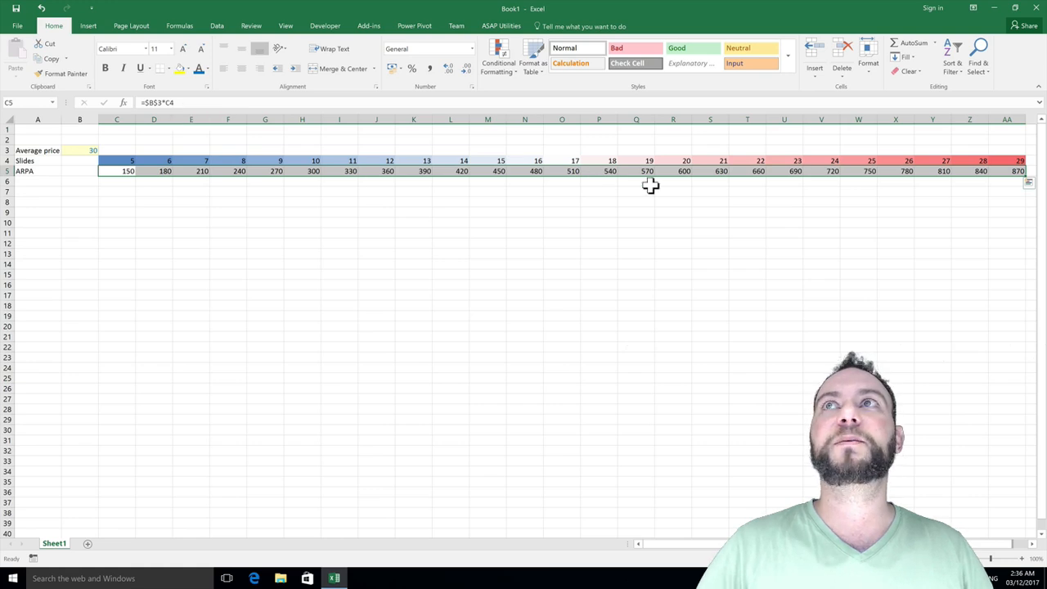
- Hide all columns from AB to the end of the sheet and return to cell A1
click(709, 185)
key(Right)
key(Right)
key(Right)
key(Right)
key(Right)
key(Right)
key(Right)
key(Right)
key(Right)
key(Right)
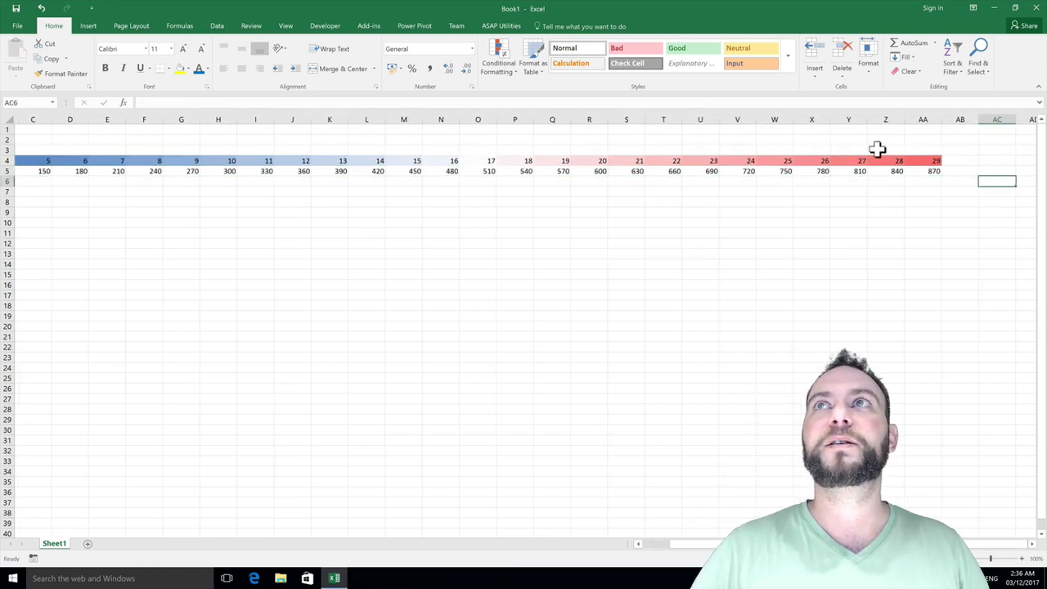
click(958, 123)
key(ctrl+shift+Right)
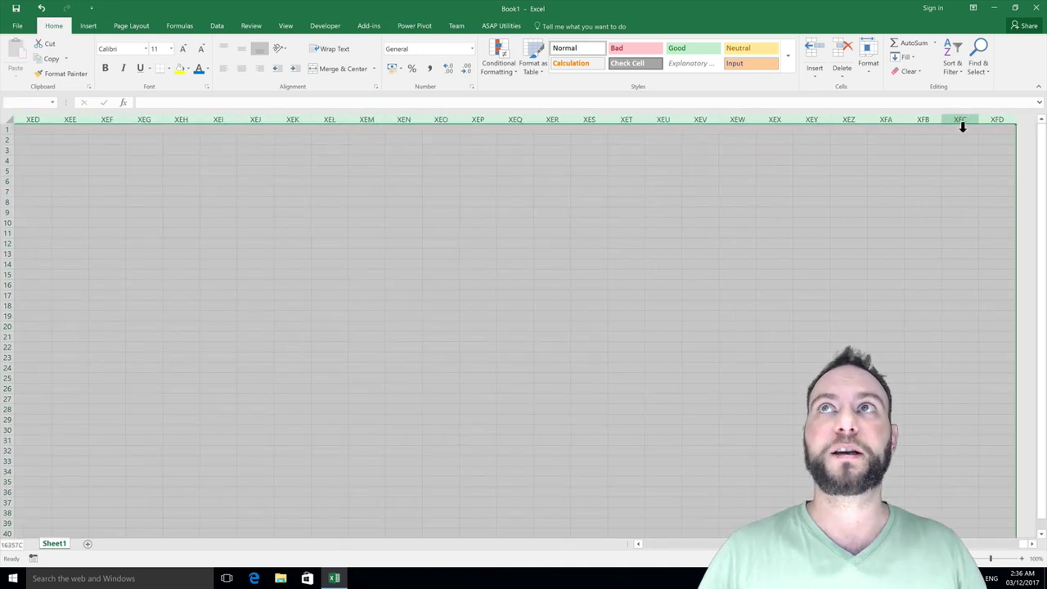
key(ctrl+0)
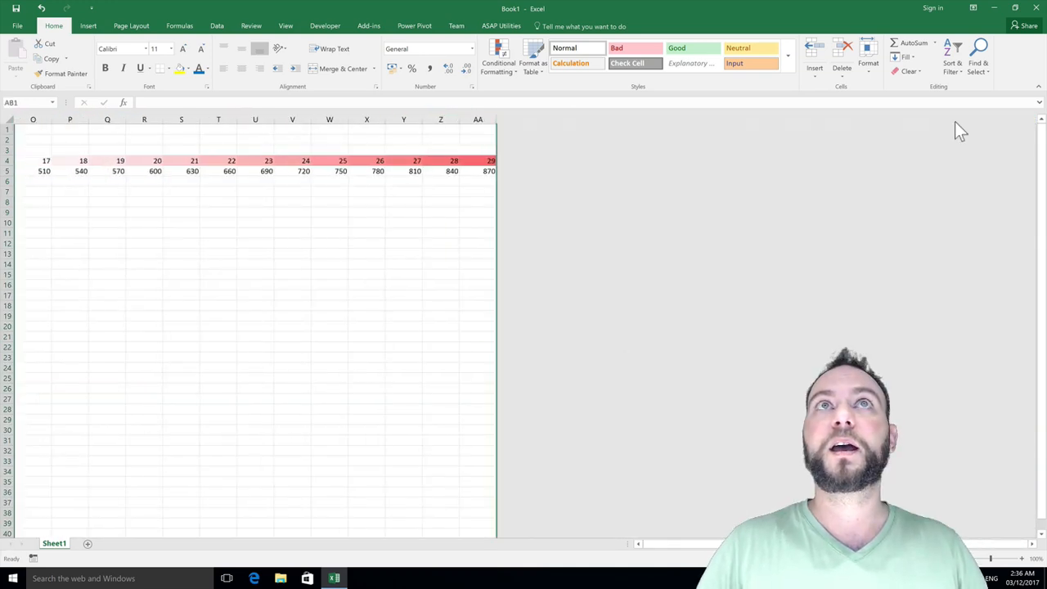
key(ctrl+Home)
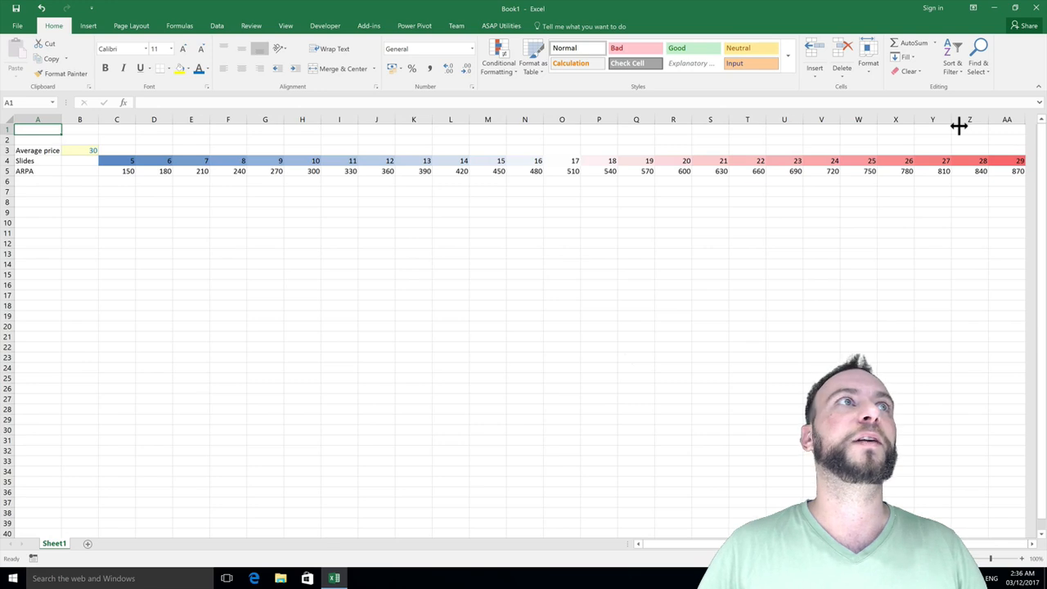
- Jump back and forth along empty row 6 to check where the visible sheet starts and ends
key(Down)
key(Down)
key(Down)
key(Down)
key(Down)
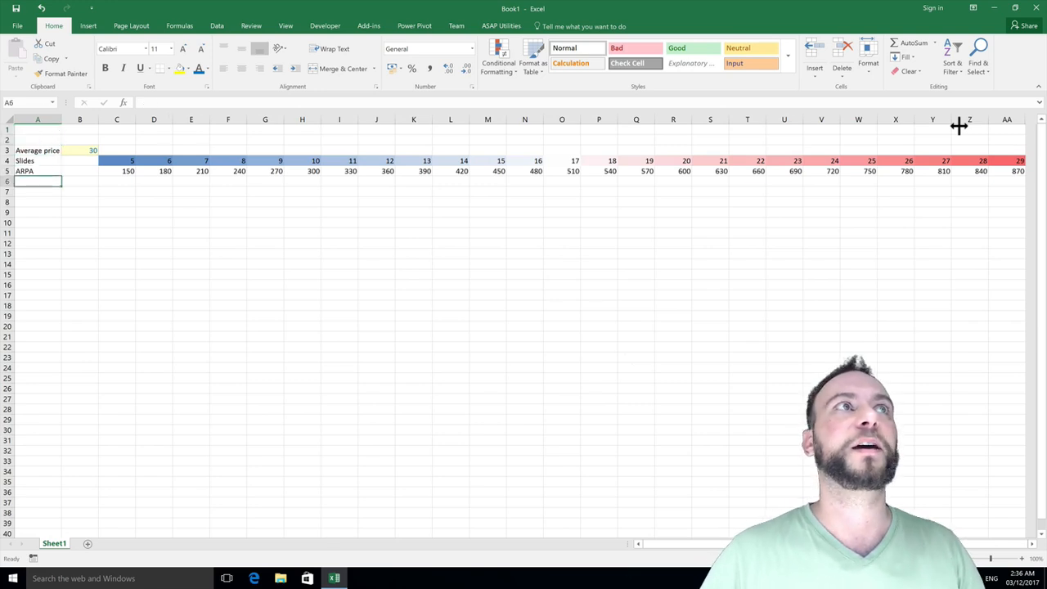
key(ctrl+Right)
key(ctrl+Left)
key(ctrl+Right)
key(ctrl+Left)
key(ctrl+Right)
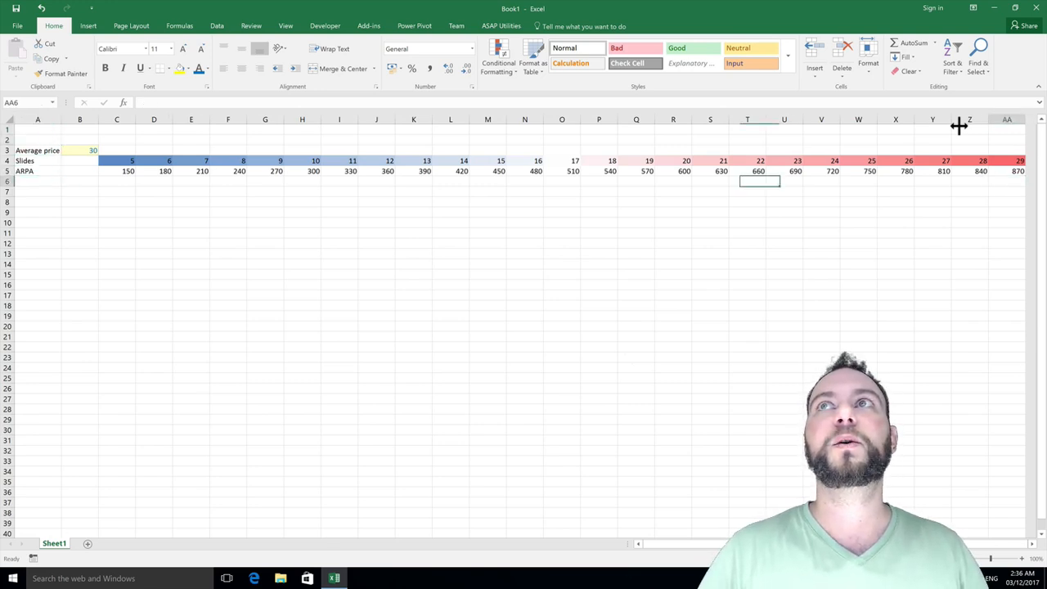
key(ctrl+Left)
key(ctrl+Right)
key(ctrl+Left)
key(ctrl+Right)
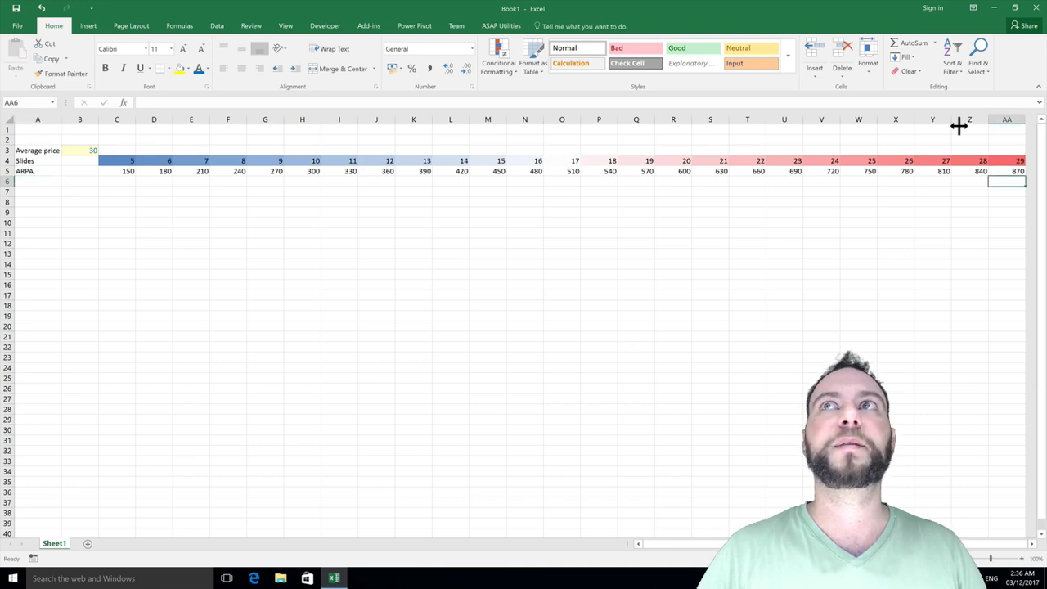
key(ctrl+Left)
key(ctrl+Right)
key(ctrl+Left)
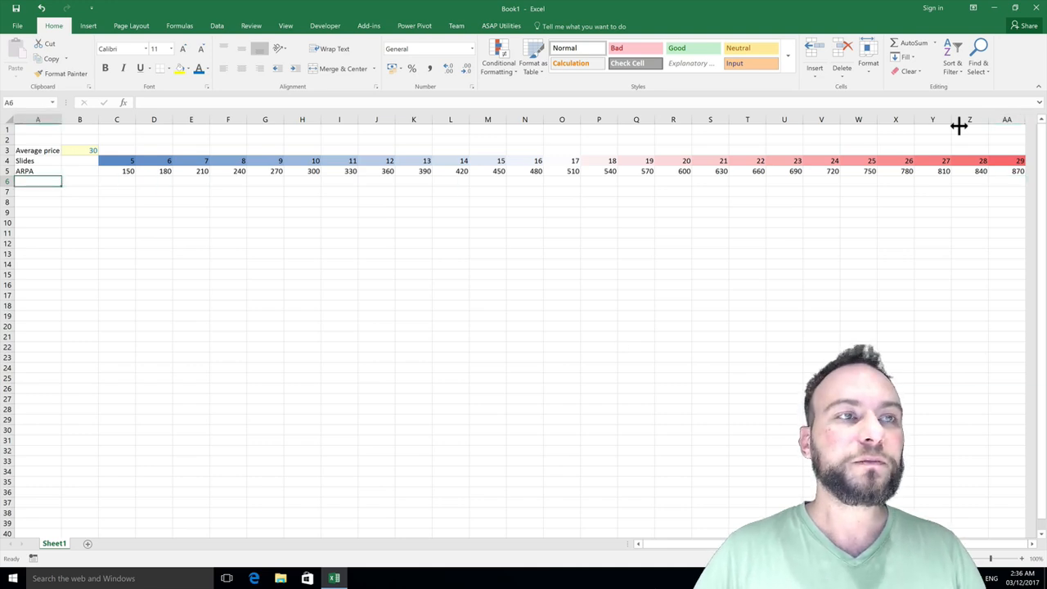
- Go through the ARPA values in row 5, from the lowest slide counts to the highest
key(Up)
key(Right)
key(Right)
key(Right)
key(Right)
key(Right)
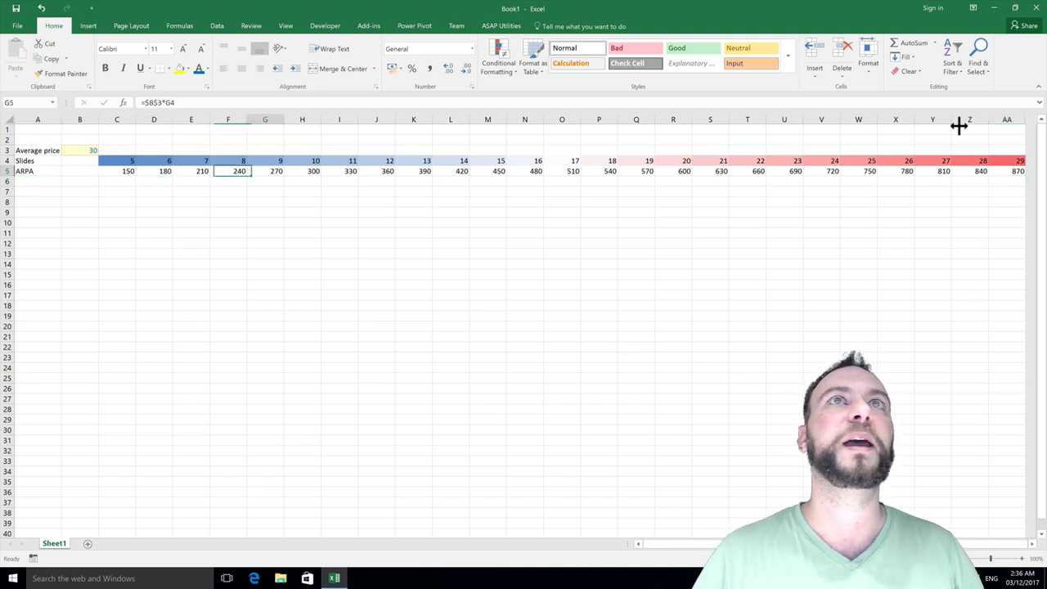
key(Right)
key(Right)
key(Right)
key(Right)
key(Right)
key(Right)
key(Right)
key(Right)
key(Right)
key(Right)
key(Right)
key(Right)
key(Right)
key(Right)
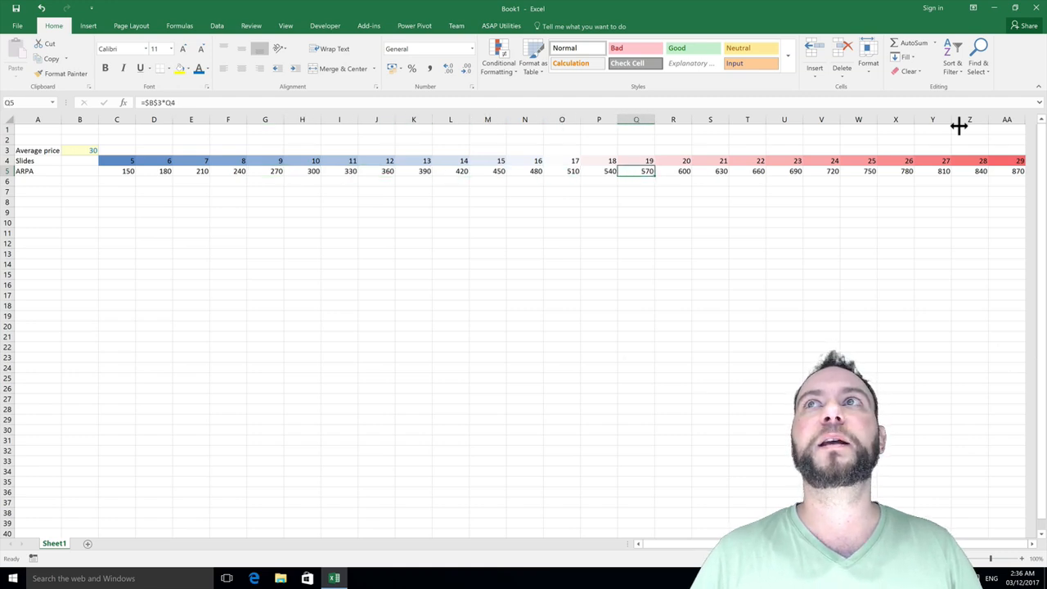
key(Right)
key(Right)
key(Right)
key(Right)
key(Right)
key(Right)
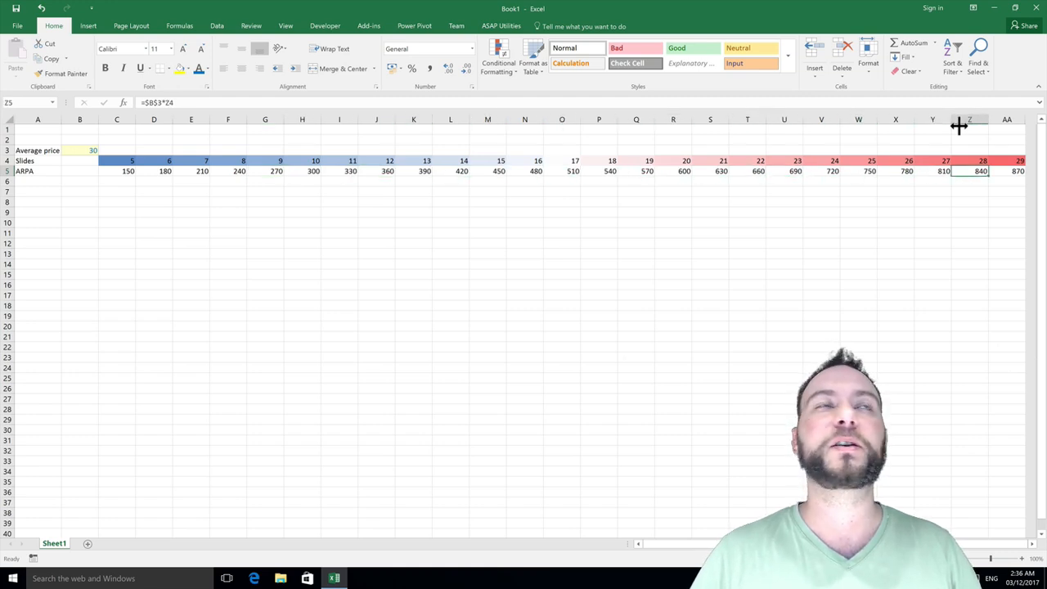
- Enter the section heading "Work" in cell A7, leaving a blank row below ARPA
key(ctrl+Left)
key(ctrl+Left)
key(Down)
key(Down)
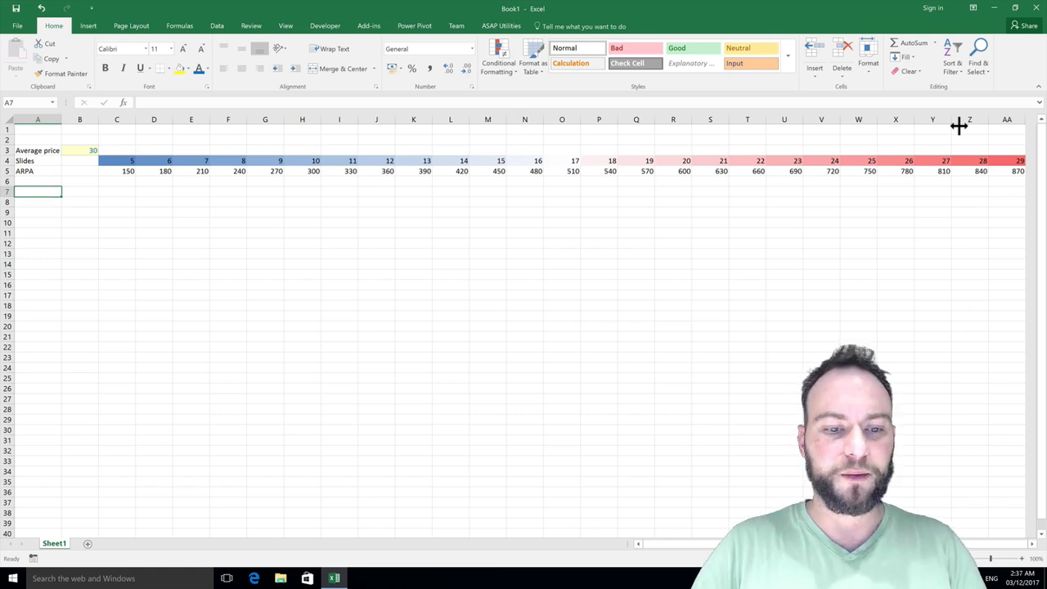
text(Work)
key(ctrl+Return)
- Apply the 20% - Accent1 cell style to the entire Work heading row 7
key(shift+space)
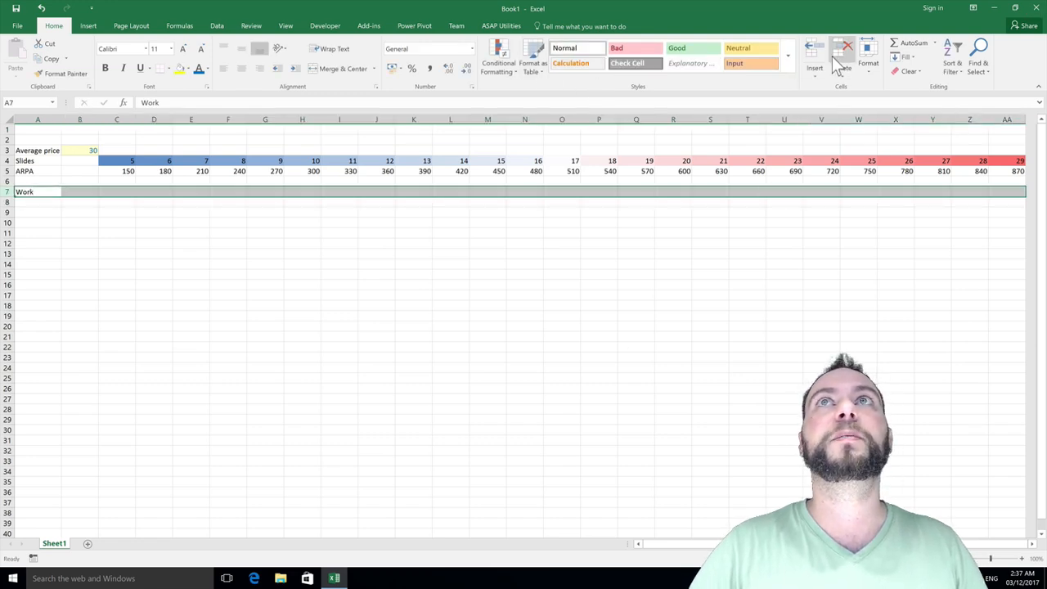
click(786, 57)
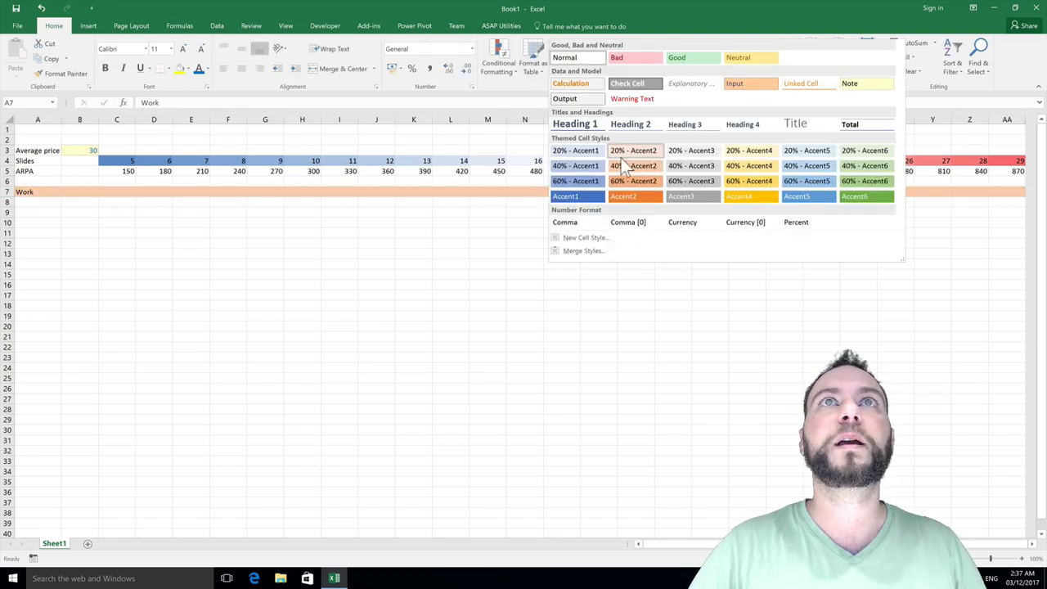
click(574, 150)
- Enter the labels "Start", "Variable" and "Revisions" in A8:A10 below the Work heading, ending on cell B10
click(14, 204)
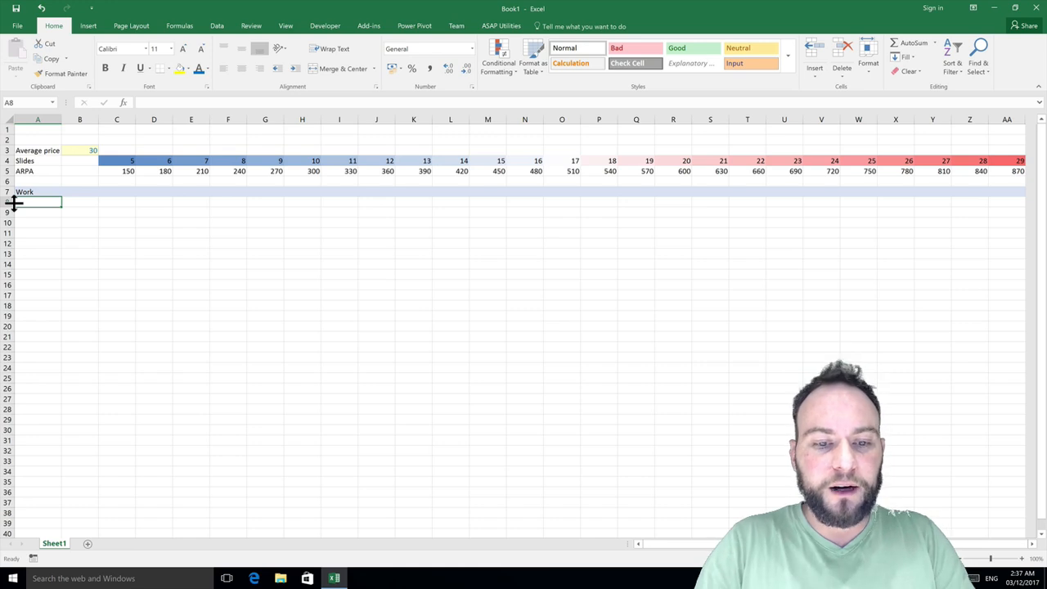
text(Start)
key(Return)
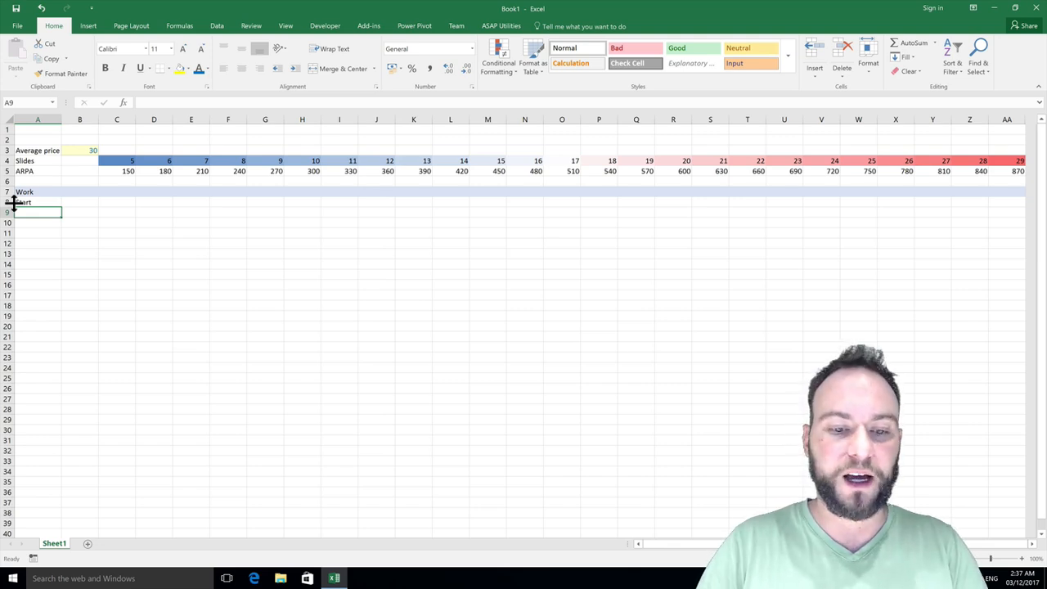
text(Variable)
key(Return)
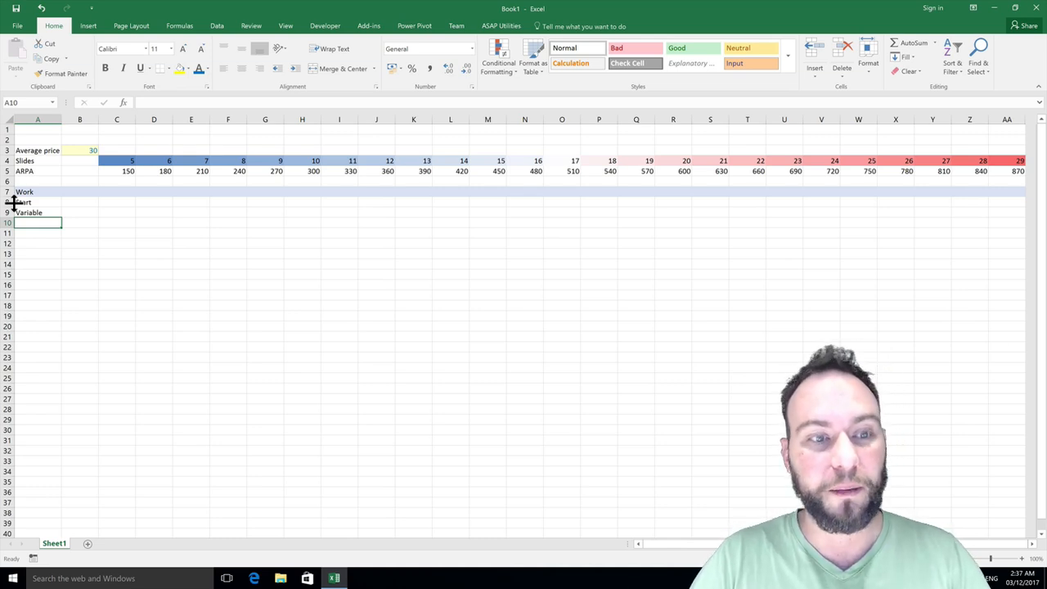
text(Revisions)
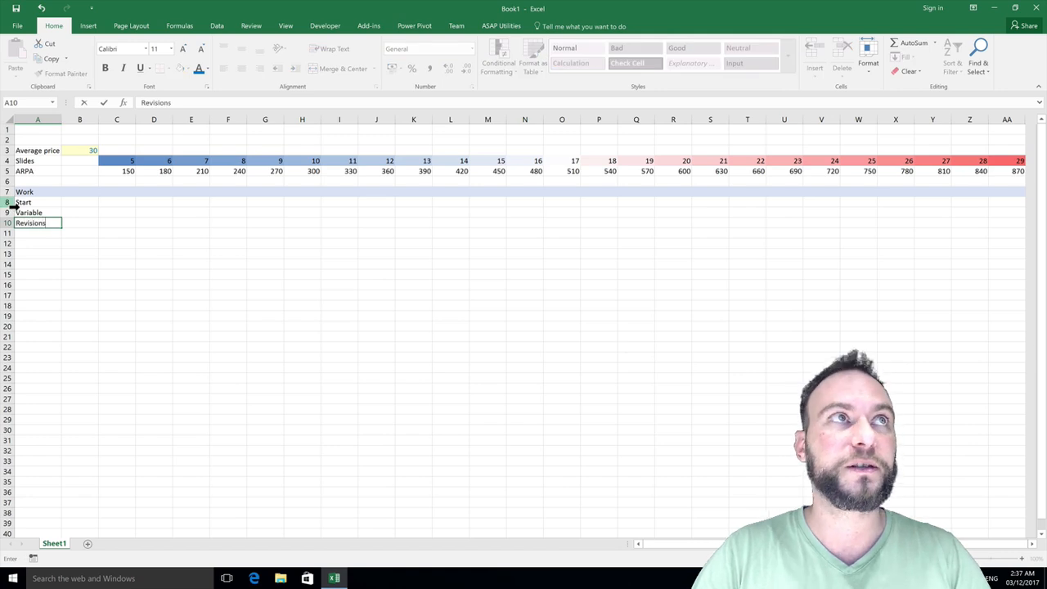
key(Return)
key(Up)
key(Right)
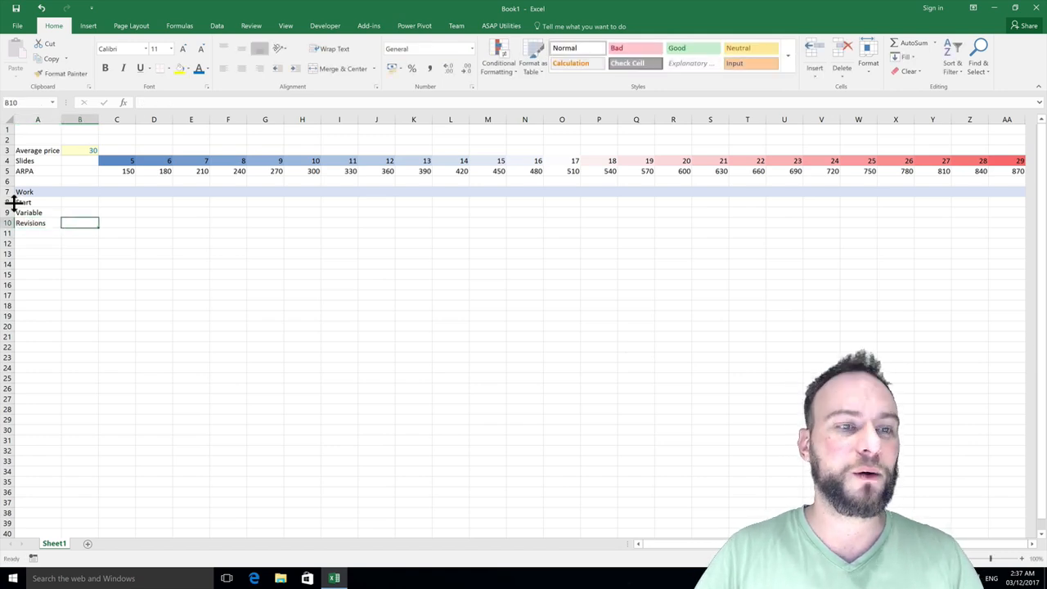
- Copy the average price input cell B3, including its formatting, into B8:B10 beside Start, Variable and Revisions
key(Up)
key(Up)
key(Up)
key(Up)
key(Up)
key(Up)
key(Up)
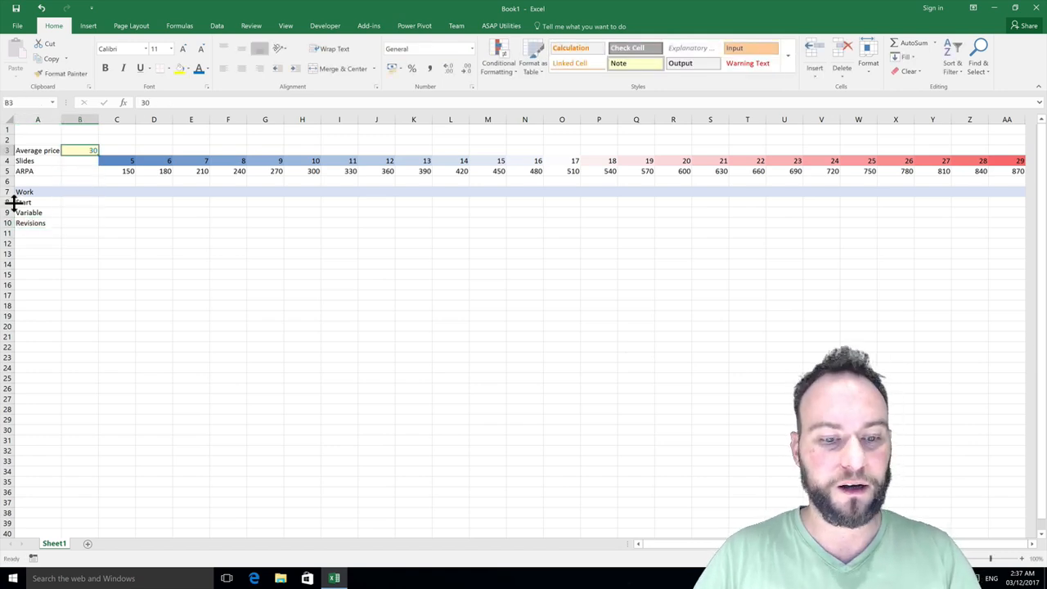
key(ctrl+c)
key(Down)
key(Down)
key(Down)
key(Down)
key(Down)
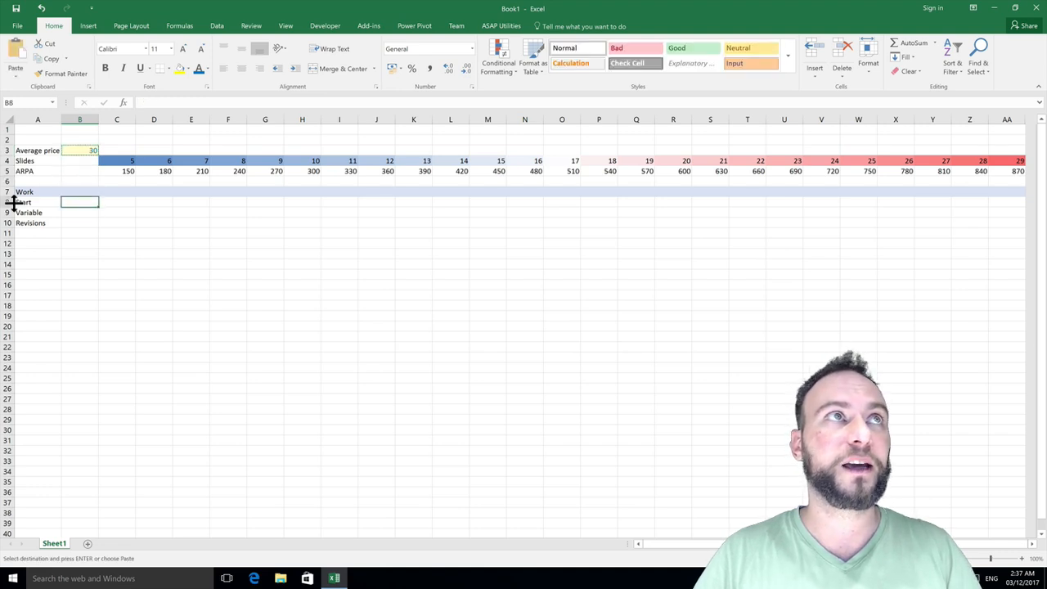
key(shift+Down)
key(shift+Down)
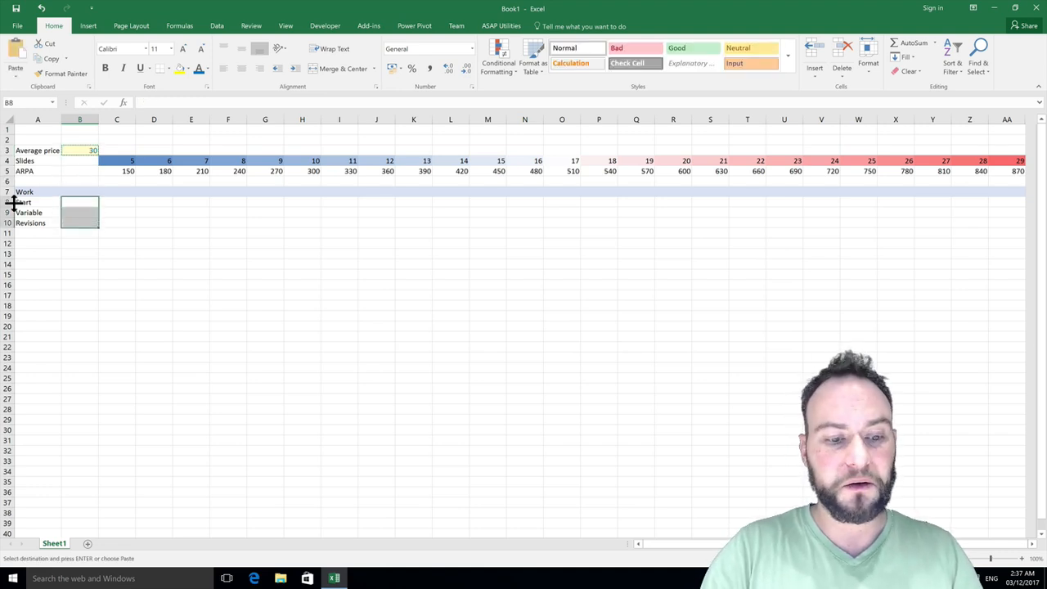
key(ctrl+v)
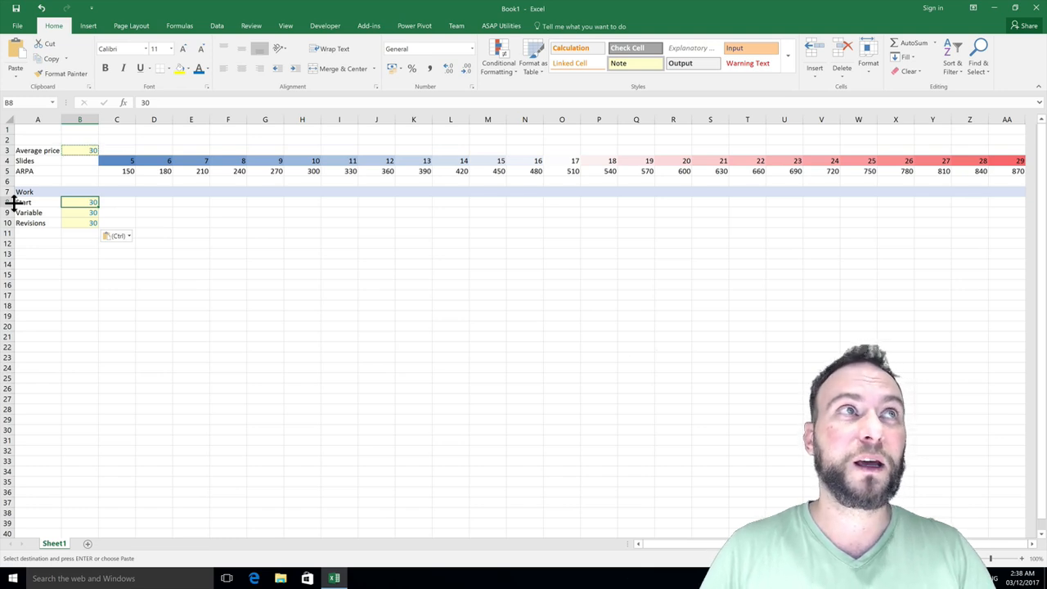
- Set the Variable work input in B9 to 15 and the Revisions input in B10 to 10
key(Down)
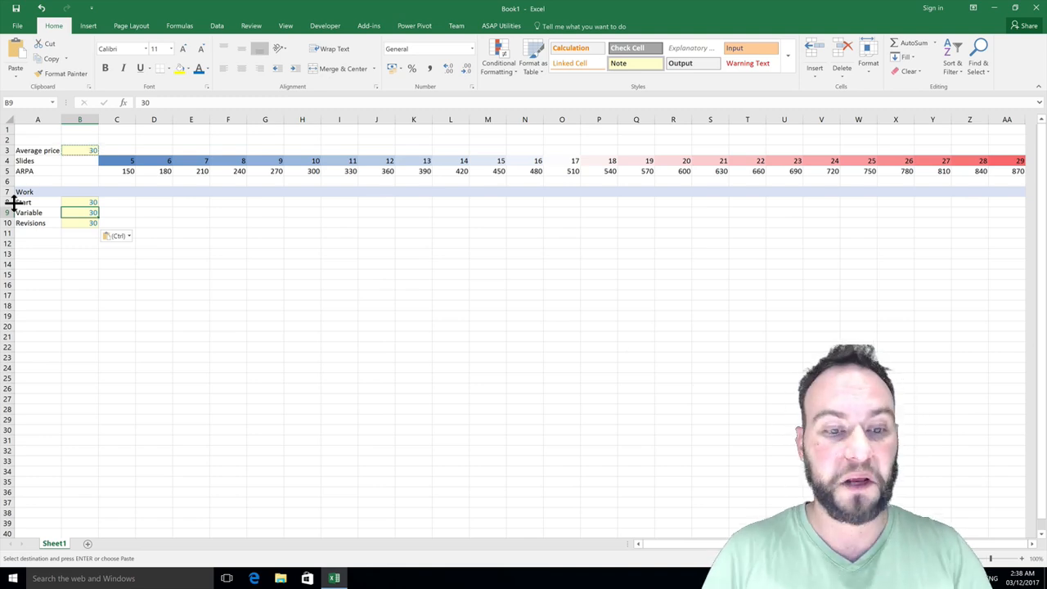
text(15)
key(Return)
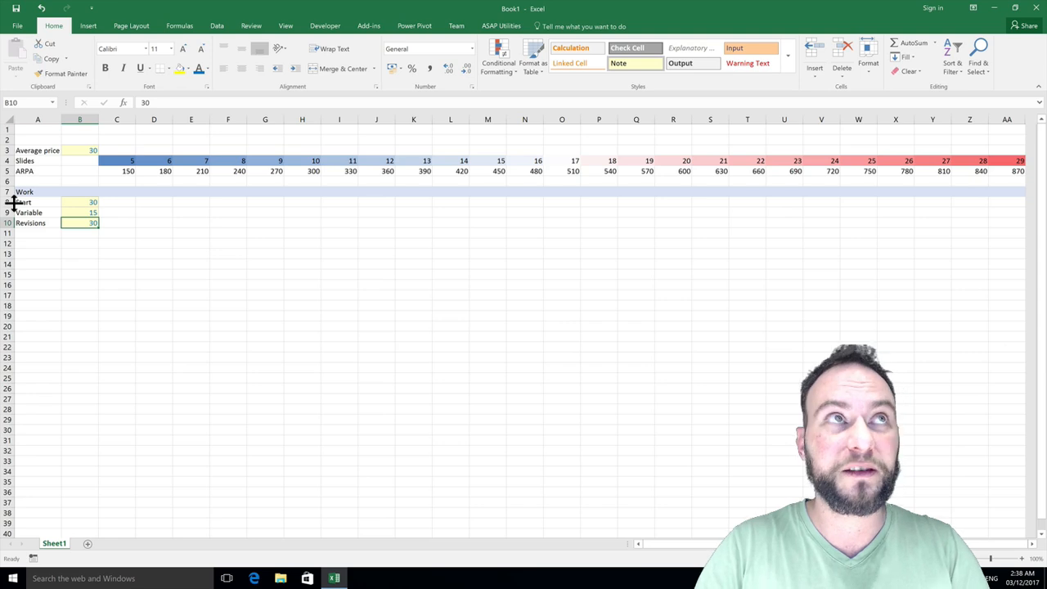
text(10)
key(Return)
- Enter the label "Total" in A11 below Revisions
key(Left)
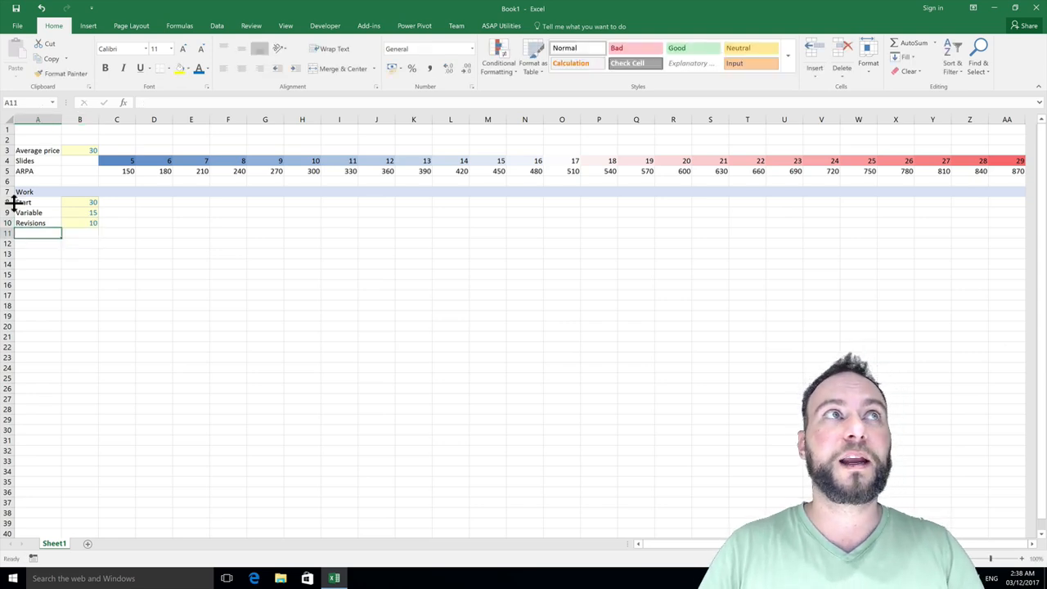
text(Time)
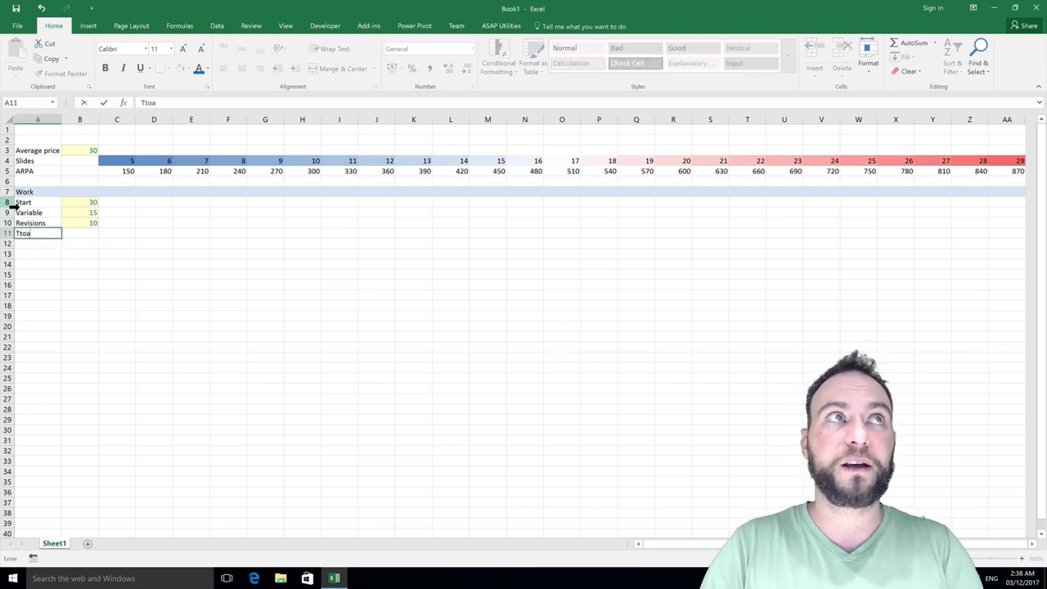
key(BackSpace)
key(BackSpace)
key(BackSpace)
text(otal)
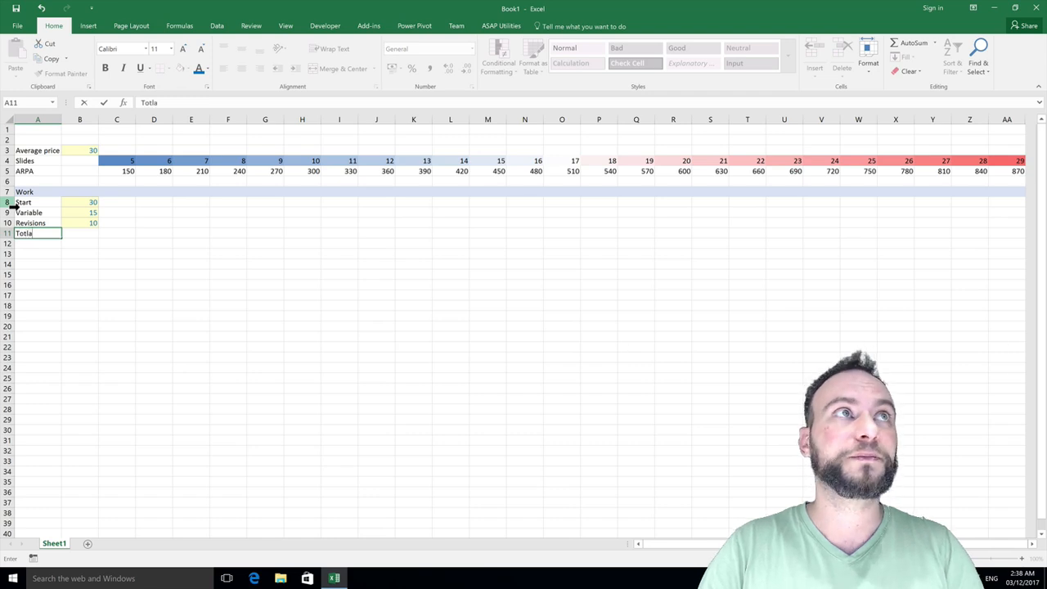
key(Return)
key(Up)
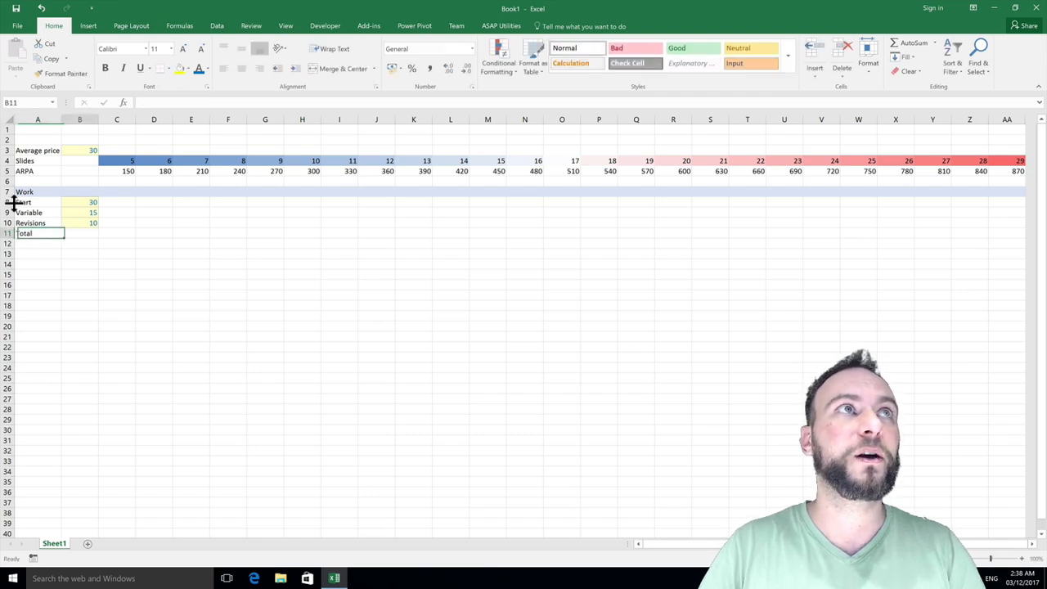
- Enter =B8 in C8 for the Start work and fill it across the slide columns through AA8
key(Right)
key(Right)
key(Up)
key(Up)
key(Up)
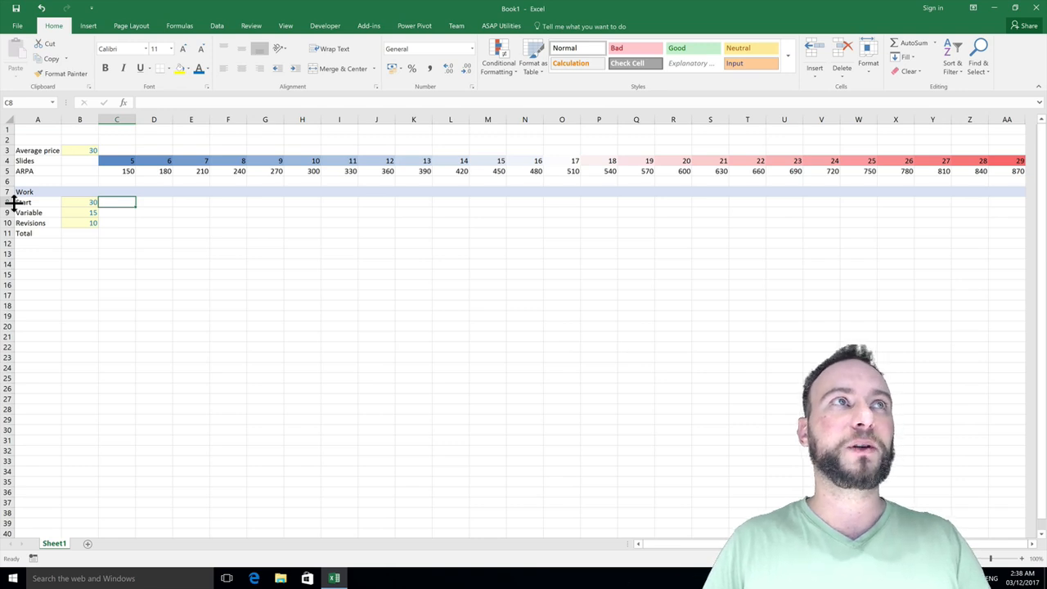
text(=)
key(Left)
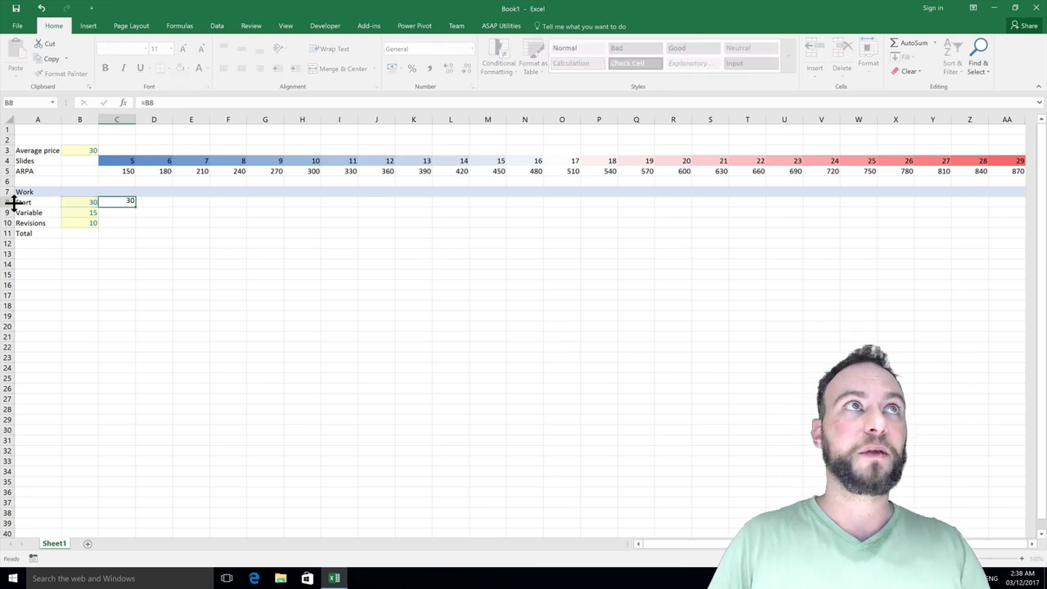
key(ctrl+Return)
key(ctrl+shift+Right)
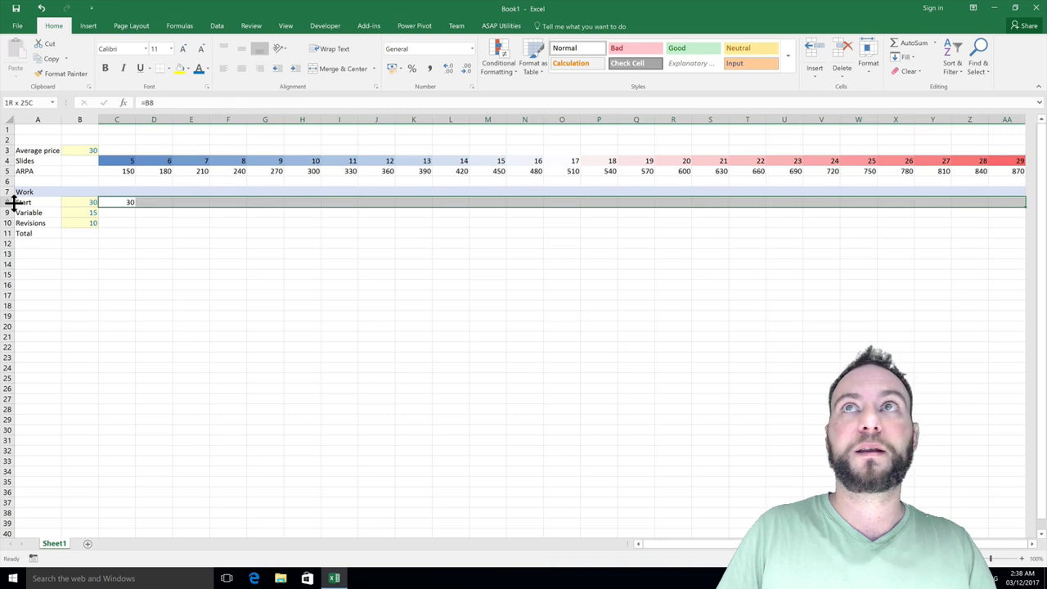
key(ctrl+r)
- Calculate the Variable work in C9 as =$B$9*C4, with the input cell reference locked
key(Down)
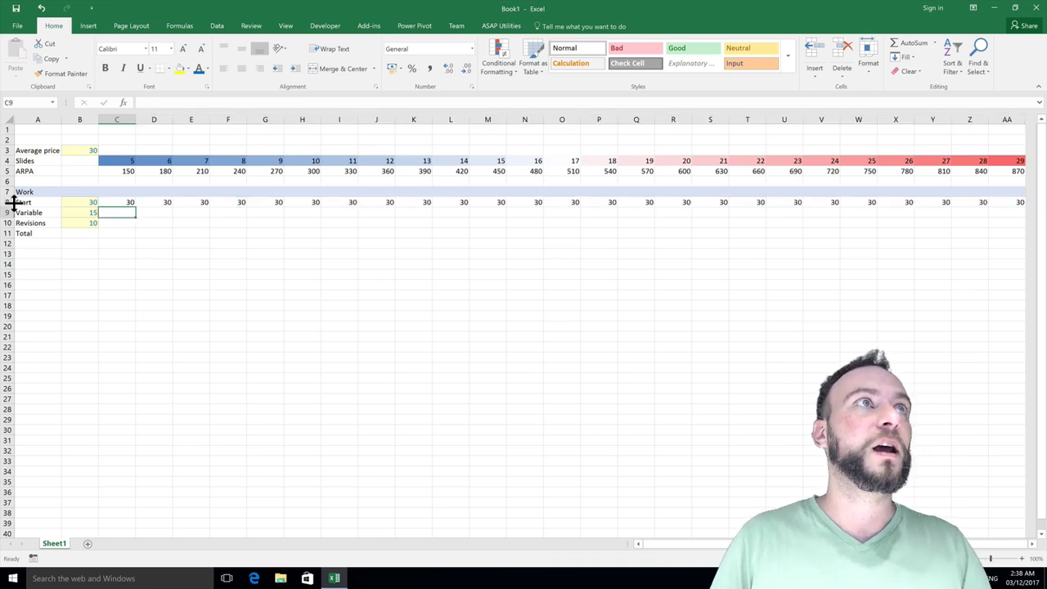
key(Left)
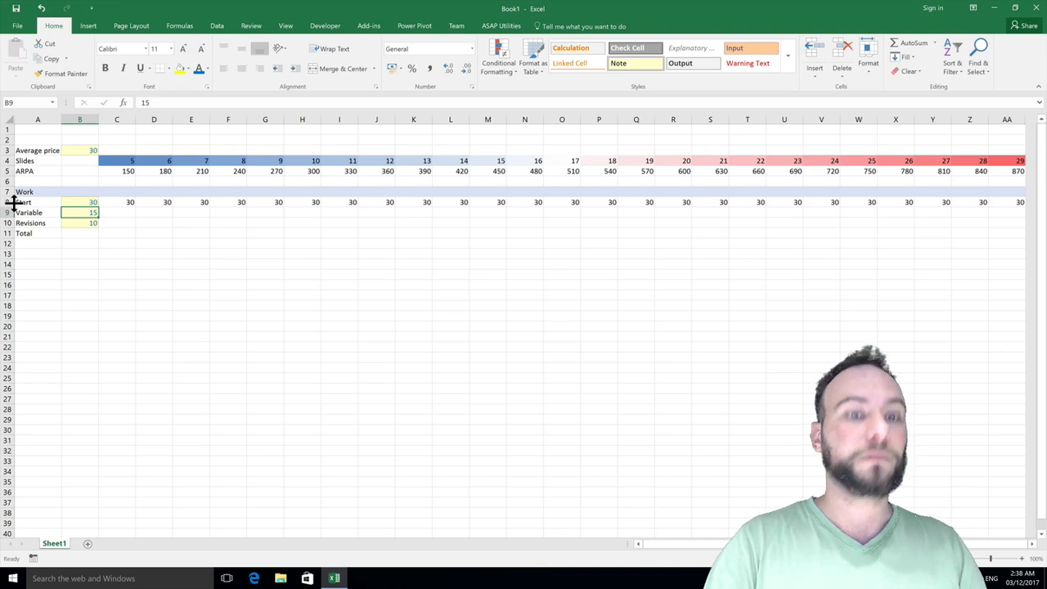
key(Right)
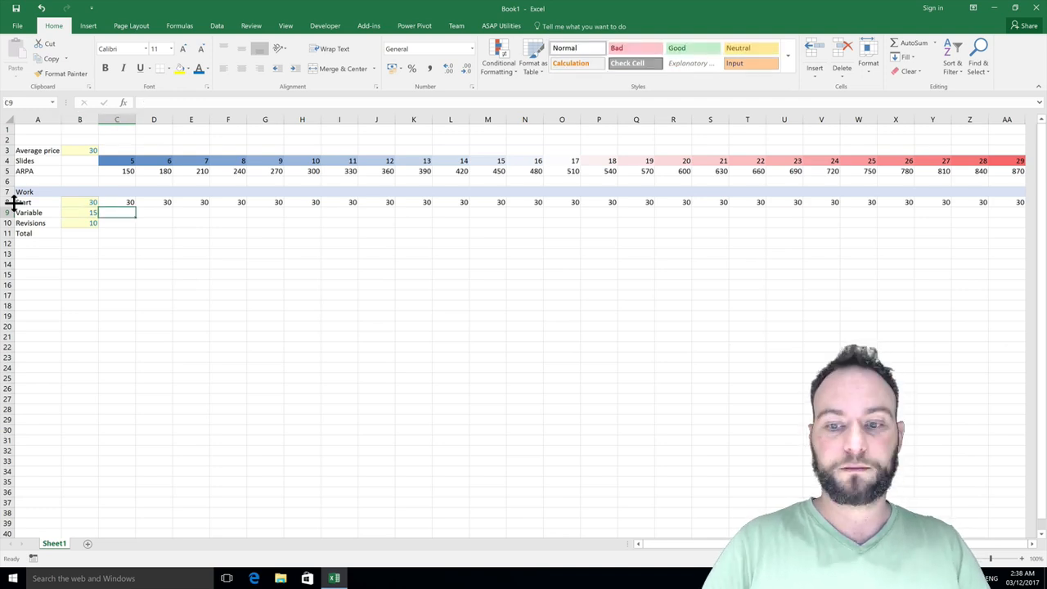
text(=)
key(Left)
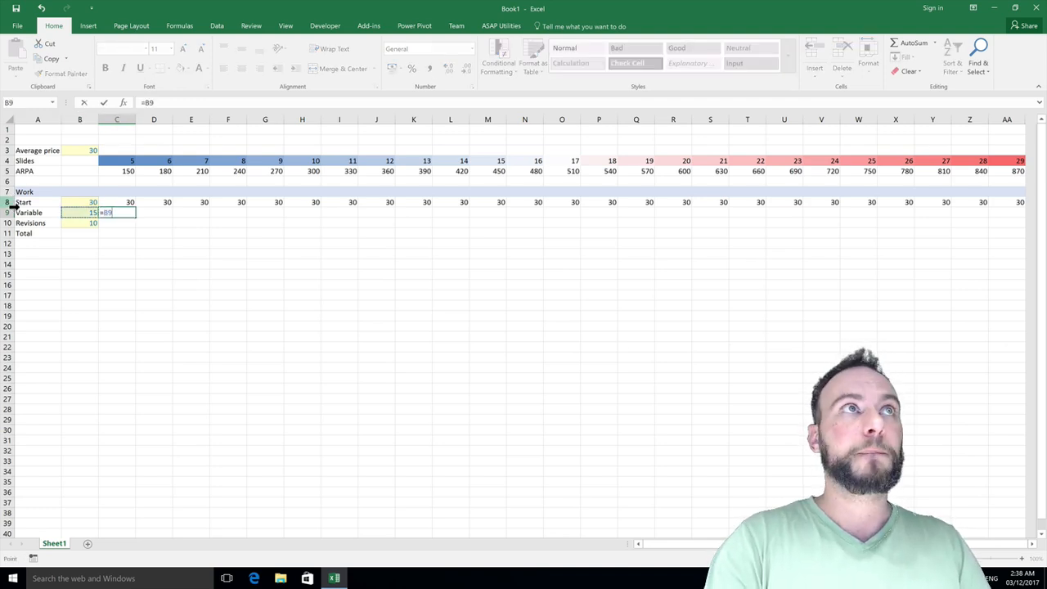
key(F4)
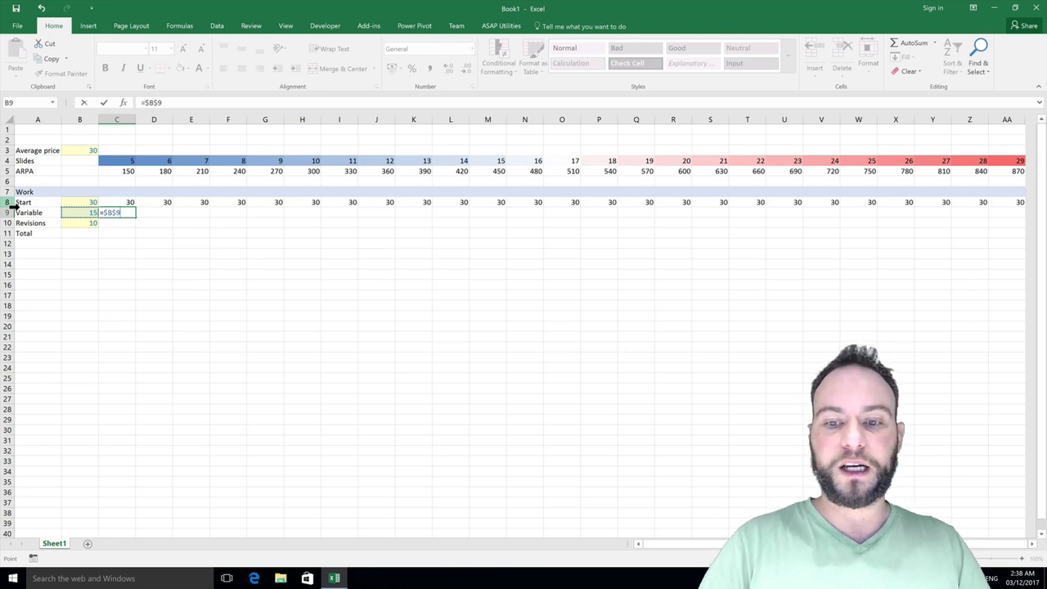
text(*)
key(Up)
key(Up)
key(Up)
key(Up)
key(Up)
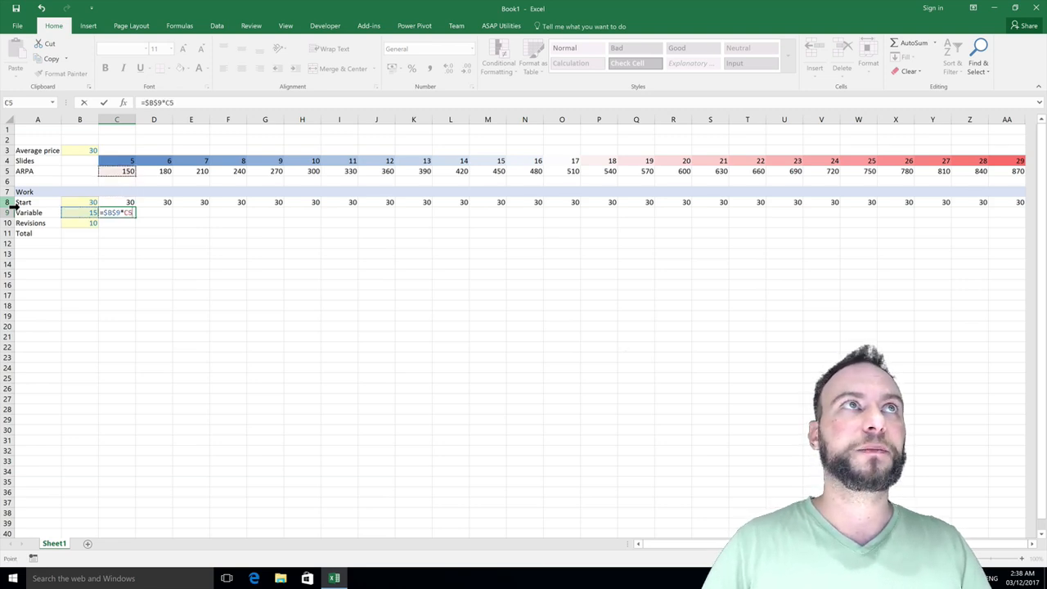
key(ctrl+Return)
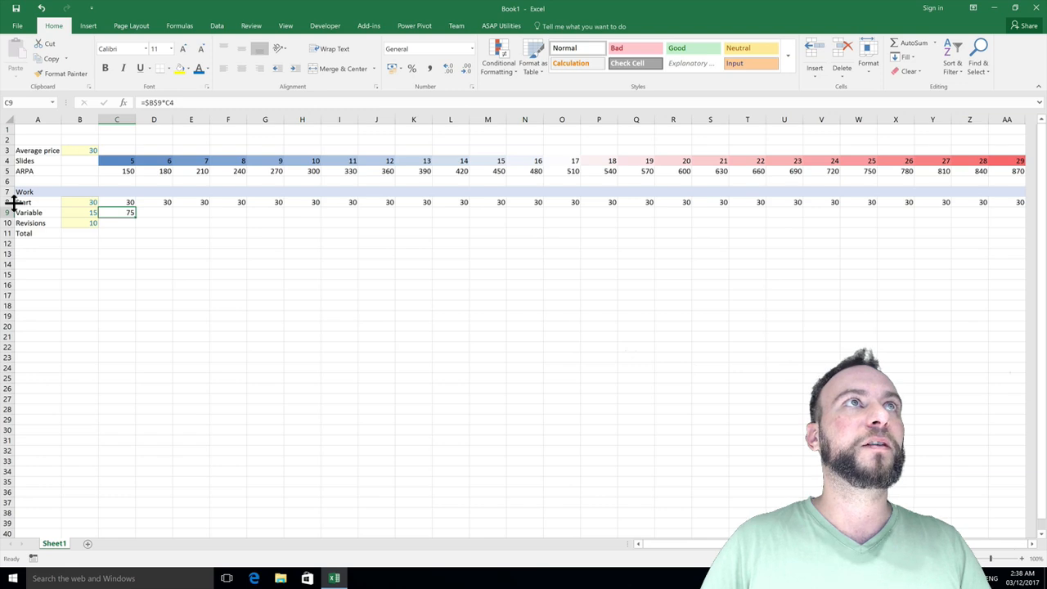
- Calculate the Revisions work in C10 by multiplying its input by the slide count, using =B10*C4
key(Down)
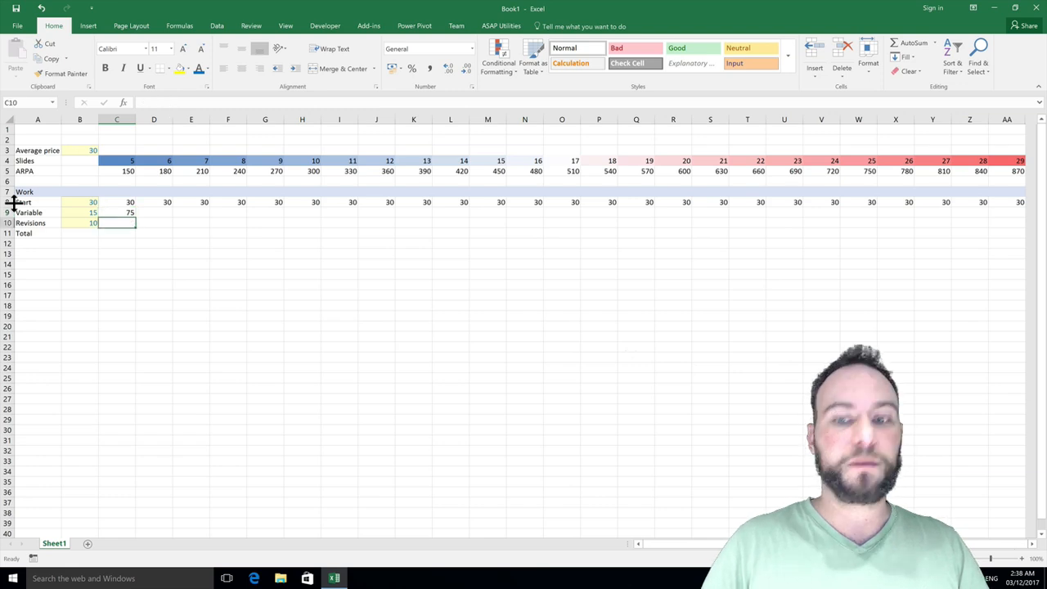
text(=)
key(Left)
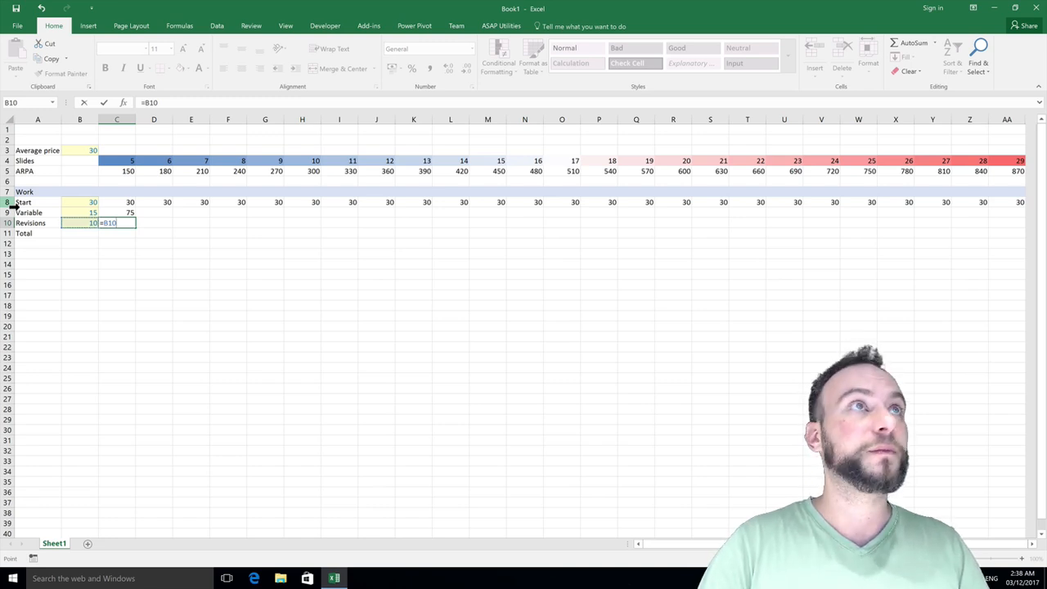
text(*)
key(Up)
key(Up)
key(Up)
key(Up)
key(Up)
key(Up)
key(Return)
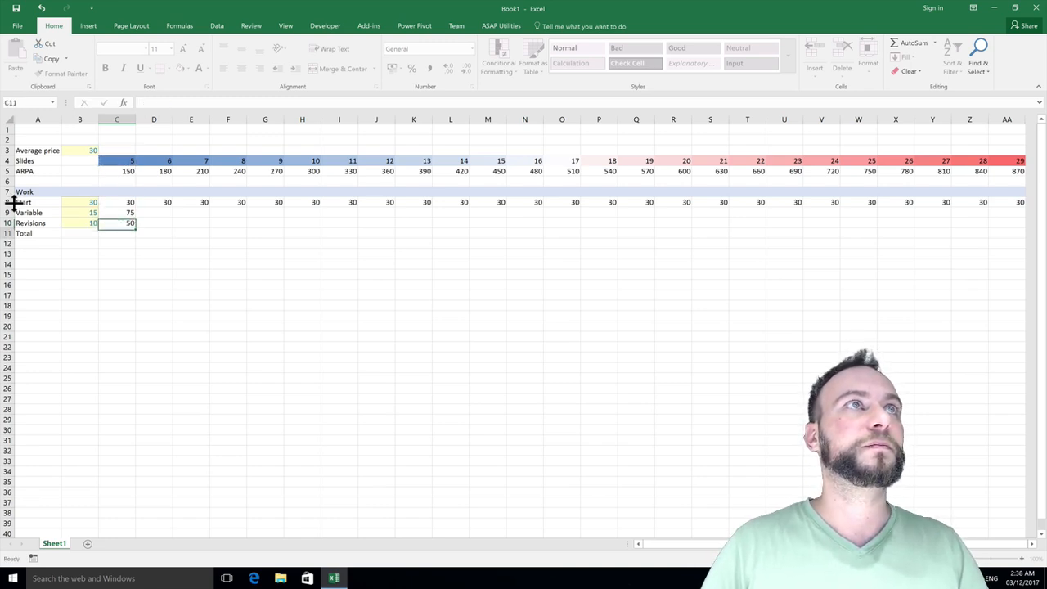
- Fill the Variable and Revisions formulas from C9:C10 across the slide columns through column AA
key(Up)
key(Up)
key(Up)
key(Down)
key(shift+Down)
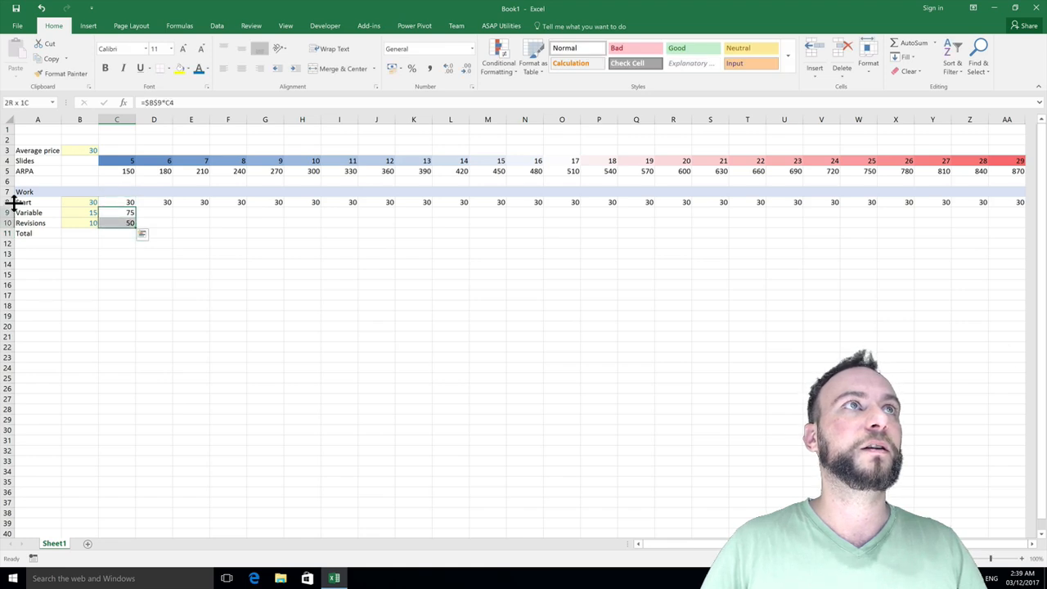
key(ctrl+shift+Right)
key(ctrl+r)
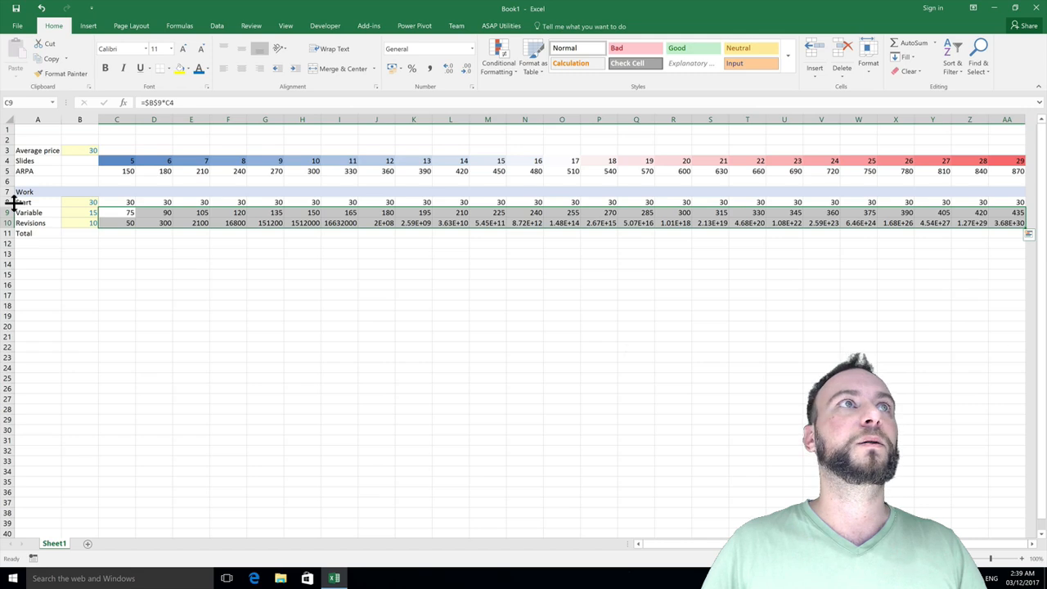
- Lock the input reference in the C10 Revisions formula as =$B$10*C4 and refill it across through AA10
key(Left)
key(Right)
key(Down)
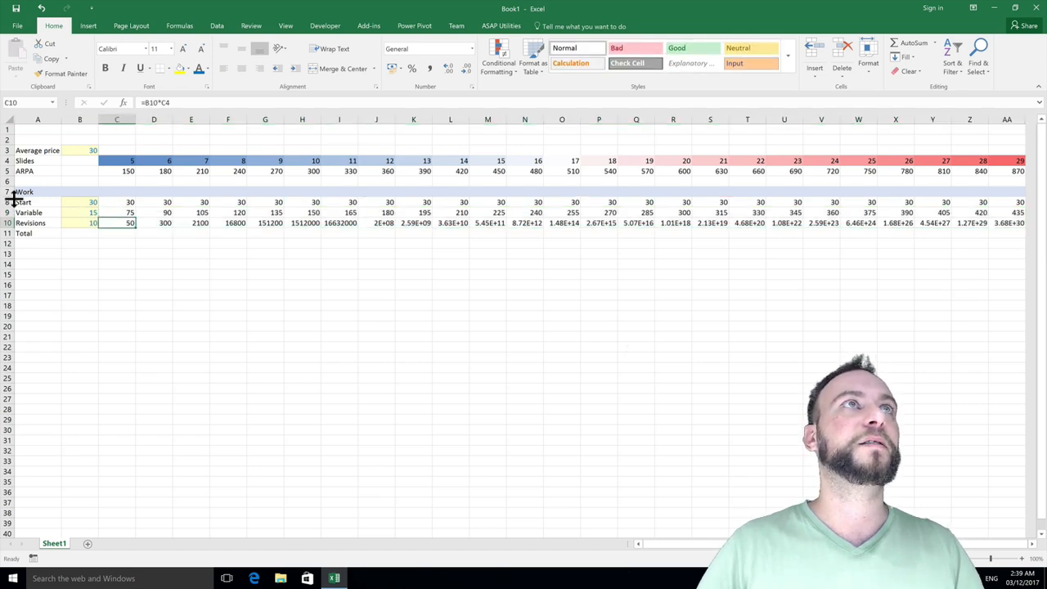
click(185, 104)
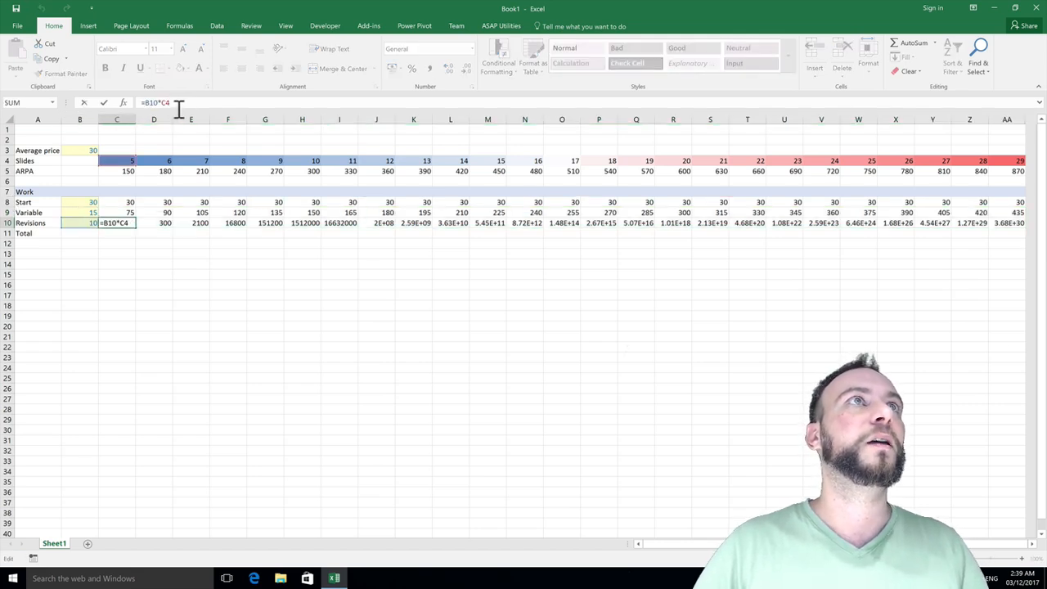
double_click(152, 104)
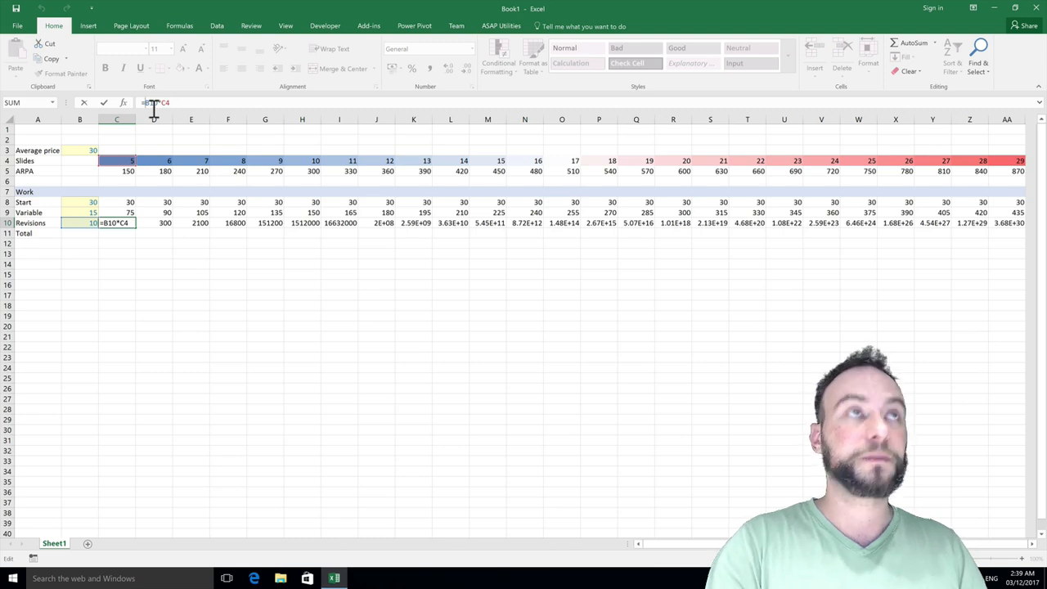
key(F4)
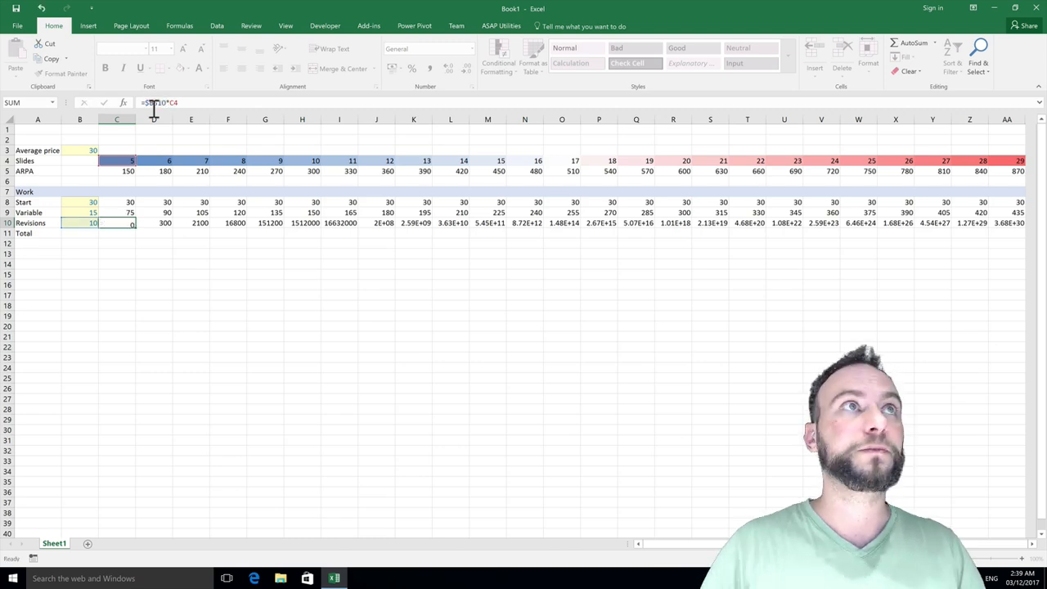
key(ctrl+Return)
key(ctrl+shift+Right)
key(ctrl+r)
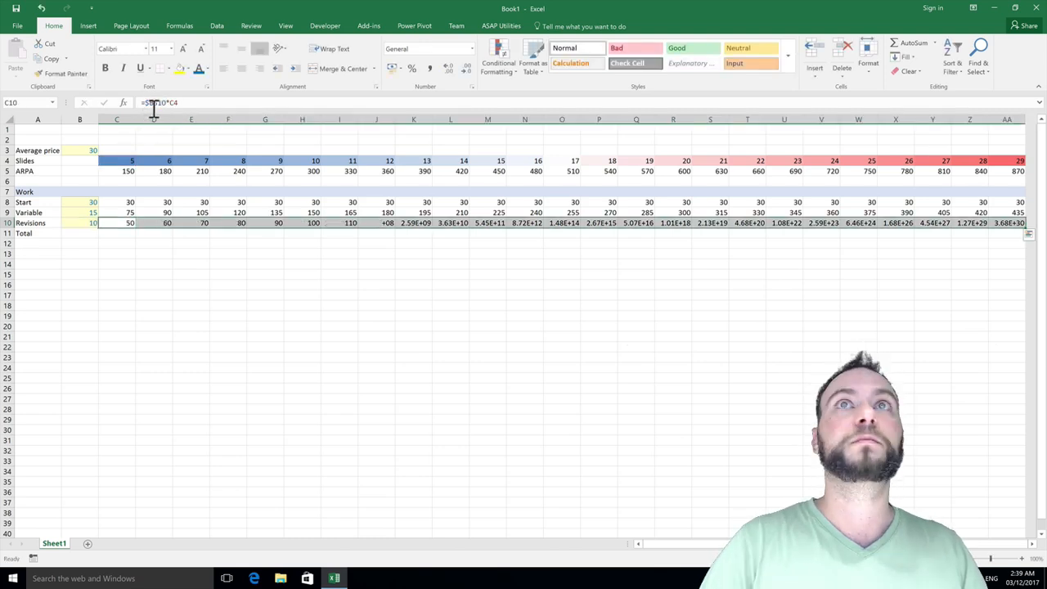
- Enter =SUM(C8:C10) in C11 for the Total row and fill it across the slide columns through AA11
key(Left)
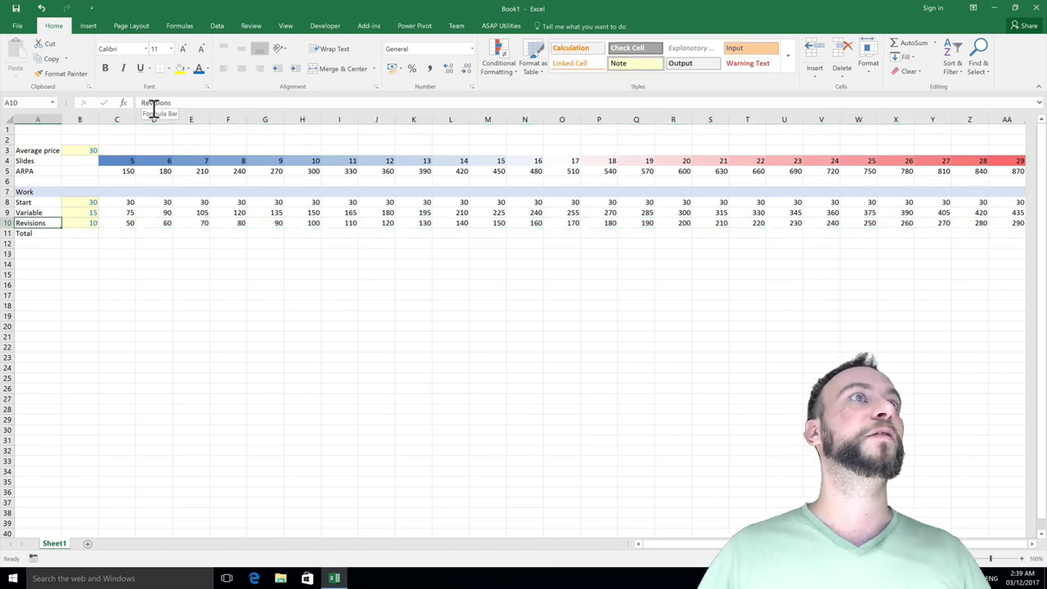
key(Down)
key(Right)
text(=sum()
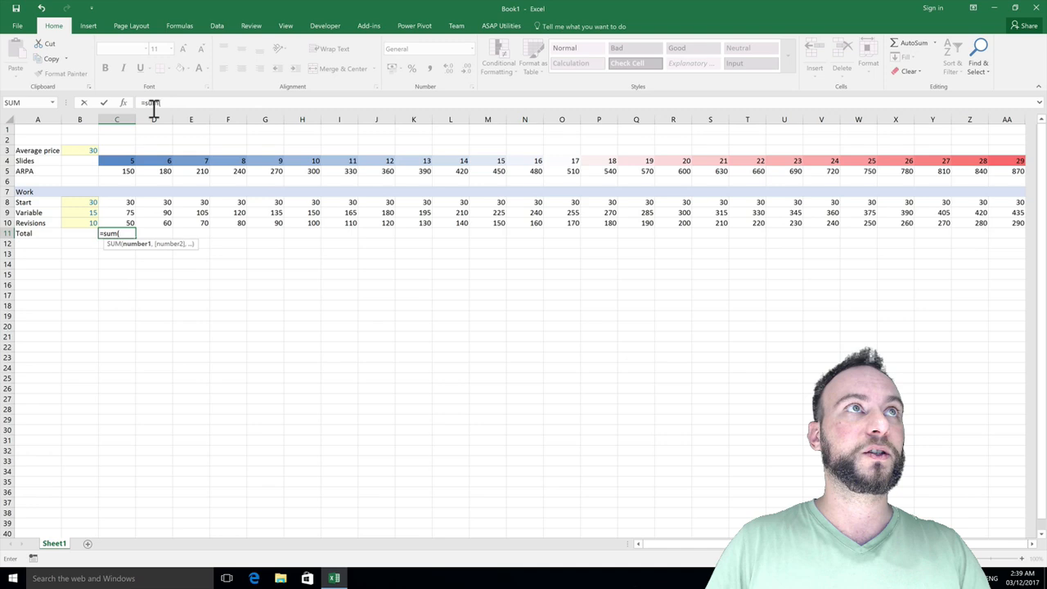
key(Up)
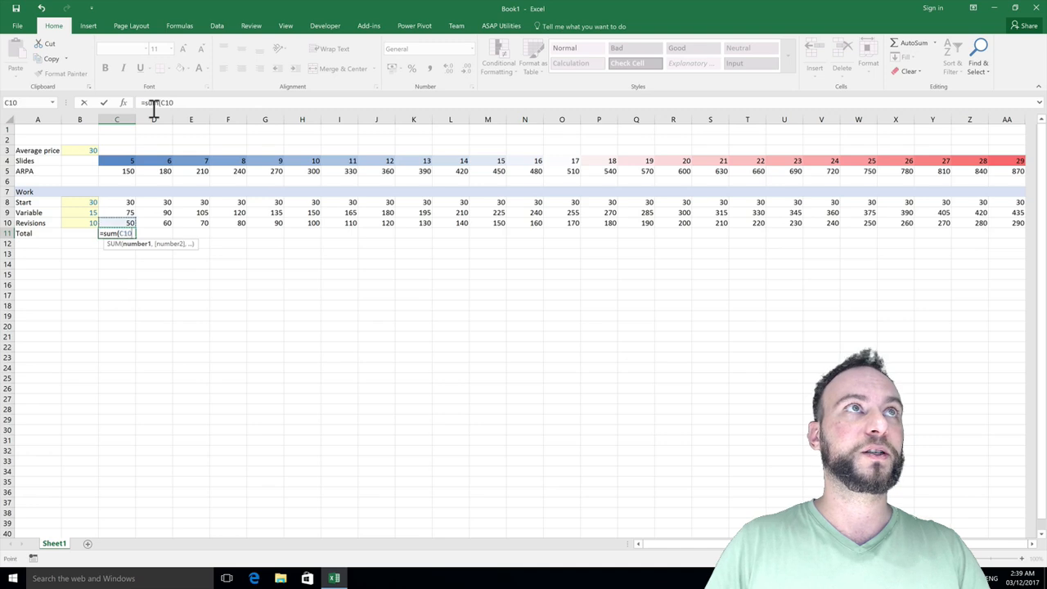
key(shift+Up)
key(shift+Up)
key(Return)
key(Up)
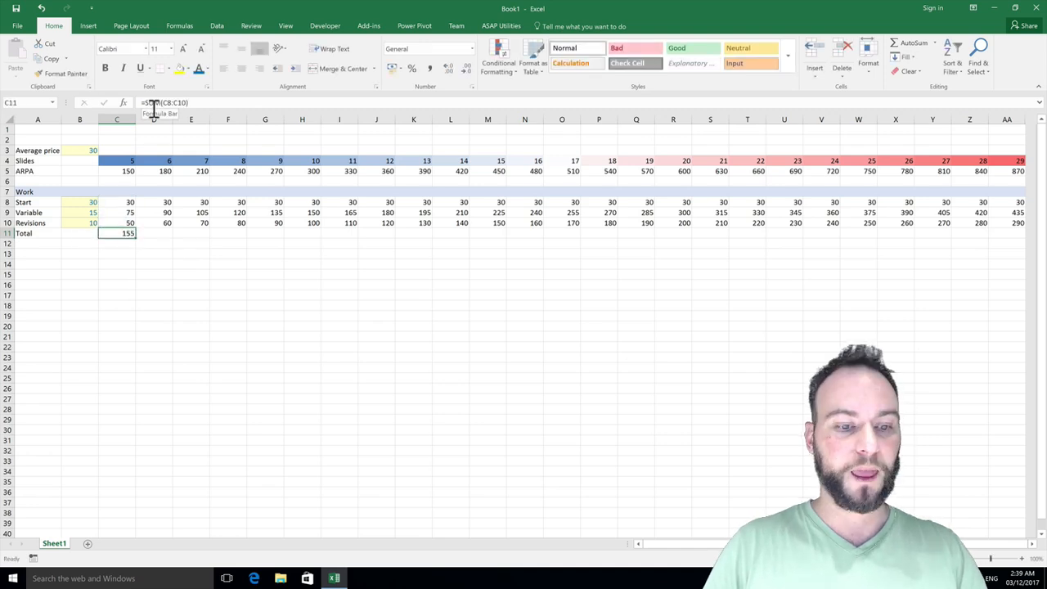
key(ctrl+shift+Right)
key(ctrl+r)
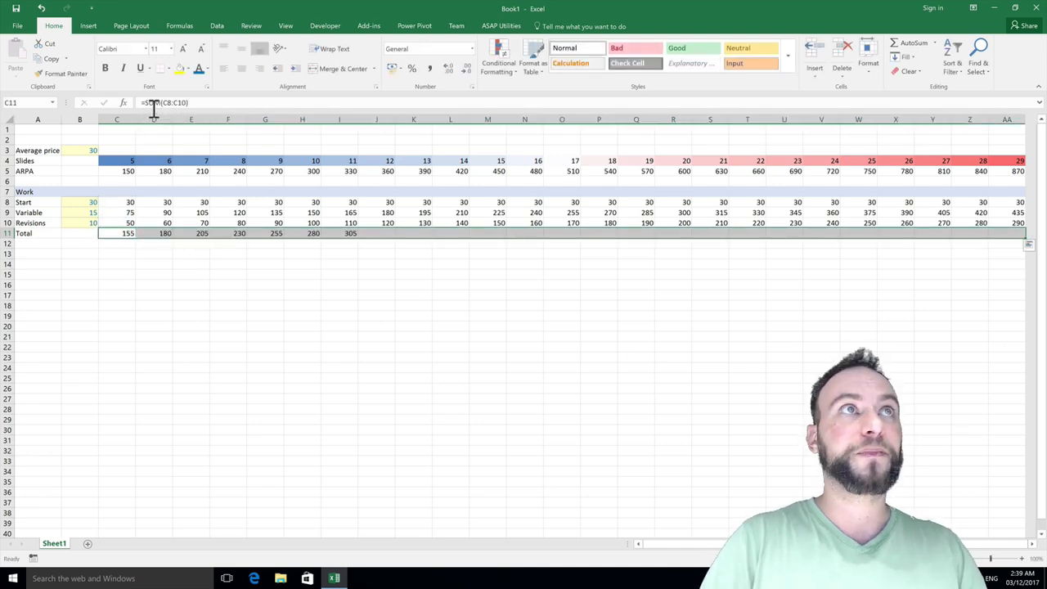
- Make the entire Total row 11 bold
key(shift+space)
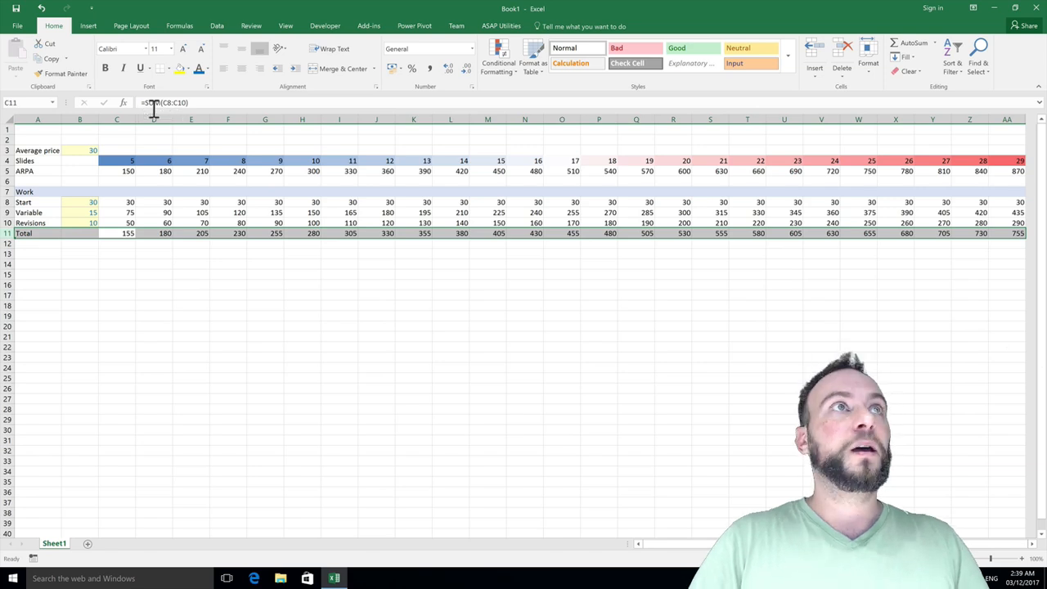
key(ctrl+b)
key(shift+BackSpace)
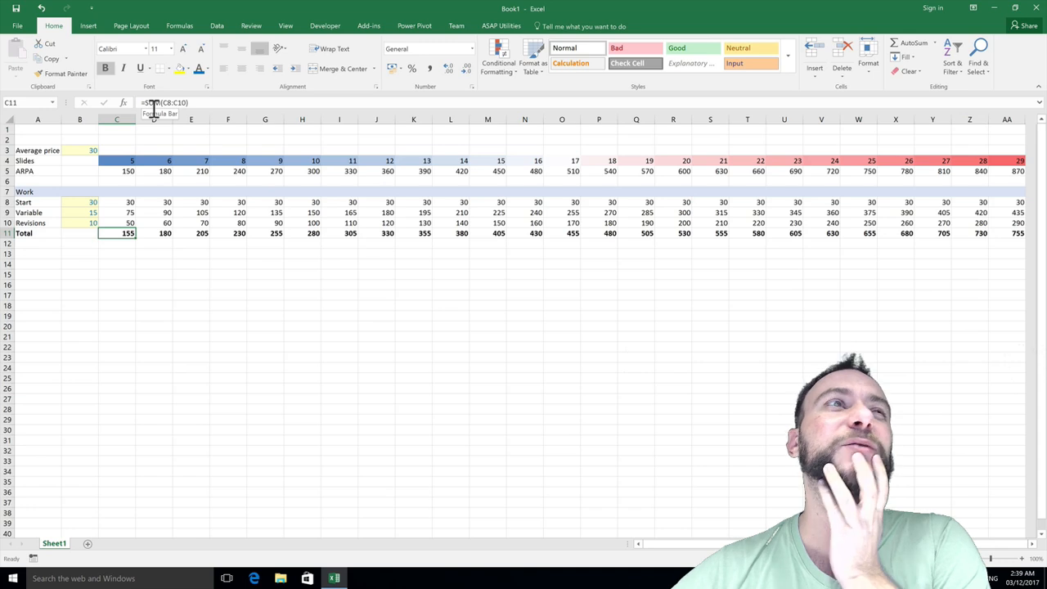
- Enter the label Hour equivalent in A13 and widen column A to fit it
key(Left)
key(Left)
key(Down)
key(Down)
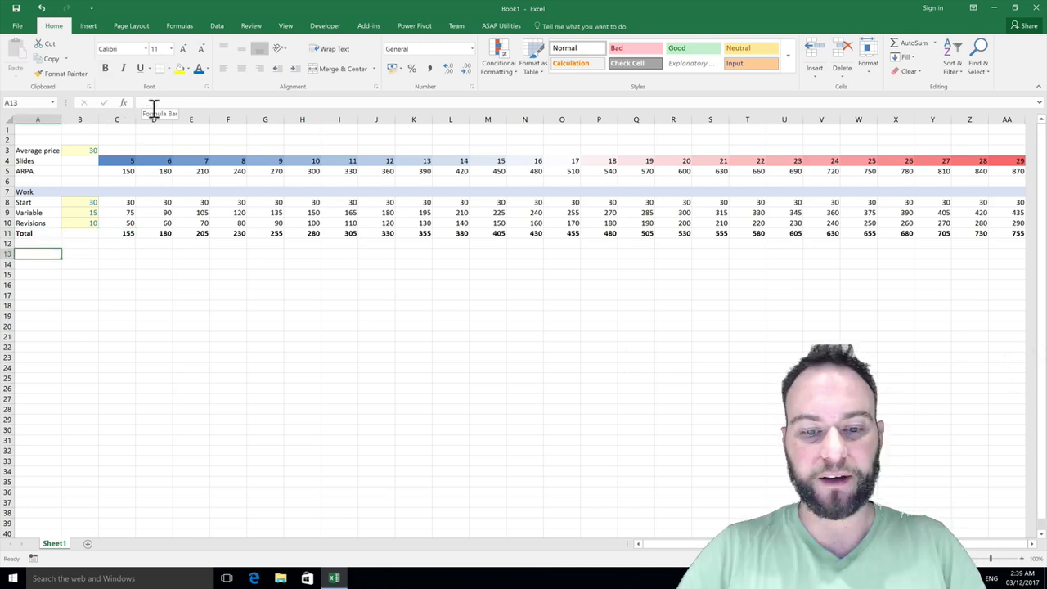
text(Hour equi)
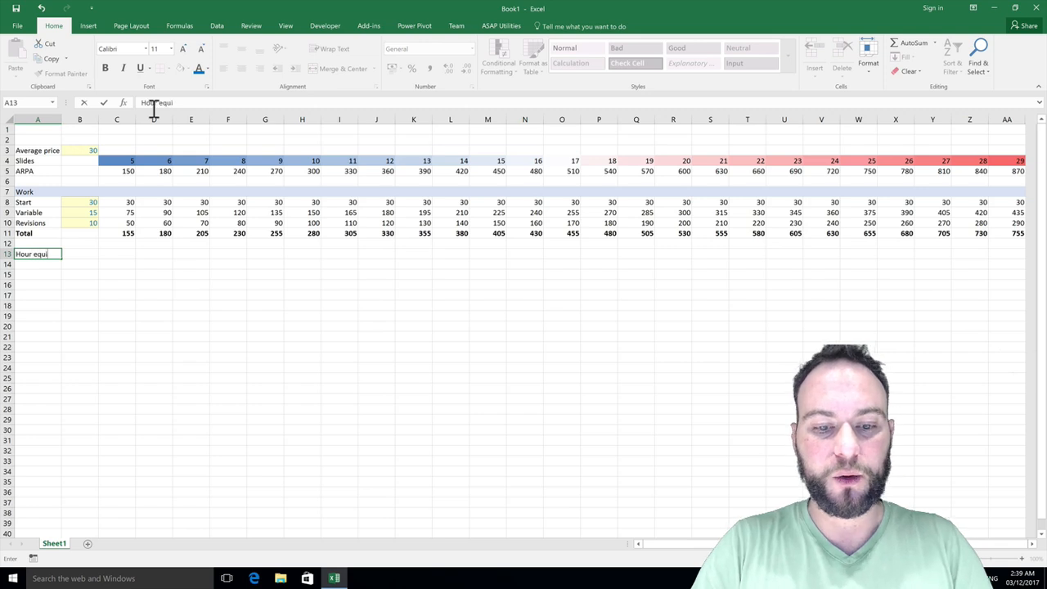
text(valent)
key(Return)
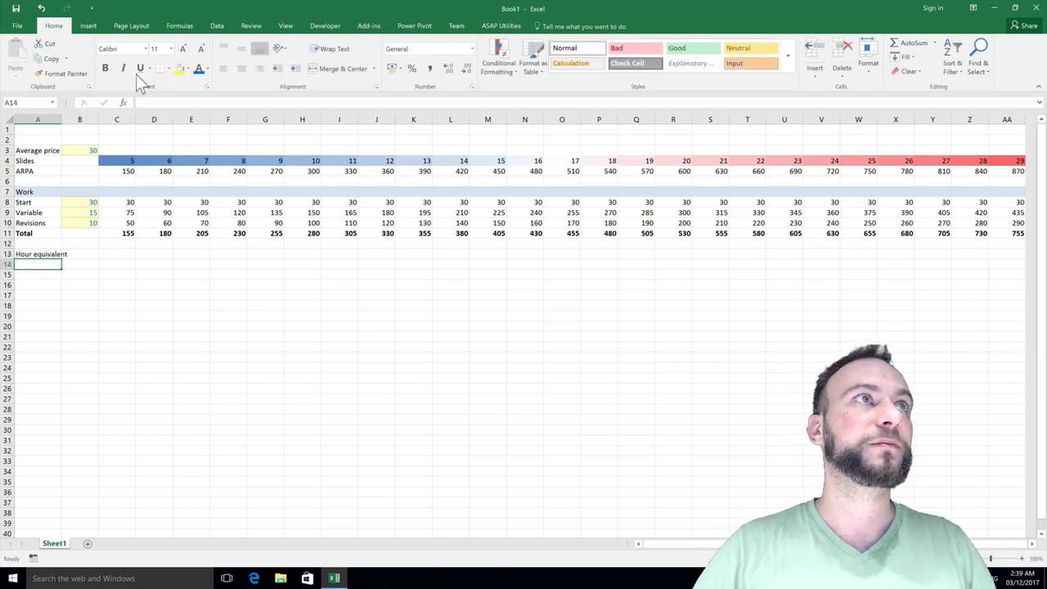
drag(62, 123, 70, 124)
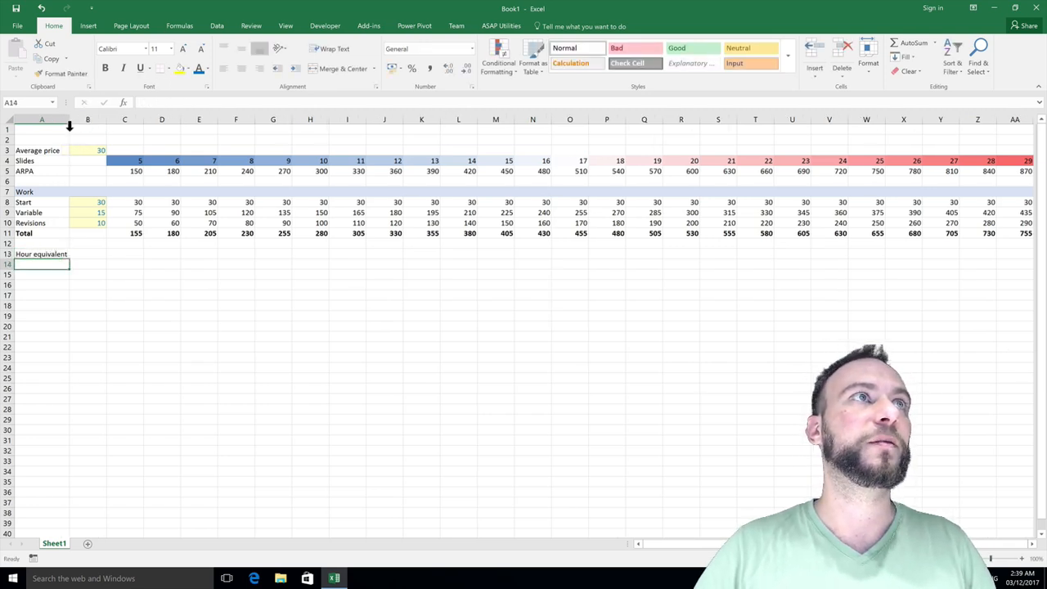
- Enter 60 in B13 as the Hour equivalent input
click(96, 258)
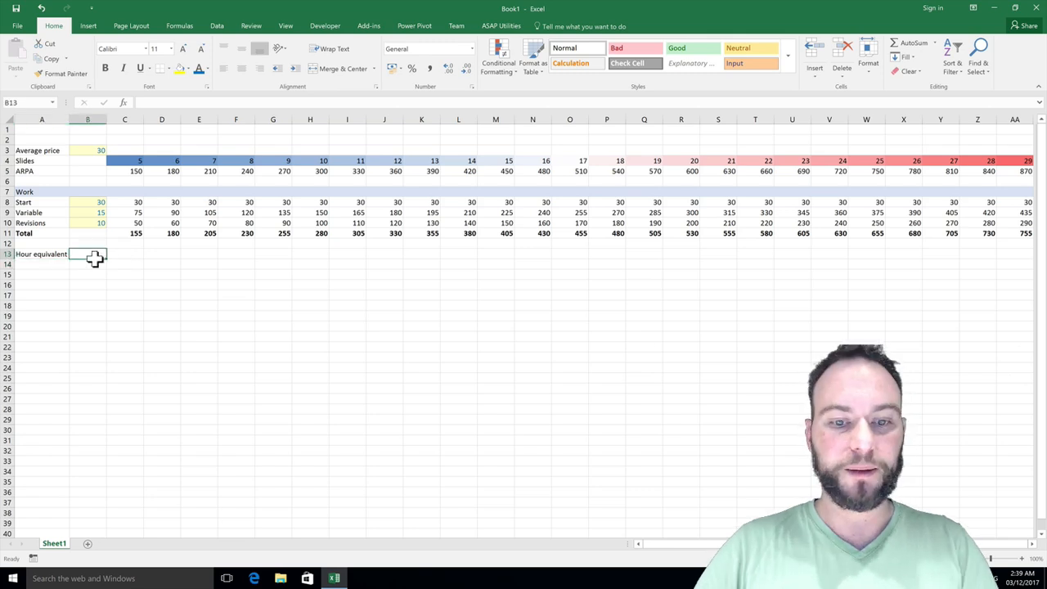
text(60)
key(ctrl+Return)
- Convert the total work to hours in C13 with =C11/$B$13, keeping the divisor reference absolute
key(Right)
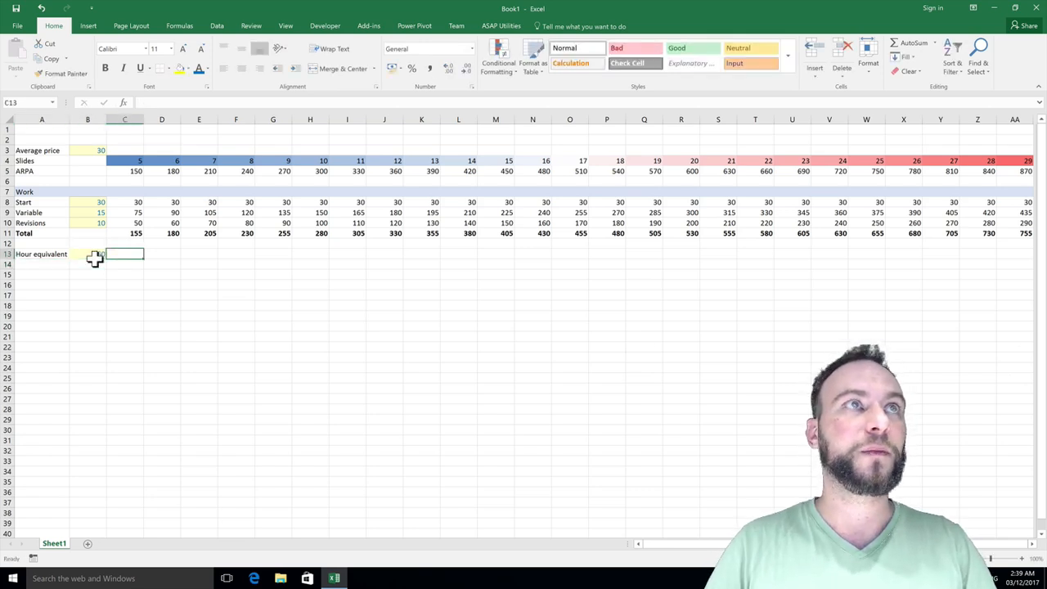
text(=)
key(Up)
key(Up)
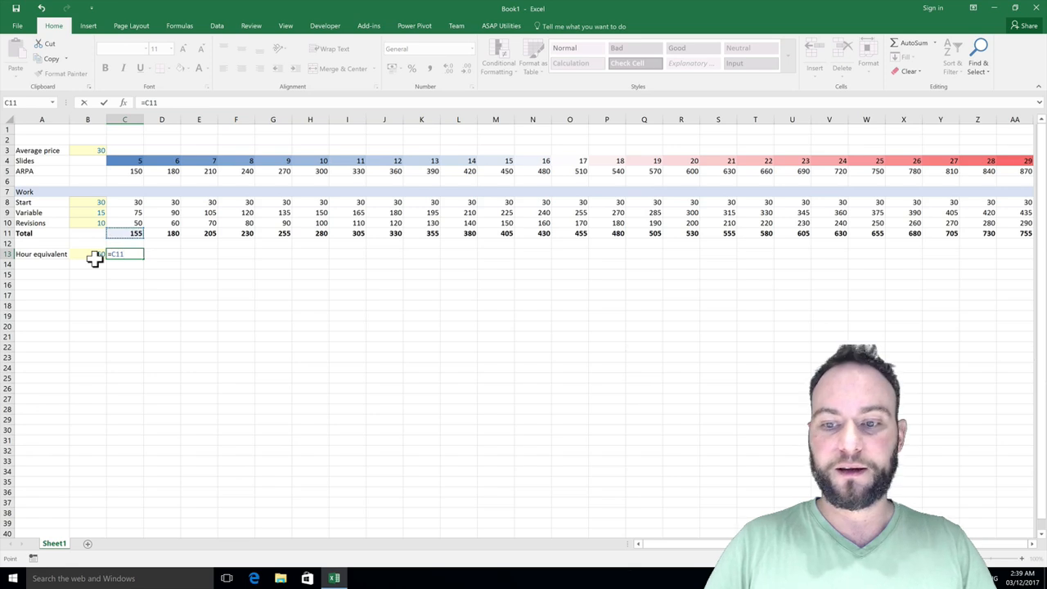
text(/)
key(Left)
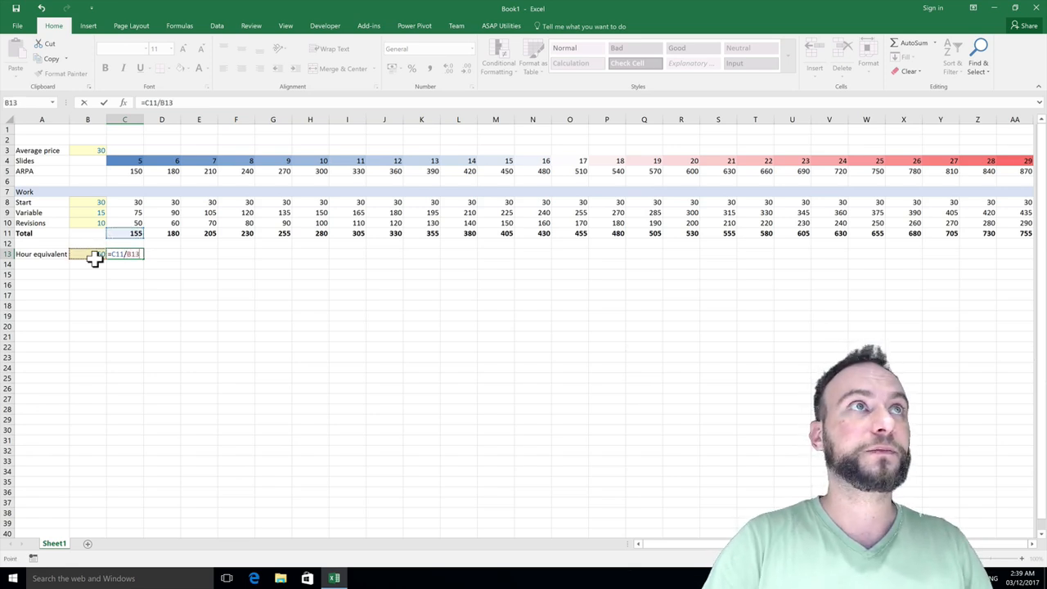
key(F4)
key(ctrl+Return)
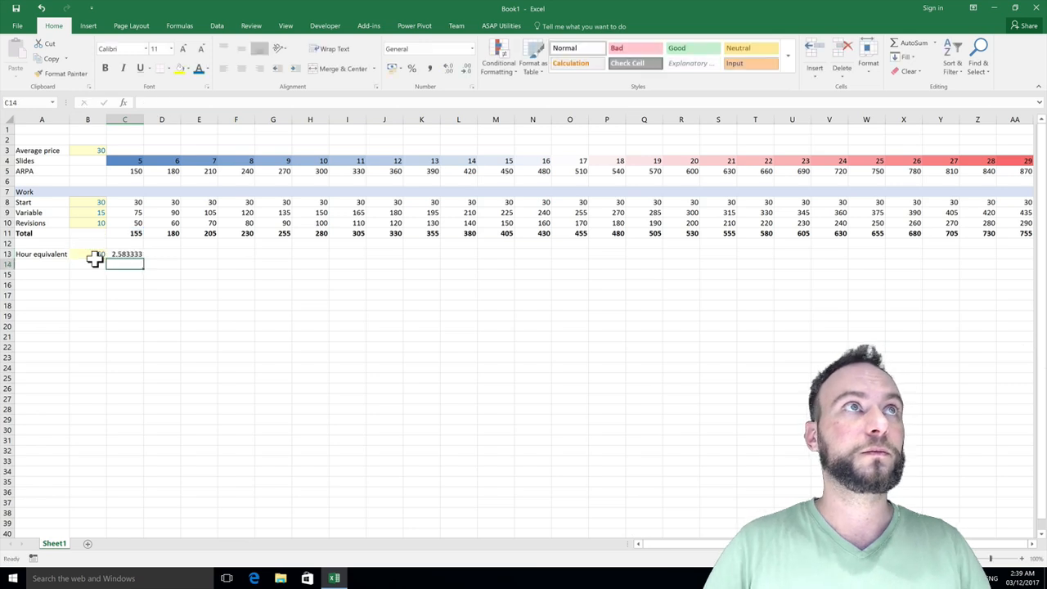
- Fill the Hour equivalent formula from C13 across through AA13 and apply the comma number style to the range
key(ctrl+shift+Right)
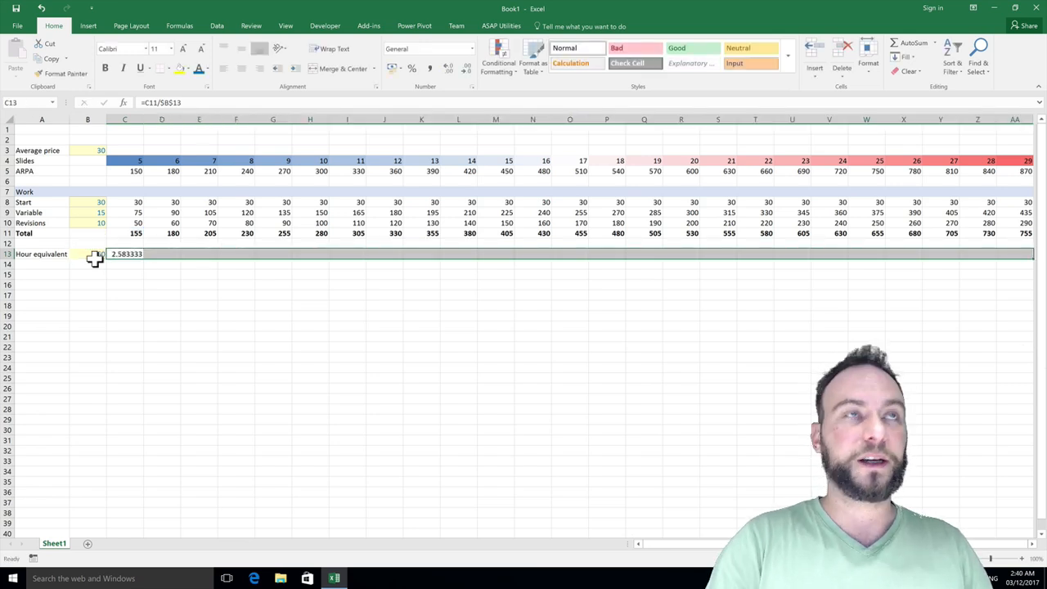
key(ctrl+r)
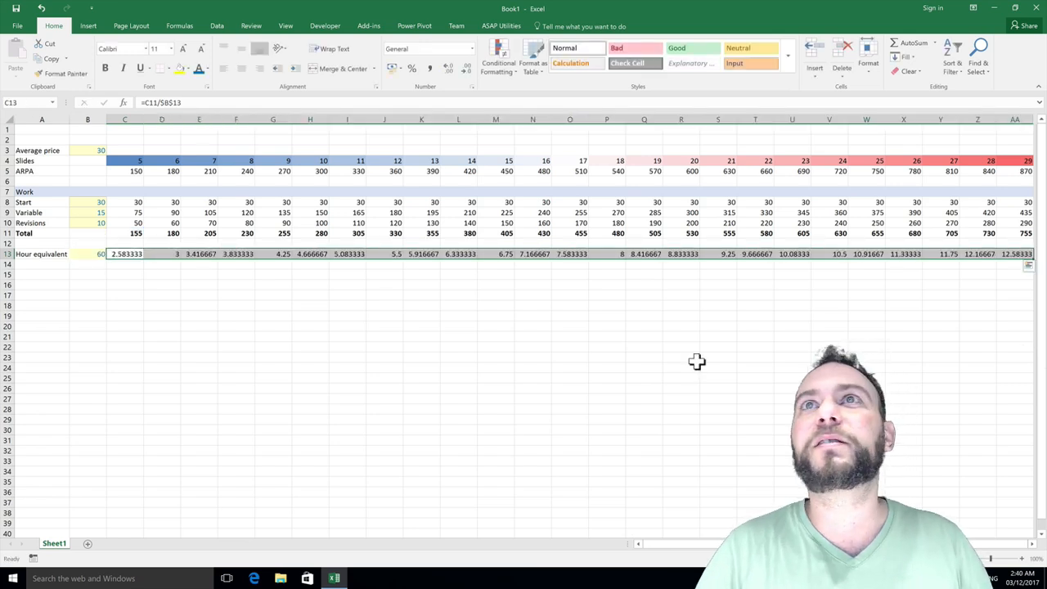
click(429, 69)
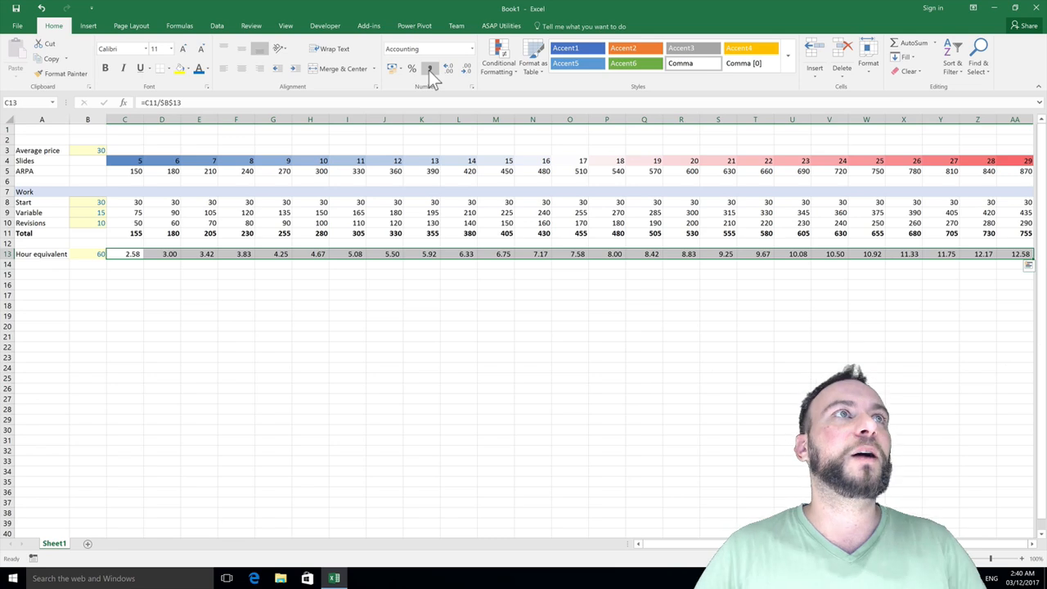
- Copy the input cell formatting from B10 onto the Hour equivalent input in B13
click(92, 222)
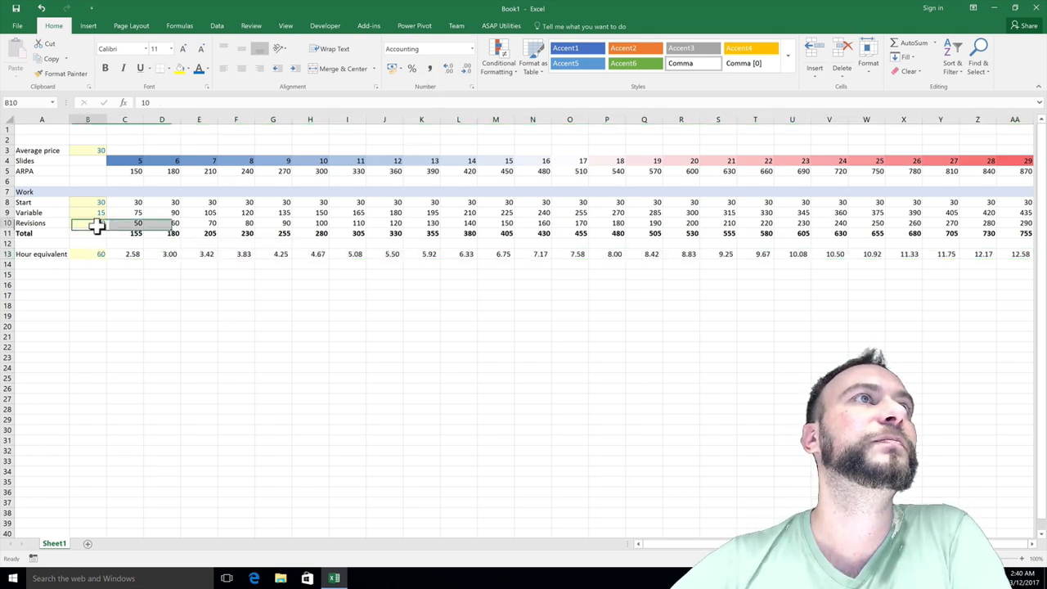
click(64, 74)
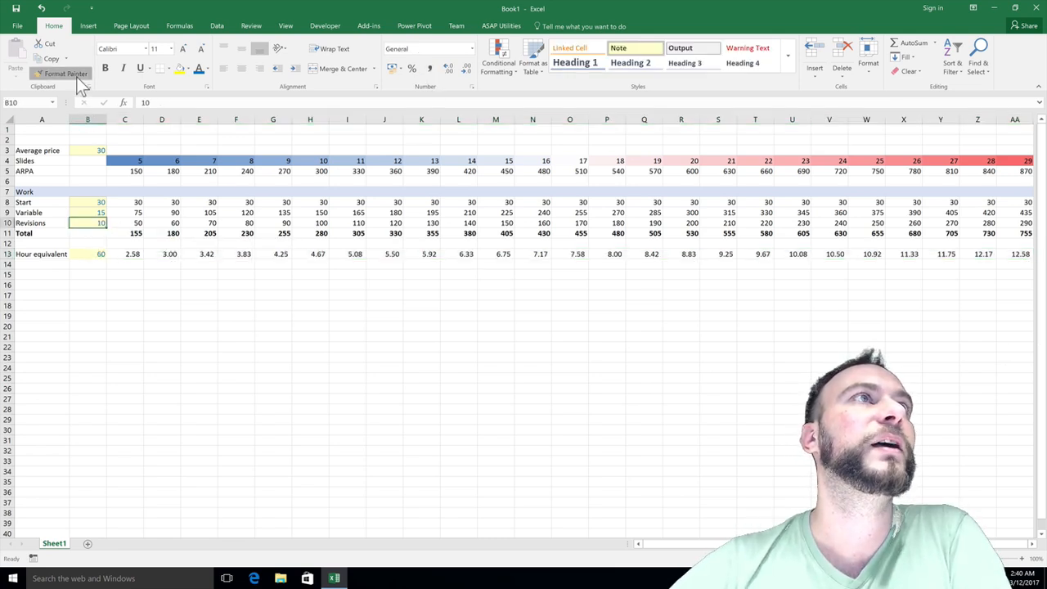
click(92, 254)
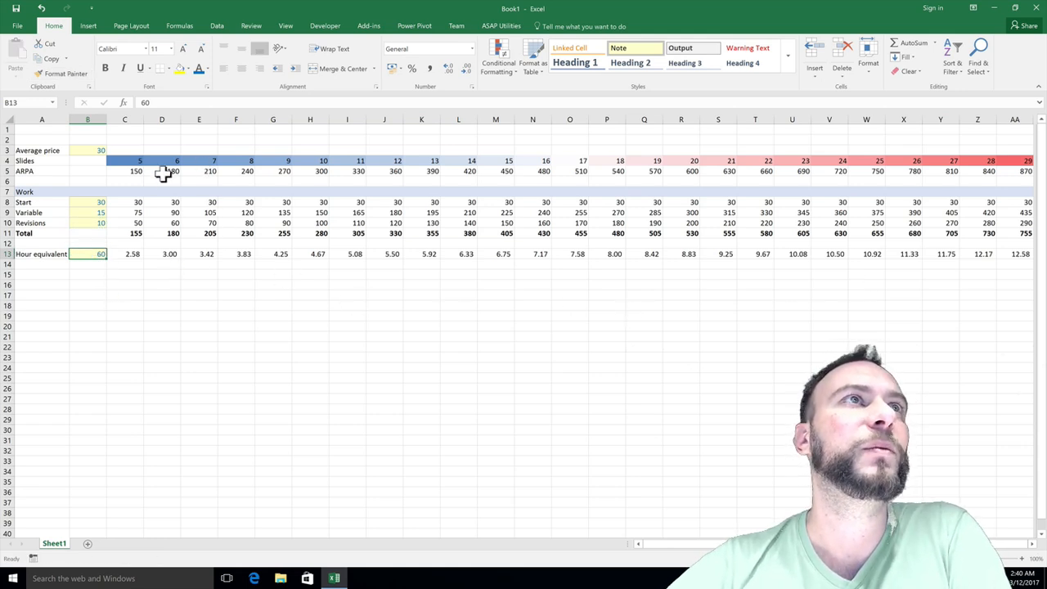
- Format the ARPA values in C5:AA5 as Euro accounting amounts with no decimal places
click(139, 176)
key(ctrl+shift+Right)
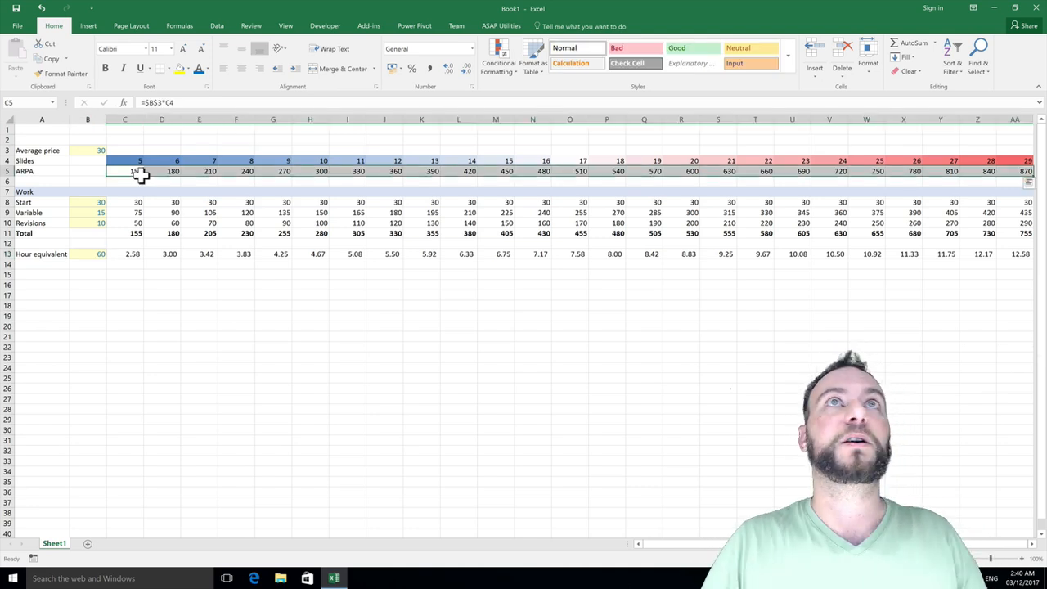
click(400, 69)
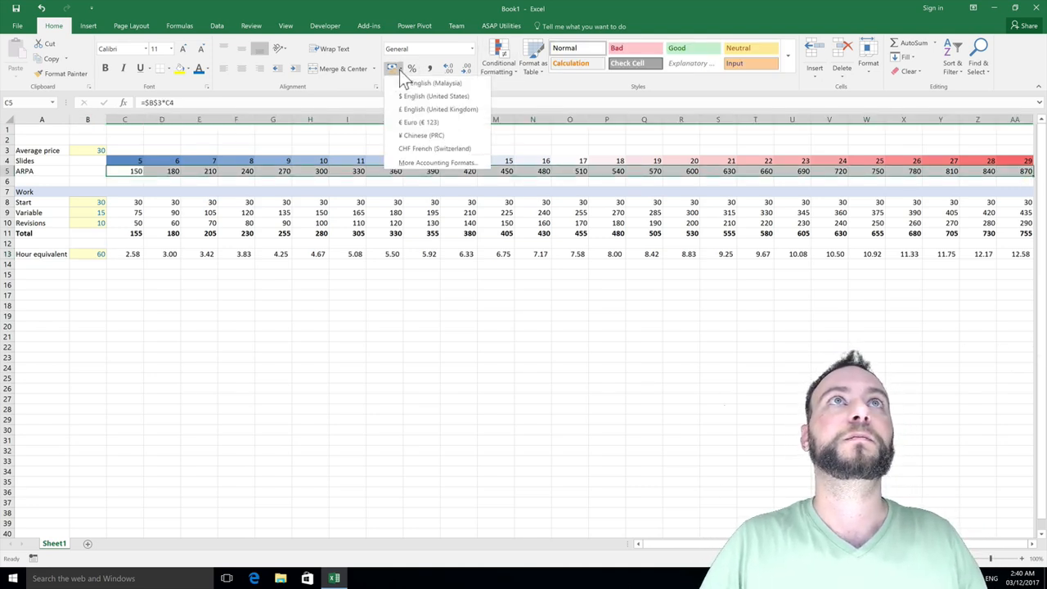
click(411, 131)
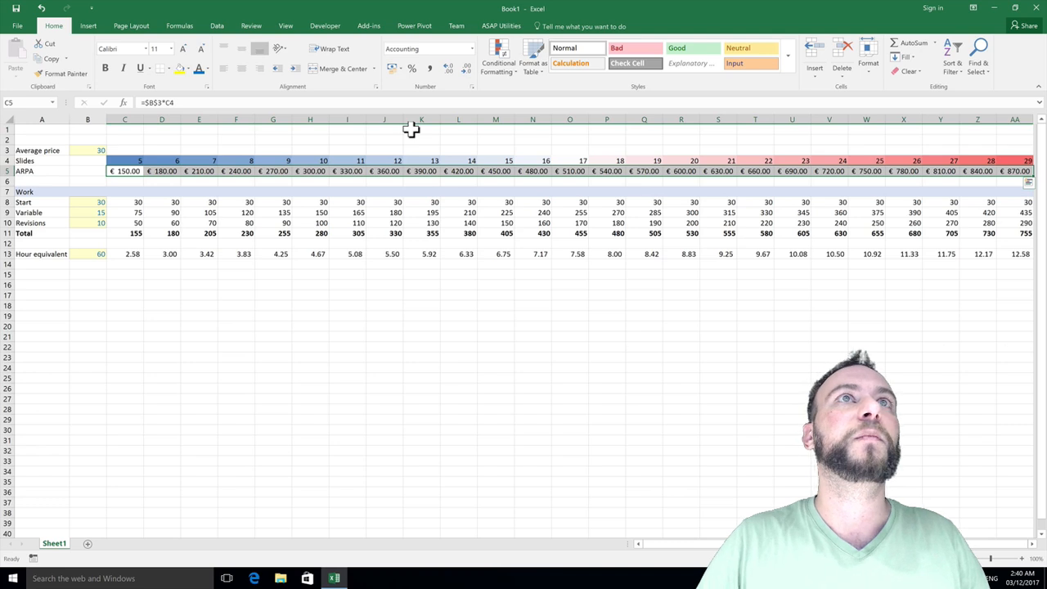
click(468, 69)
click(467, 69)
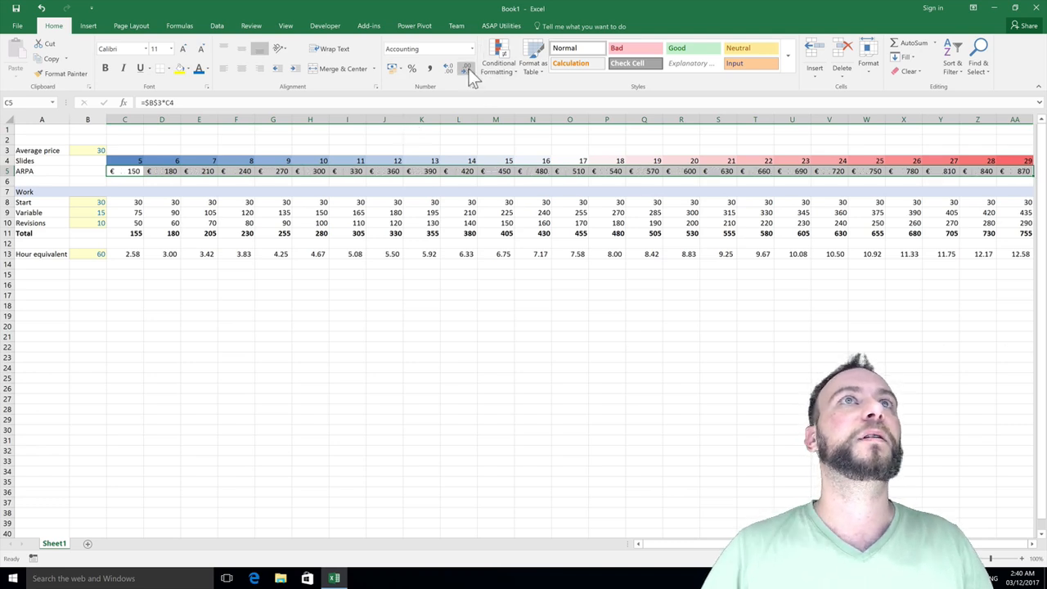
- Enter the label Designer in A15, below the Hour equivalent row
click(199, 255)
click(43, 275)
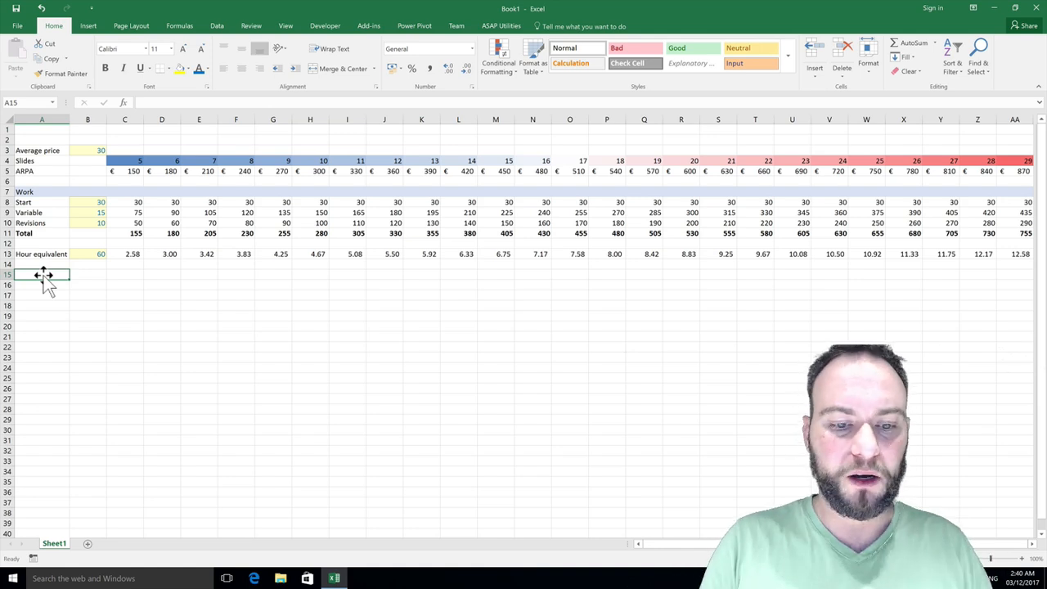
text(Designe)
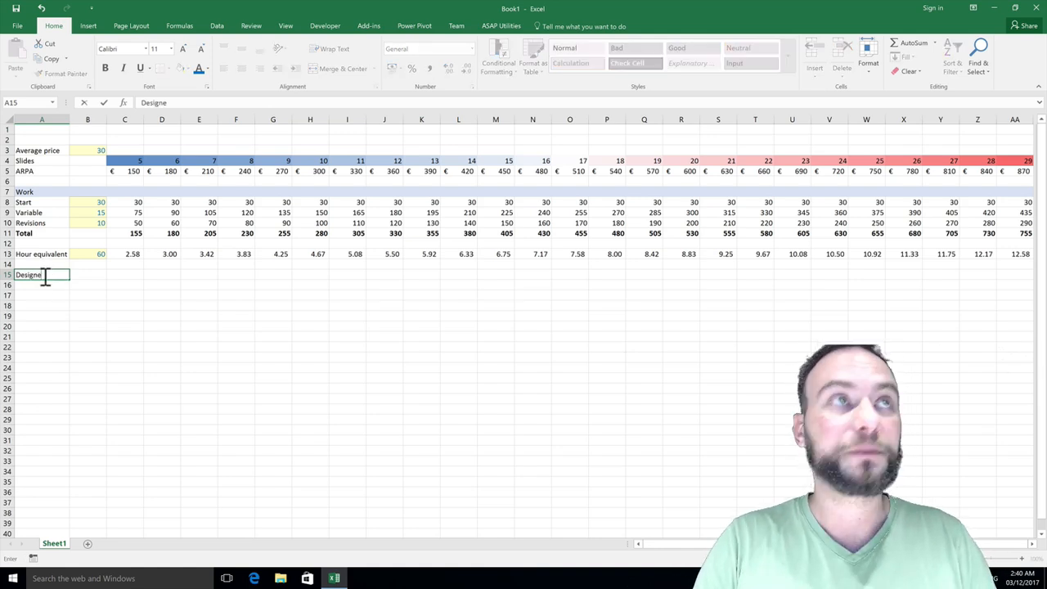
text(r)
key(Tab)
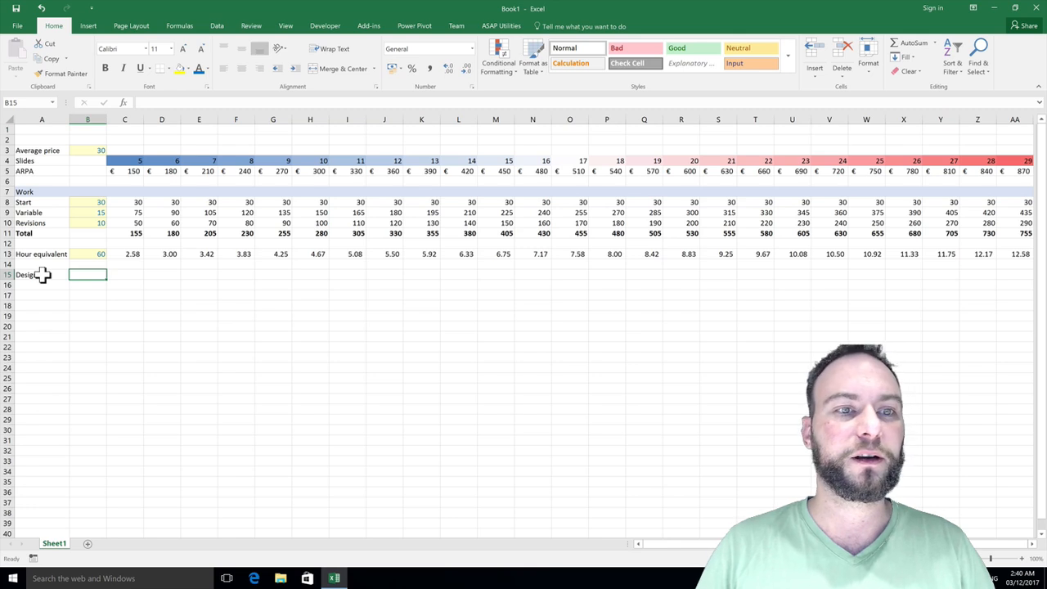
- Copy the Hour equivalent input cell B13 to B15 for the Designer row
key(Up)
key(Up)
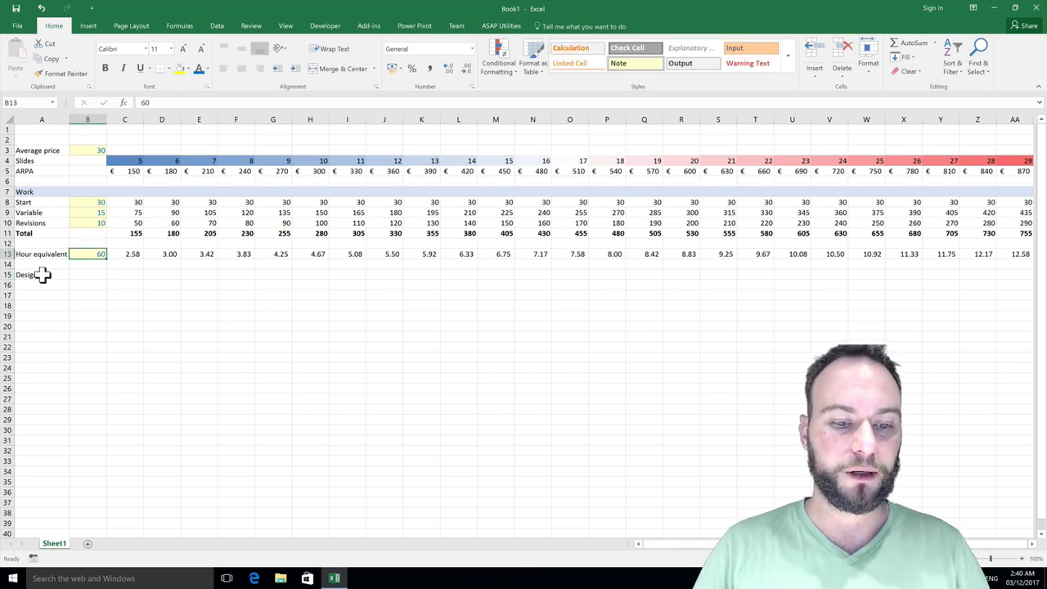
key(ctrl+c)
key(Down)
key(Down)
key(ctrl+v)
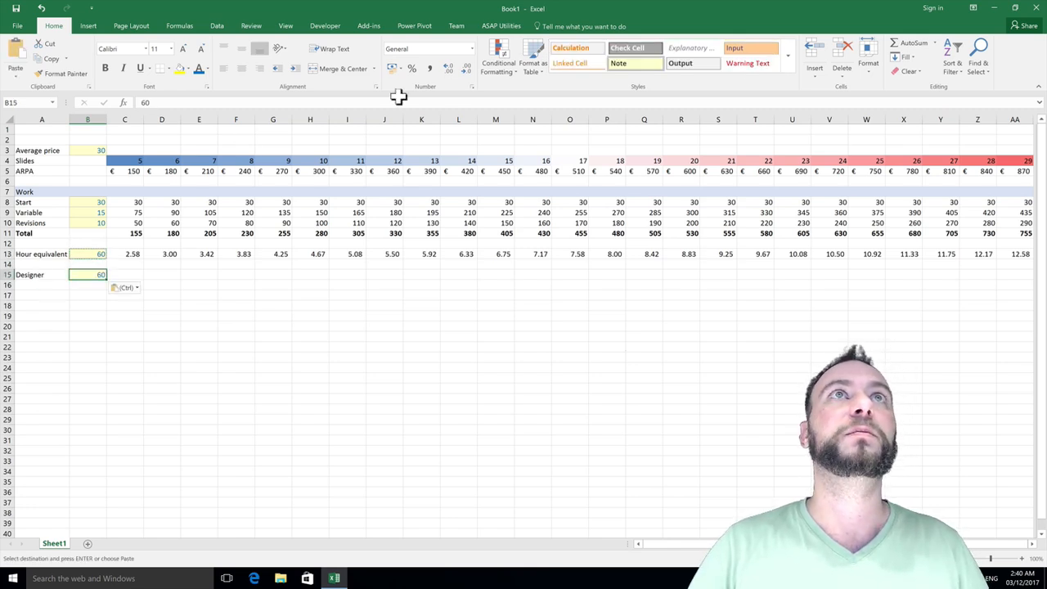
- Set the Designer rate in B15 to 20, formatted as Euro accounting with no decimal places
click(399, 68)
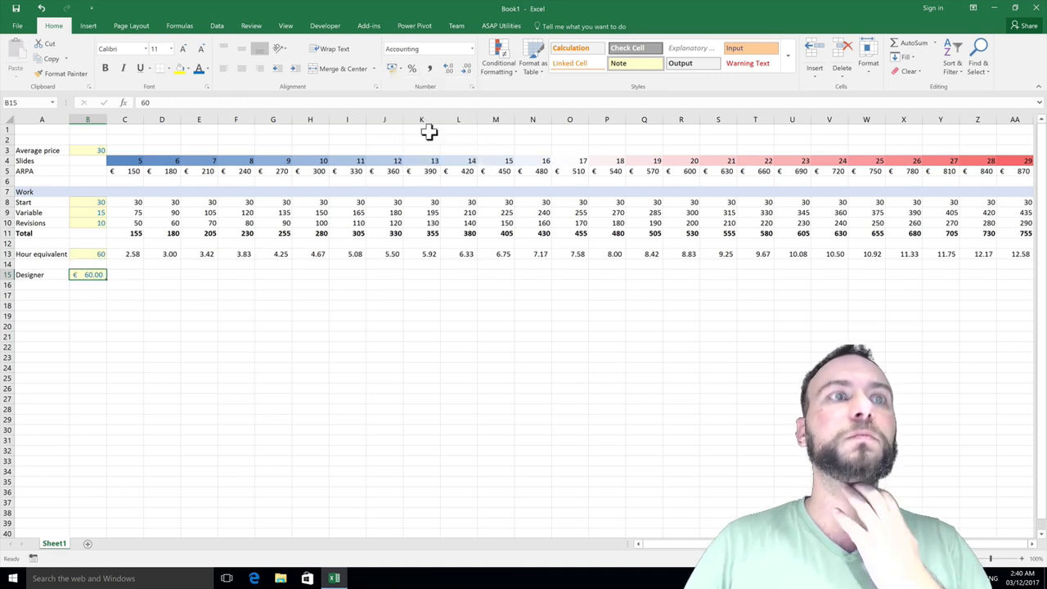
text(20)
key(Return)
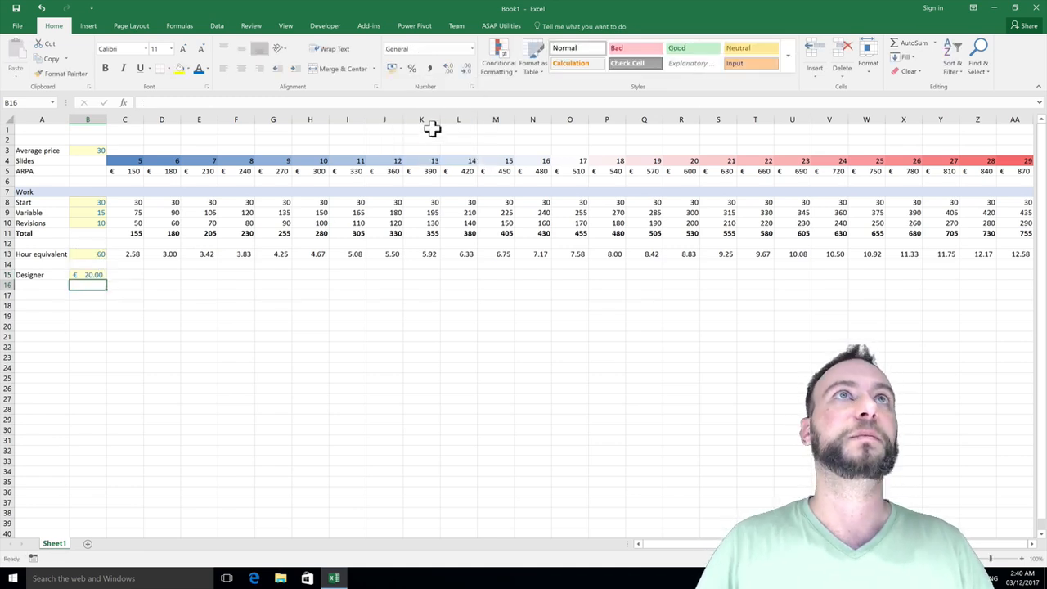
key(Up)
click(465, 66)
click(465, 66)
- Calculate the Designer cost in C15 with =C13*$B$15 and fill it across the slide columns through AA15
key(Right)
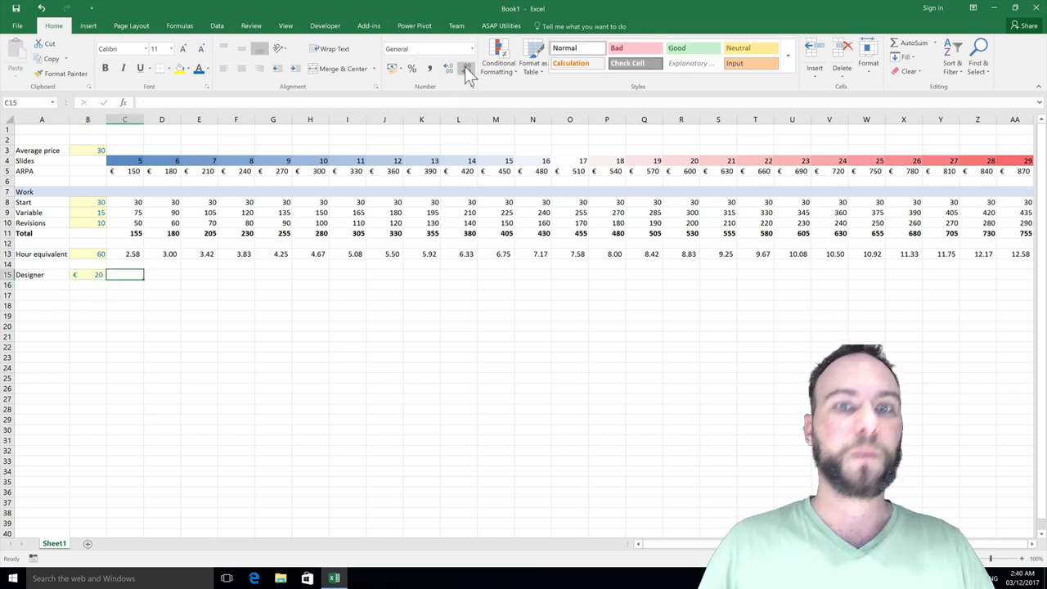
text(=)
key(Up)
key(Up)
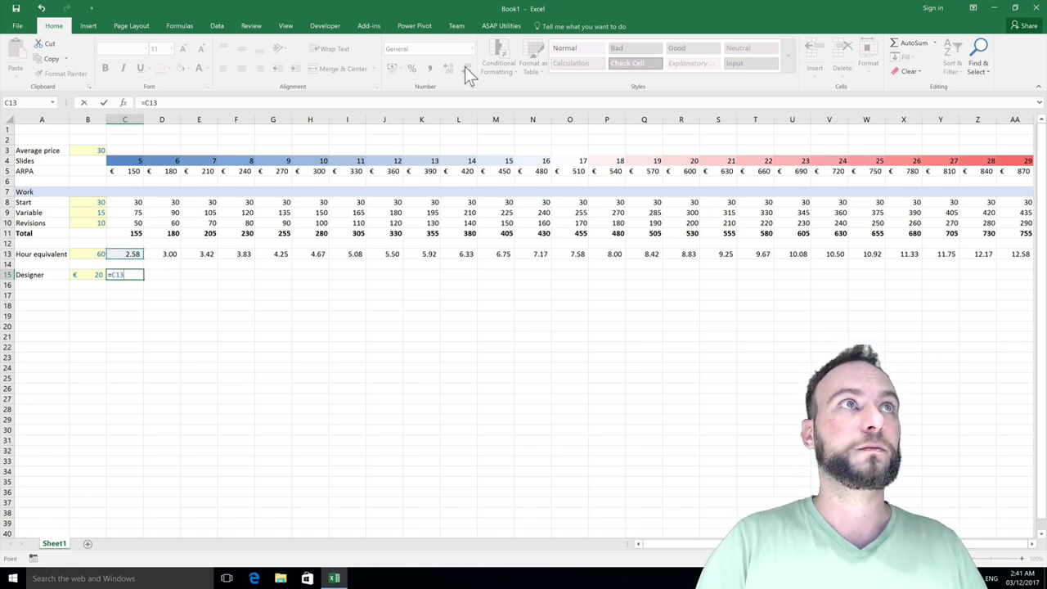
text(*)
key(Left)
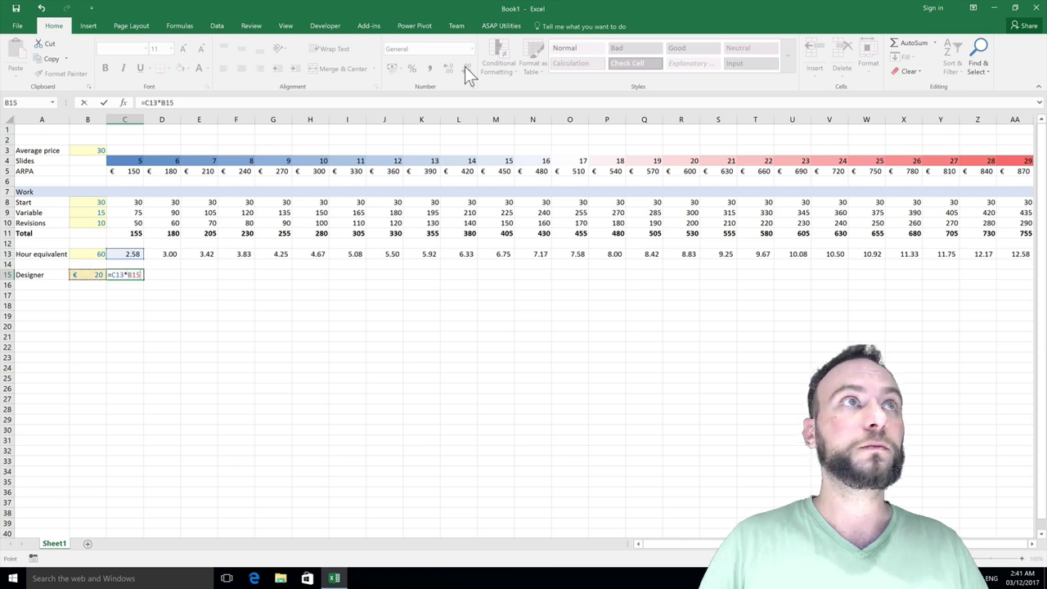
key(F4)
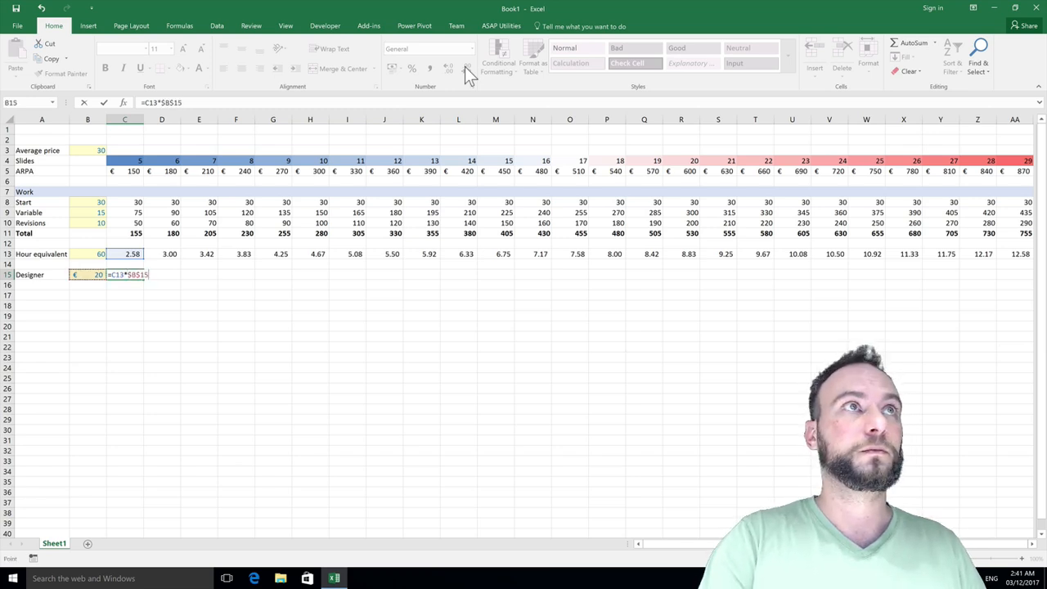
key(ctrl+Return)
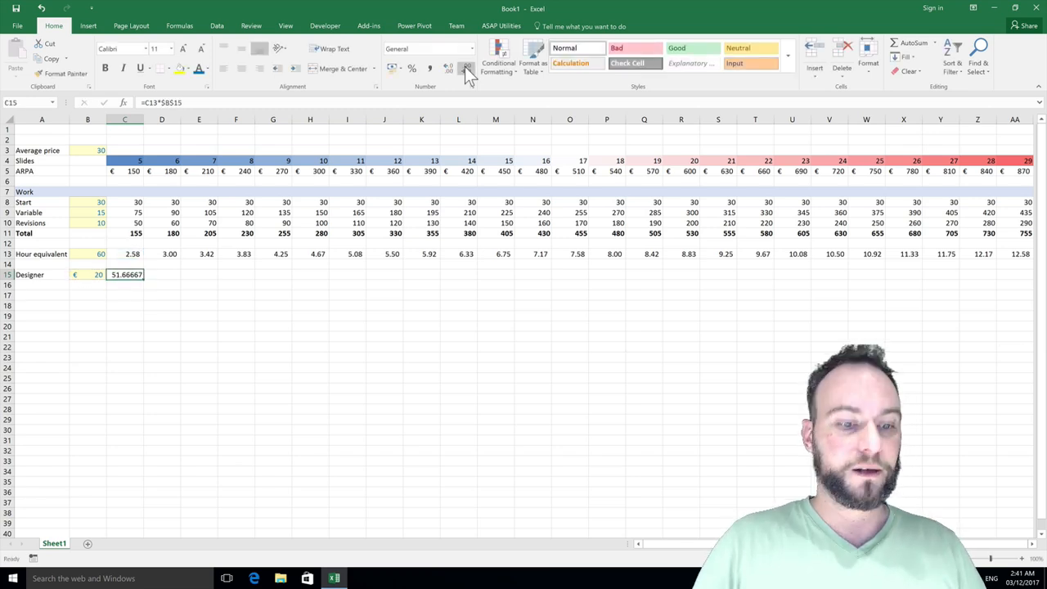
key(ctrl+shift+Right)
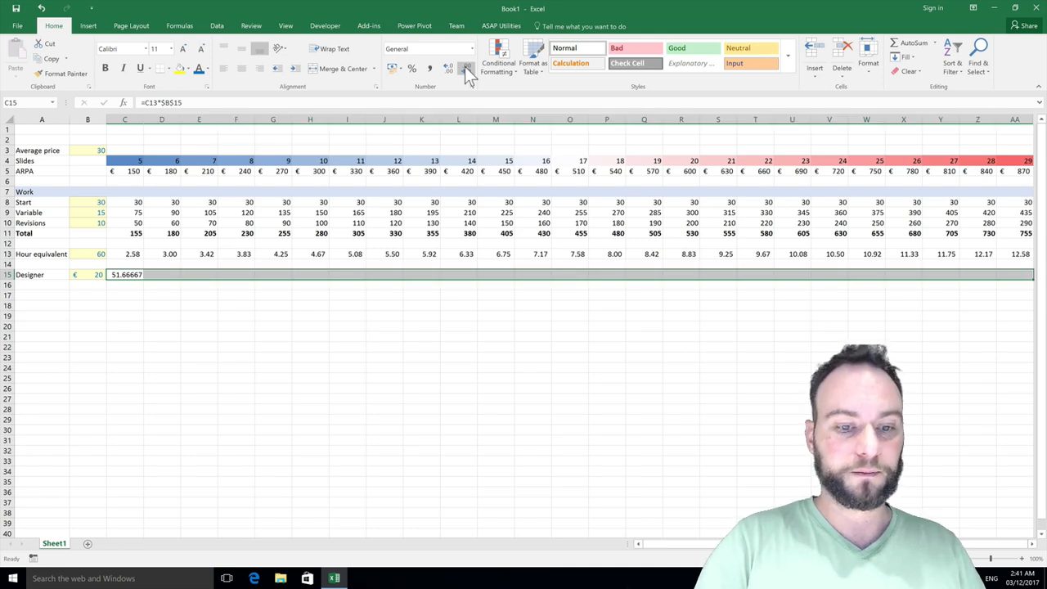
key(ctrl+r)
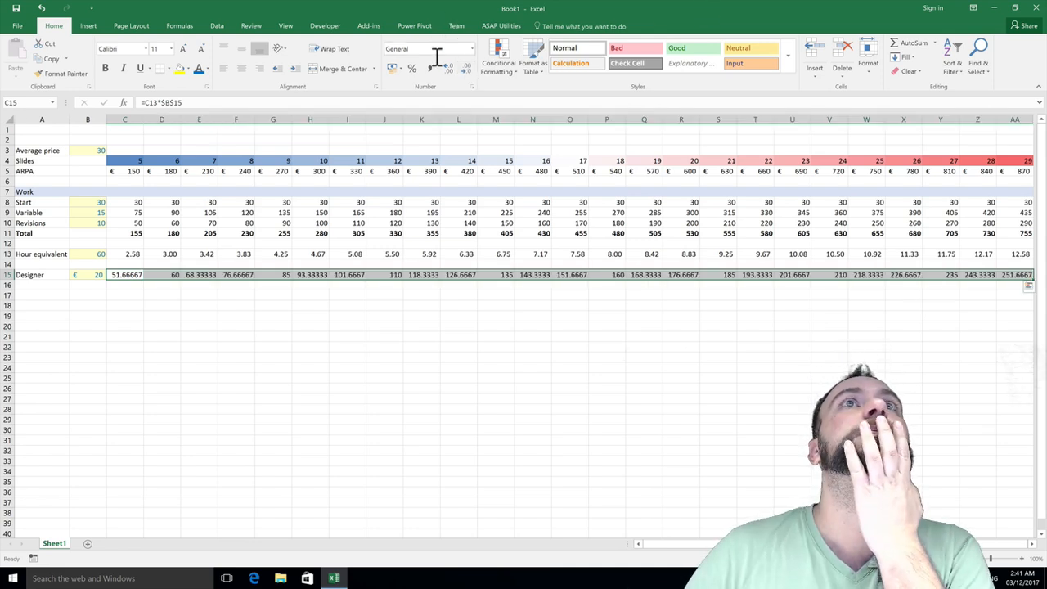
- Format the Designer costs in C15:AA15 as Euro accounting
click(398, 67)
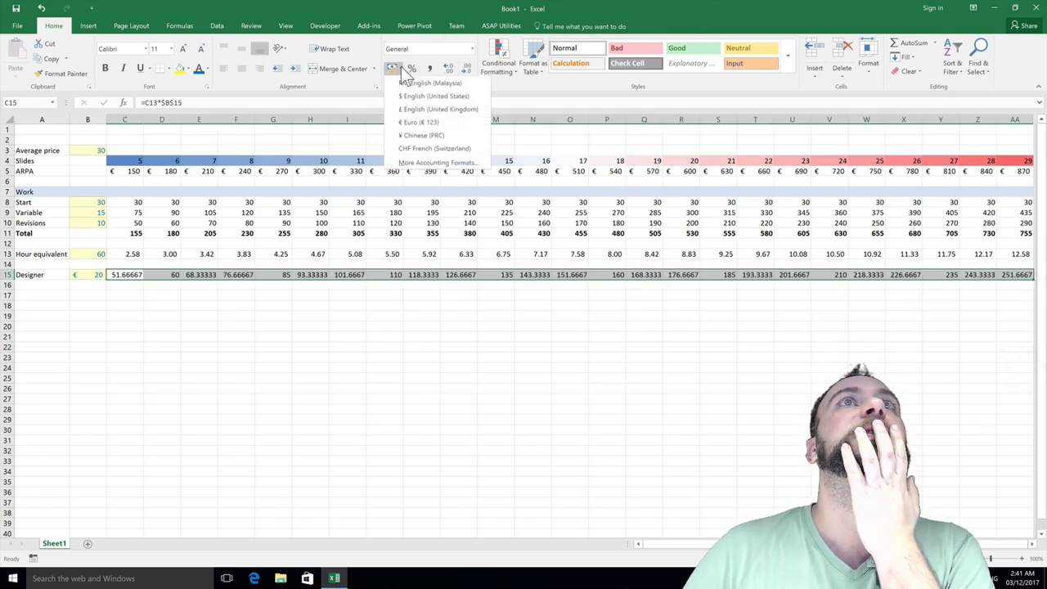
click(419, 122)
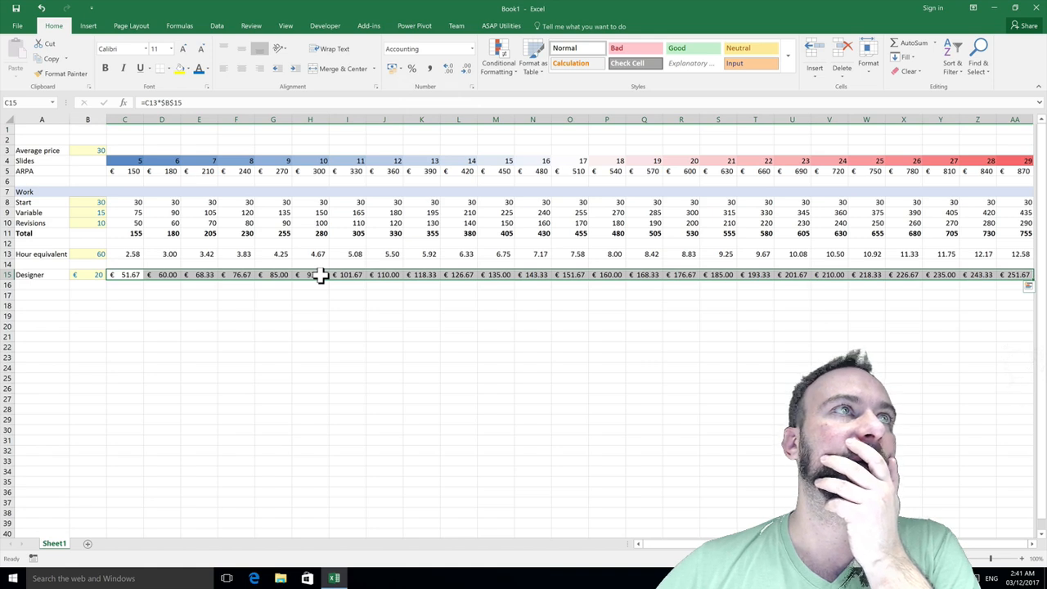
- Enter the label Margin in A16, directly below the Designer row
key(Down)
key(Left)
key(Left)
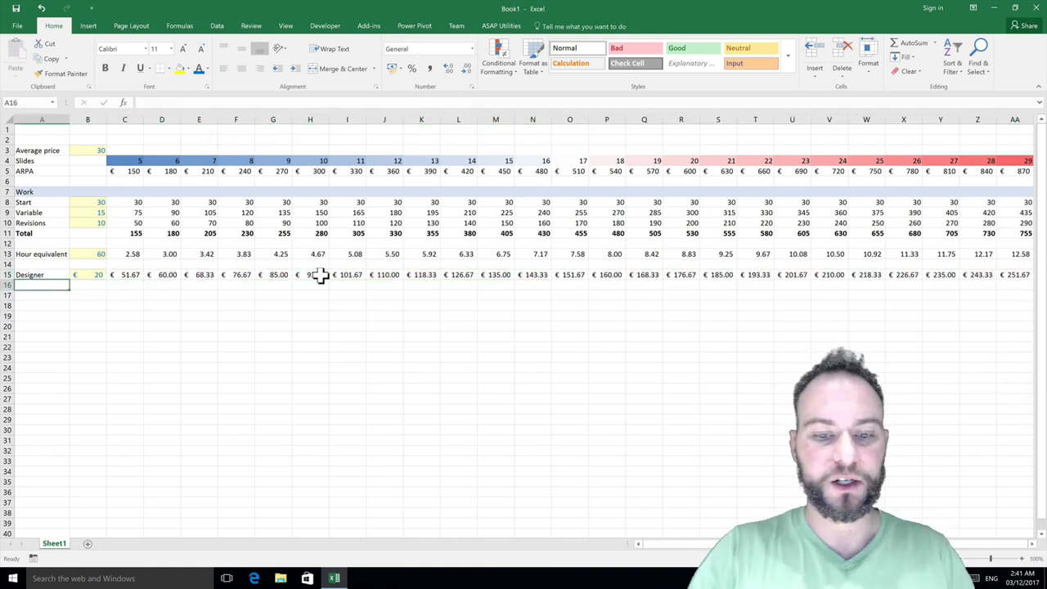
text(Margin)
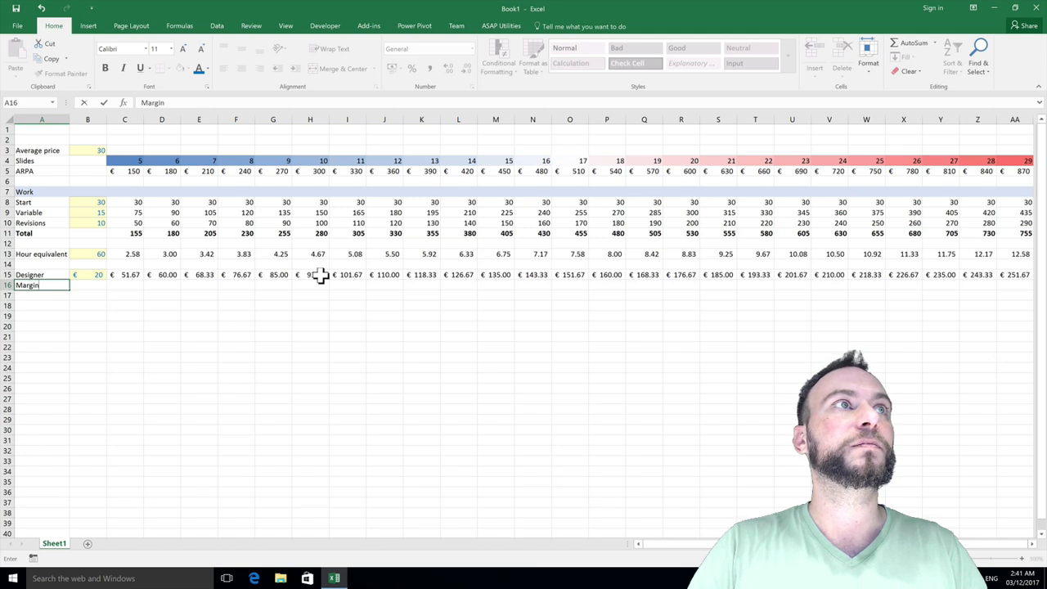
key(Return)
- Calculate the margin in C16 by dividing the Designer cost by ARPA with =C15/C5
key(Up)
key(Right)
key(Right)
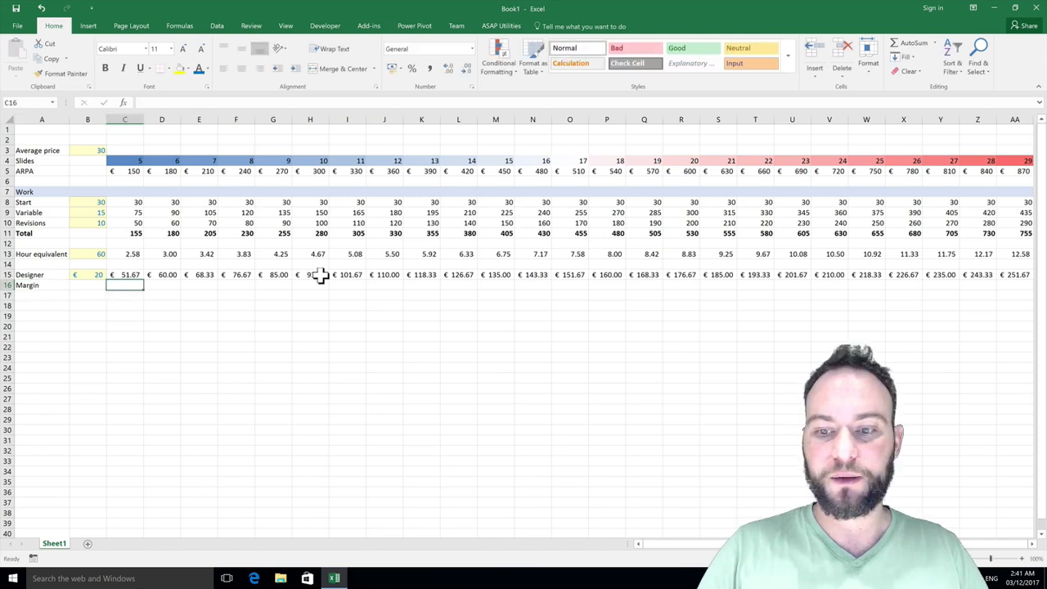
text(=)
key(Up)
text(/)
key(Up)
key(Up)
key(Up)
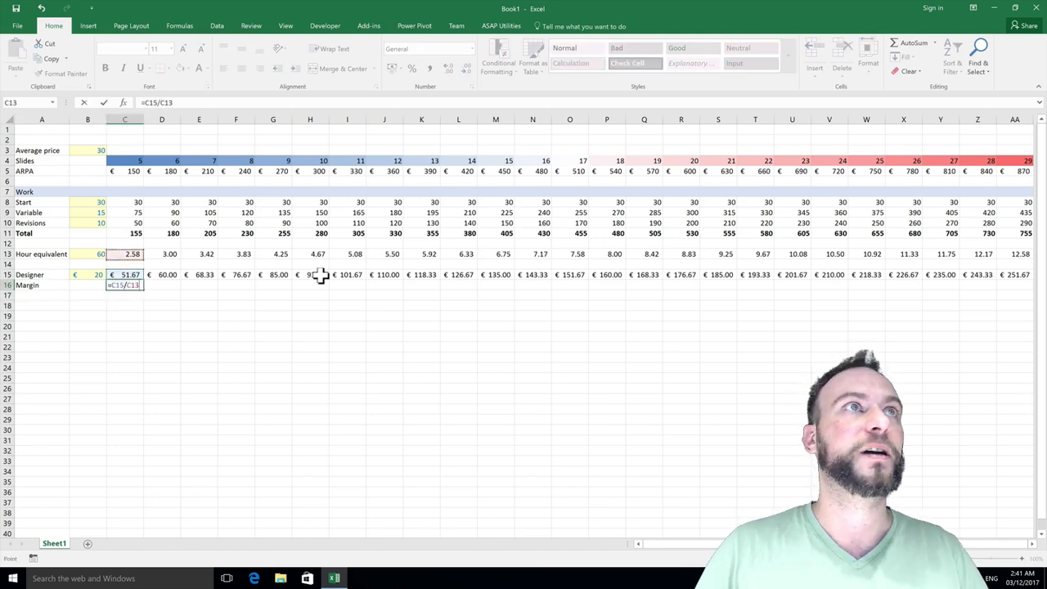
key(Up)
key(Up)
key(Up)
key(Up)
key(Up)
key(Up)
key(Up)
key(Up)
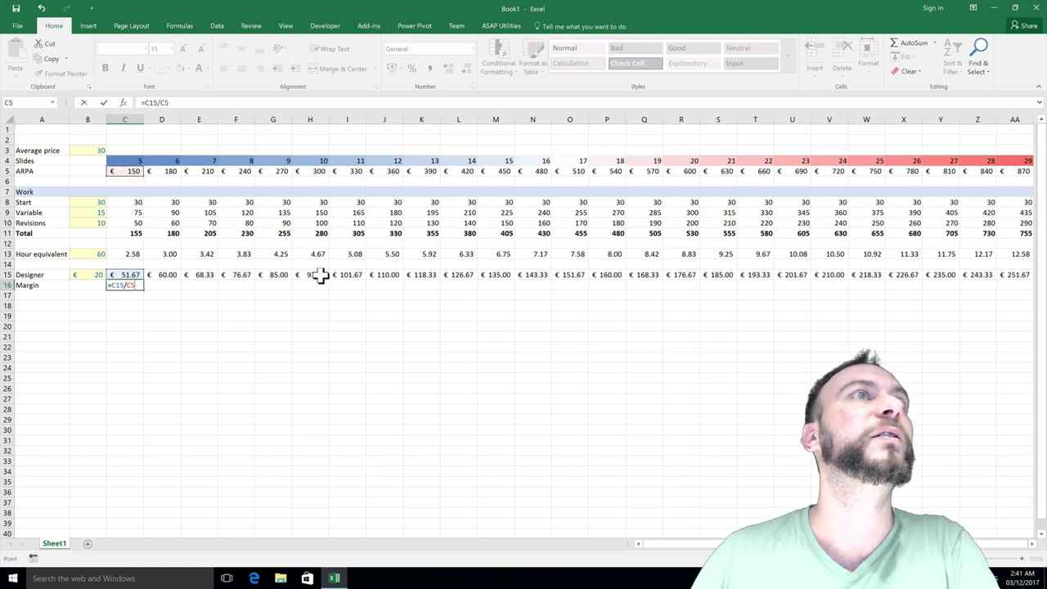
key(Return)
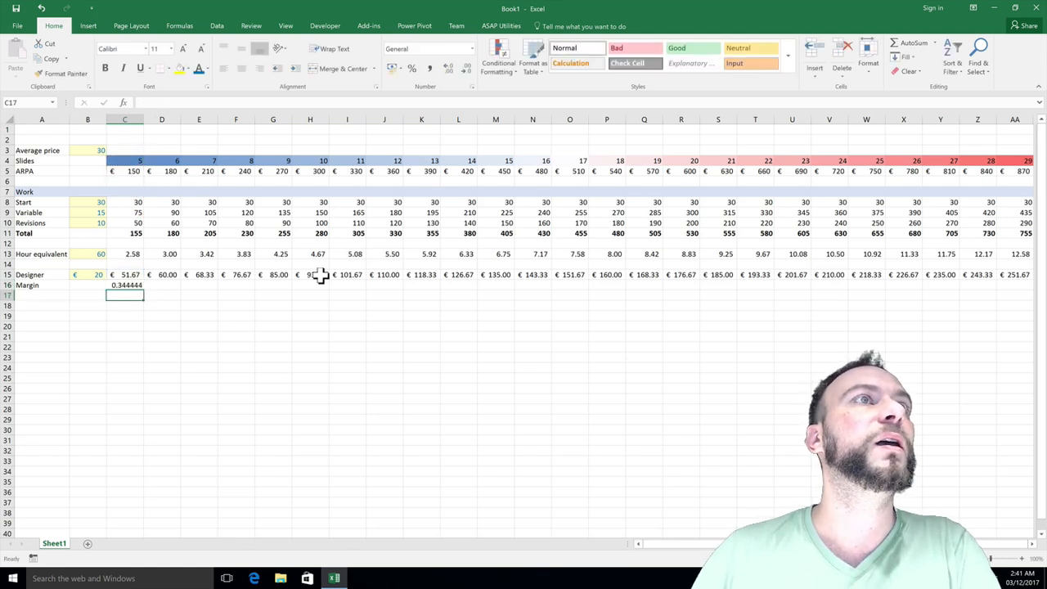
- Format the margin in C16 as a percentage and fill it across the slide columns through AA16
key(Up)
click(406, 68)
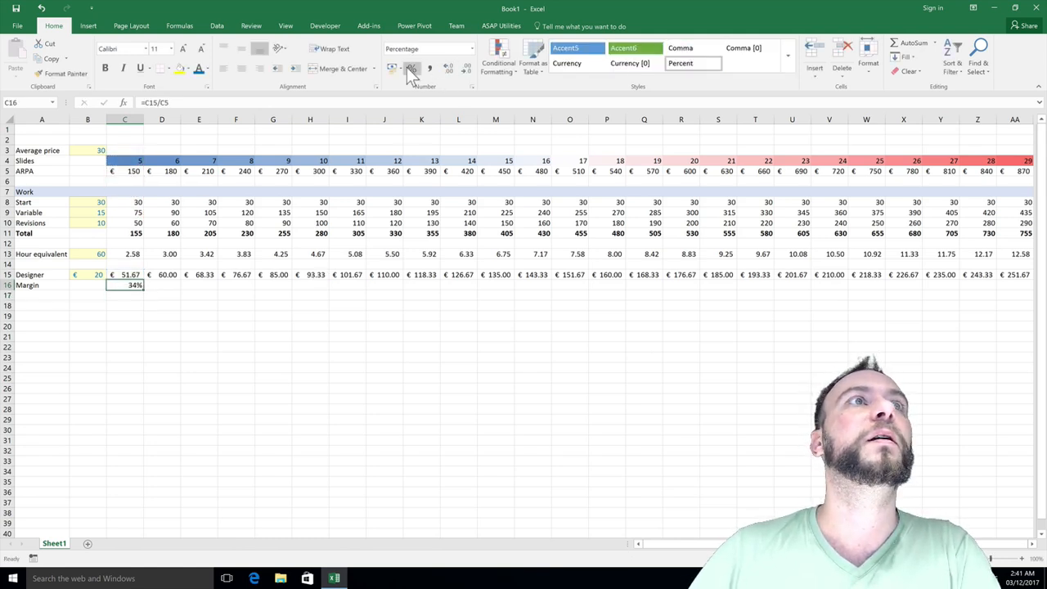
key(ctrl+shift+Right)
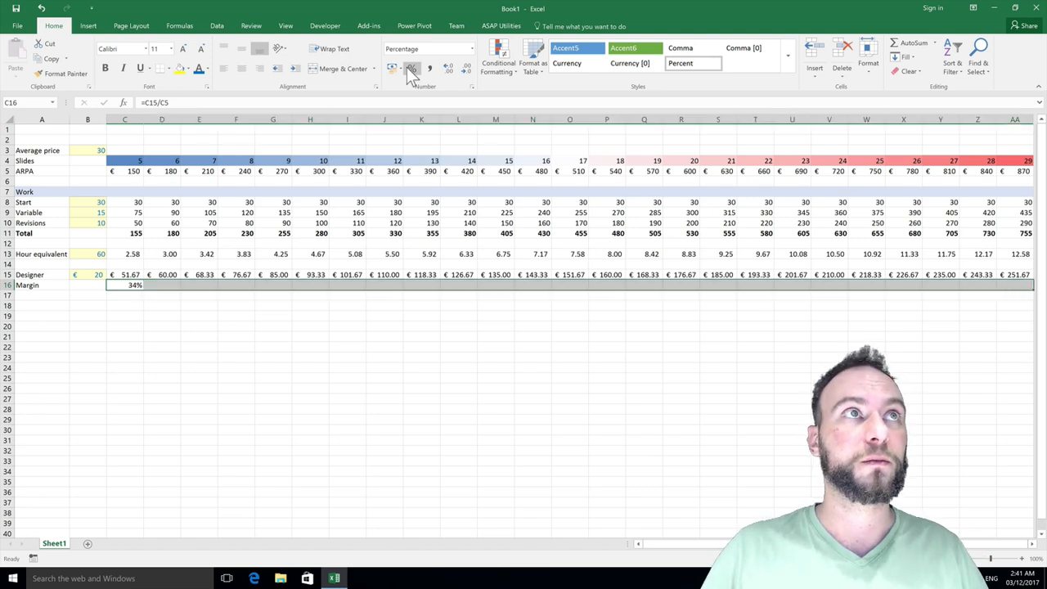
key(ctrl+r)
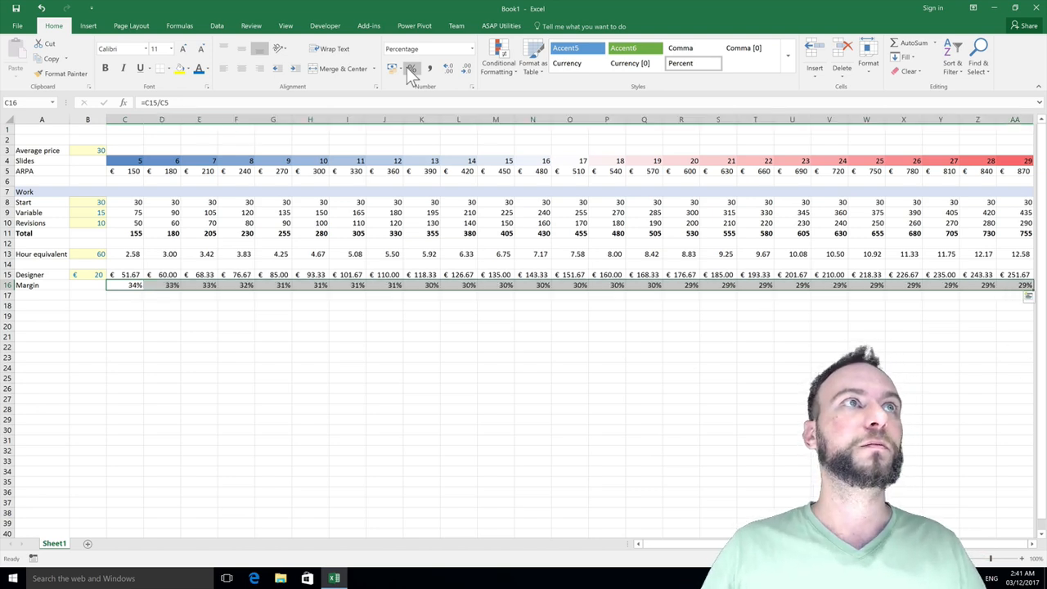
- Italicize the Margin row from A16 through AA16
key(Home)
key(ctrl+shift+Right)
key(ctrl+shift+Right)
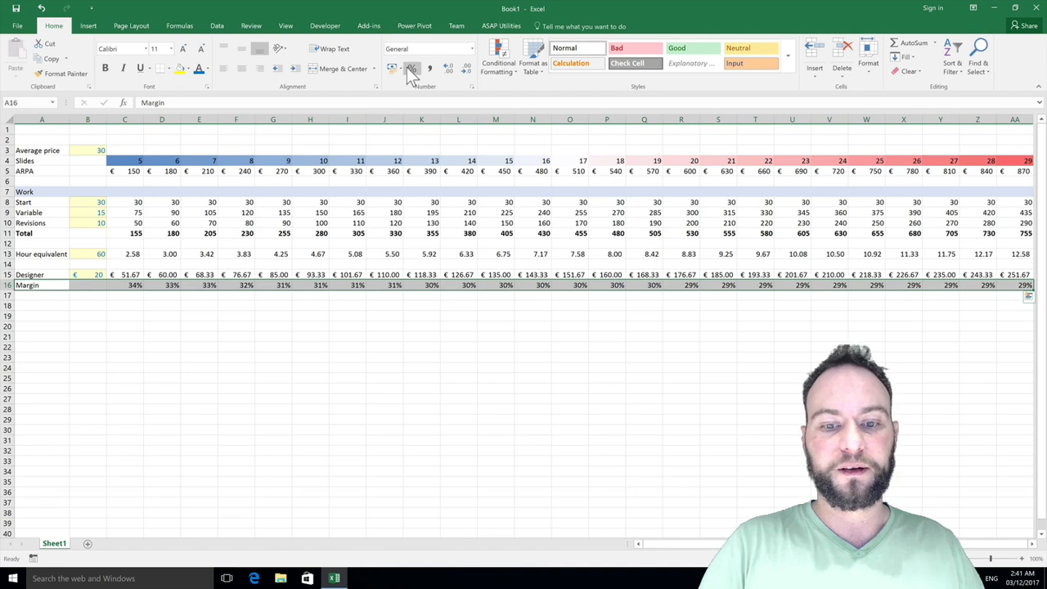
key(ctrl+i)
key(Right)
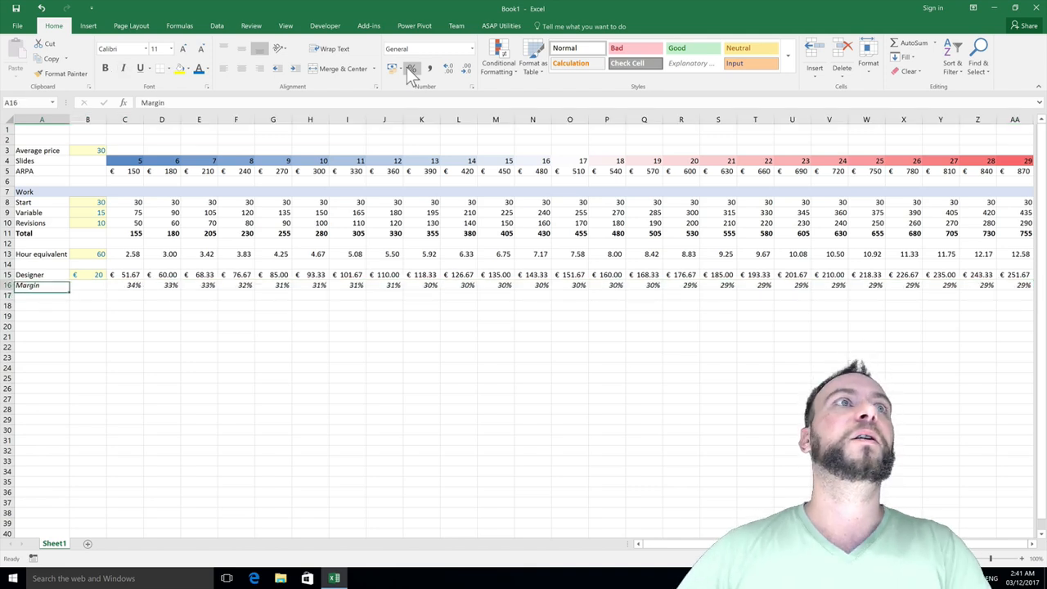
- Review how the margin percentage in row 16 changes across the slide counts from 5 to 29
key(Right)
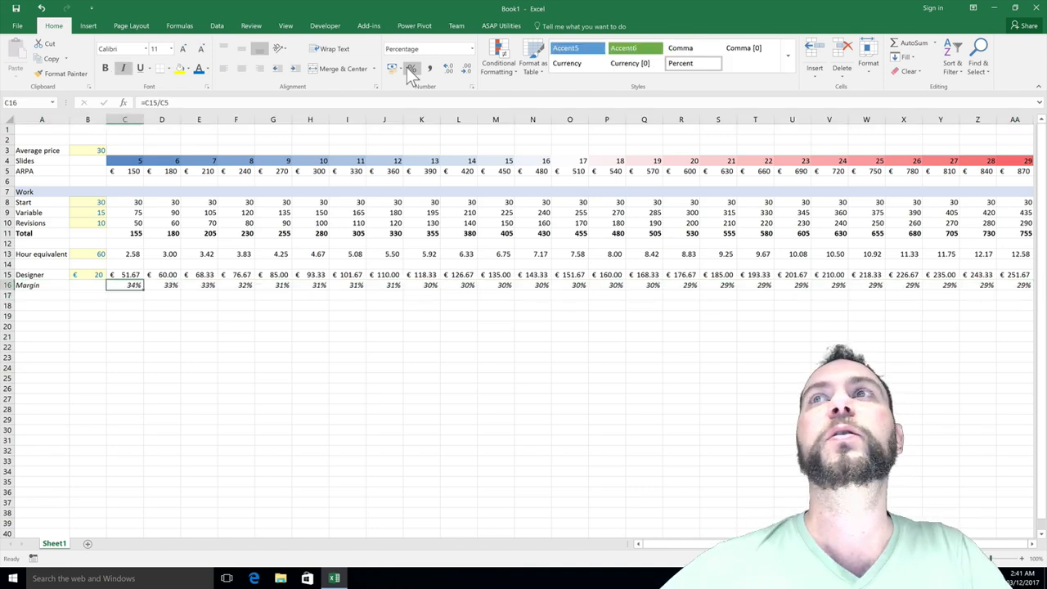
key(Right)
key(Right)
key(Right)
key(Right)
key(Right)
key(Right)
key(Right)
key(Right)
key(Right)
key(Right)
key(Right)
key(Right)
key(Right)
key(Right)
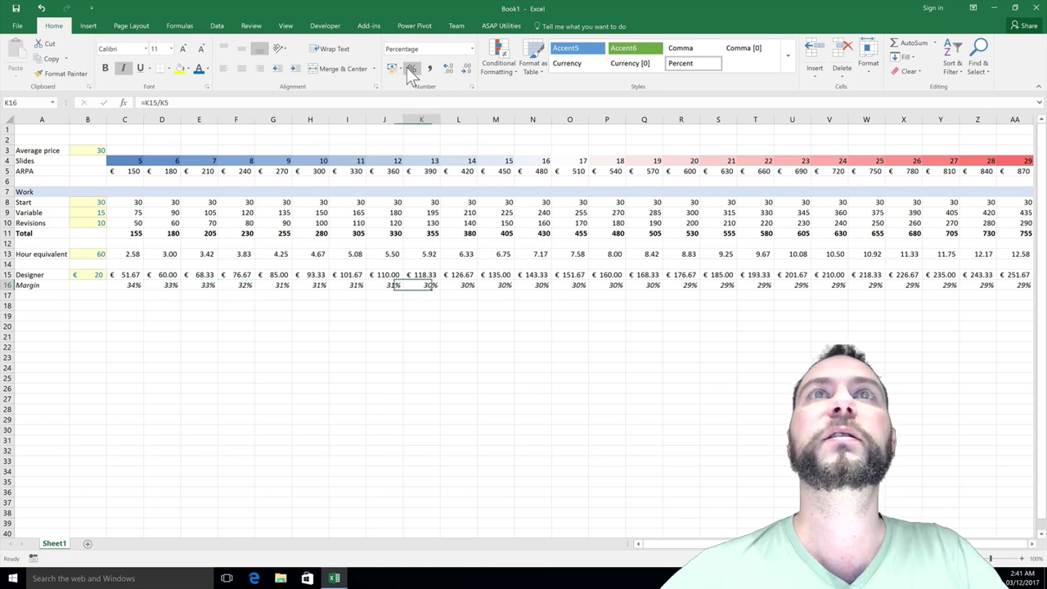
key(Right)
key(Right)
key(Right)
key(Right)
key(Right)
key(Right)
key(Right)
key(Right)
key(Right)
key(Right)
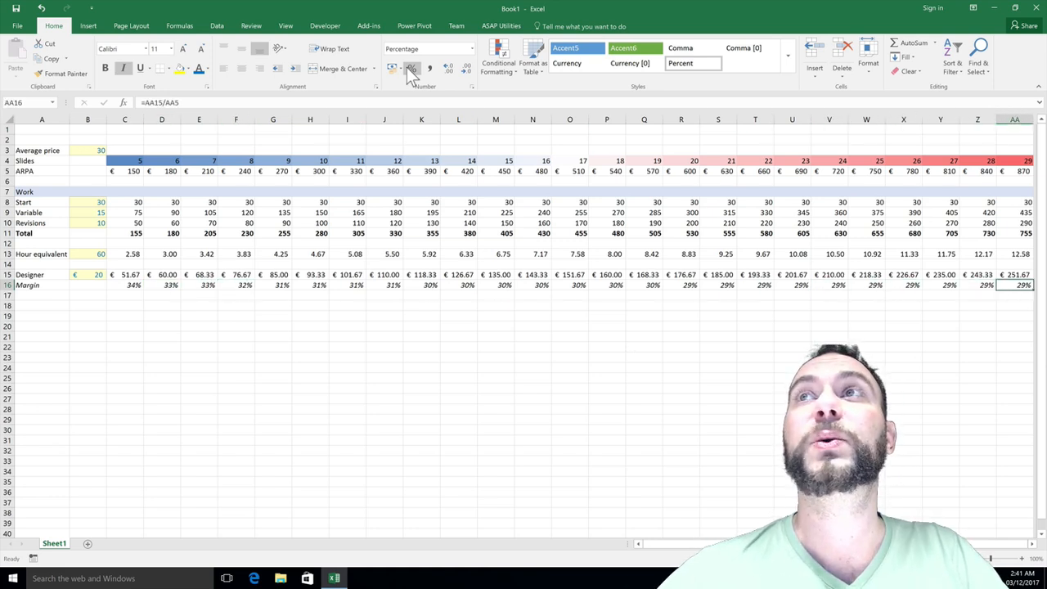
key(Left)
key(Left)
key(Left)
key(Left)
key(Left)
key(Left)
key(Left)
key(Left)
key(Left)
key(Left)
key(Left)
key(Left)
key(Left)
key(Left)
key(Left)
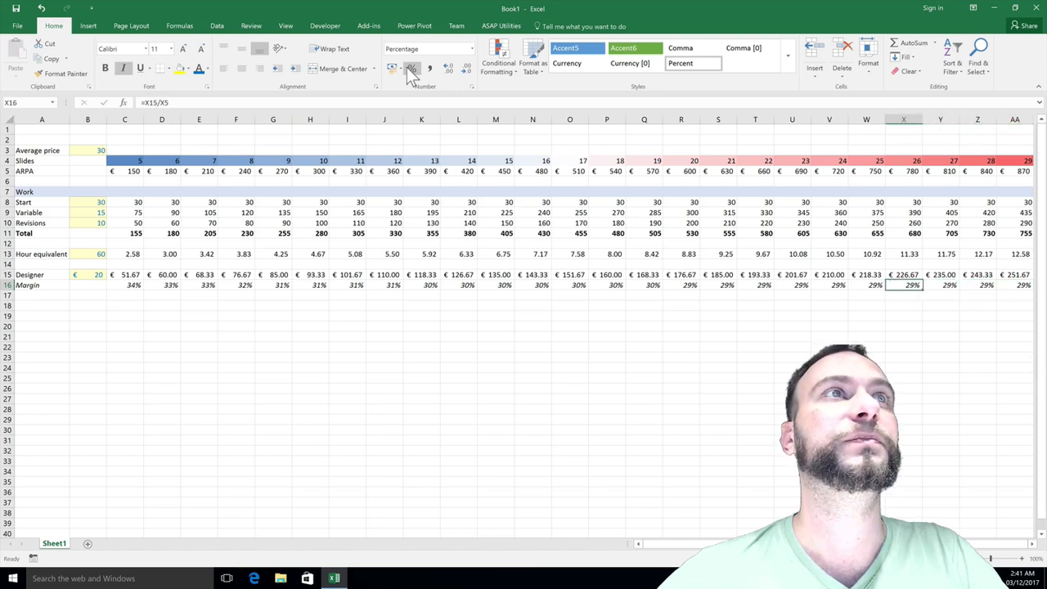
key(Left)
key(Left)
key(Left)
key(Left)
key(Left)
key(Left)
key(Left)
key(Left)
key(Left)
key(Left)
key(Left)
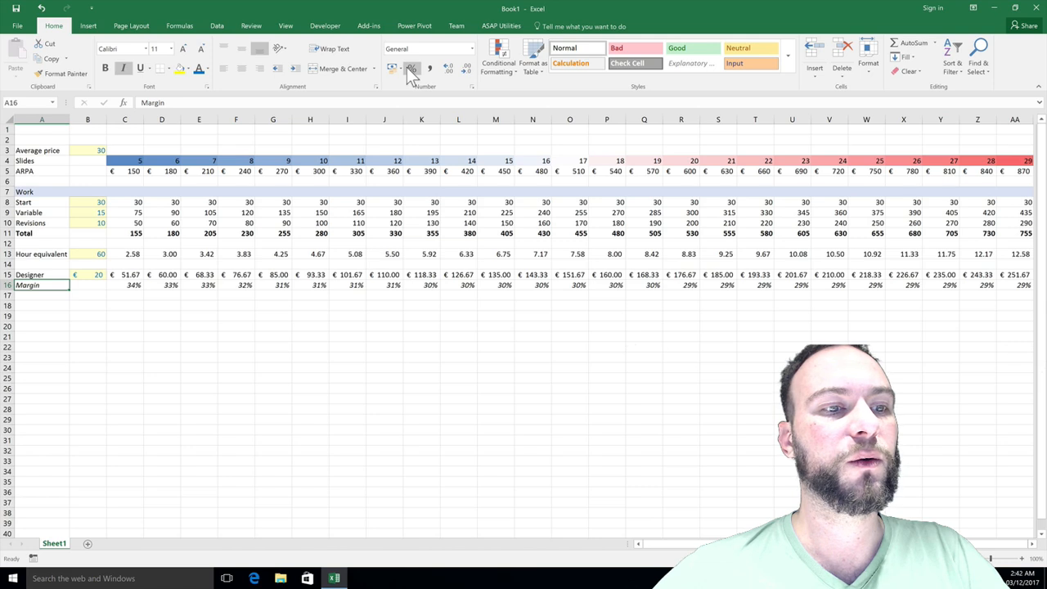
- Enter the label Gross profit in A18, leaving a blank row below Margin
key(Down)
key(Down)
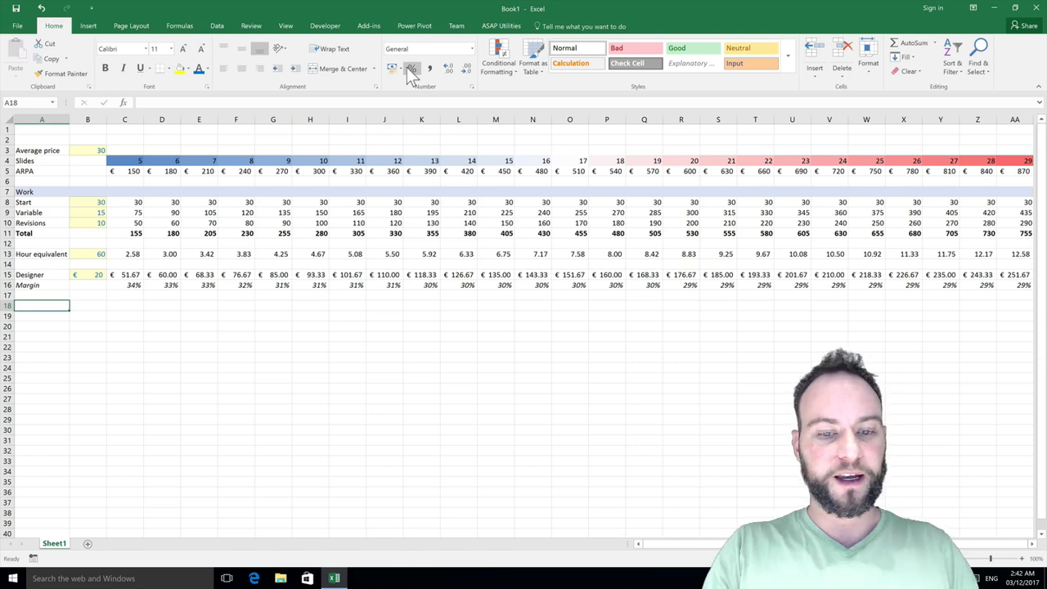
text(Gross profit)
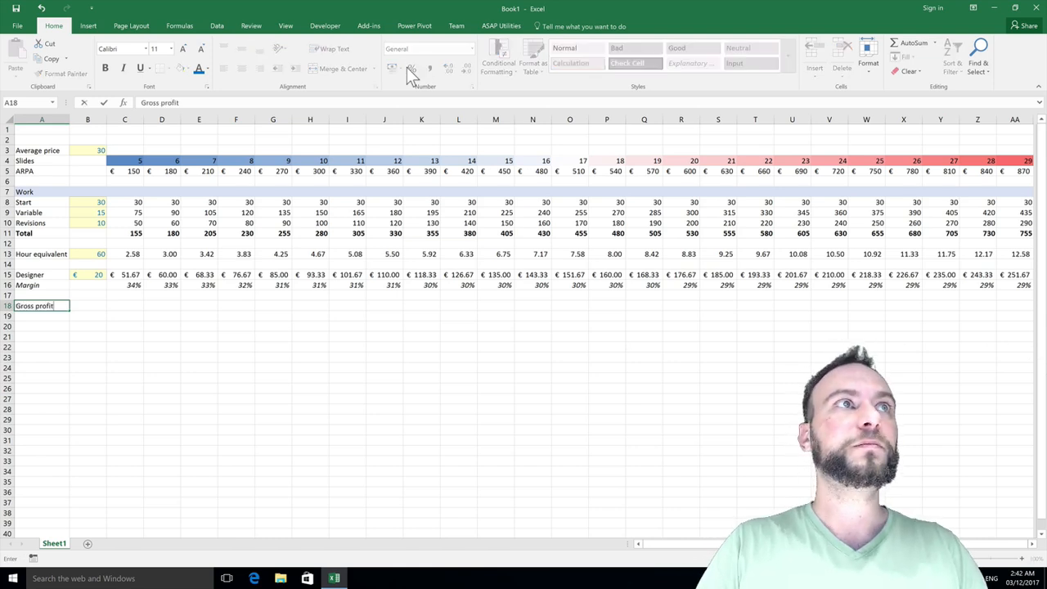
key(Return)
- Calculate the Gross profit in C18 with =C5-C15 and fill it across the slide columns through AA18
key(Up)
key(Right)
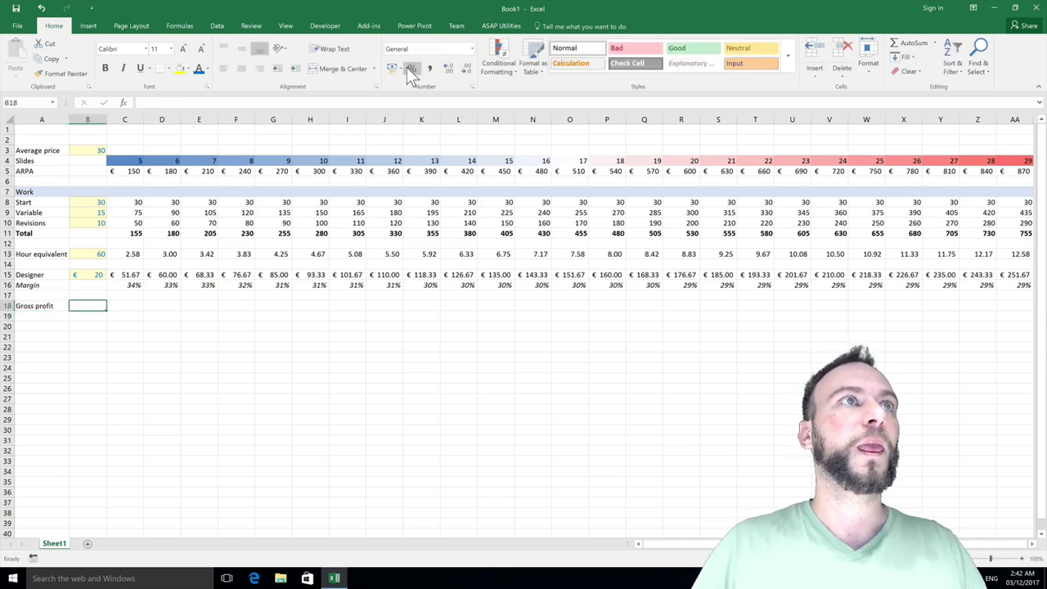
key(Right)
text(=)
key(Up)
key(Up)
key(Up)
key(Up)
key(Up)
key(Up)
key(Up)
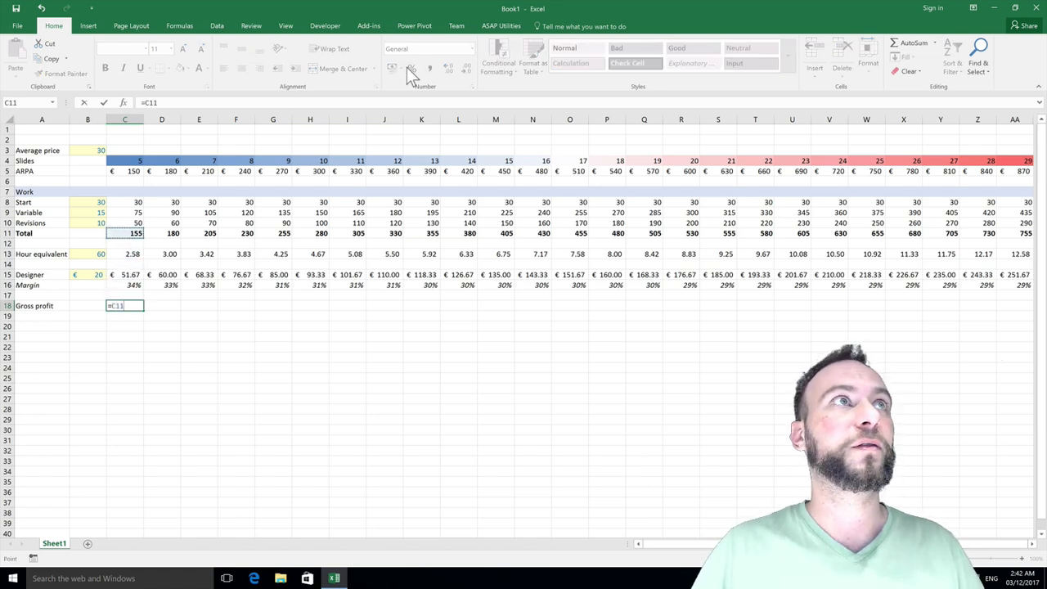
key(Up)
key(Up)
key(Up)
key(Up)
key(Up)
key(Up)
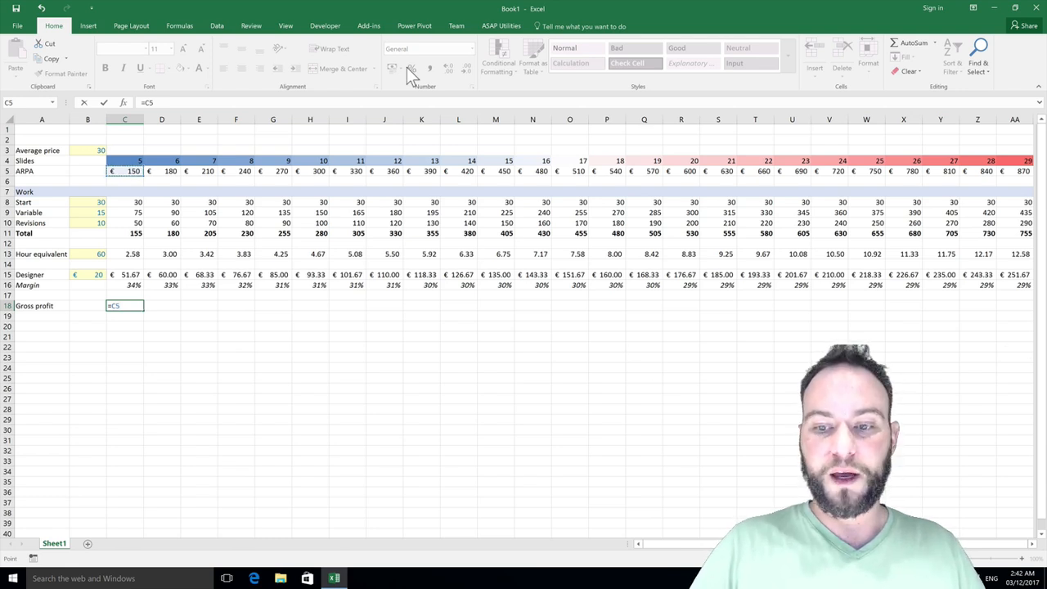
text(-)
key(Up)
key(Up)
key(Up)
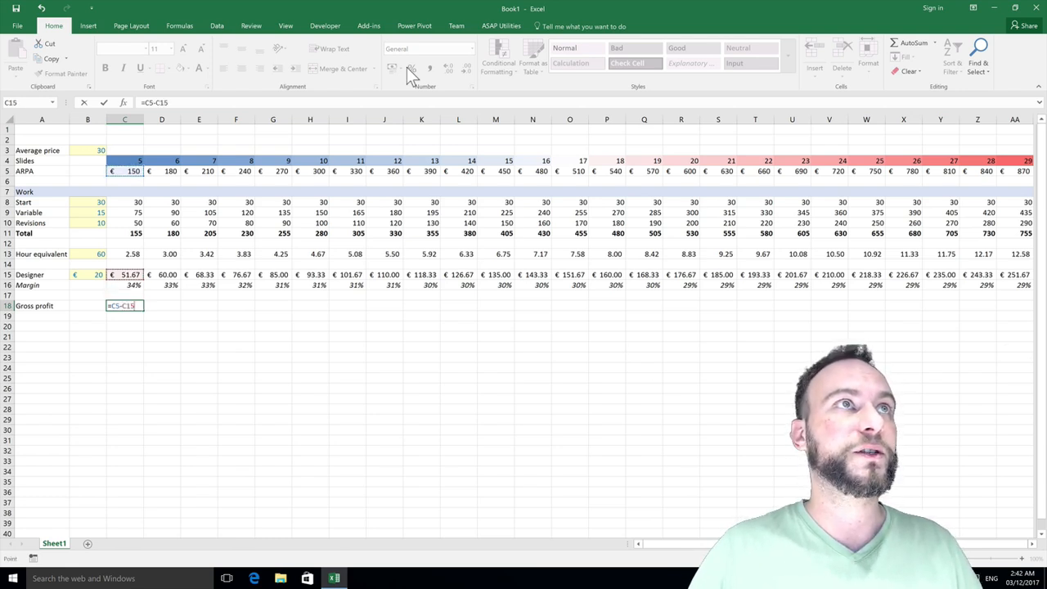
key(ctrl+Return)
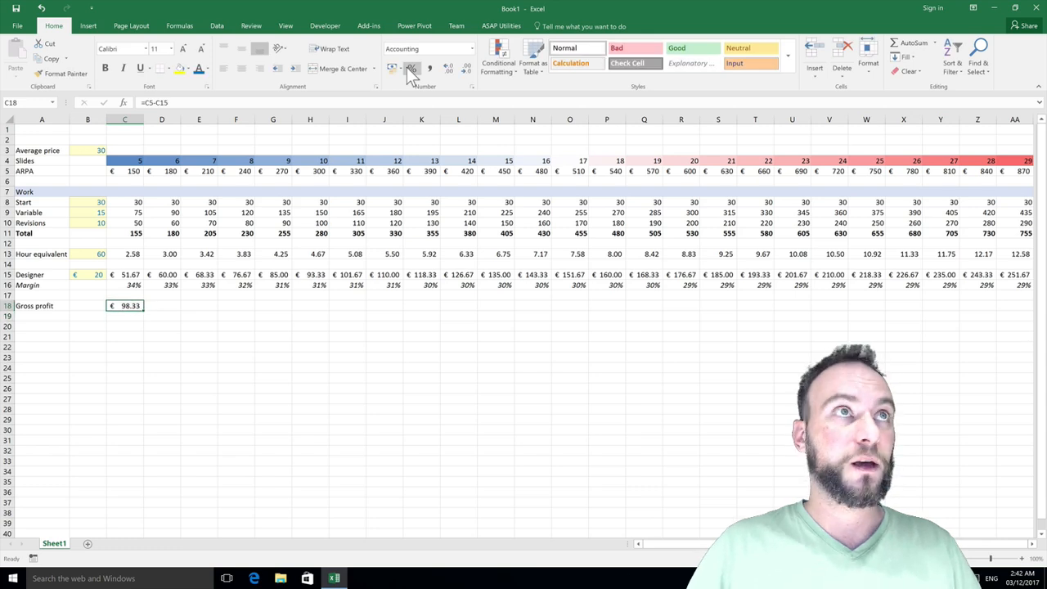
key(ctrl+shift+Right)
key(ctrl+r)
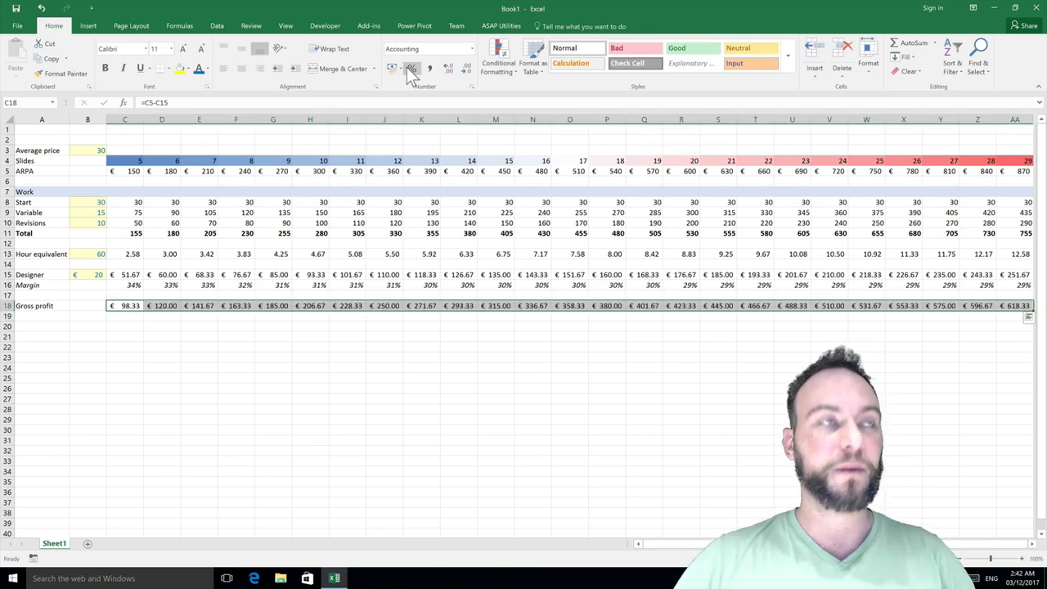
- Bold the Gross profit row and show its amounts in C18:AA18 with one decimal place
key(shift+space)
key(ctrl+b)
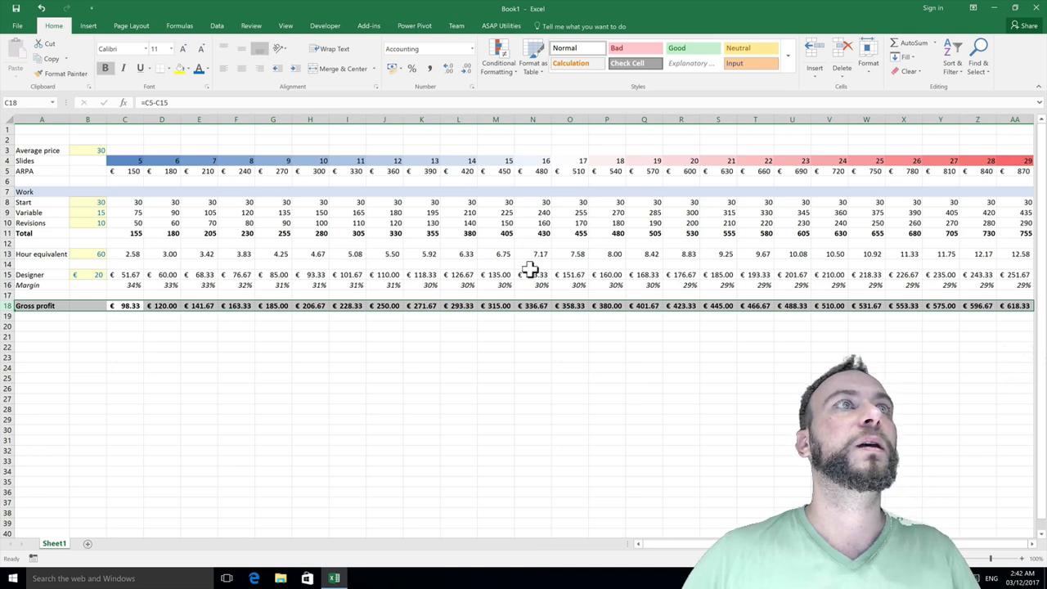
key(Right)
key(Right)
key(Left)
key(Left)
key(ctrl+shift+Right)
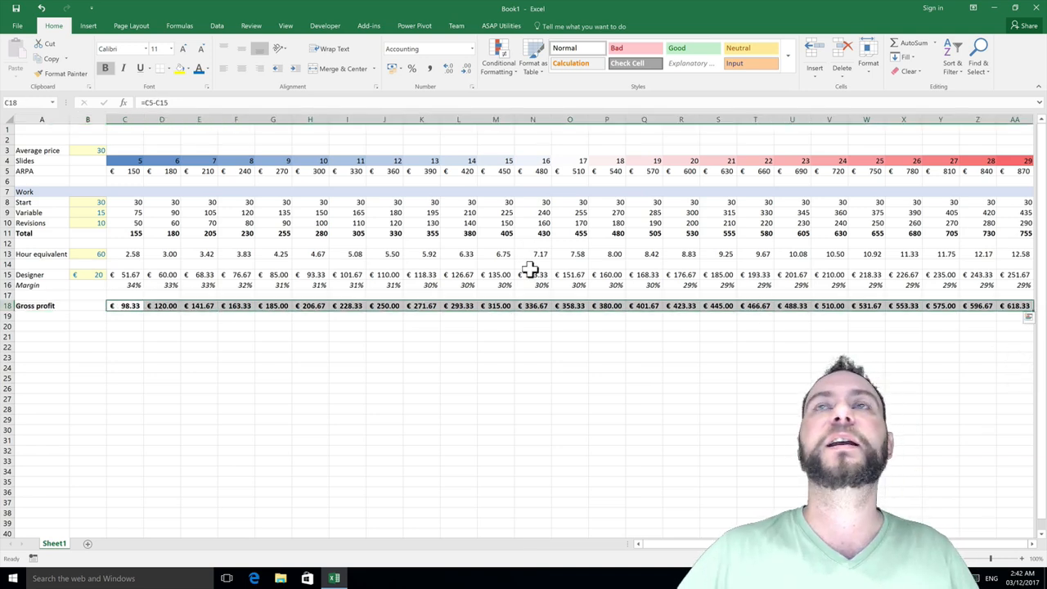
click(465, 70)
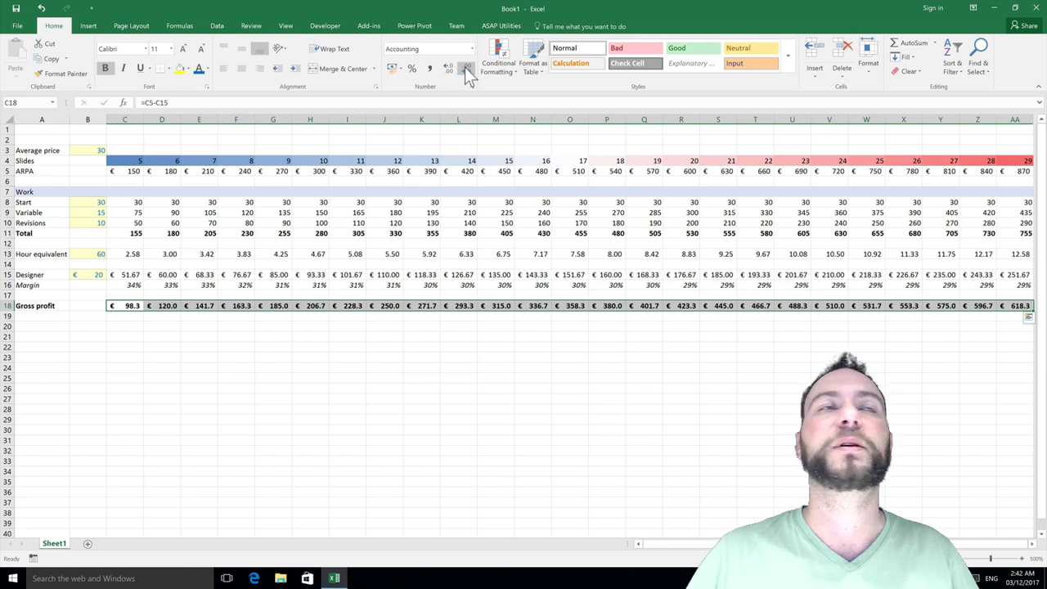
- Enter the label Marketing in A20, leaving a blank row below Gross profit
key(Left)
key(Left)
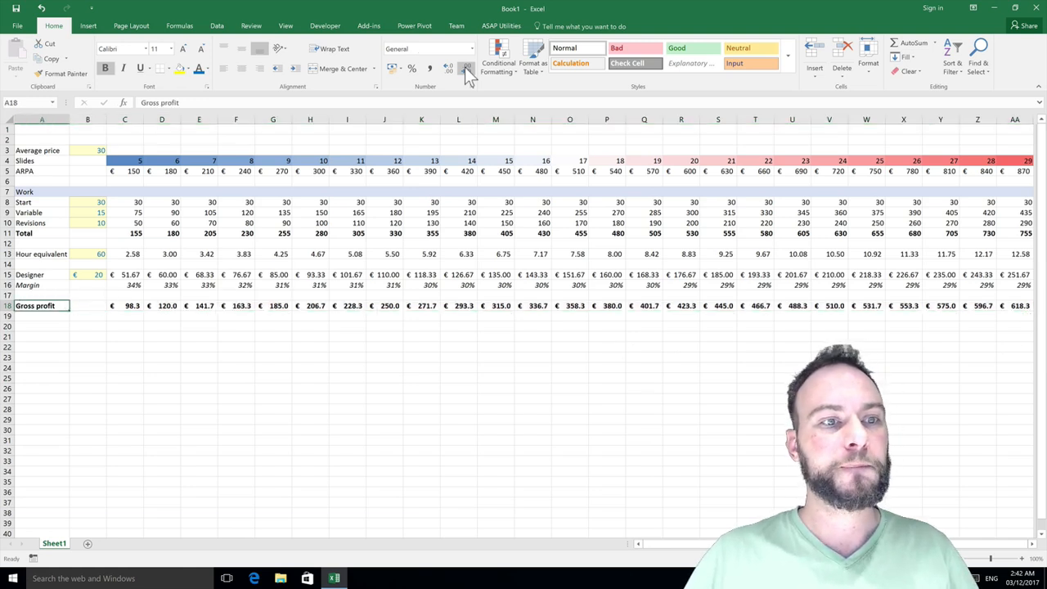
key(Down)
key(Down)
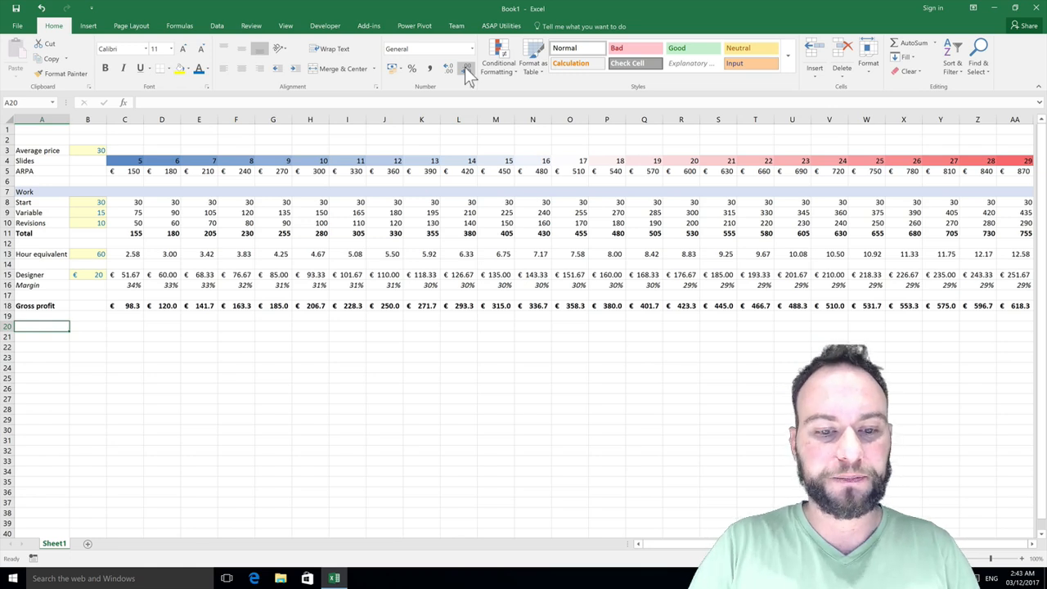
text(Ma)
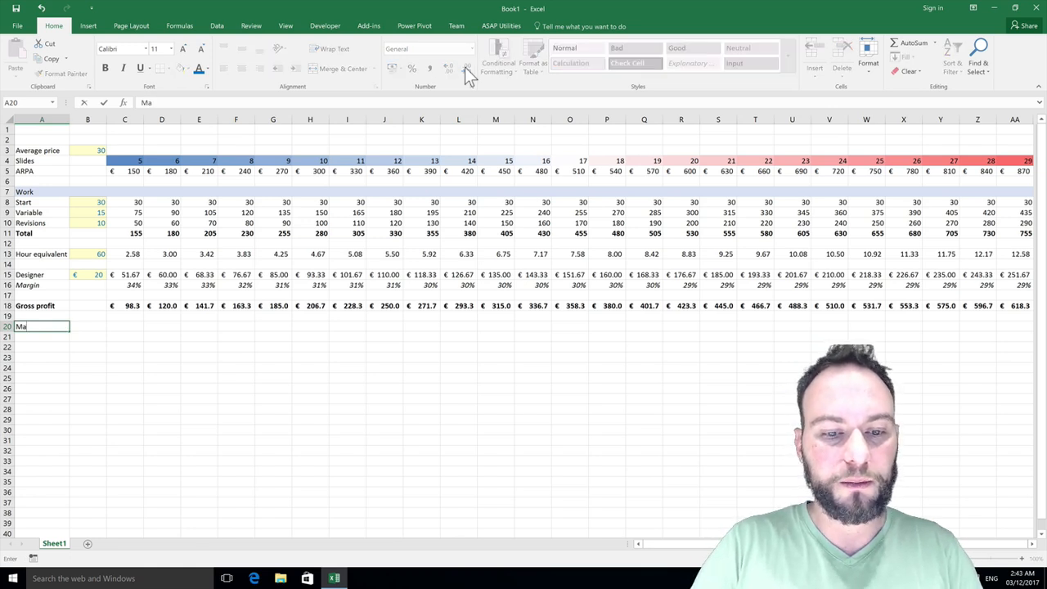
text(rketing)
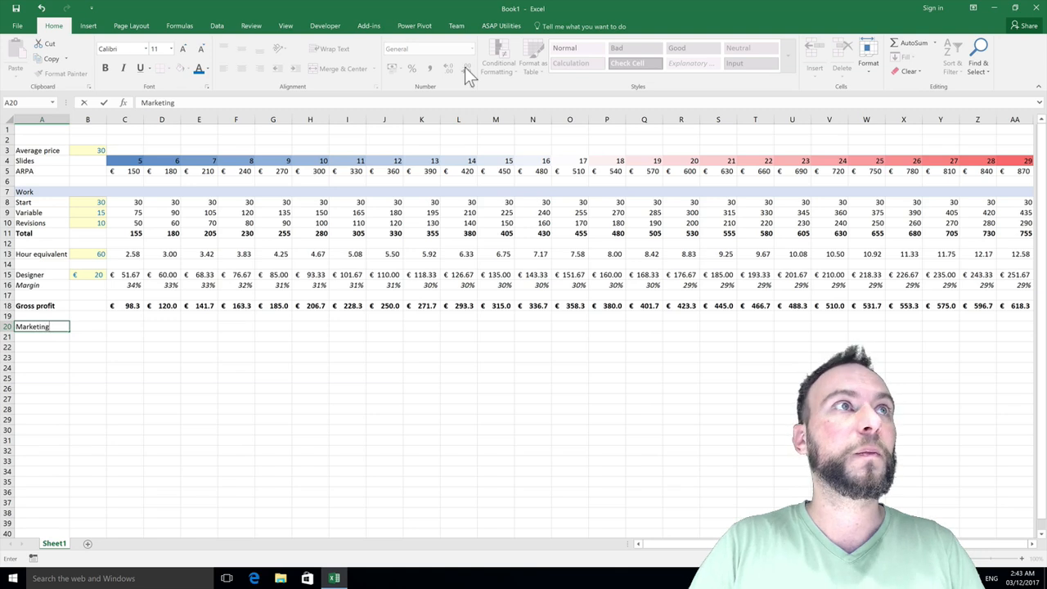
key(Return)
- Copy the Hour equivalent input cell B13 into B20 to give the Marketing row a matching input cell
key(Up)
key(Right)
key(Up)
key(Up)
key(Up)
key(Up)
key(Up)
key(Up)
key(Up)
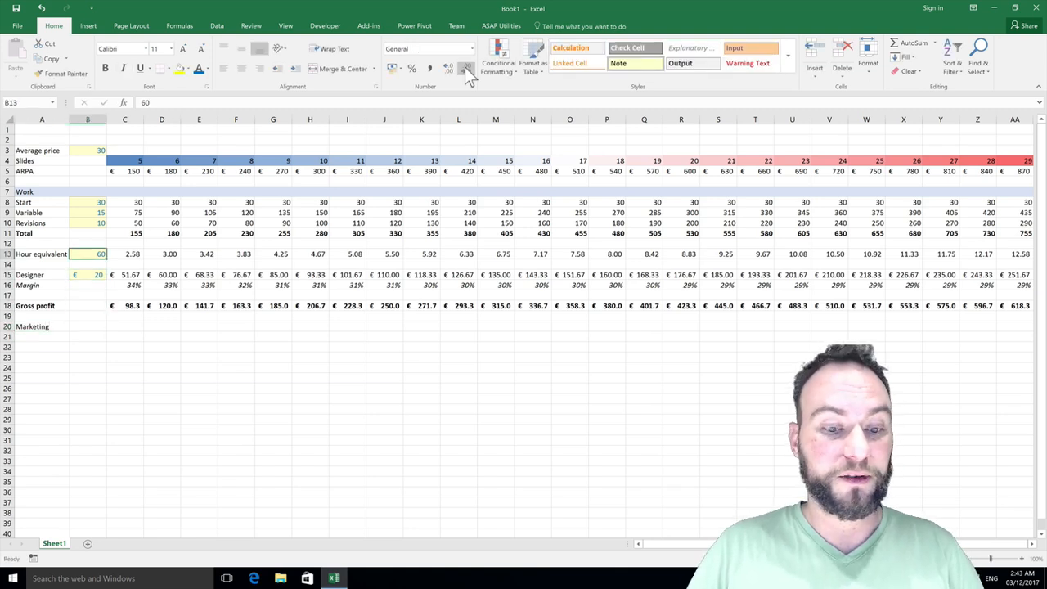
key(ctrl+c)
key(Down)
key(Down)
key(Down)
key(Down)
key(Down)
key(Down)
key(Down)
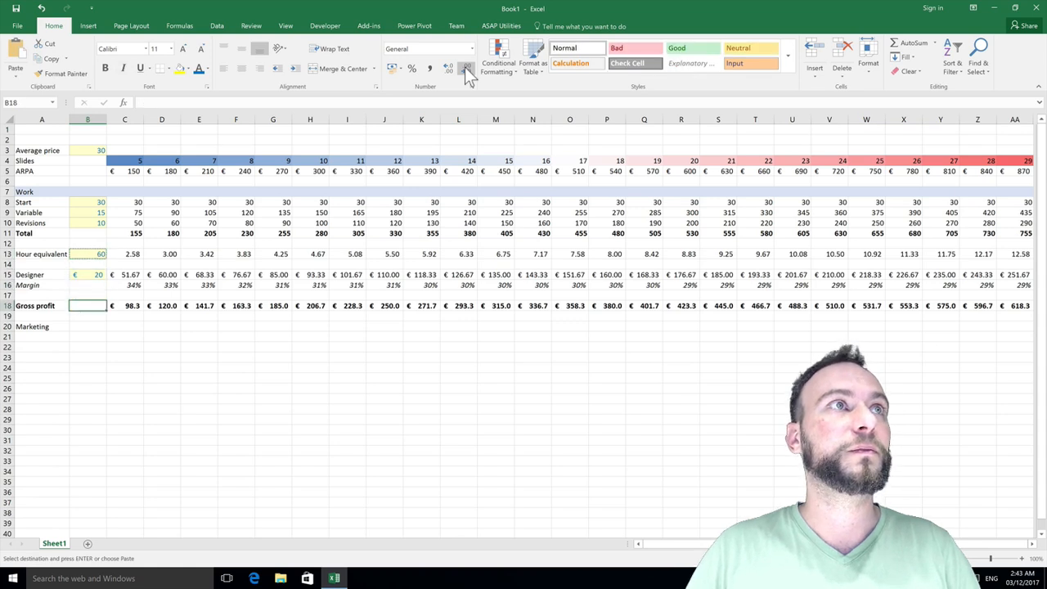
key(ctrl+v)
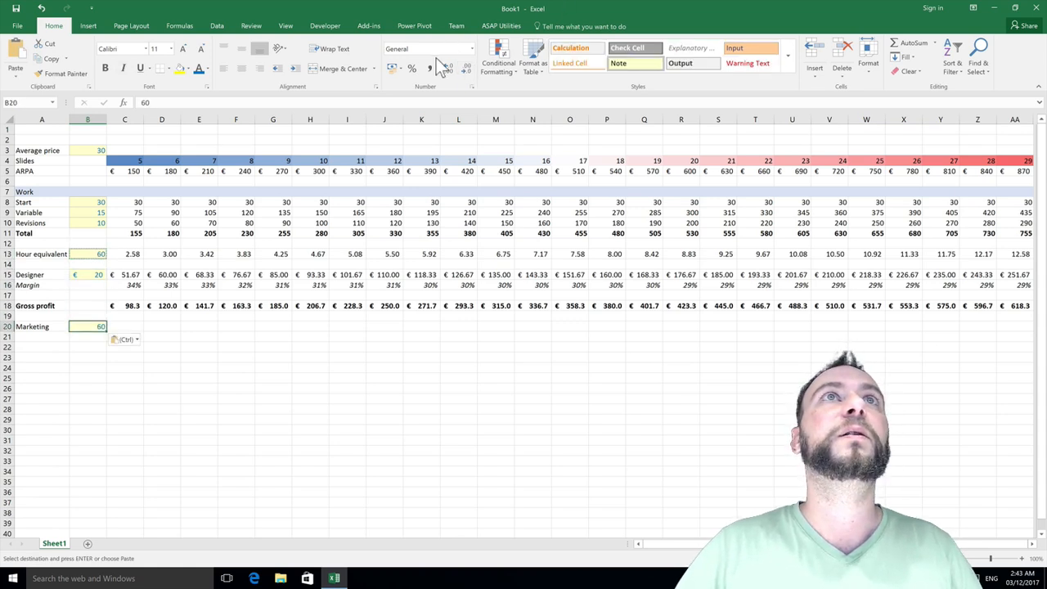
- Format the Marketing input in B20 as a percentage and set it to 20%
click(414, 71)
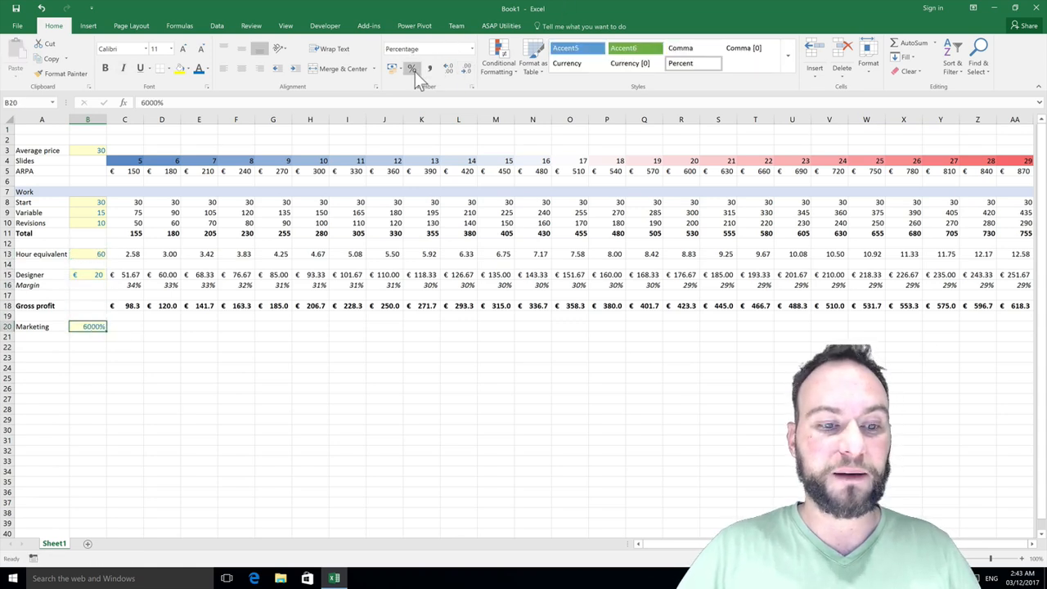
text(20)
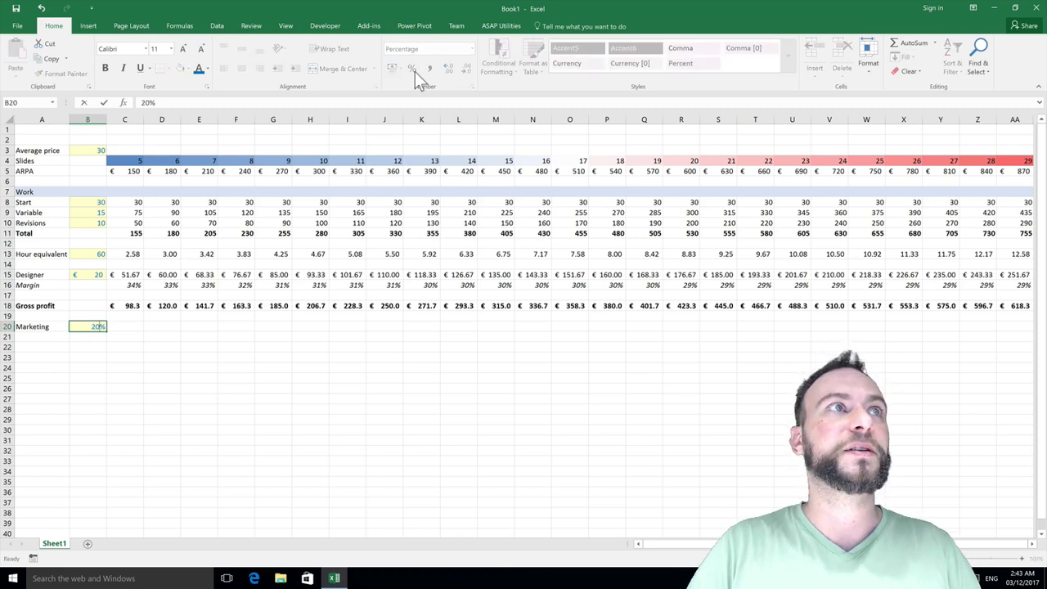
key(ctrl+Return)
- Calculate the Marketing cost in C20 from the gross profit with =$B$20*C18
key(Right)
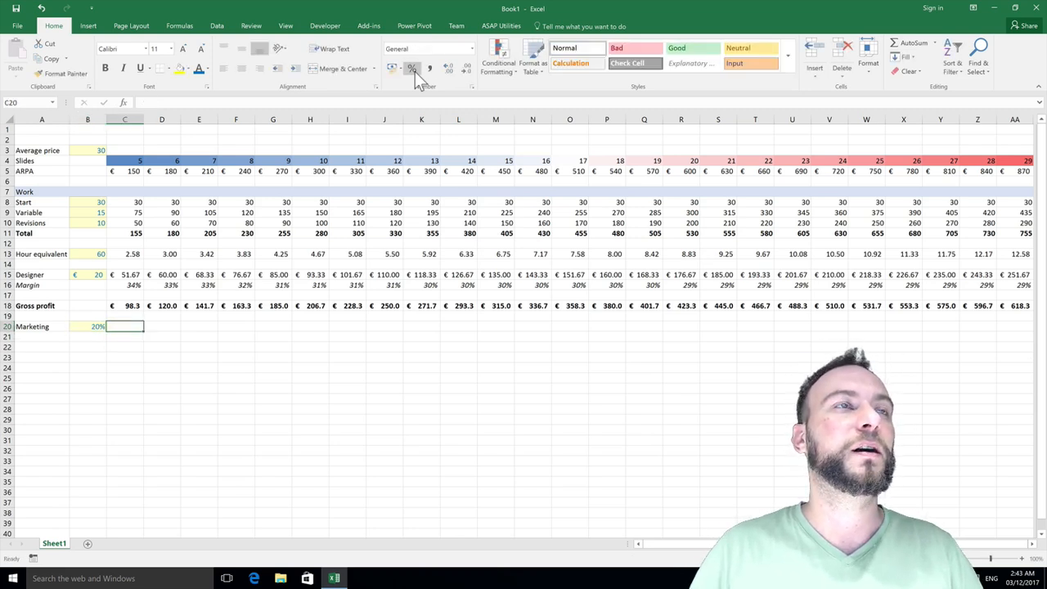
text(=)
key(Left)
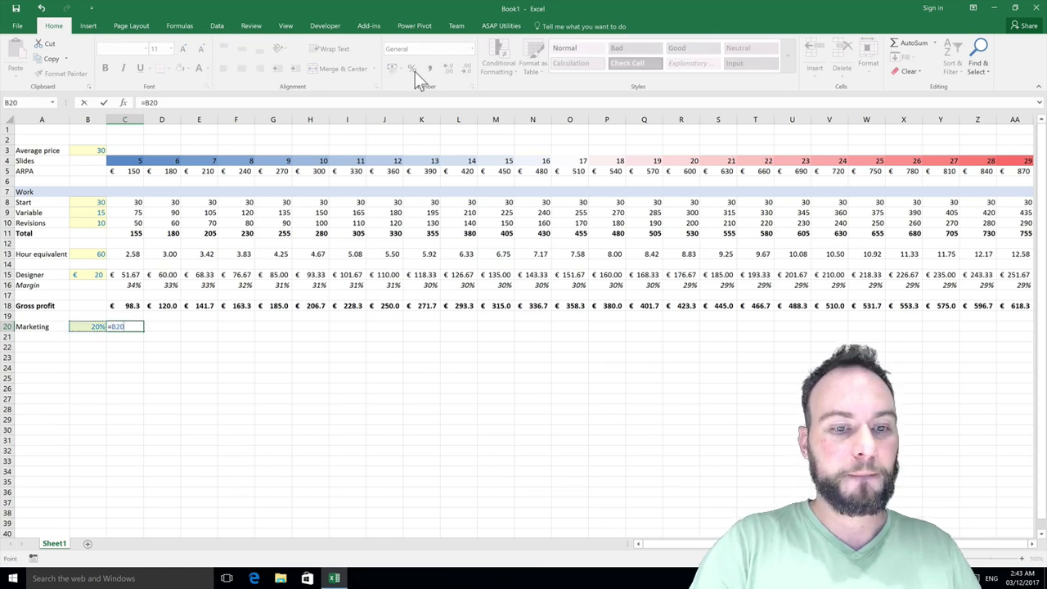
key(F4)
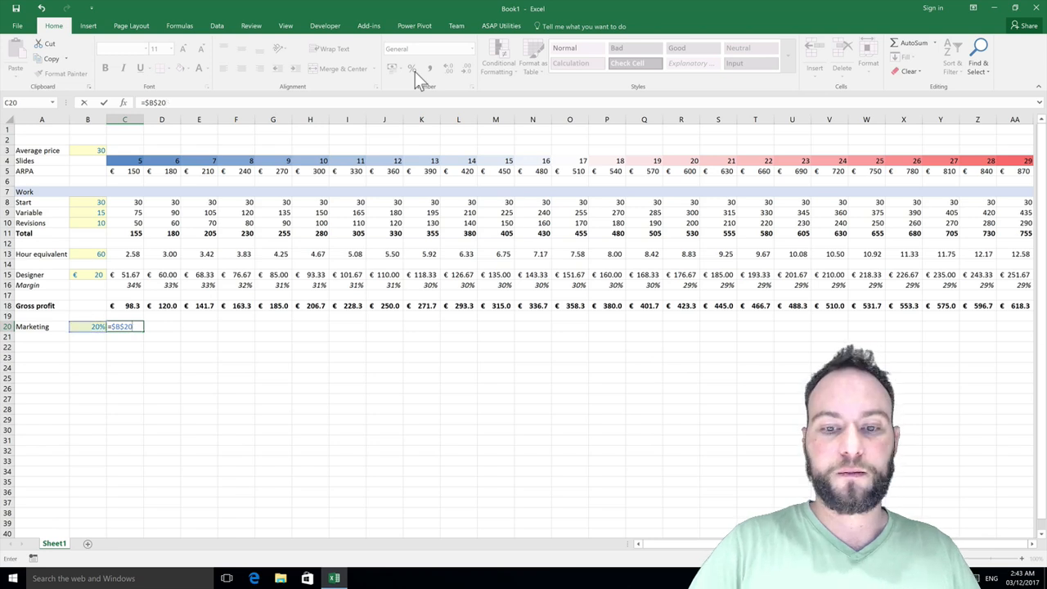
text(*)
key(Up)
key(Return)
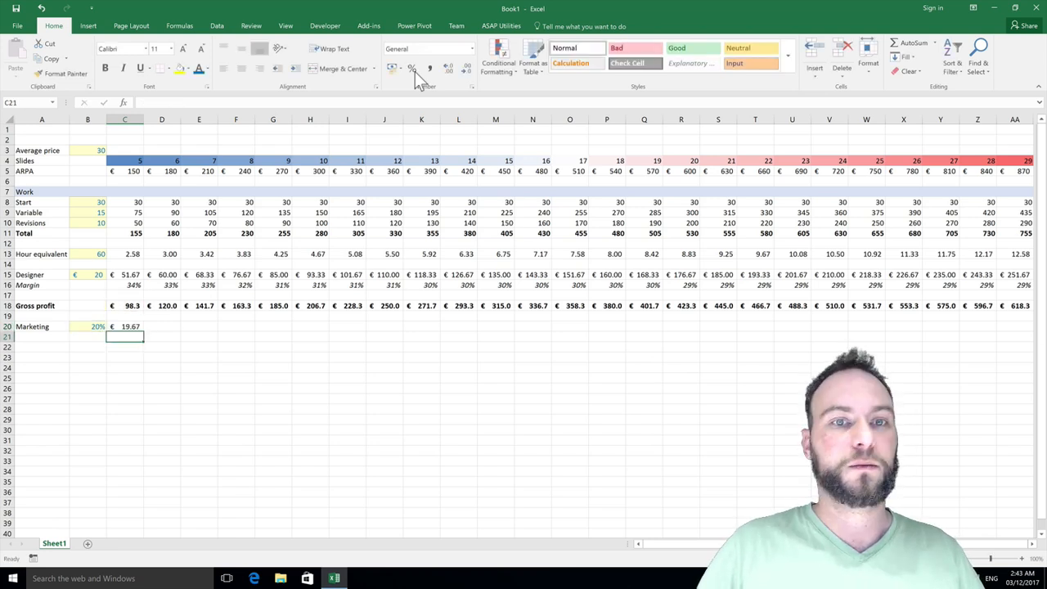
- Repoint the Marketing formula in C20 to the ARPA so it reads =$B$20*C5
key(Up)
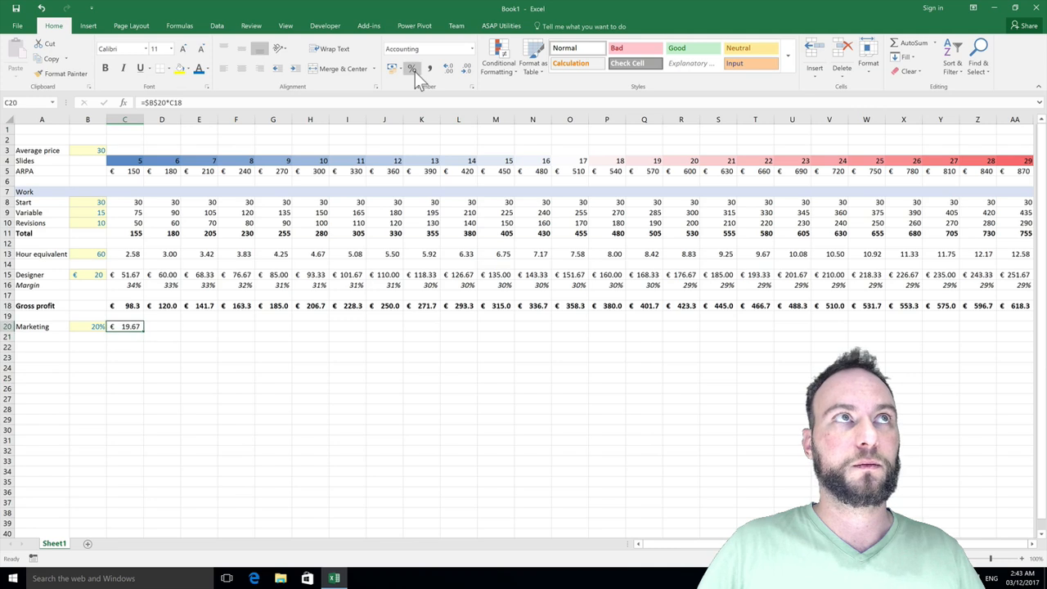
click(180, 106)
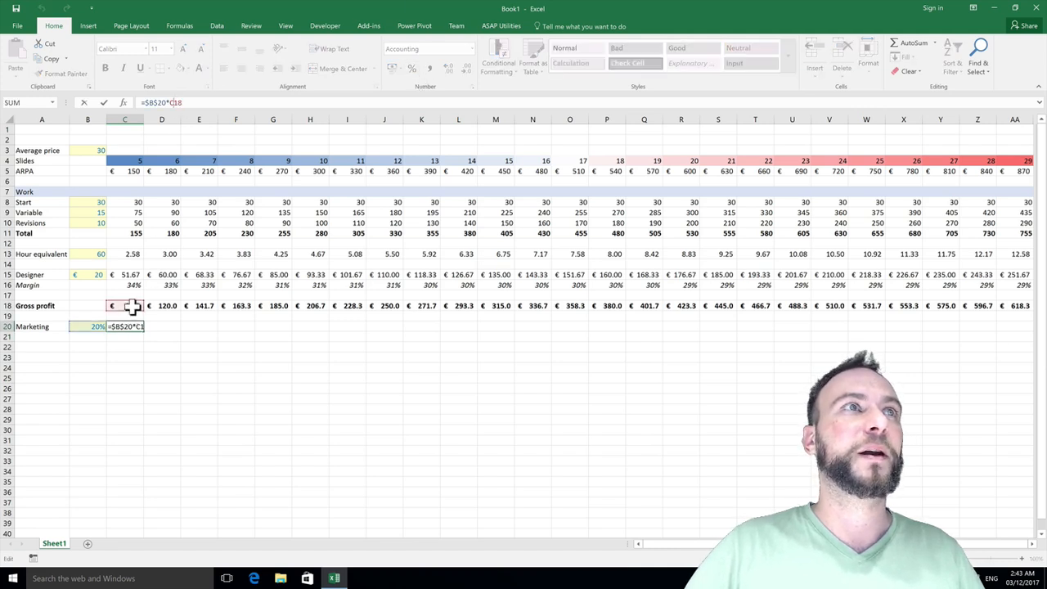
drag(132, 306, 122, 177)
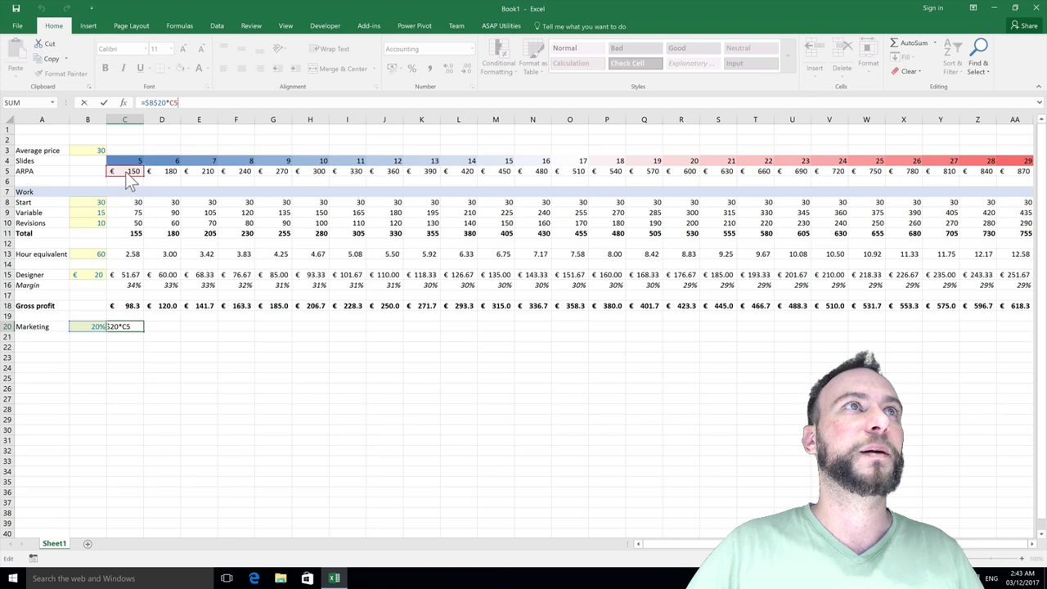
key(ctrl+Return)
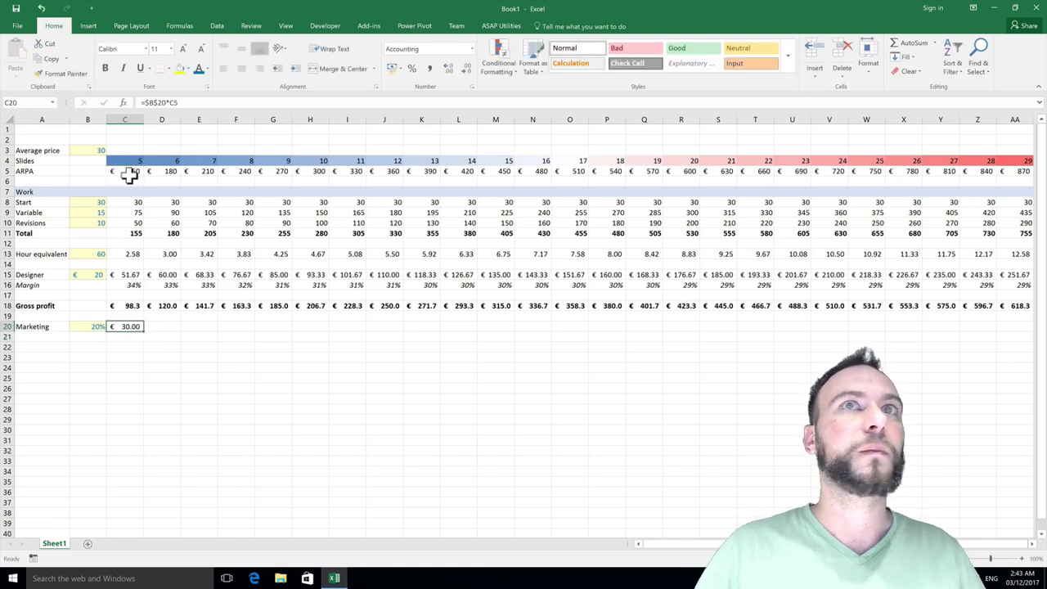
- Fill the Marketing formula across the slide columns through AA20 and show the amounts without decimals
key(ctrl+shift+Right)
key(ctrl+r)
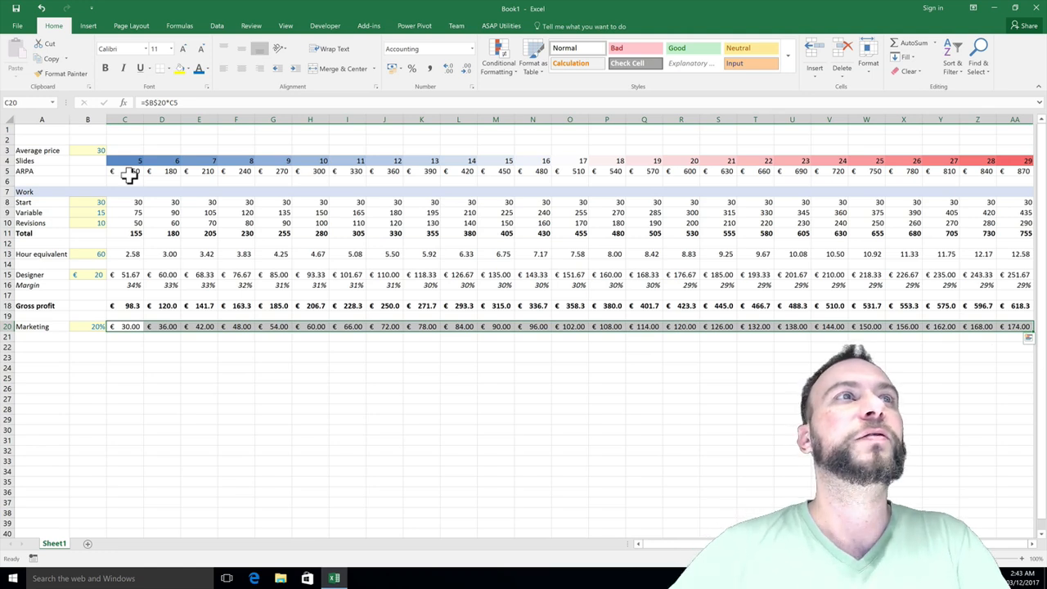
click(465, 68)
click(465, 68)
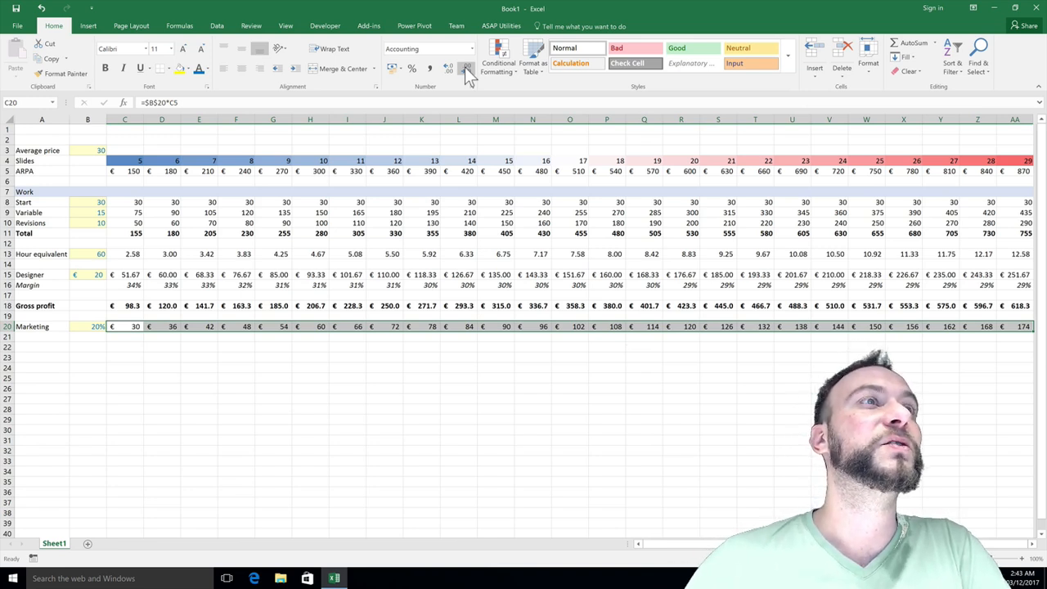
- Extend the label in A20 to Marketing % of revenue and widen column A to fit it
key(Home)
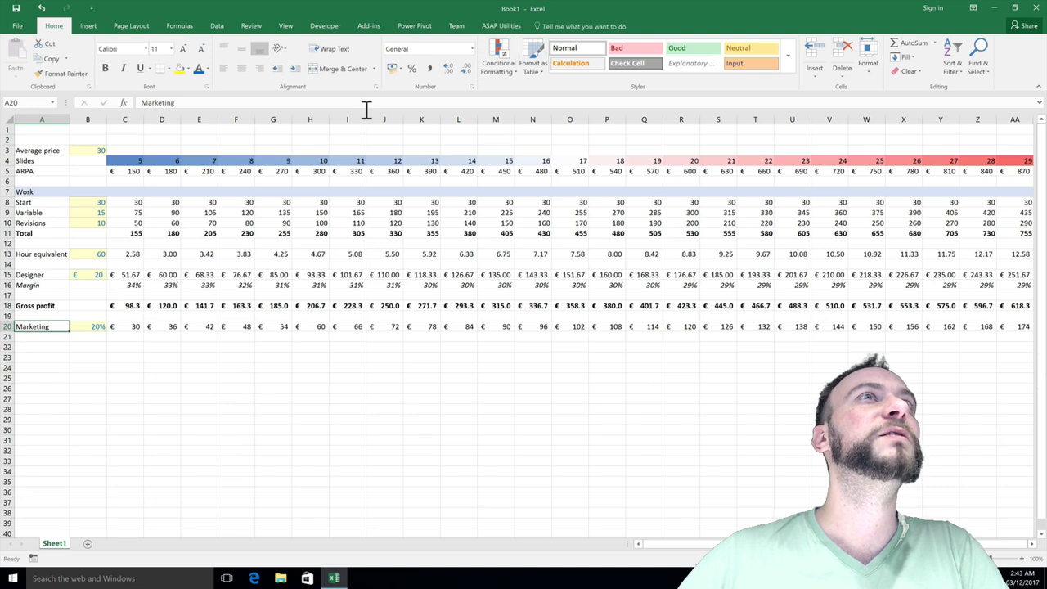
key(F2)
text(%)
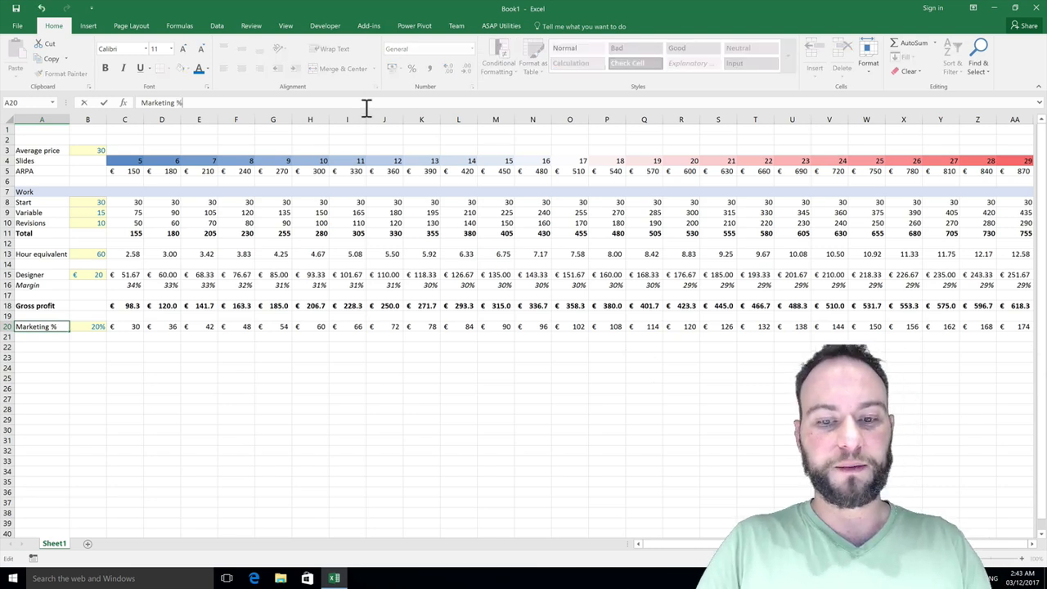
text( of revenue)
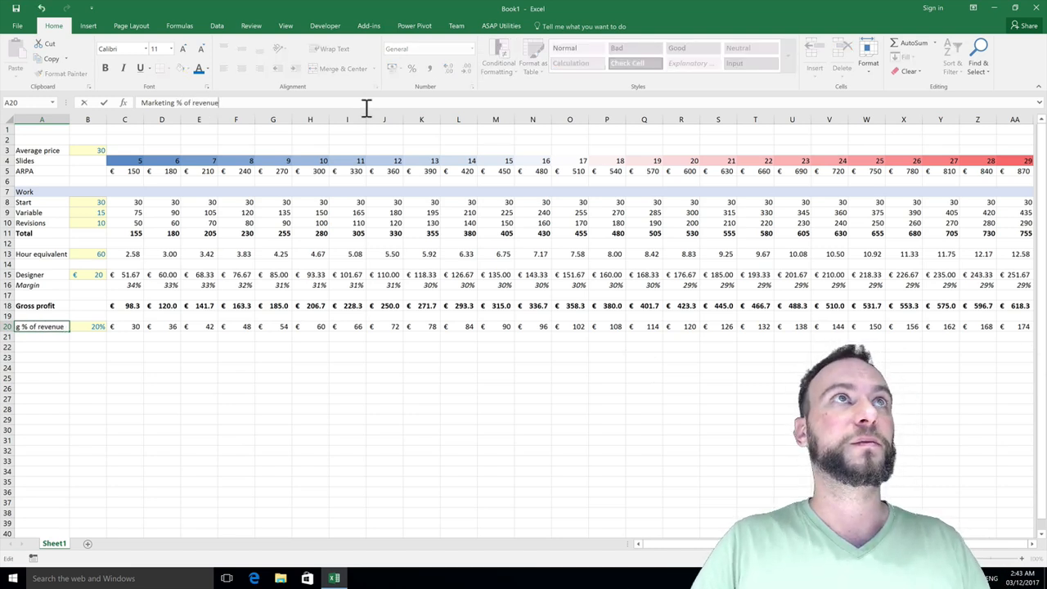
key(Return)
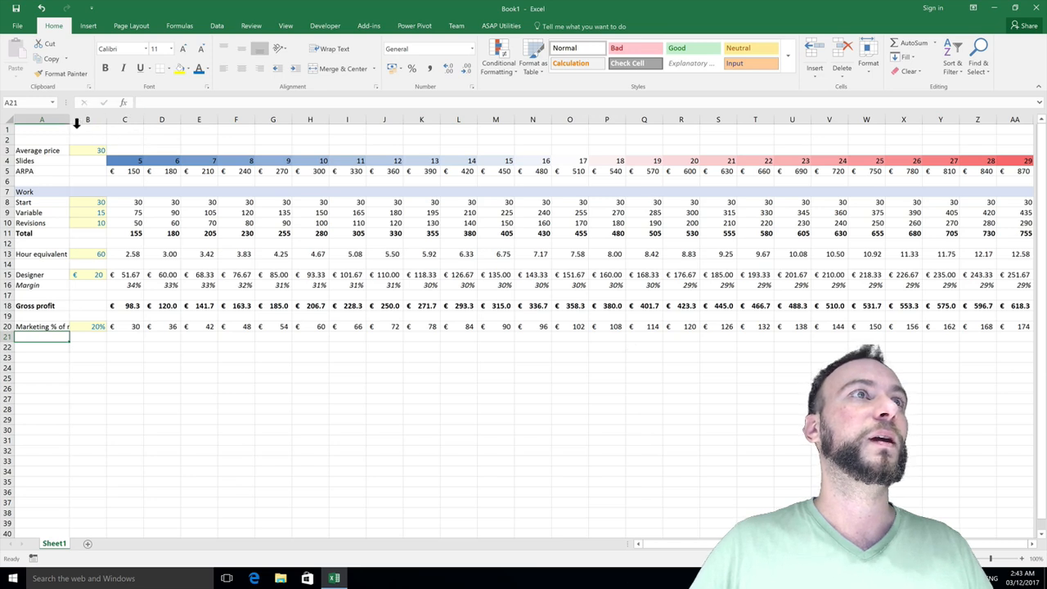
double_click(76, 123)
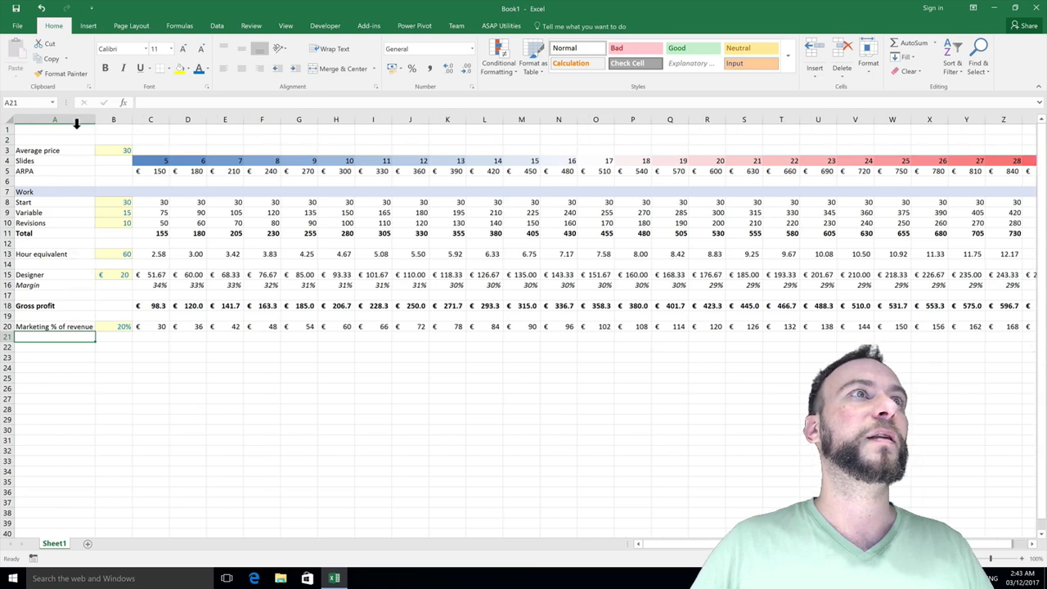
click(163, 328)
scroll(365, 343, right, 3)
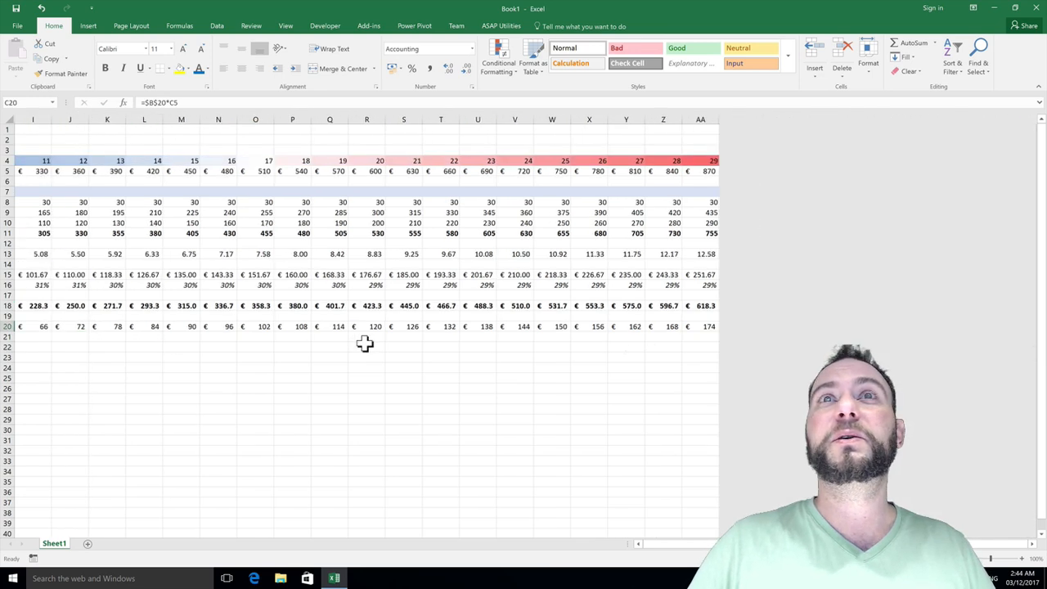
scroll(365, 343, left, 3)
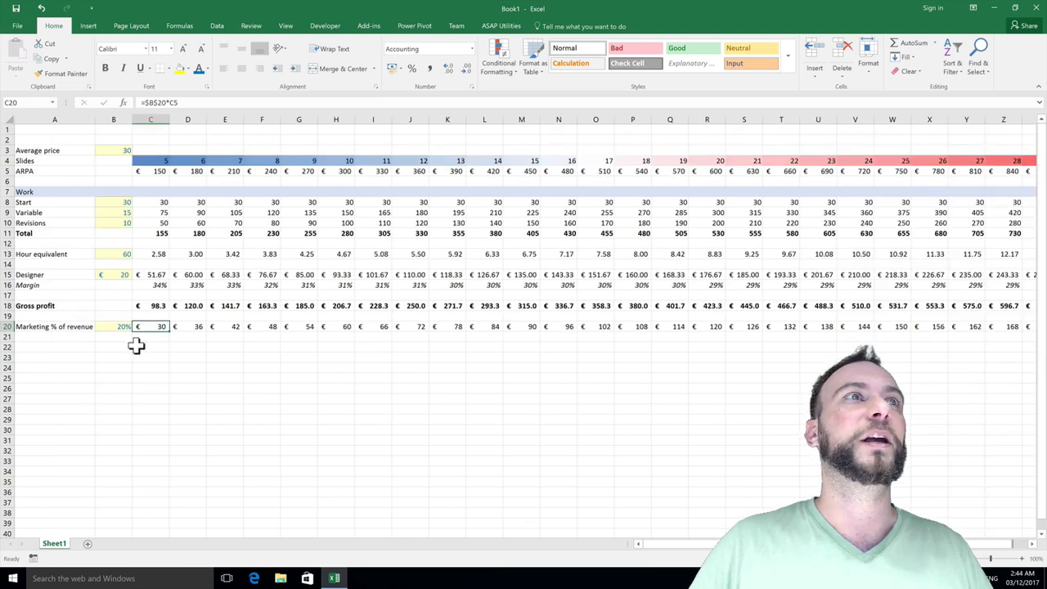
- Enter the label Net profit in A22, leaving a blank row below the Marketing row
click(79, 350)
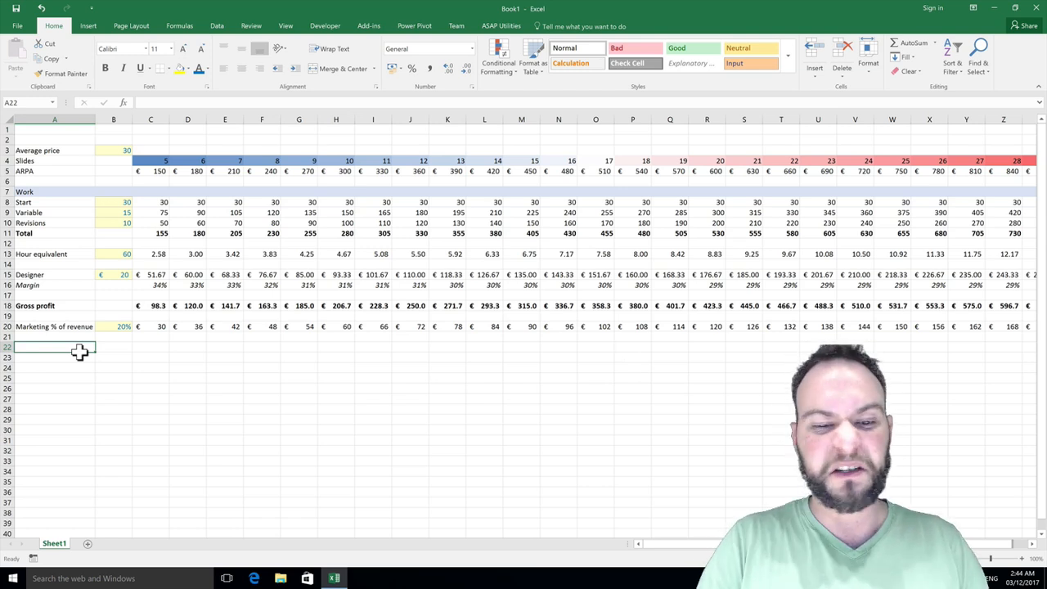
text(Net pro)
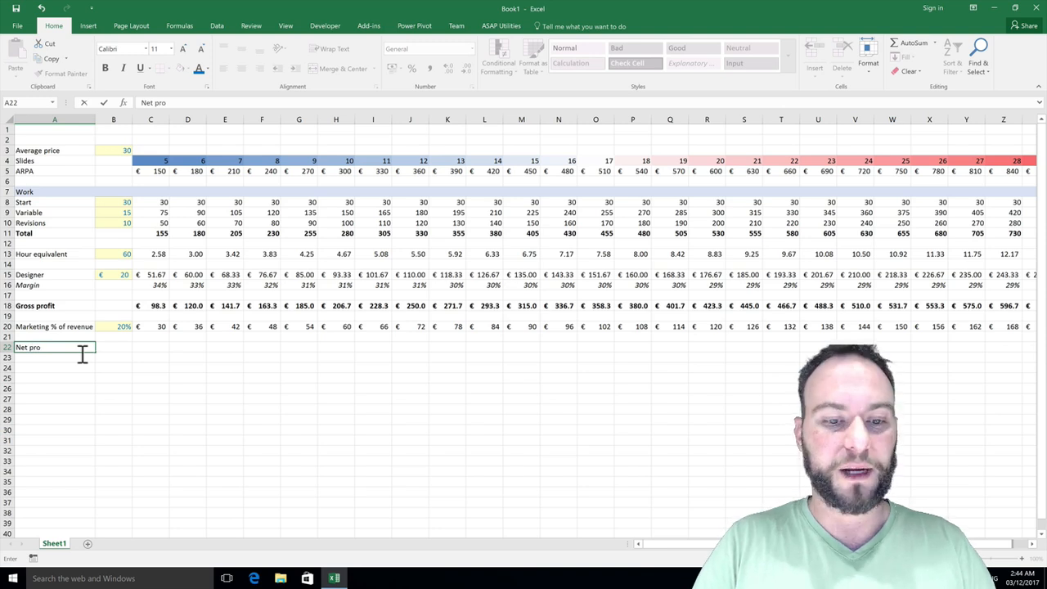
text(fit)
key(Tab)
key(Tab)
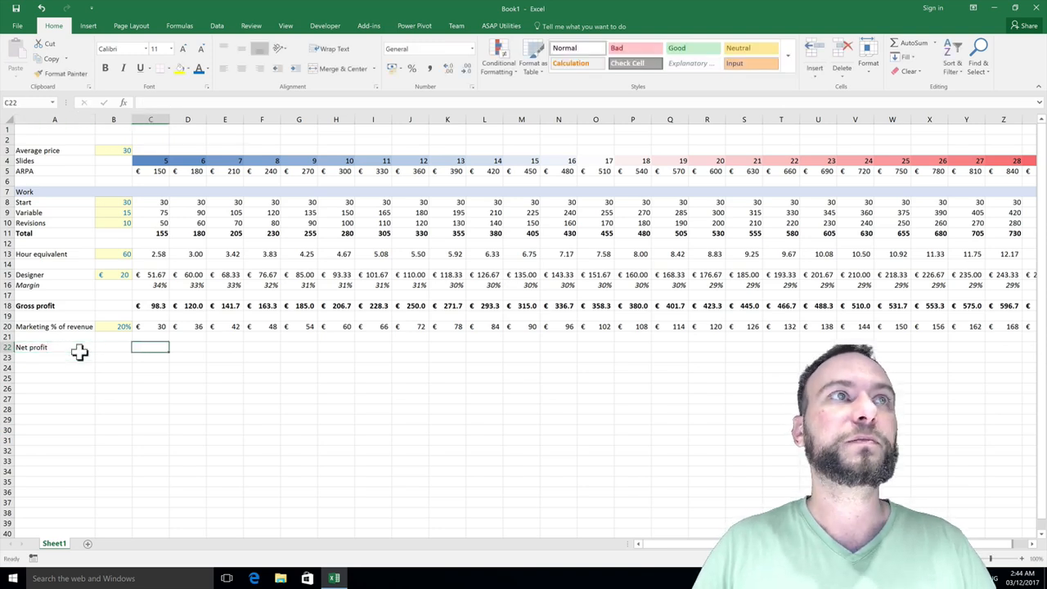
- Calculate the Net profit in C22 with =C18-C20 and fill it across the slide columns through AA22
text(=)
key(Up)
key(Up)
key(Up)
key(Up)
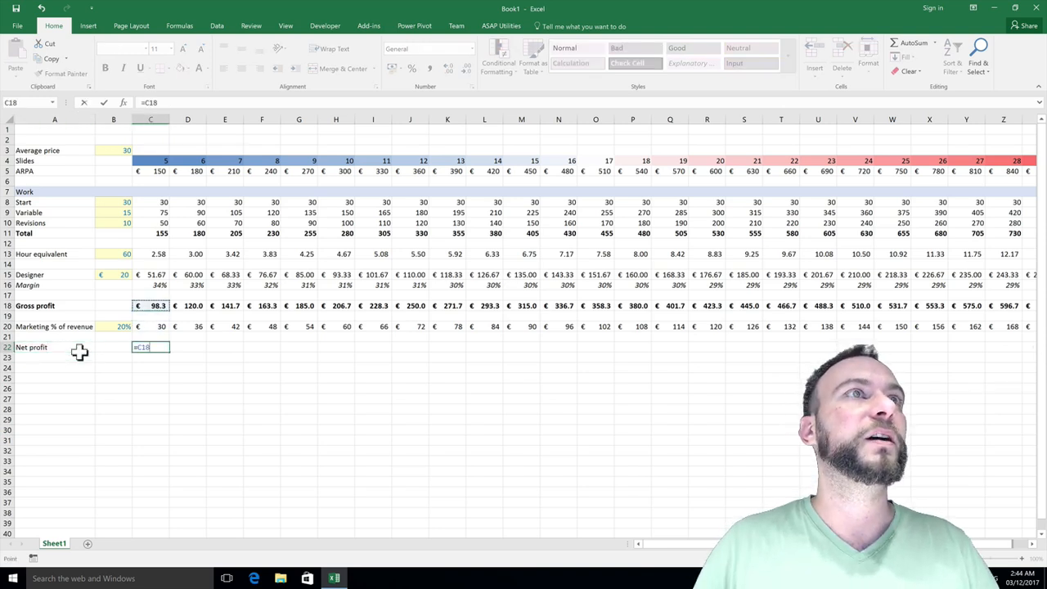
text(-)
key(Up)
key(Up)
key(Up)
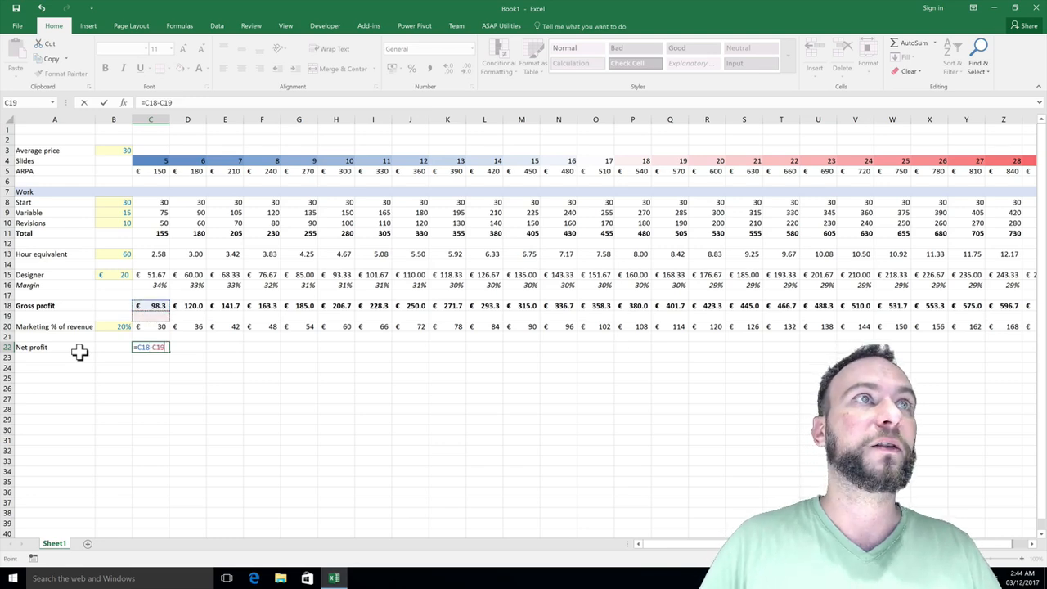
key(Down)
key(ctrl+Return)
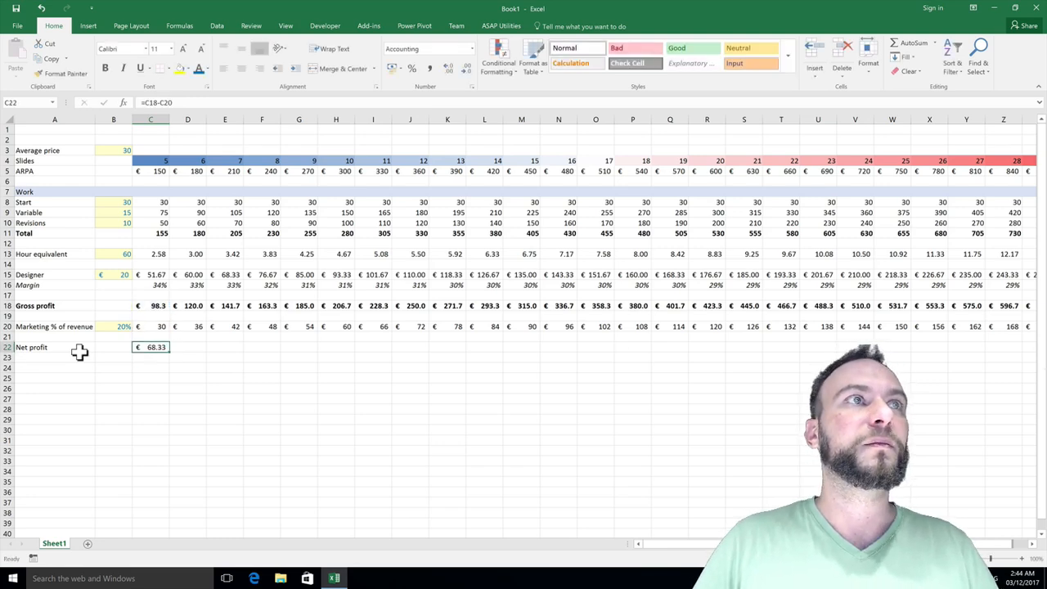
key(ctrl+shift+Right)
key(ctrl+r)
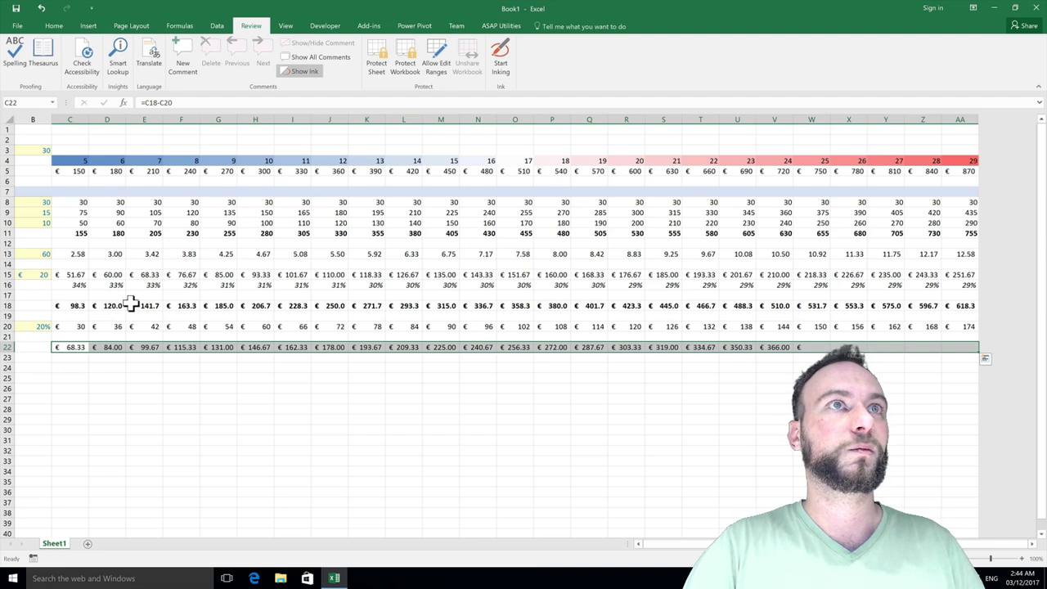
- Bold the whole Net profit row from A22 through AA22
key(ctrl+Left)
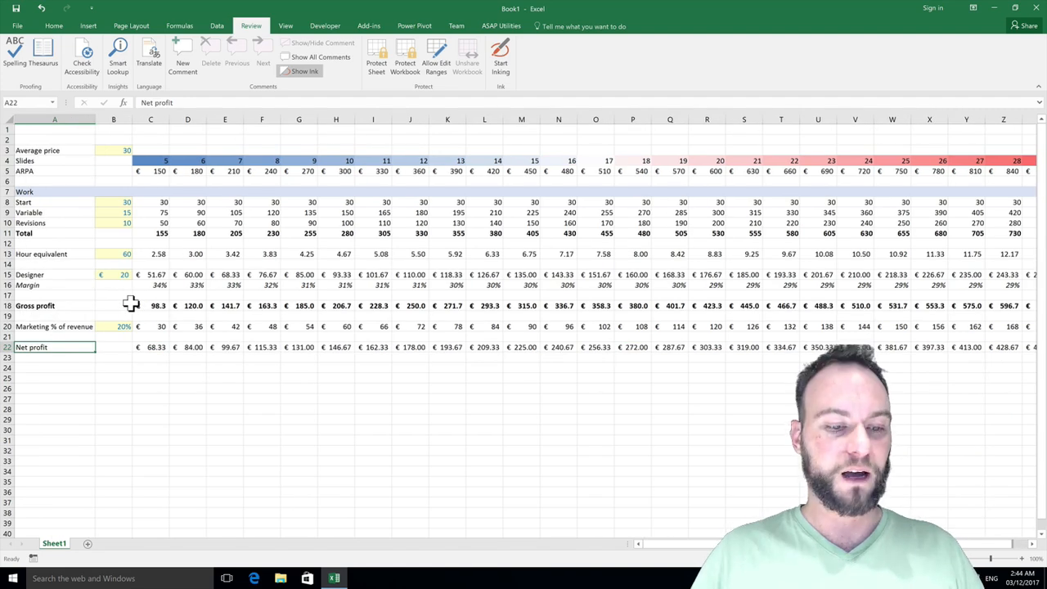
key(ctrl+shift+Right)
key(ctrl+shift+Right)
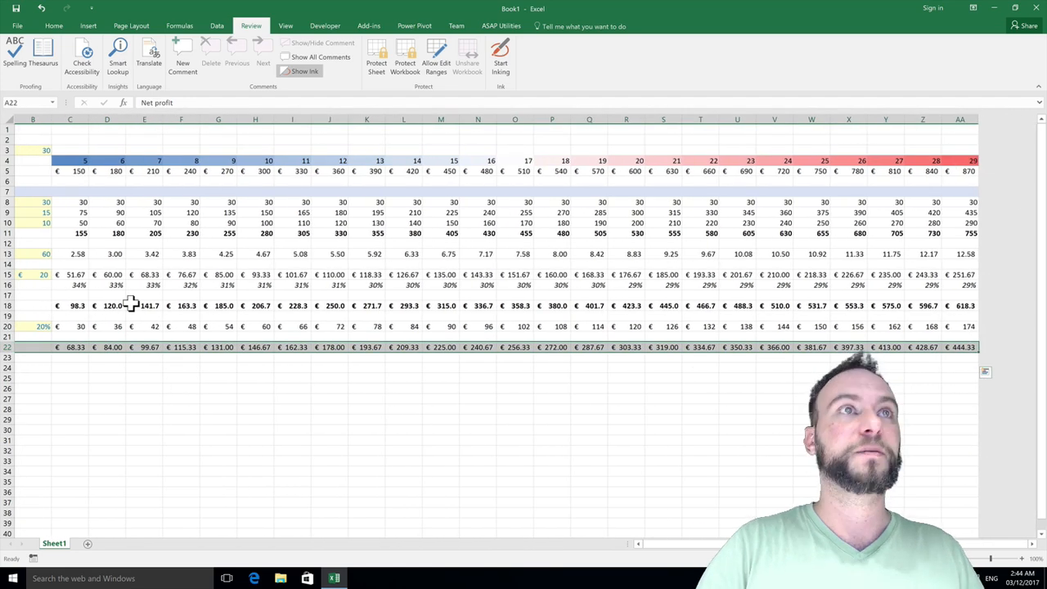
key(ctrl+BackSpace)
- Show the Net profit amounts in C22:AA22 without decimals
click(156, 347)
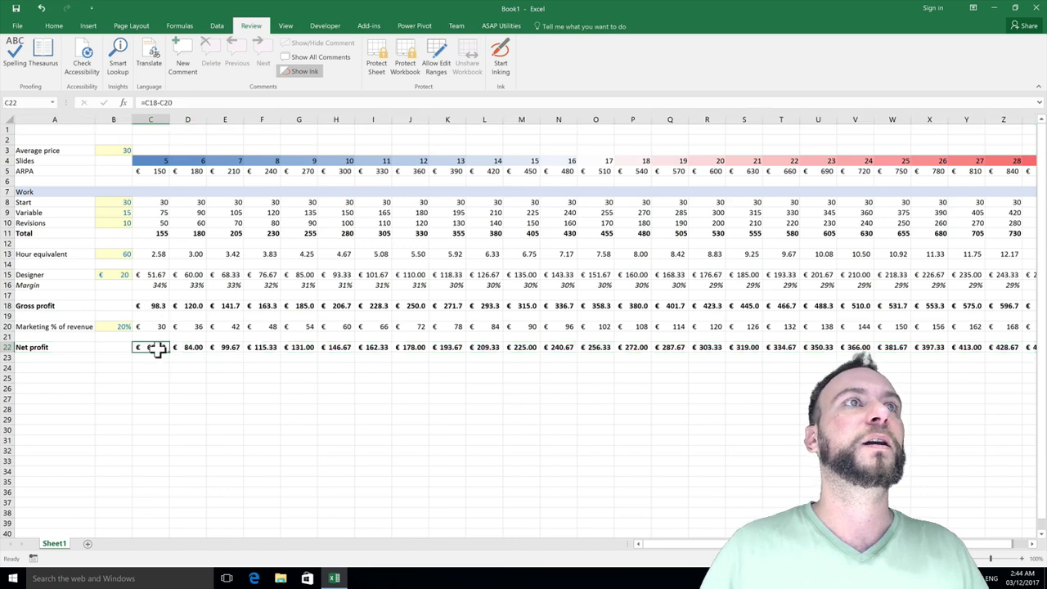
key(ctrl+shift+Right)
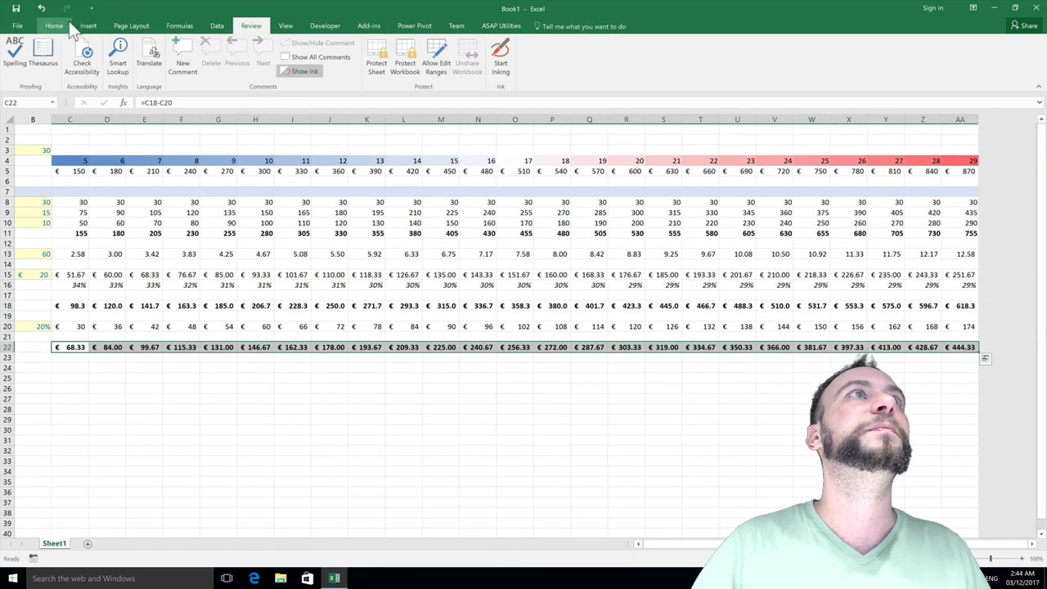
click(66, 26)
click(469, 70)
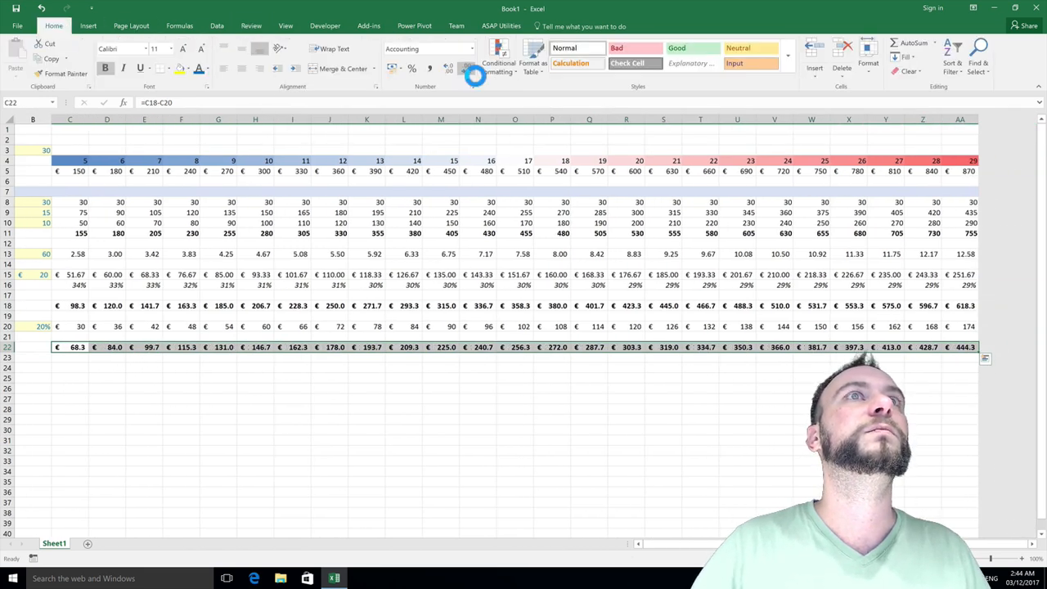
click(469, 70)
- Show the Gross profit amounts in C18:AA18 without decimals
key(Up)
key(Up)
key(Up)
key(Up)
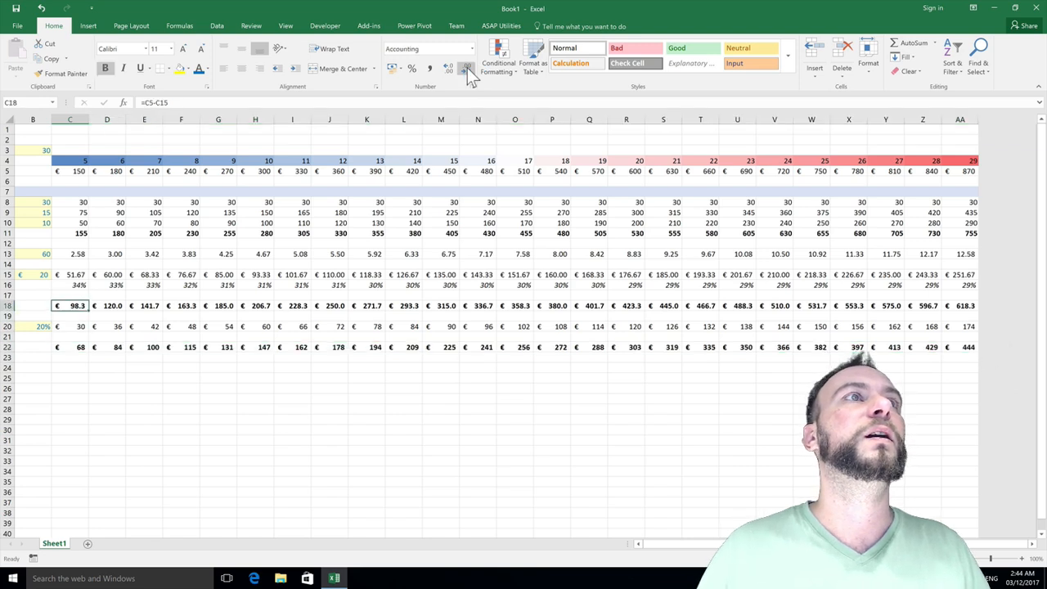
key(ctrl+shift+Right)
click(467, 68)
- Show the Designer cost amounts in C15:AA15 without decimals
key(Up)
key(Up)
key(Up)
key(Up)
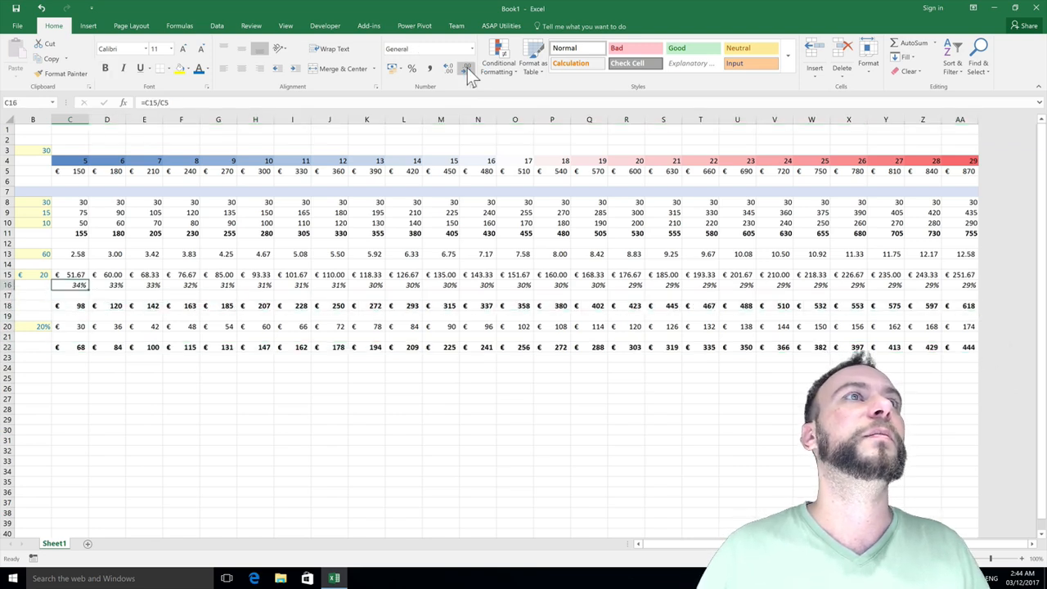
key(Down)
key(ctrl+shift+Right)
click(467, 68)
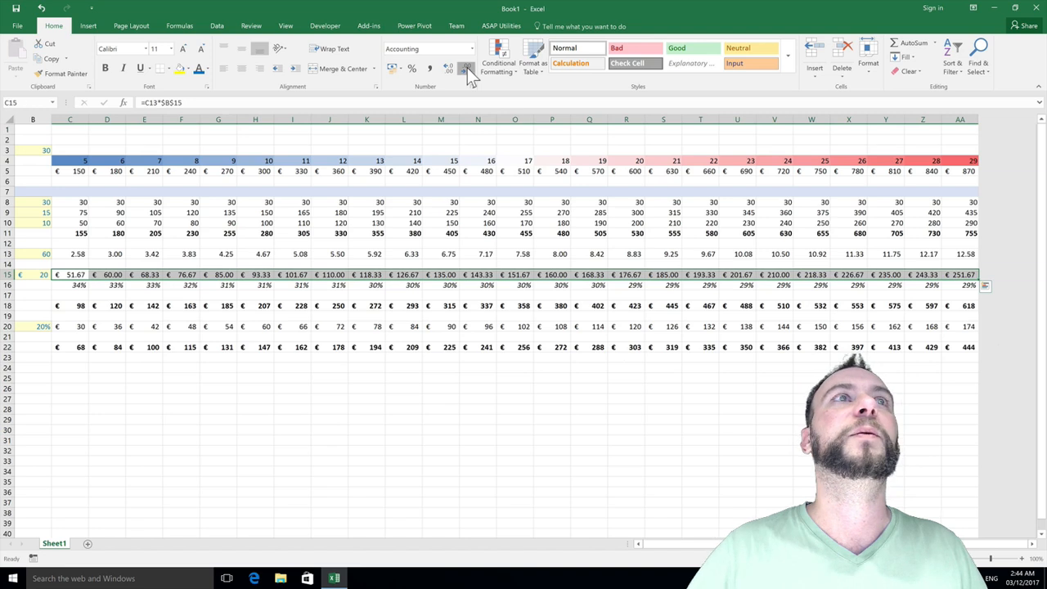
click(467, 68)
key(Home)
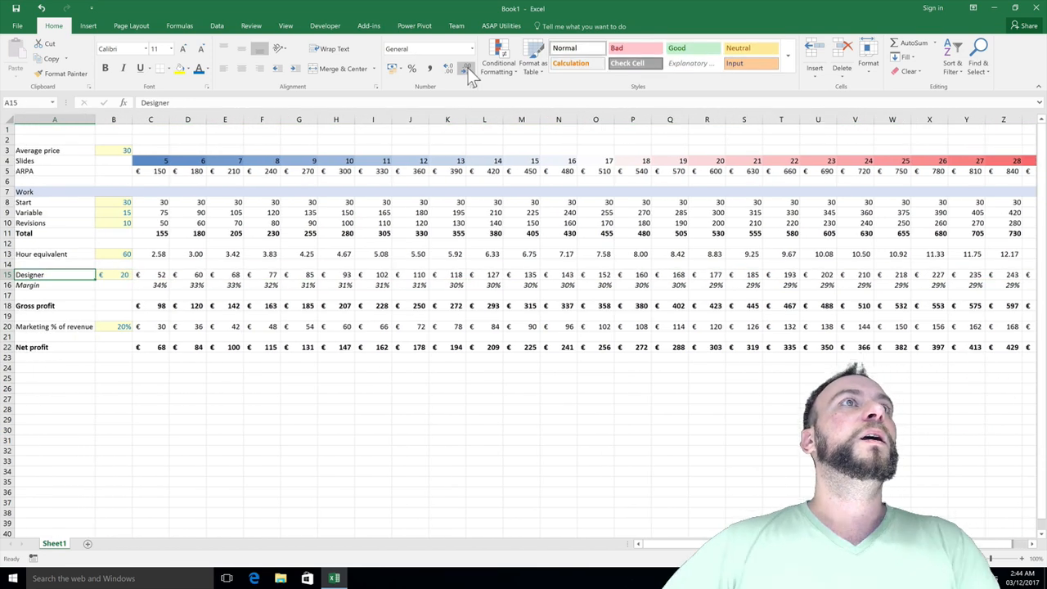
click(154, 347)
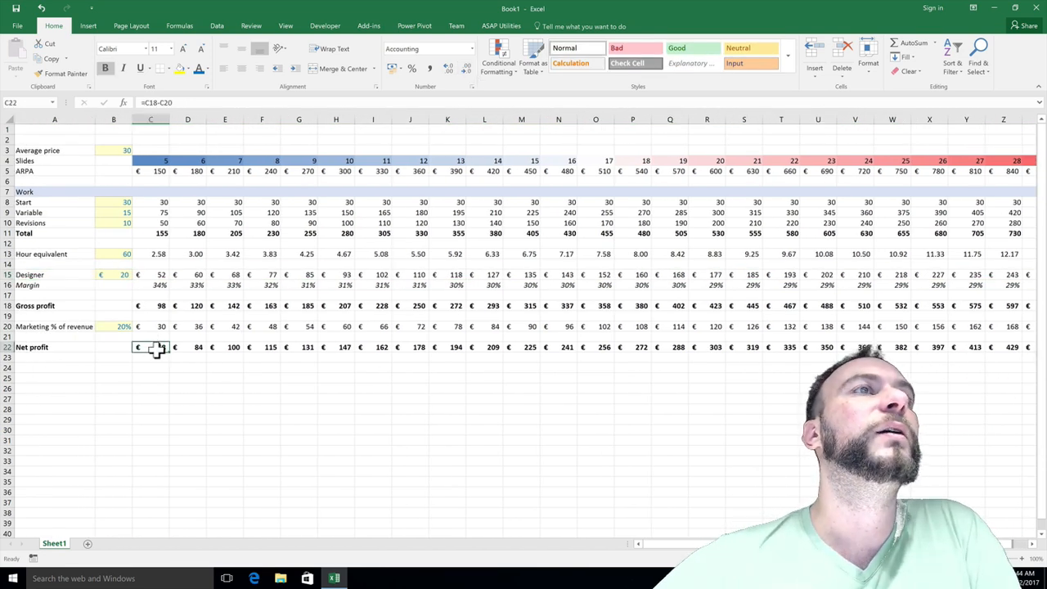
key(ctrl+shift+Right)
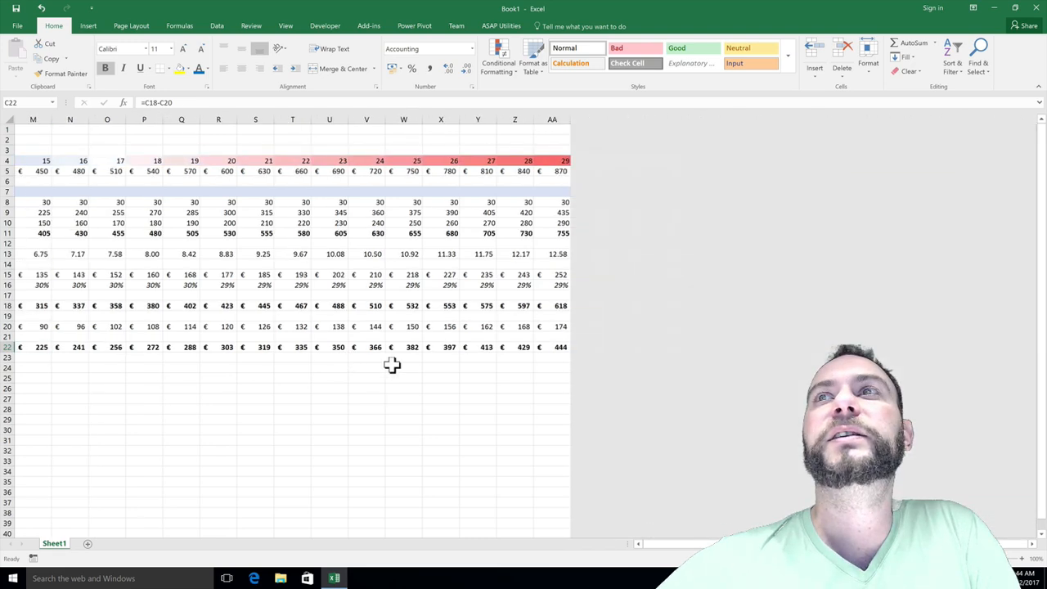
key(ctrl+shift+Left)
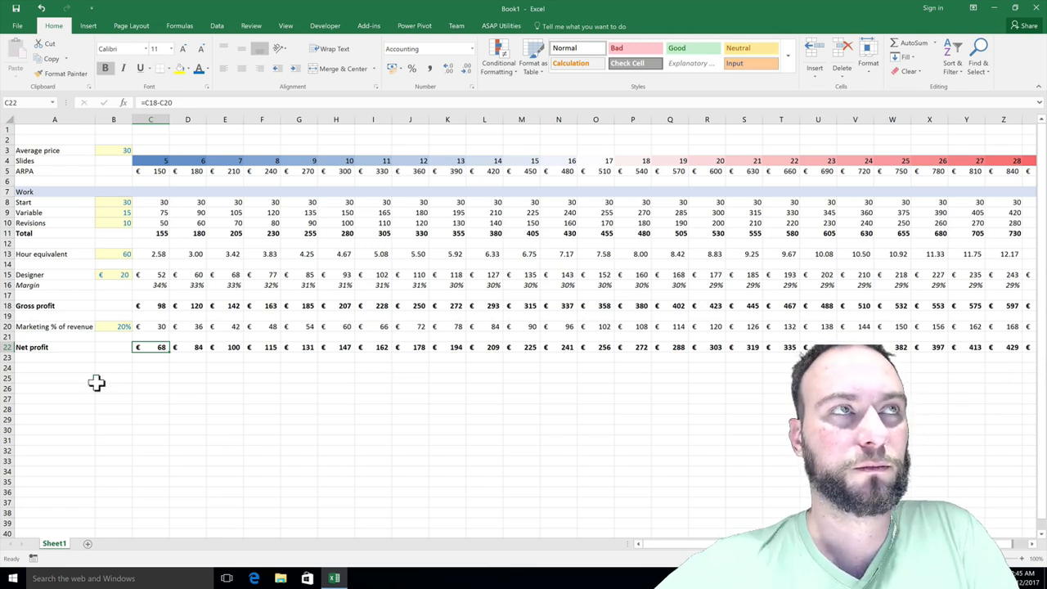
- Enter the label % of revenue in A23, directly below Net profit
click(73, 360)
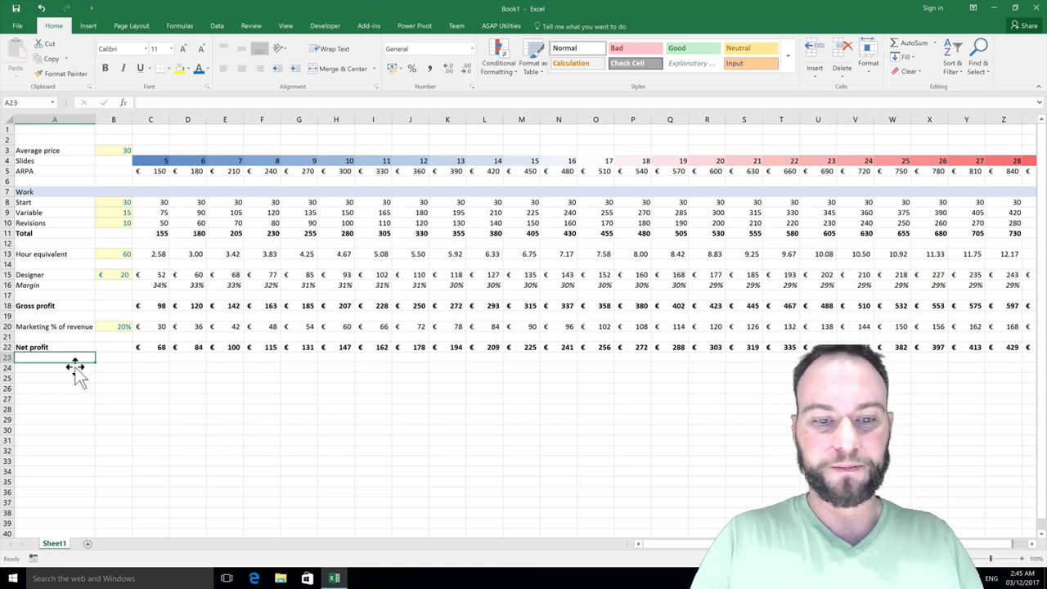
text(% of revenue)
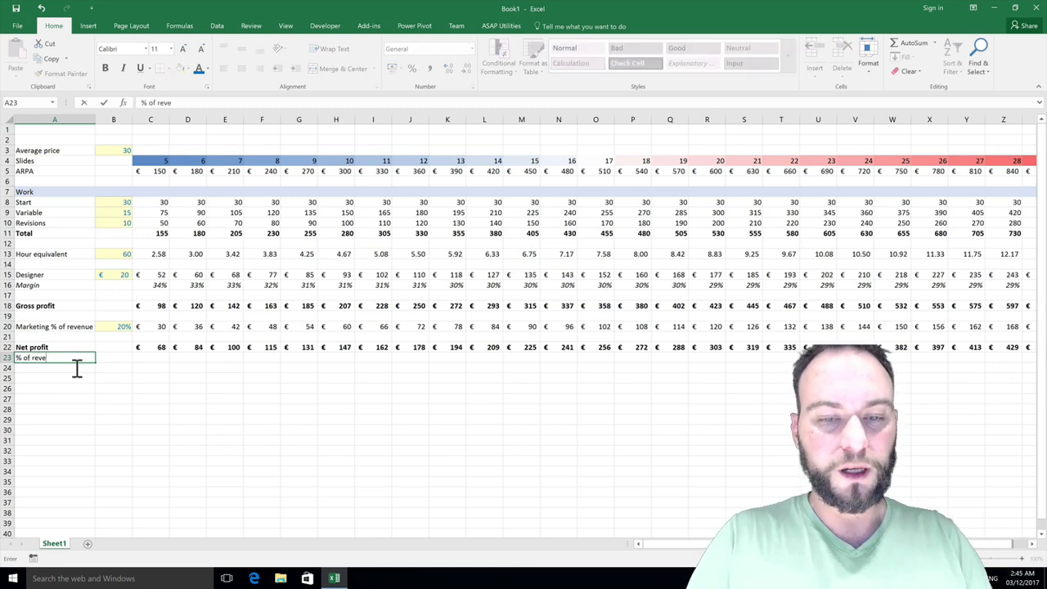
key(Tab)
key(Tab)
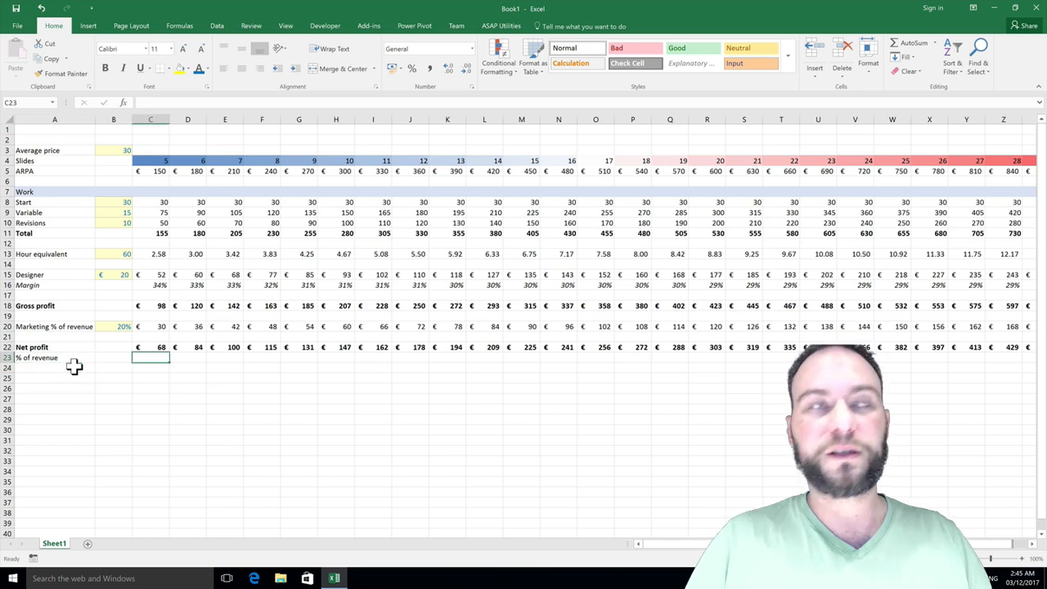
- Calculate net profit as a share of revenue in C23 with =C22/C5 and fill it across the slide columns through AA23
text(=)
key(Up)
text(/)
key(Up)
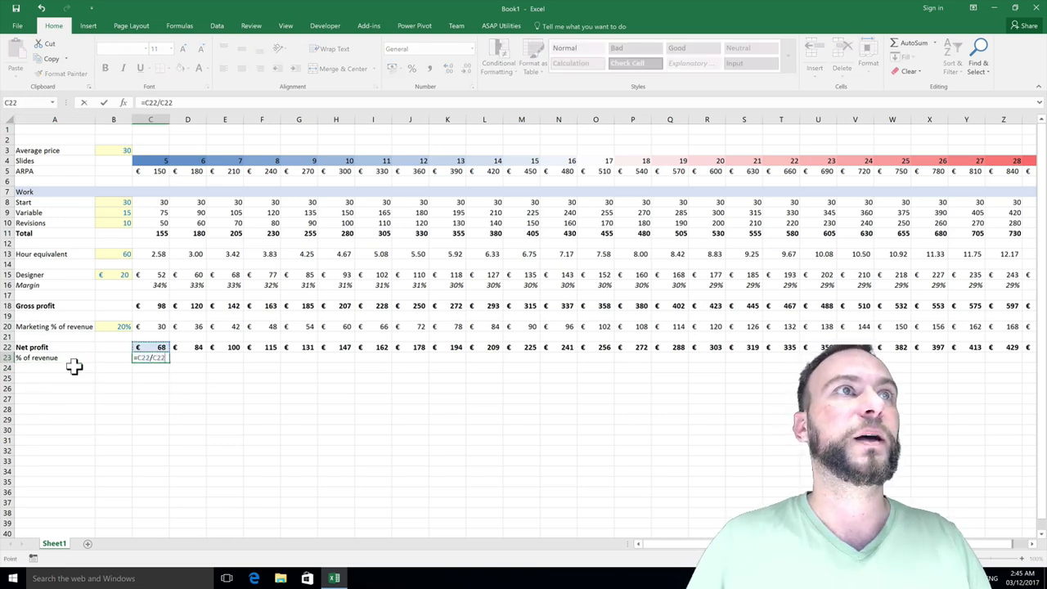
key(Up)
key(Up)
key(Up)
key(Up)
key(Up)
key(Up)
key(Up)
key(Up)
key(Up)
key(Up)
key(Up)
key(Up)
key(Up)
key(Up)
key(Up)
key(Up)
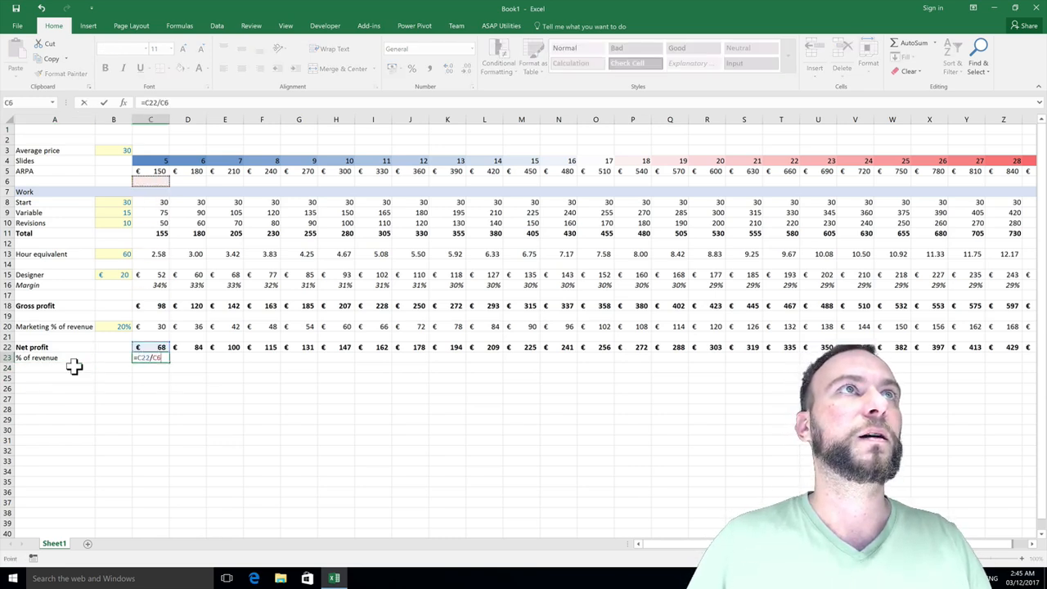
key(Up)
key(Up)
key(Down)
key(Return)
key(Up)
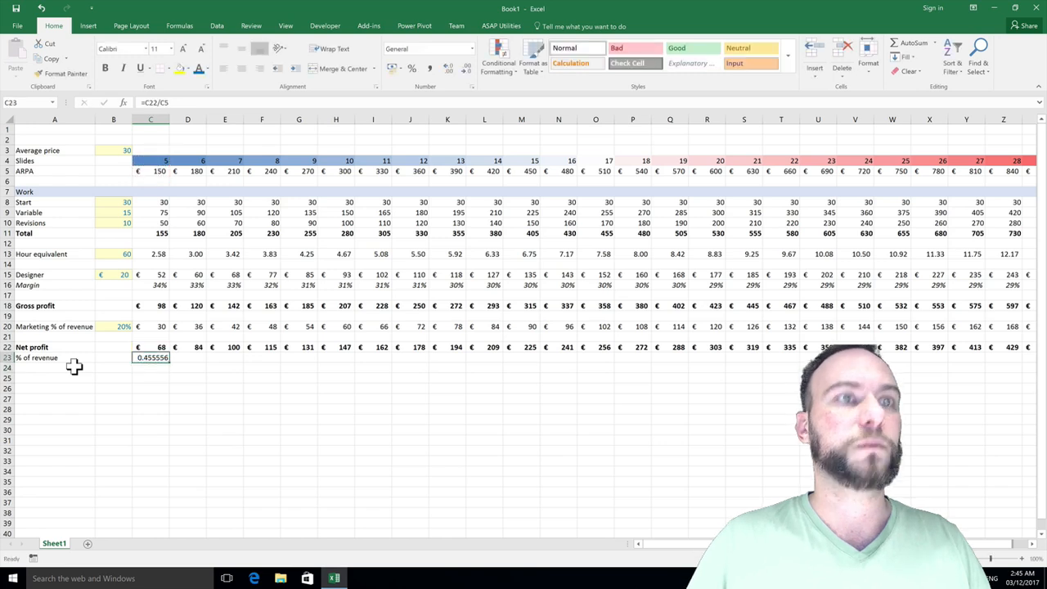
key(Delete)
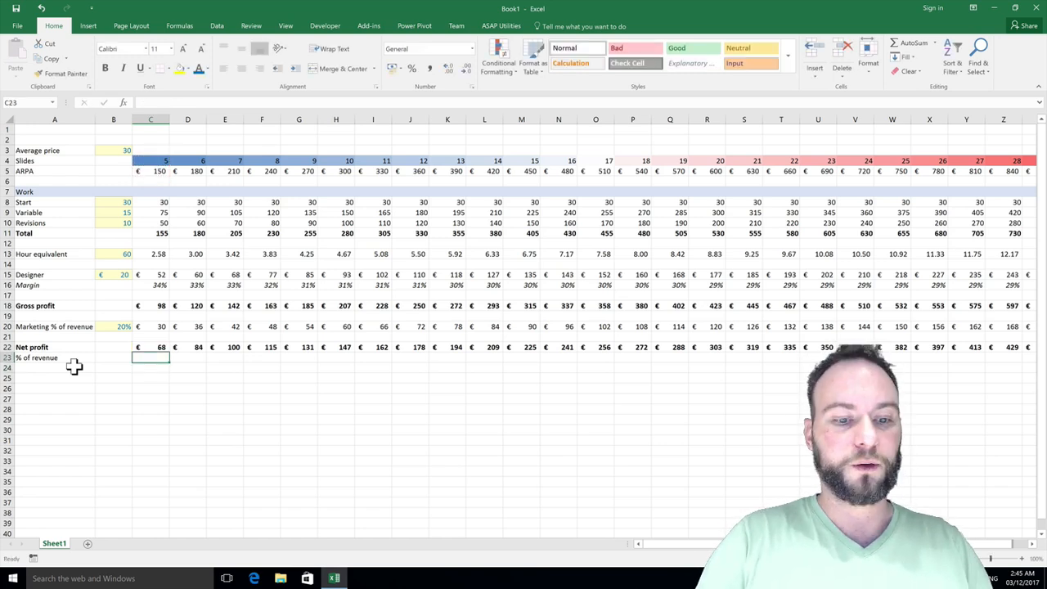
key(ctrl+z)
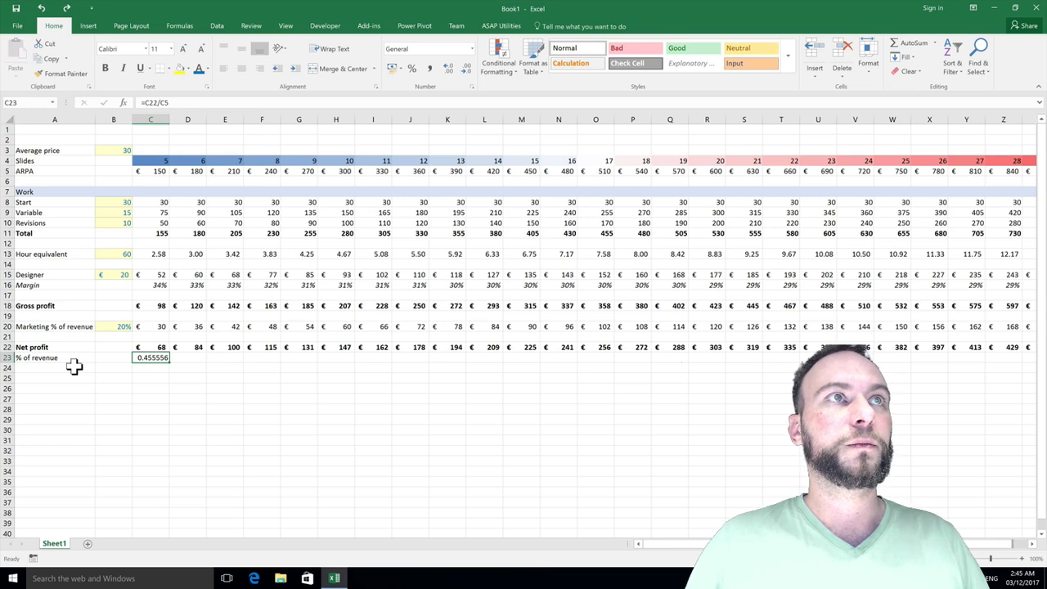
key(ctrl+shift+Right)
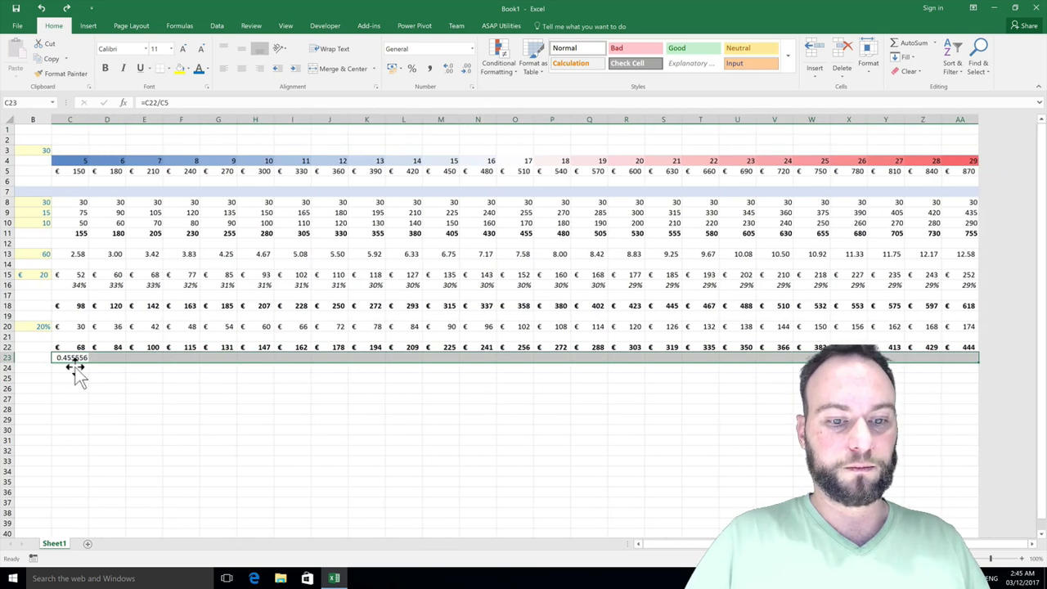
key(ctrl+r)
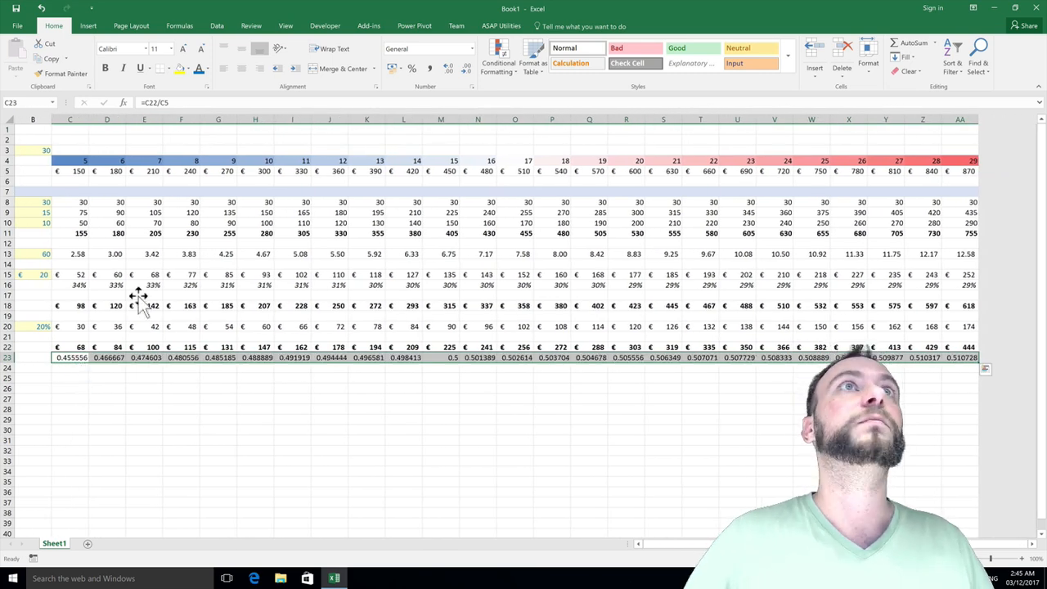
- Format the ratios in C23:AA23 as percentages and italicize the whole % of revenue row from A23 through AA23
click(414, 67)
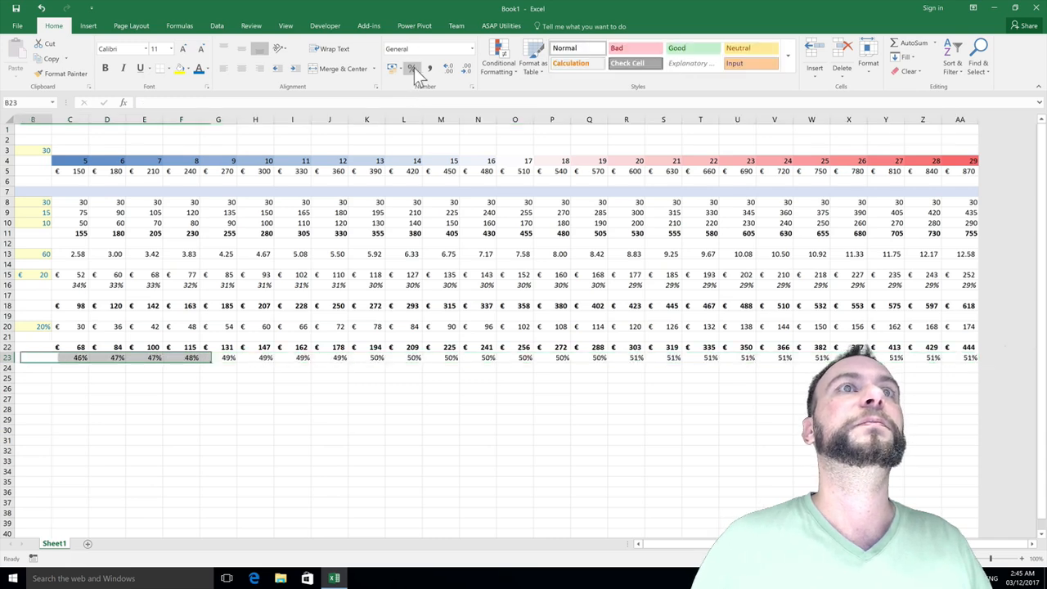
key(Home)
key(shift+space)
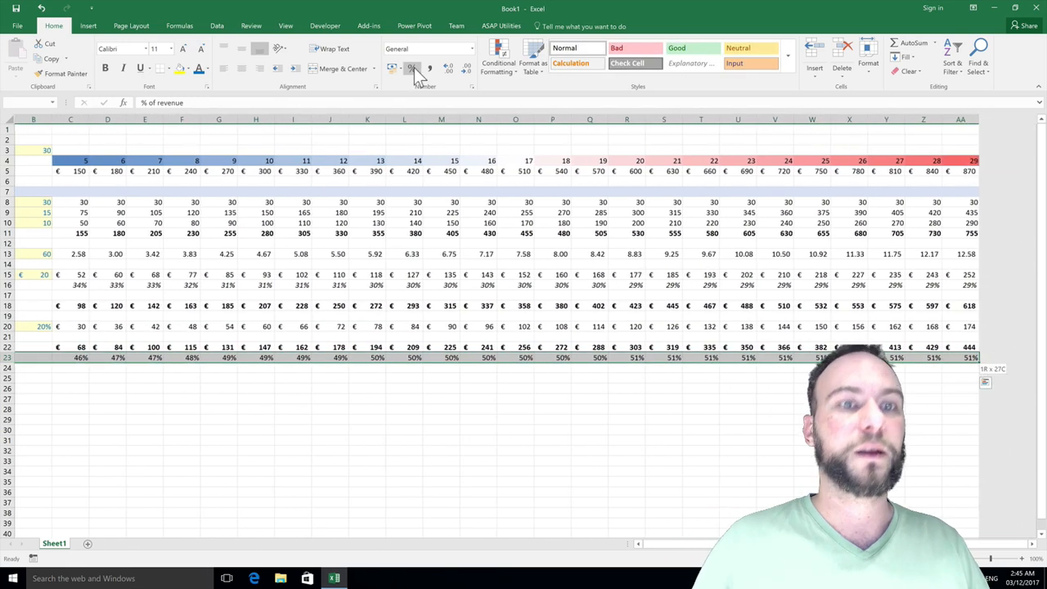
key(ctrl+i)
key(Home)
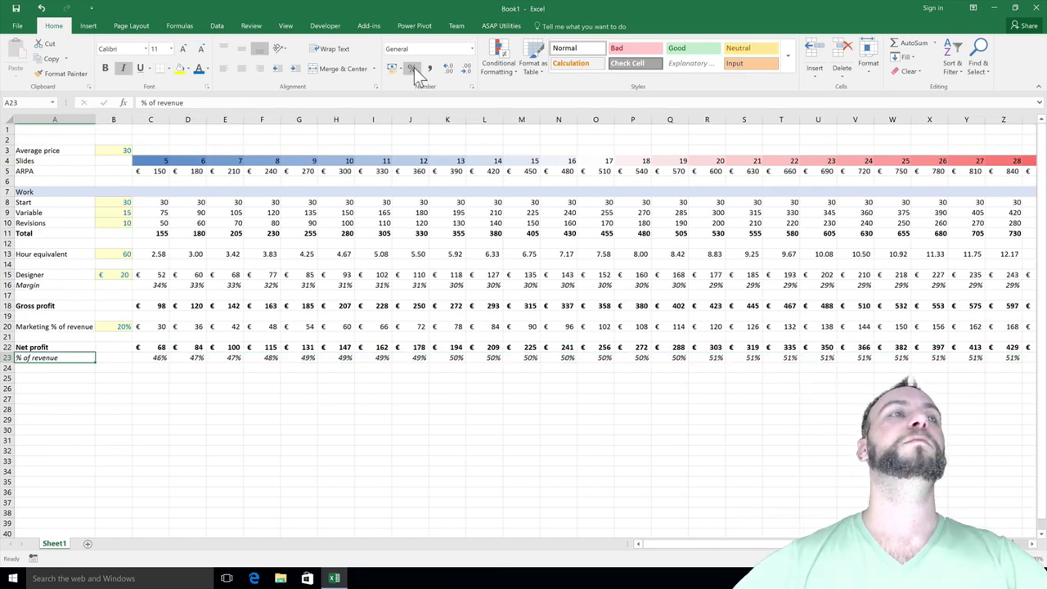
- Examine how the net profit % of revenue in row 23 develops across the slide counts
key(Right)
key(Right)
key(Right)
key(Right)
key(Right)
key(Right)
key(Right)
key(Right)
key(Right)
key(Right)
key(Right)
key(Right)
key(Right)
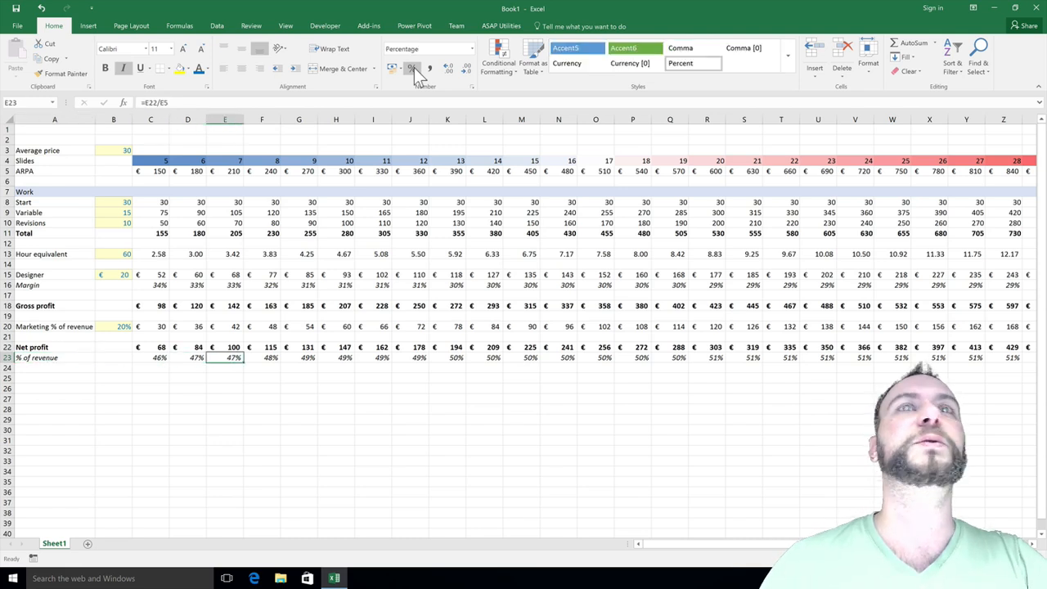
key(Right)
key(Right)
key(Right)
key(Right)
key(Right)
key(Right)
key(Right)
key(Right)
key(Right)
key(Right)
key(Right)
key(Right)
key(Right)
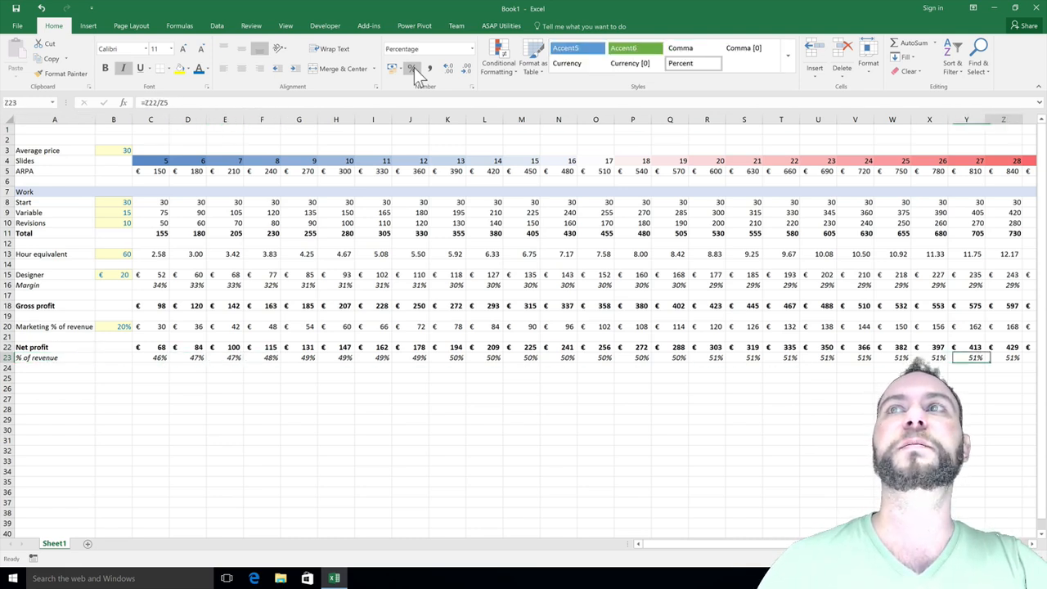
key(Left)
key(Left)
key(Left)
key(Left)
key(Left)
key(Left)
key(Left)
key(Left)
key(Left)
key(Left)
key(Left)
key(Left)
key(Left)
key(Left)
key(Left)
key(Left)
key(Left)
key(Left)
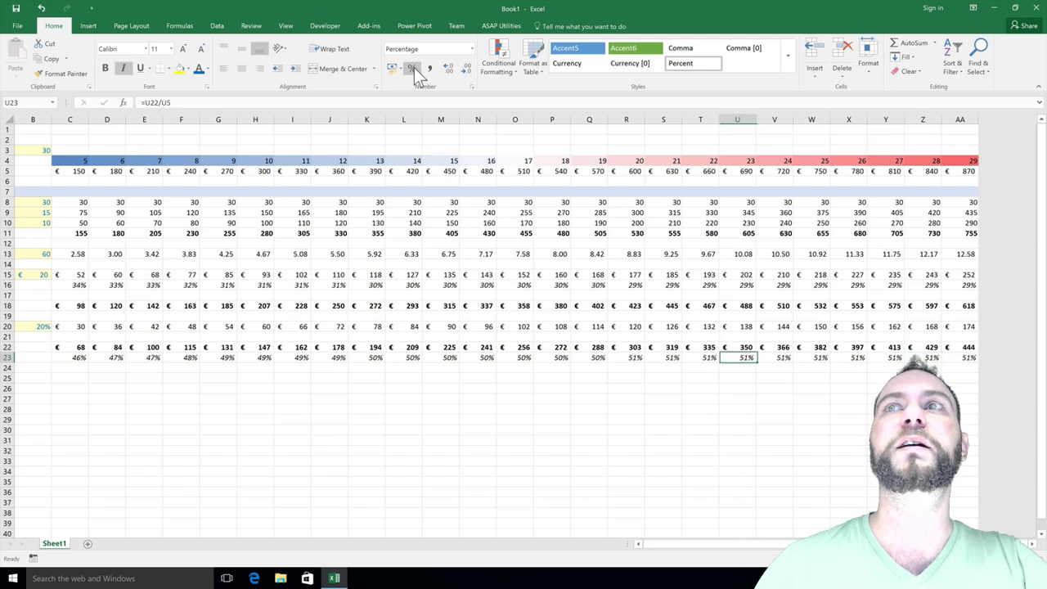
key(Left)
key(Left)
key(Left)
key(Left)
key(Left)
key(Left)
key(Left)
key(Left)
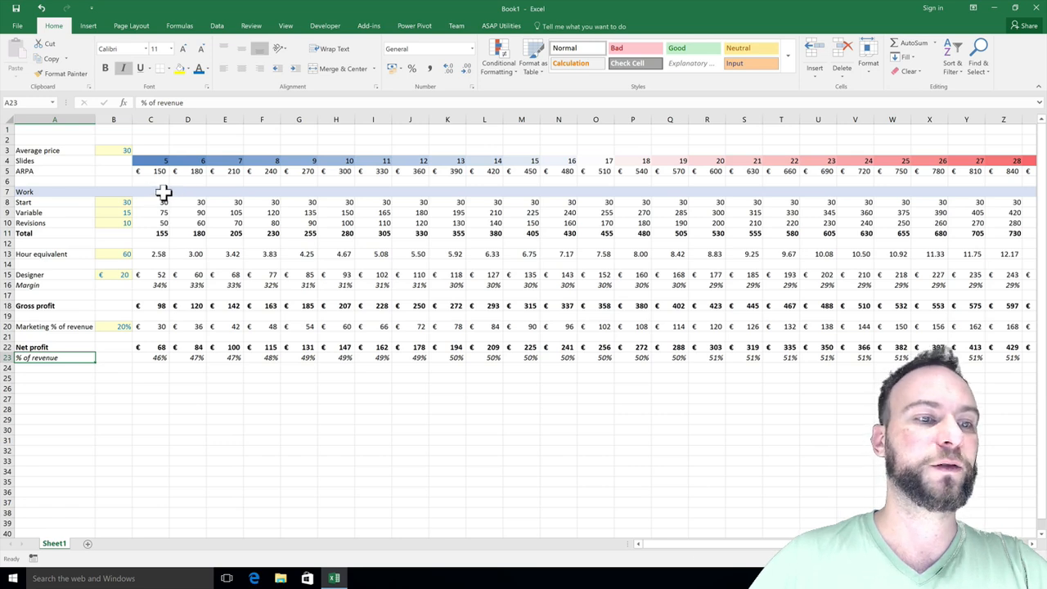
- Enter the labels Decks per month in A25 and Decks per year in A26, leaving a blank row below % of revenue
click(45, 389)
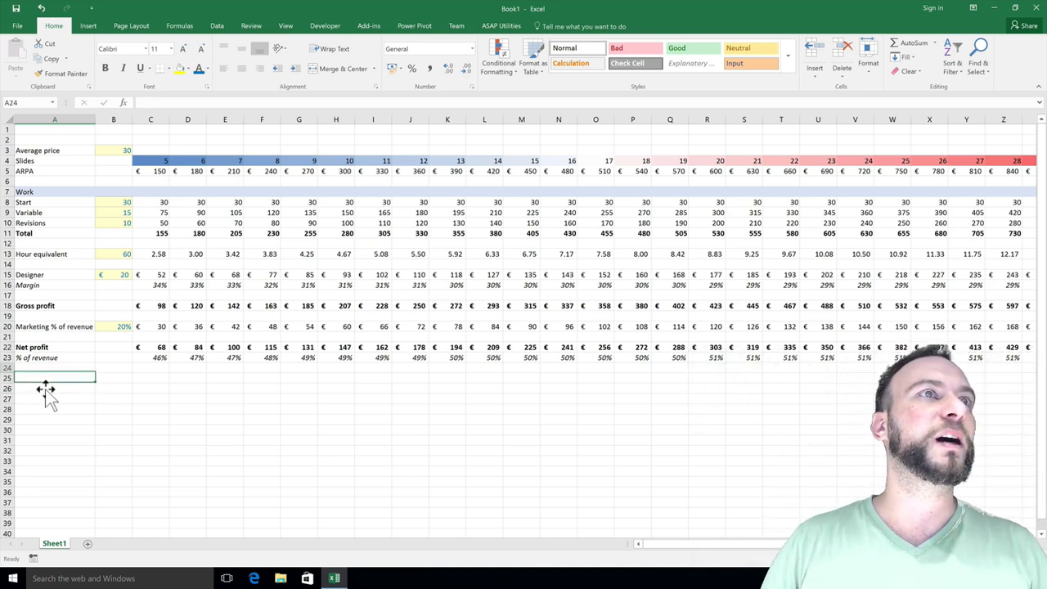
key(Up)
key(Up)
key(Up)
key(Up)
key(Down)
key(Down)
key(Down)
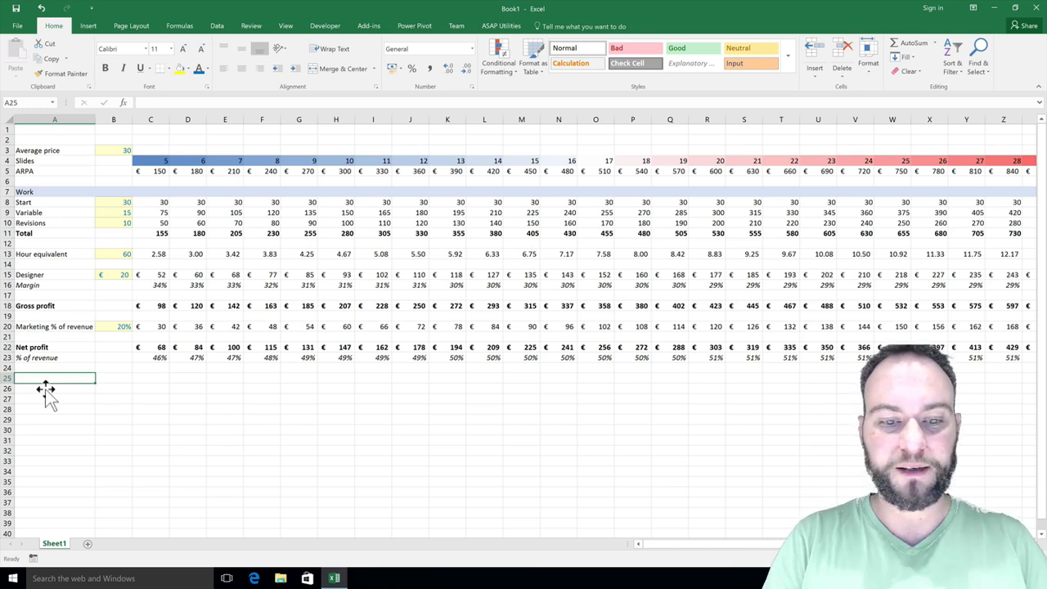
text(Decks per mon)
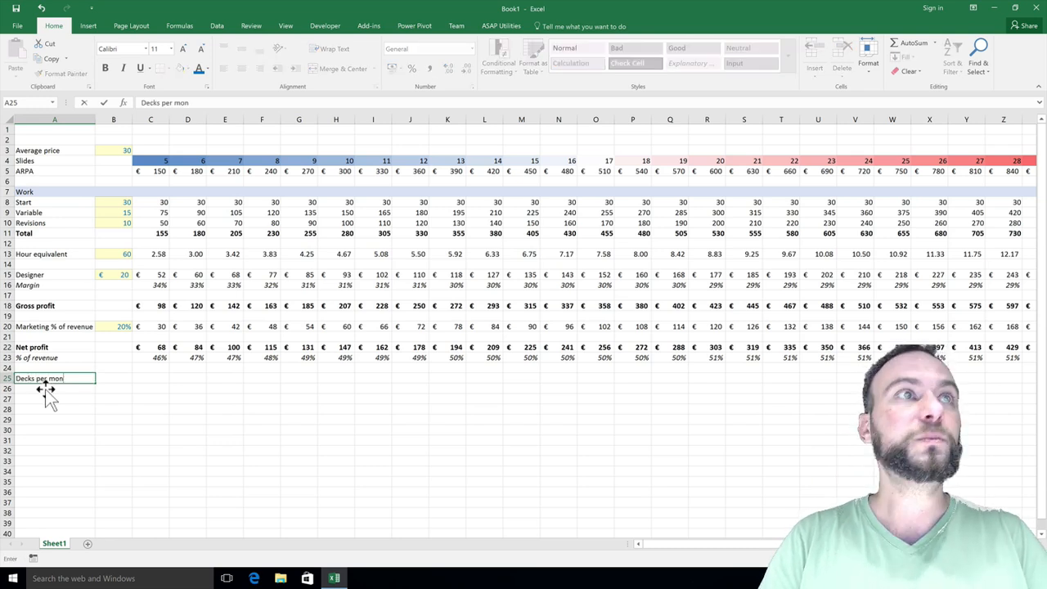
text(th)
key(Return)
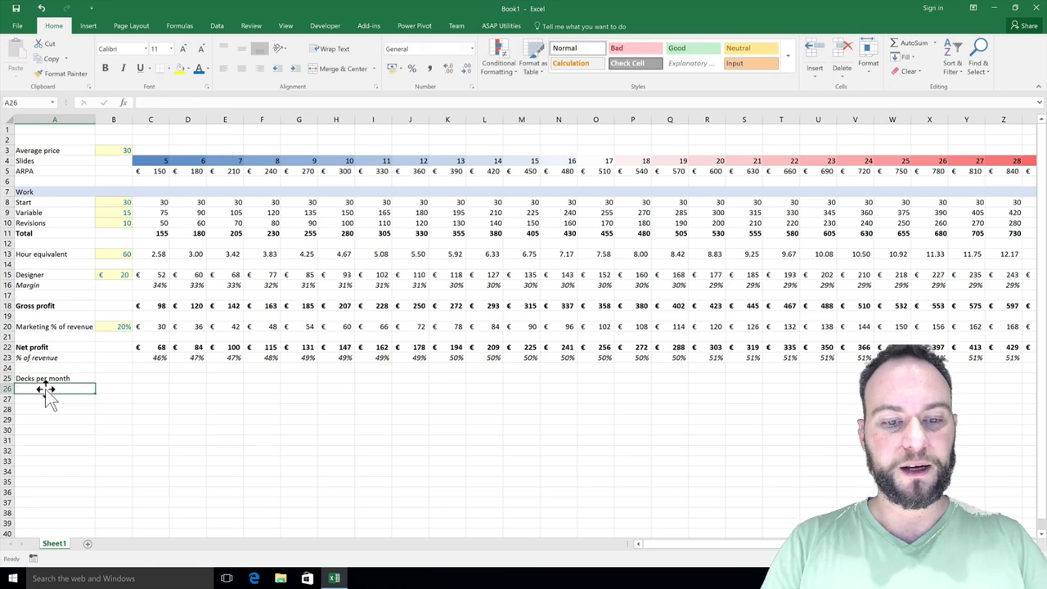
text(Decks per year)
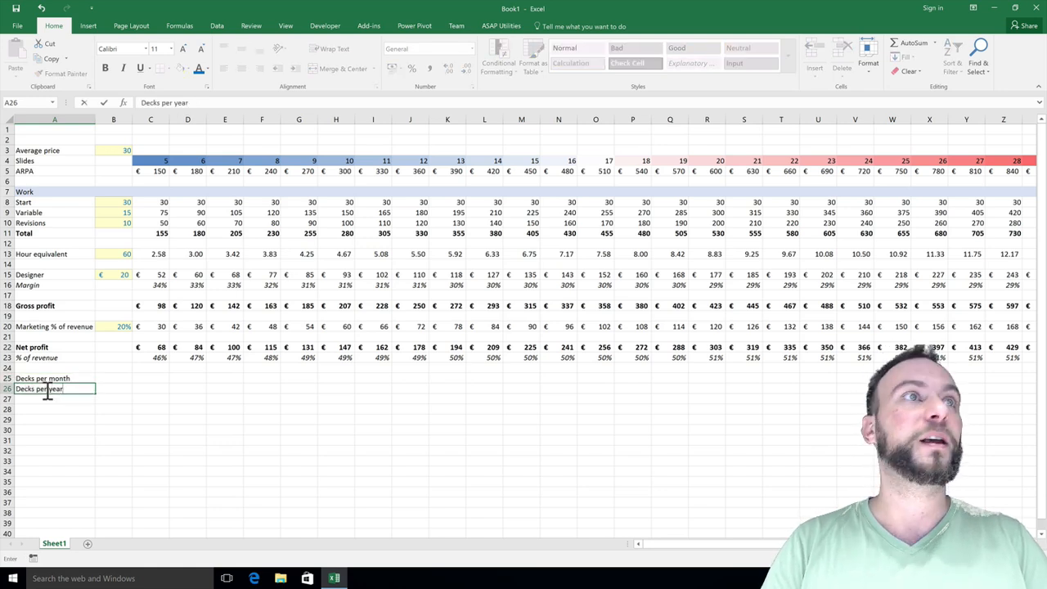
key(Tab)
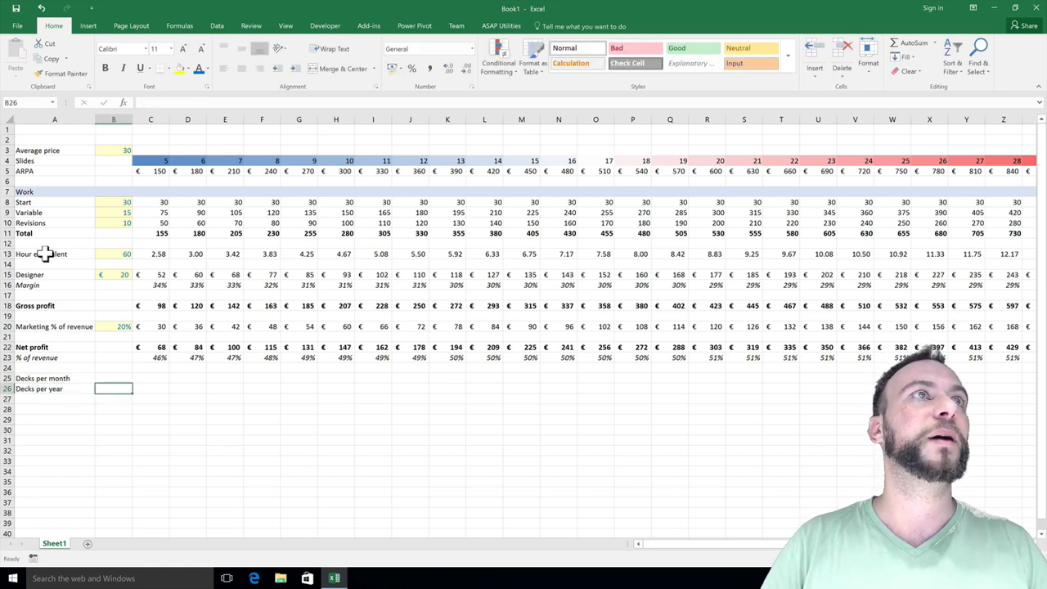
- Copy the Hour equivalent input cell B13 with its input formatting into B26 beside Decks per year
click(127, 257)
key(ctrl+c)
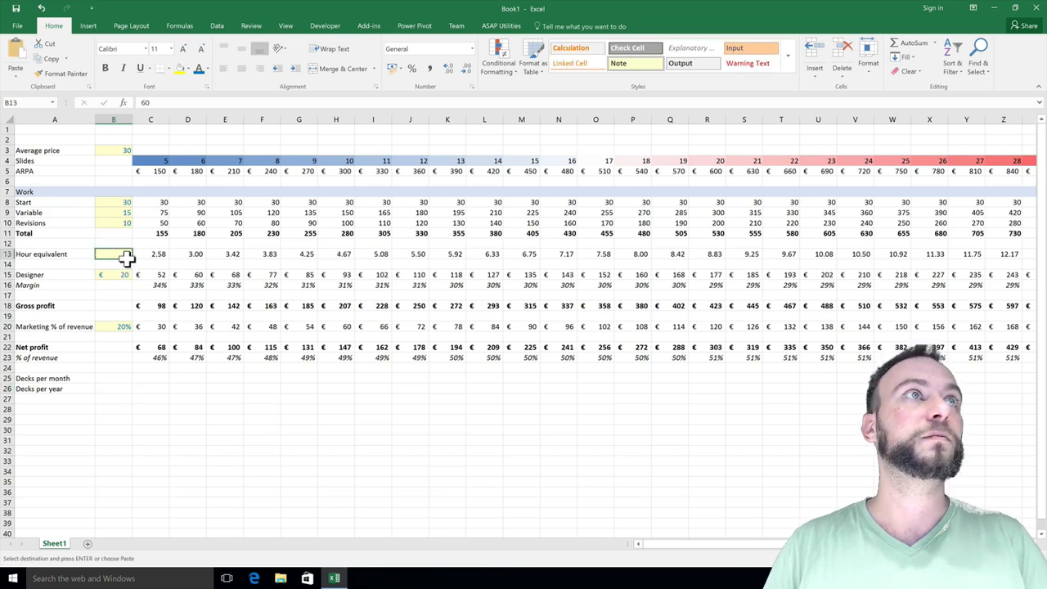
key(Down)
key(Down)
key(Down)
key(Down)
key(Down)
key(Down)
key(Down)
key(Down)
key(Down)
key(Down)
key(Down)
key(Down)
key(Down)
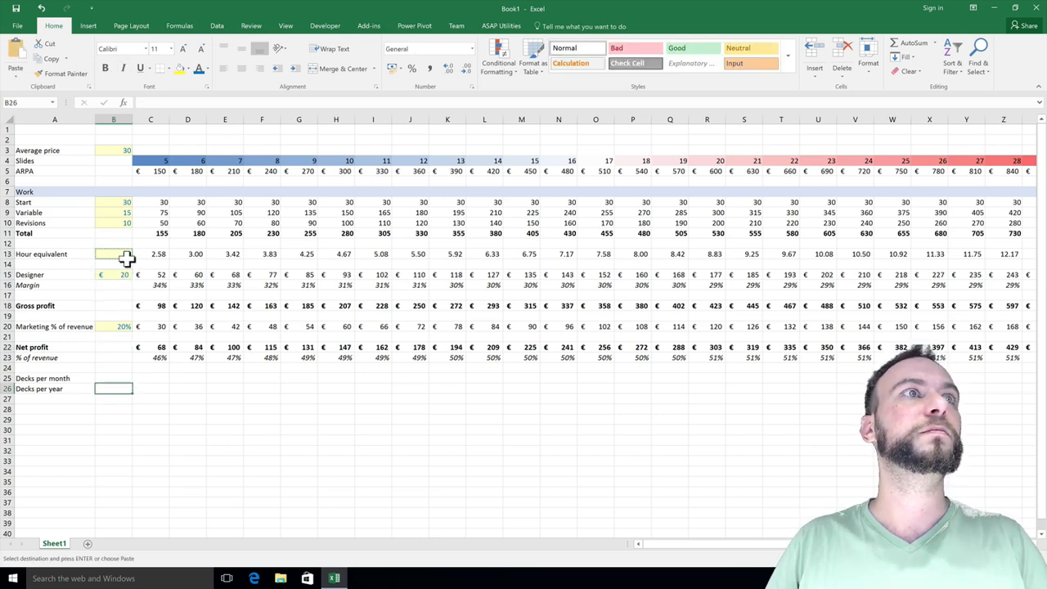
key(ctrl+v)
- Paste the copied input cell into B25 as well and set Decks per month to 40
key(Up)
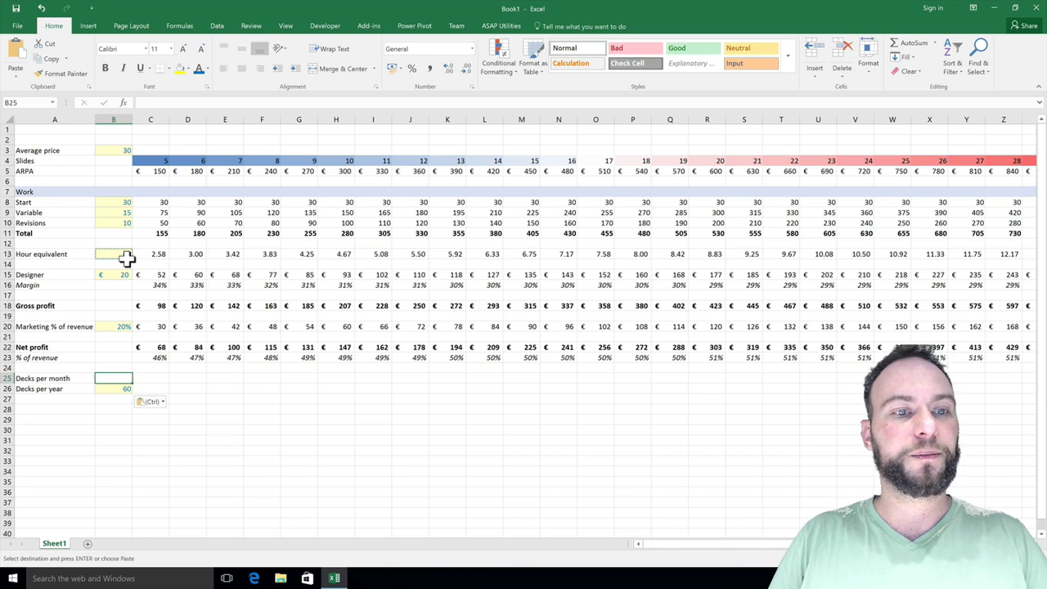
key(ctrl+v)
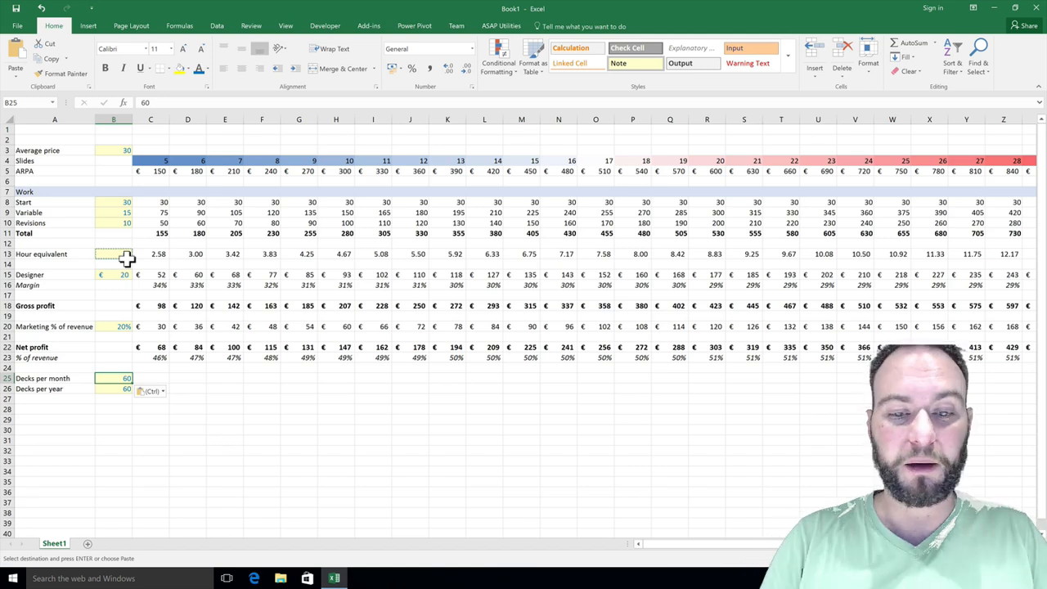
text(40)
key(Tab)
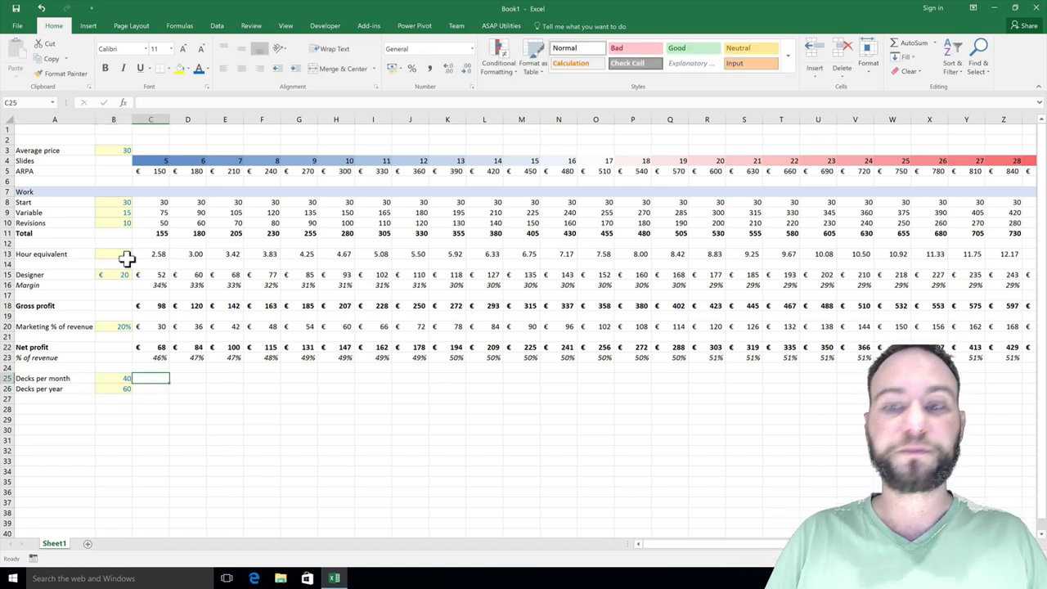
- Enter the formula =$B$25*C22 in C25 to multiply the net profit per deck by the monthly deck volume
text(=)
key(Left)
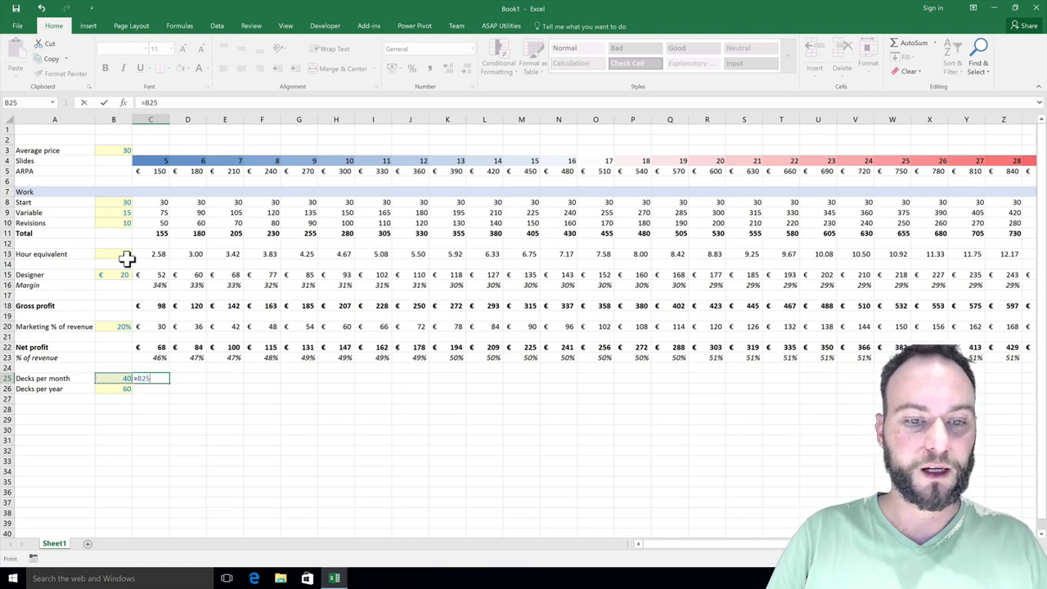
key(F4)
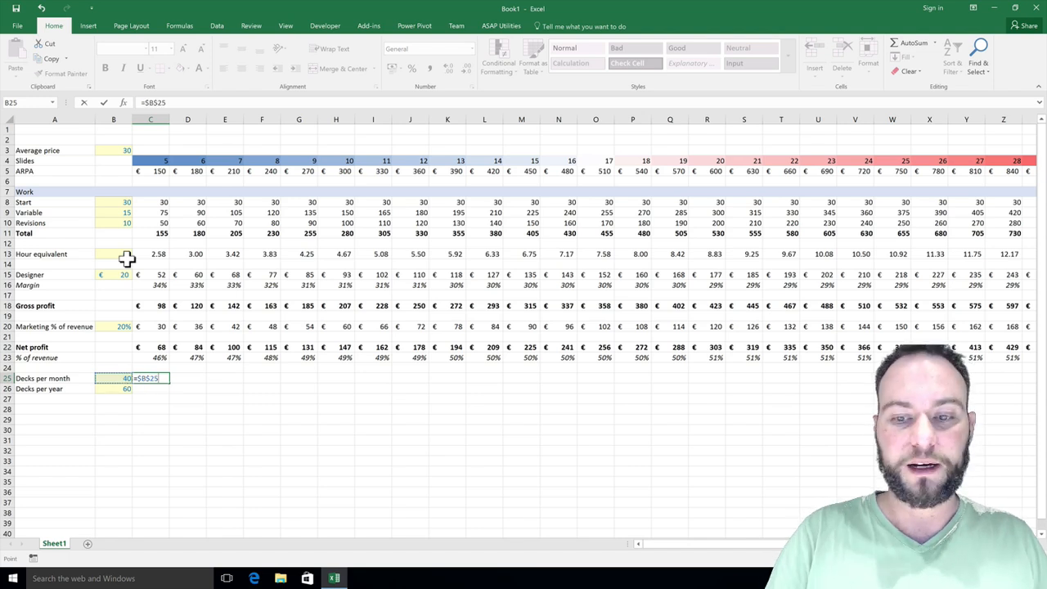
text(*)
key(Up)
key(Up)
key(Up)
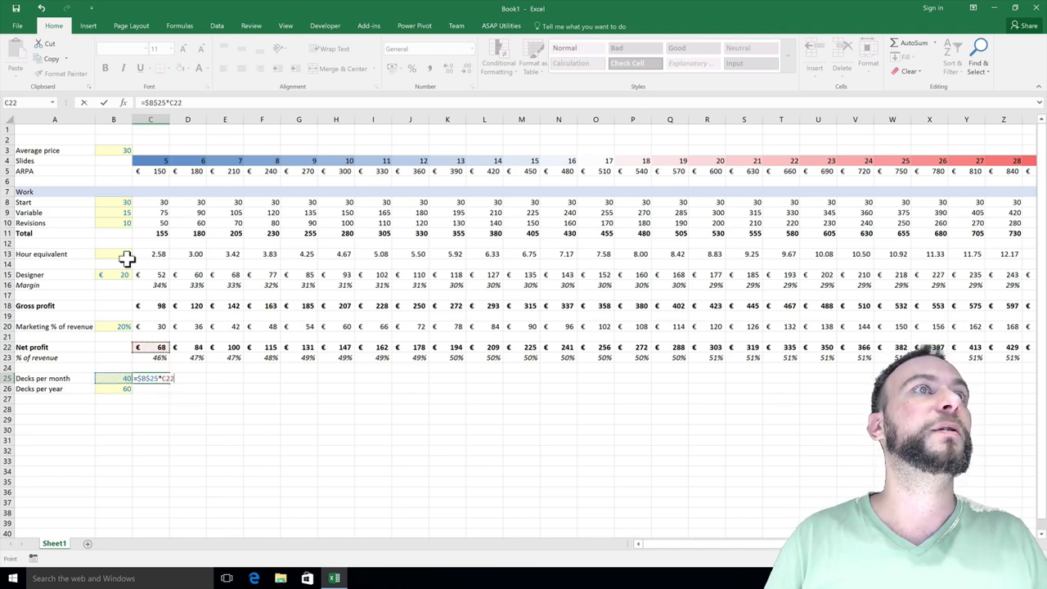
key(Return)
- Fill the monthly profit formula from C25 across to AA25 and show the amounts without decimals
key(Up)
key(ctrl+shift+Right)
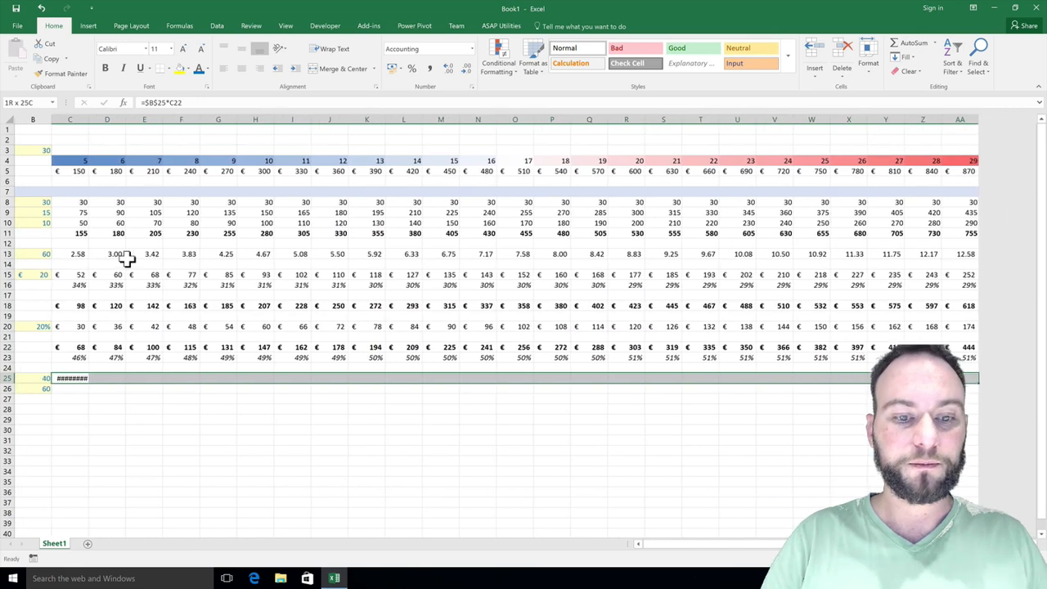
key(ctrl+r)
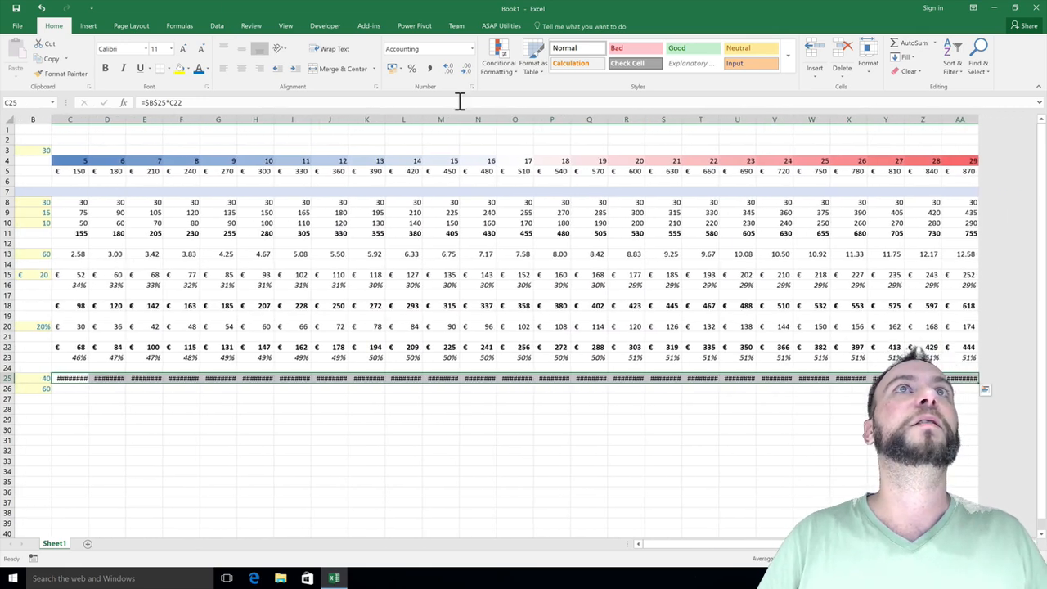
click(469, 67)
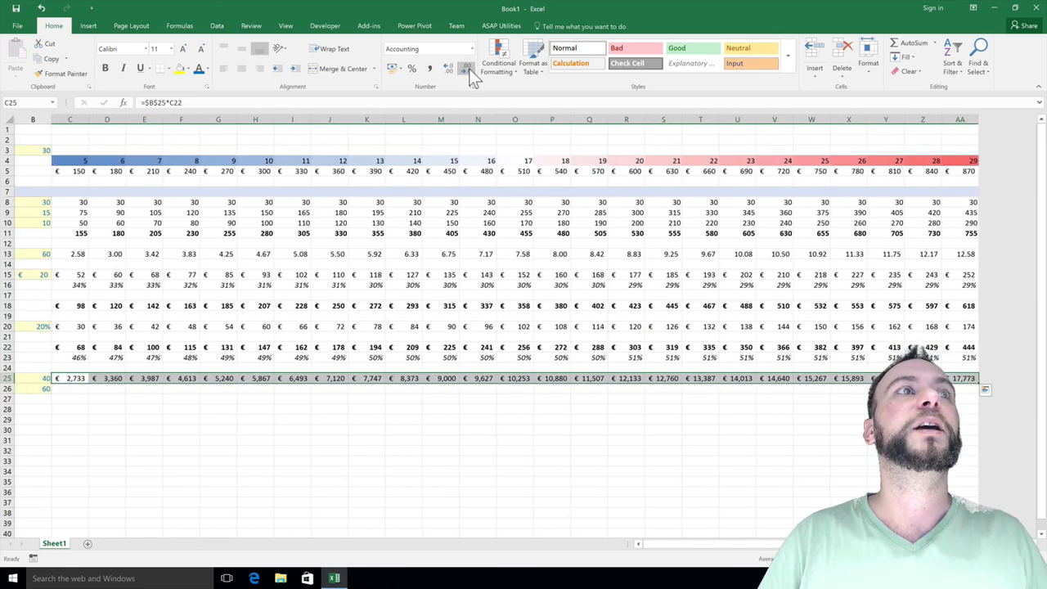
- Set the Decks per year input in B26 to 12
key(Home)
key(Down)
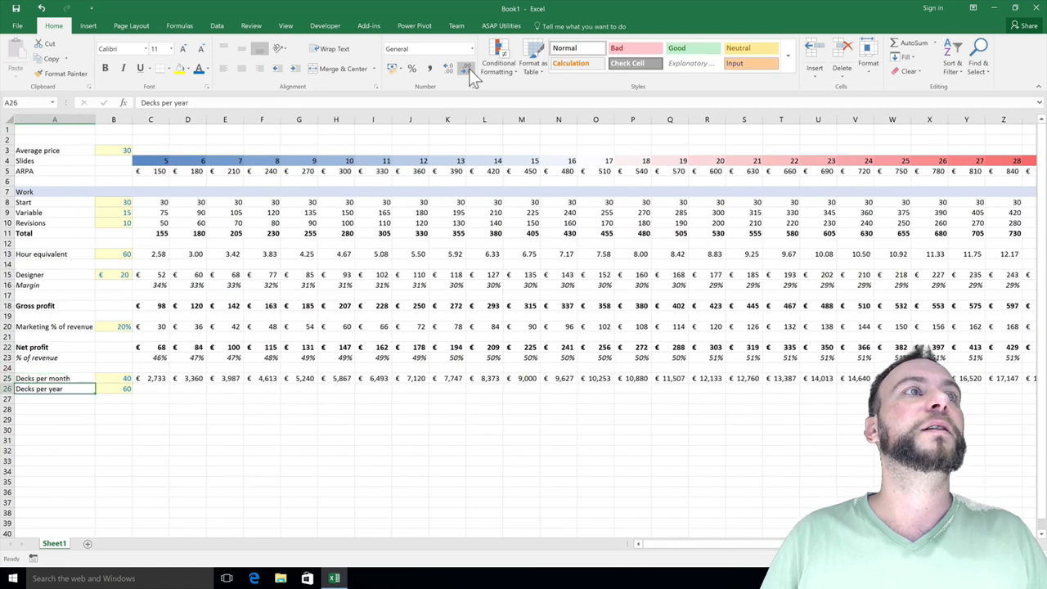
key(Right)
text(12)
key(Tab)
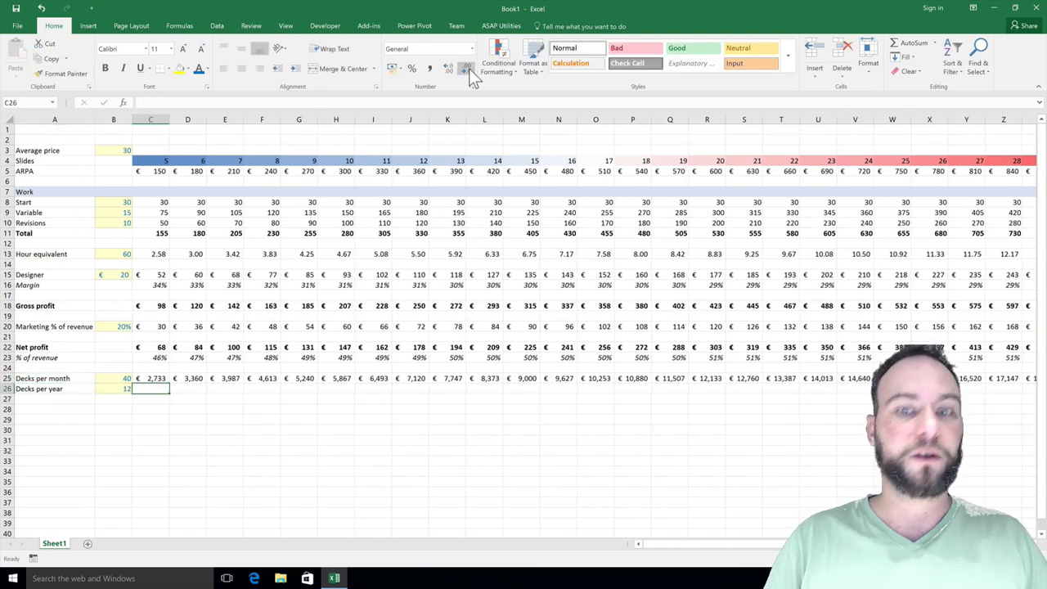
- Enter the formula =C25*$B$26 in C26 to calculate the yearly profit from the monthly profit
text(=)
key(Up)
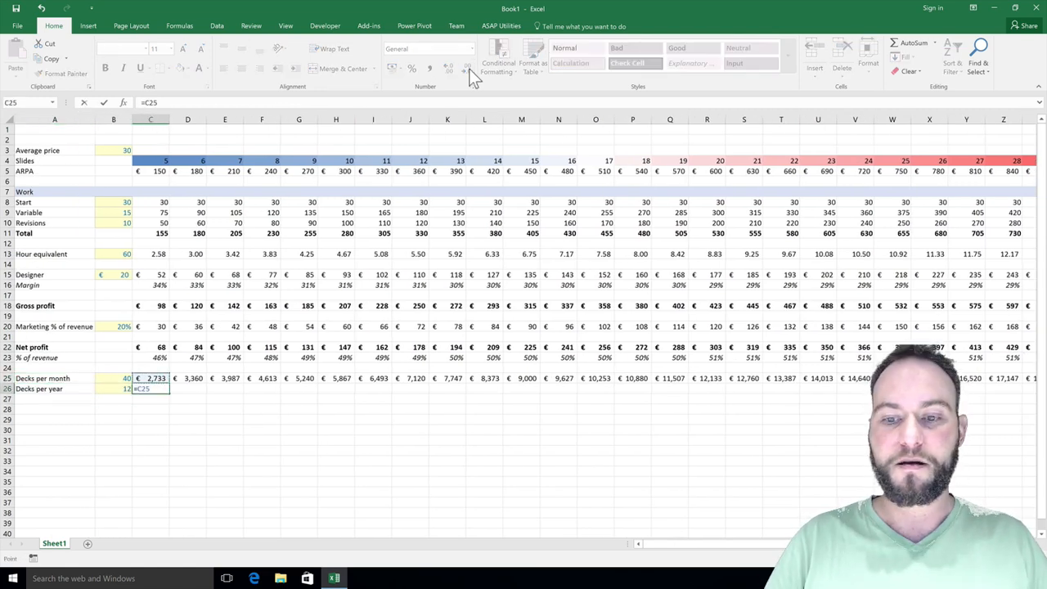
text(*)
key(Left)
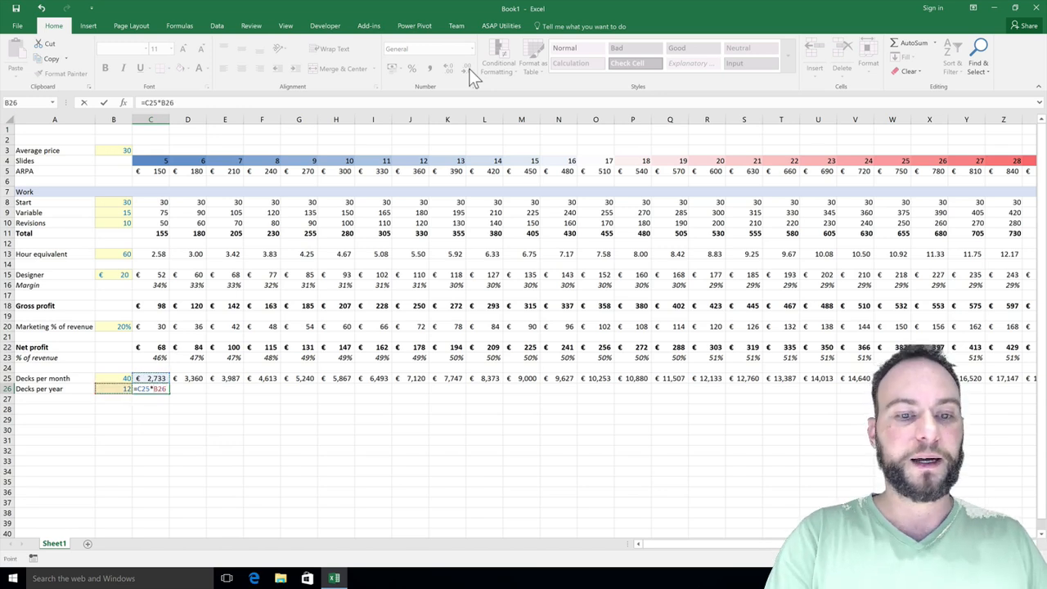
key(F4)
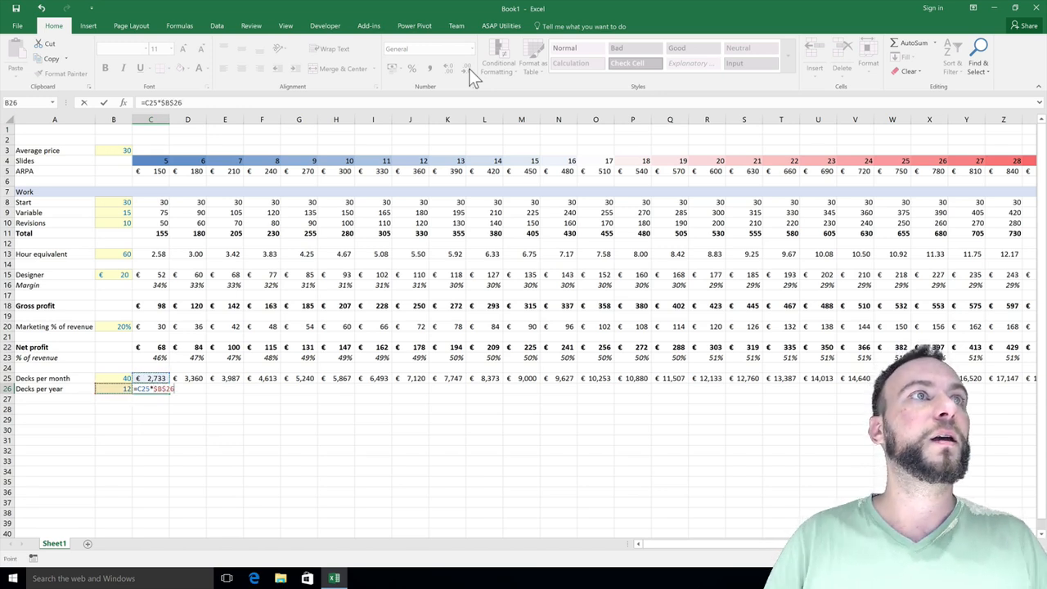
key(Return)
- Fill the yearly formula from C26 across to AA26 and widen columns C through AA to fit the amounts
key(Up)
key(ctrl+shift+Right)
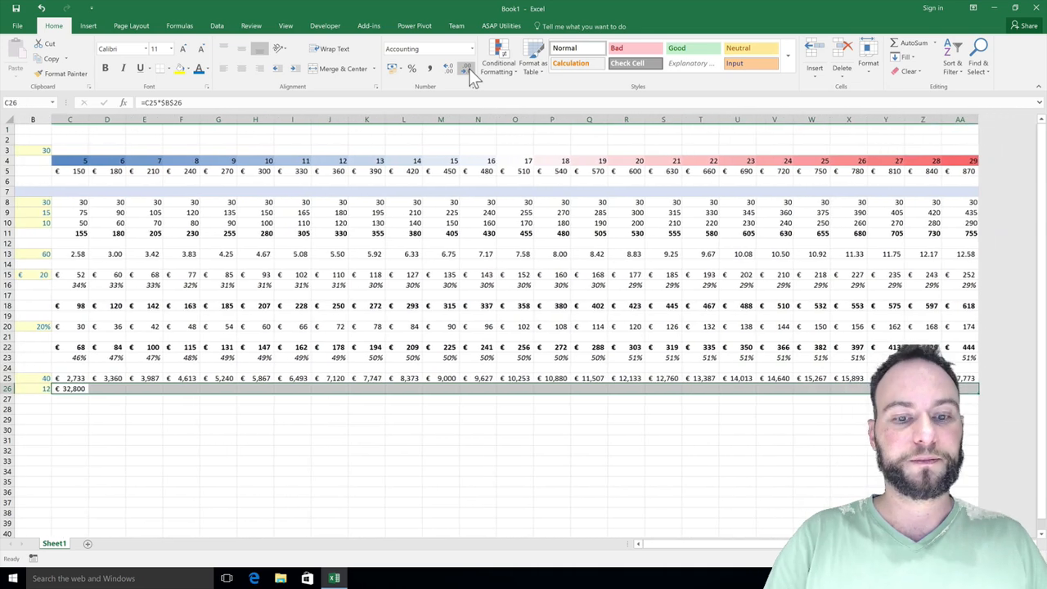
key(ctrl+r)
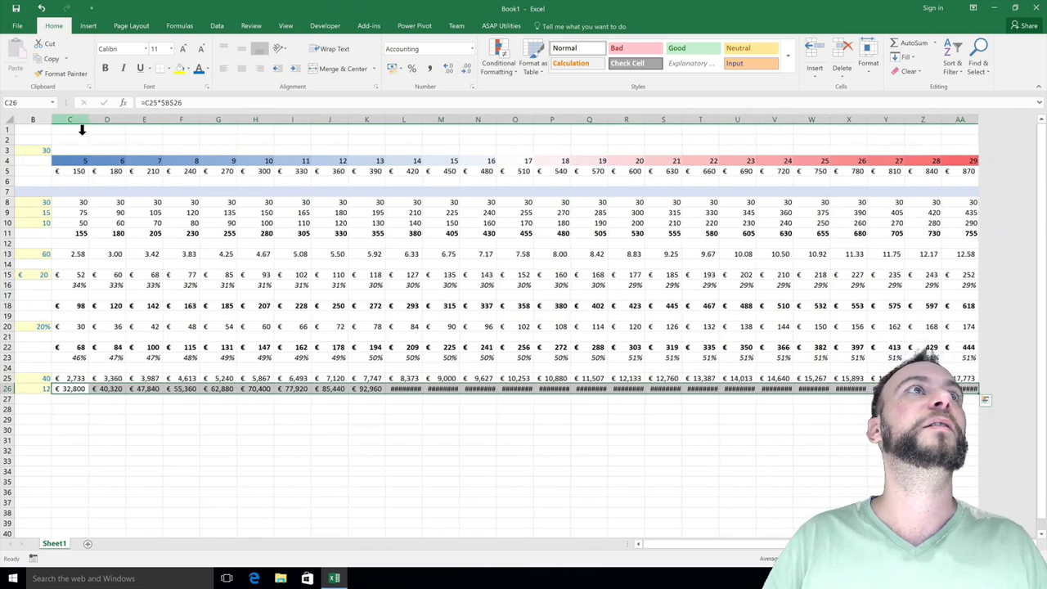
drag(84, 122, 952, 303)
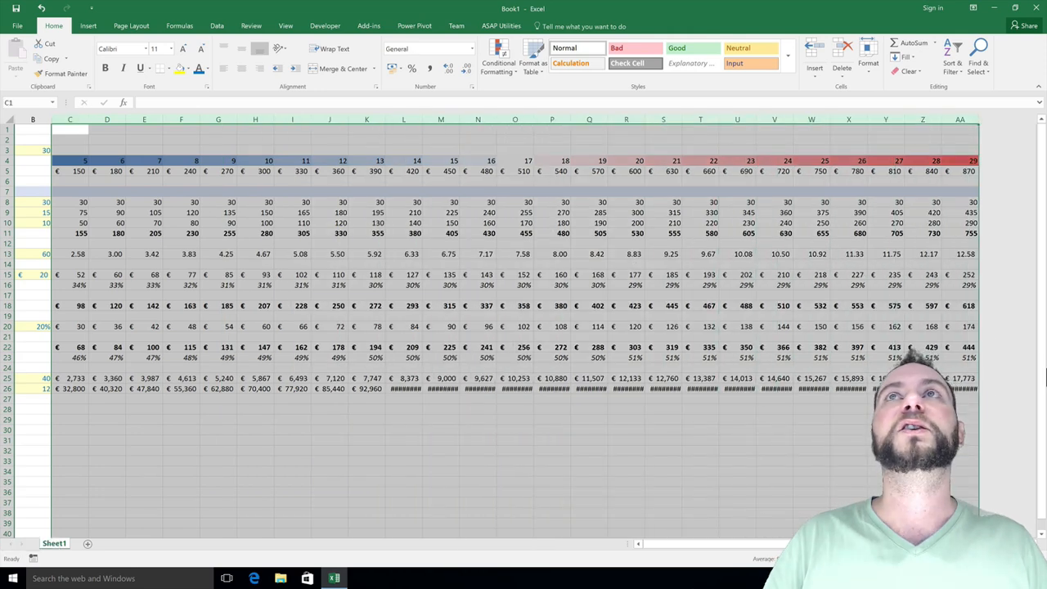
drag(834, 122, 841, 124)
- Examine the monthly and yearly profit in rows 25 and 26 across all slide counts
click(834, 379)
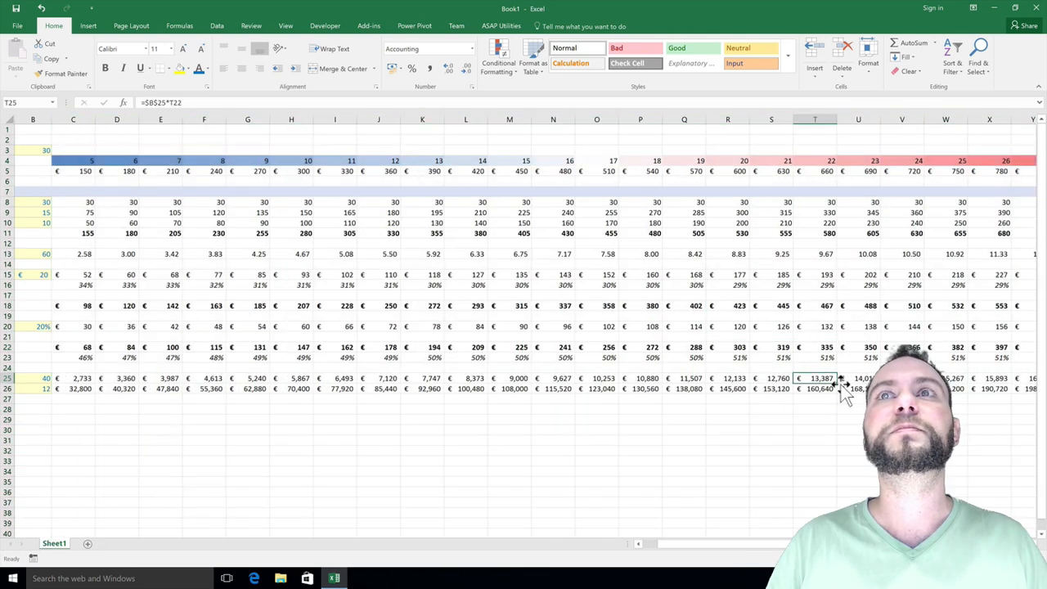
key(Left)
key(Left)
key(Left)
key(Left)
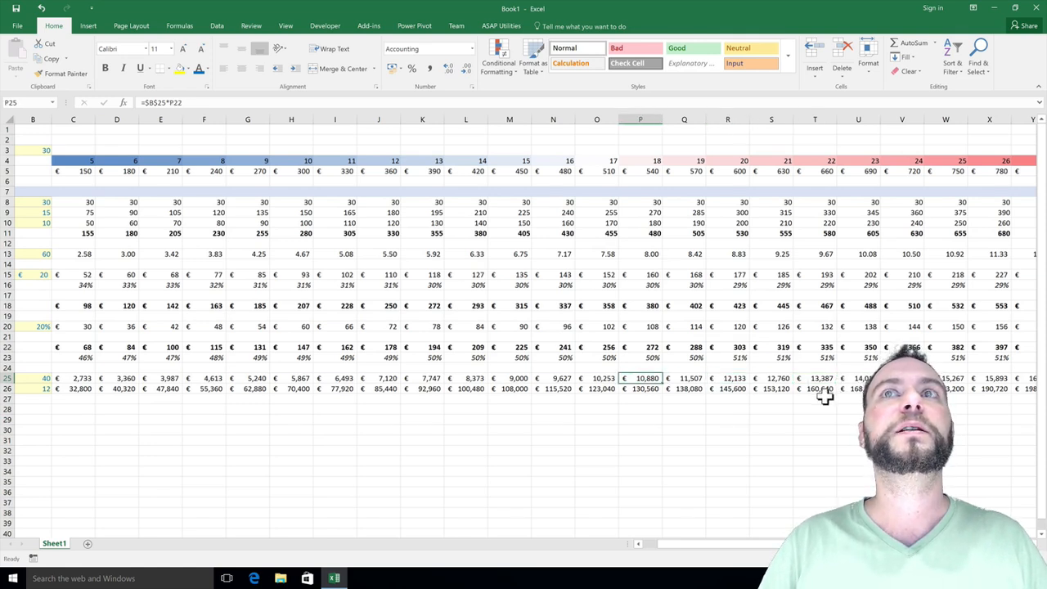
click(824, 391)
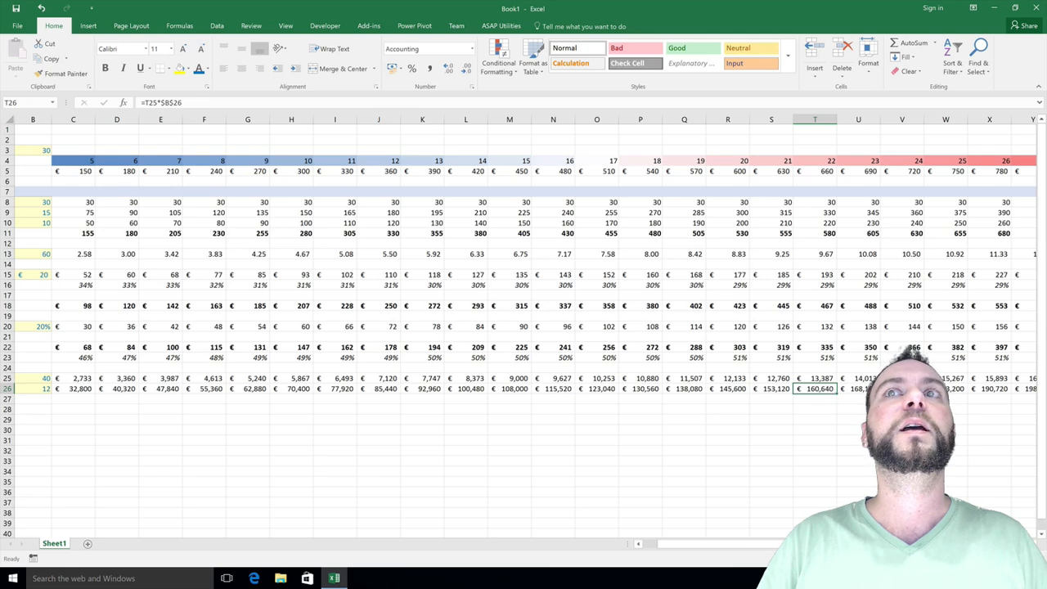
scroll(954, 397, left, 2)
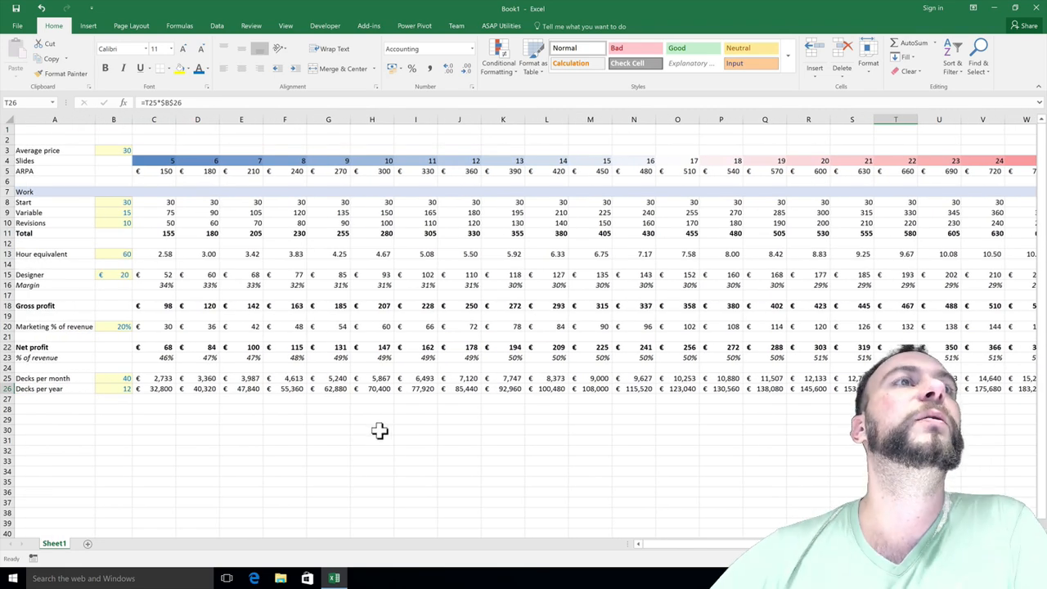
scroll(322, 404, right, 6)
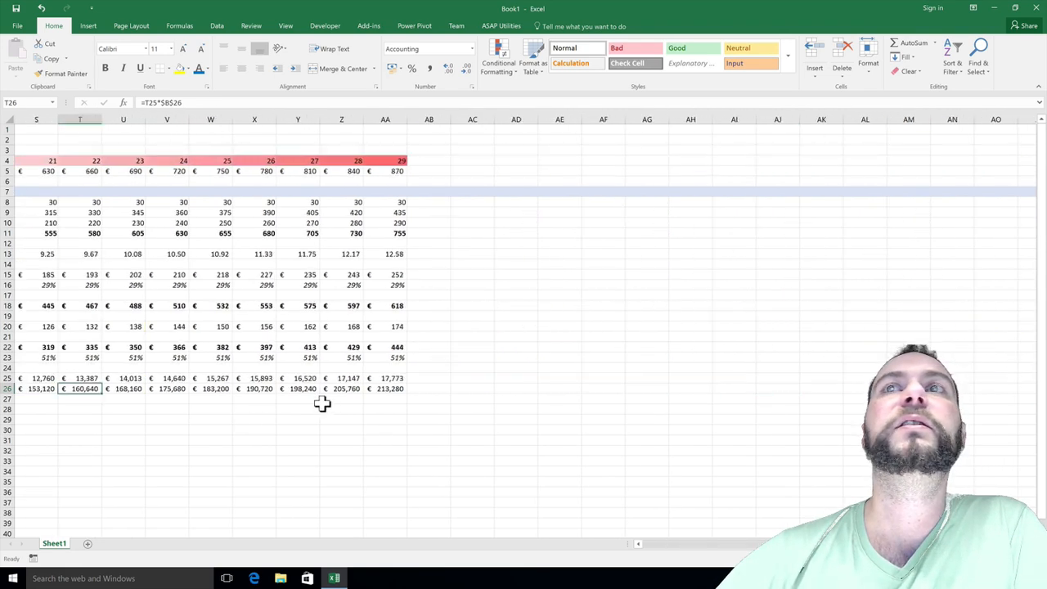
scroll(322, 404, right, 4)
scroll(322, 403, left, 7)
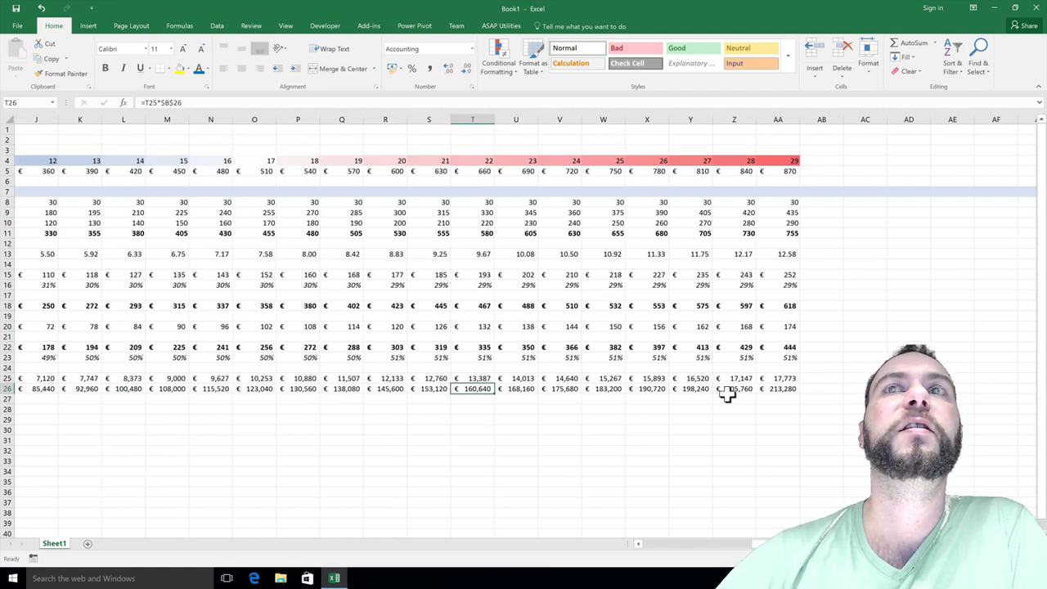
scroll(773, 388, left, 4)
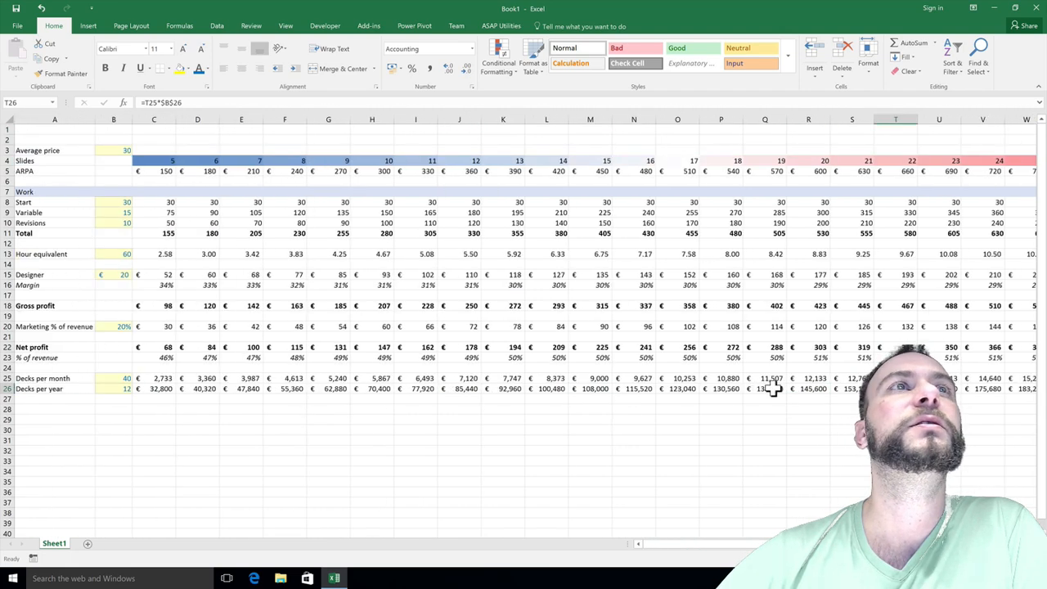
- Set Decks per month in B25 to 100 and check the monthly and yearly profit for 15 slides
click(124, 379)
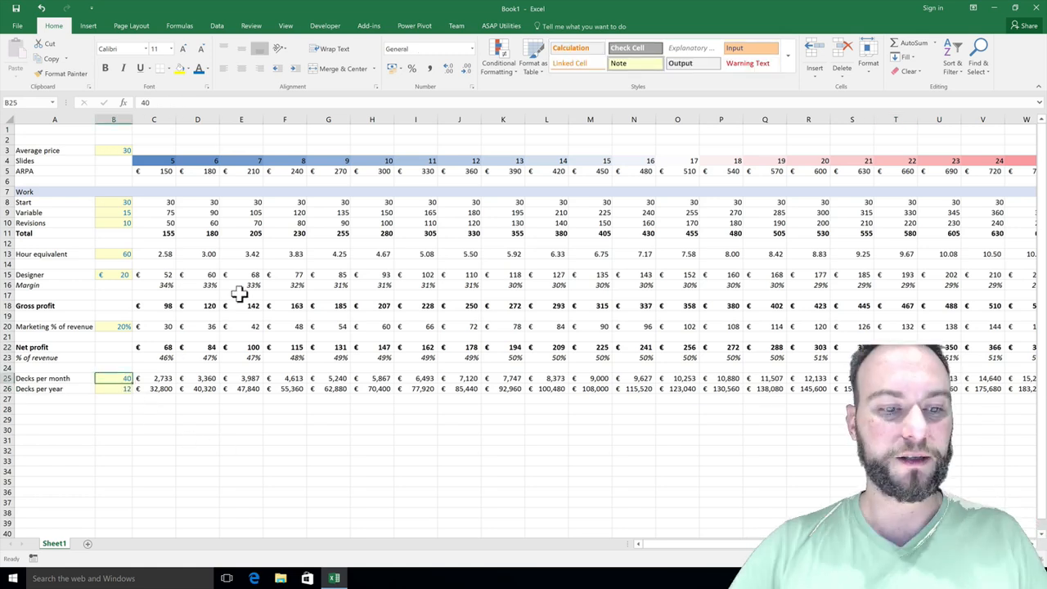
text(100)
key(Return)
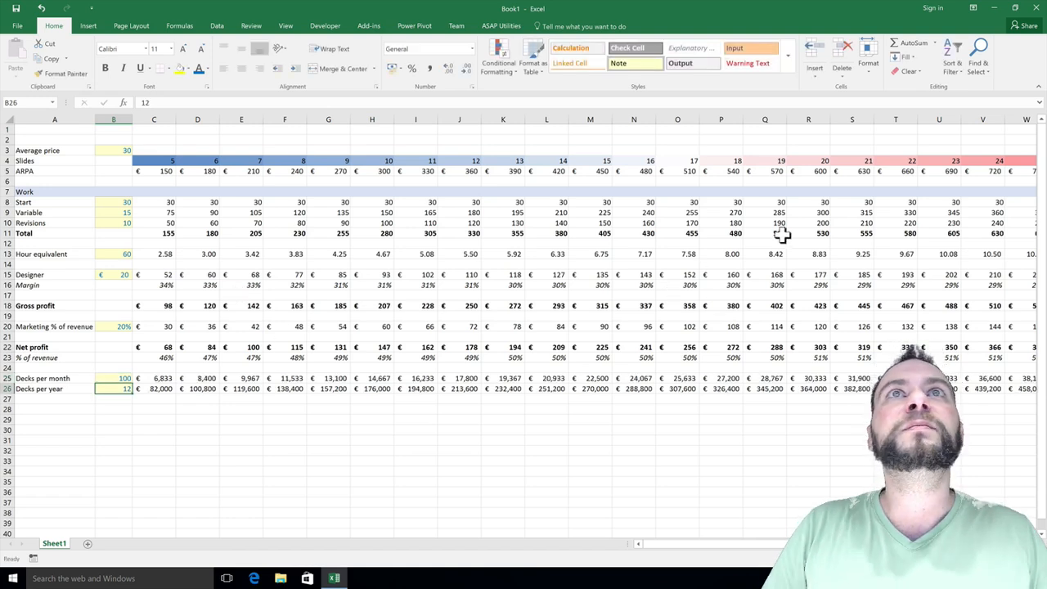
click(593, 378)
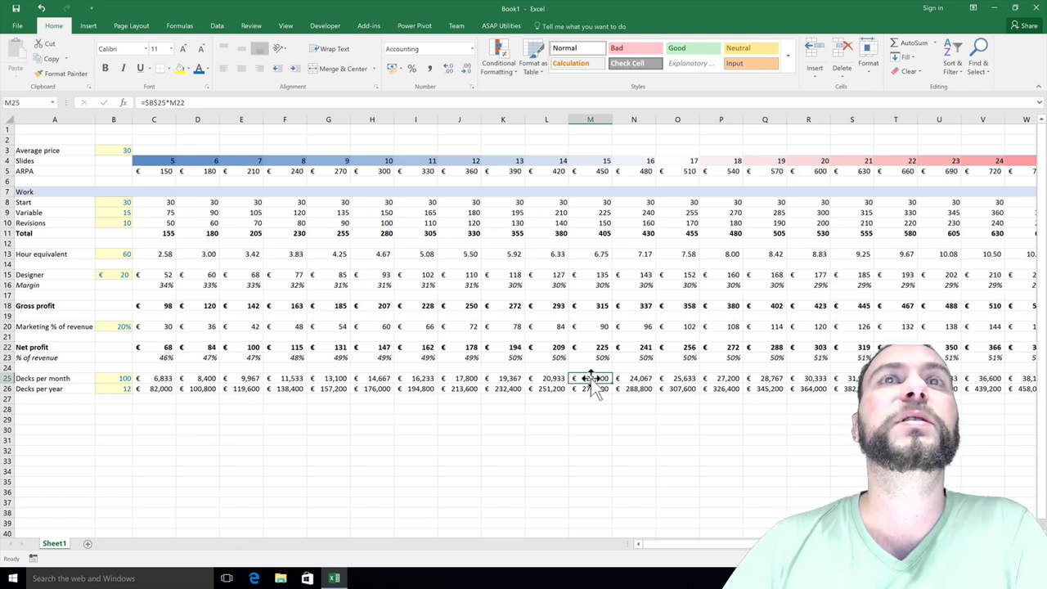
click(606, 398)
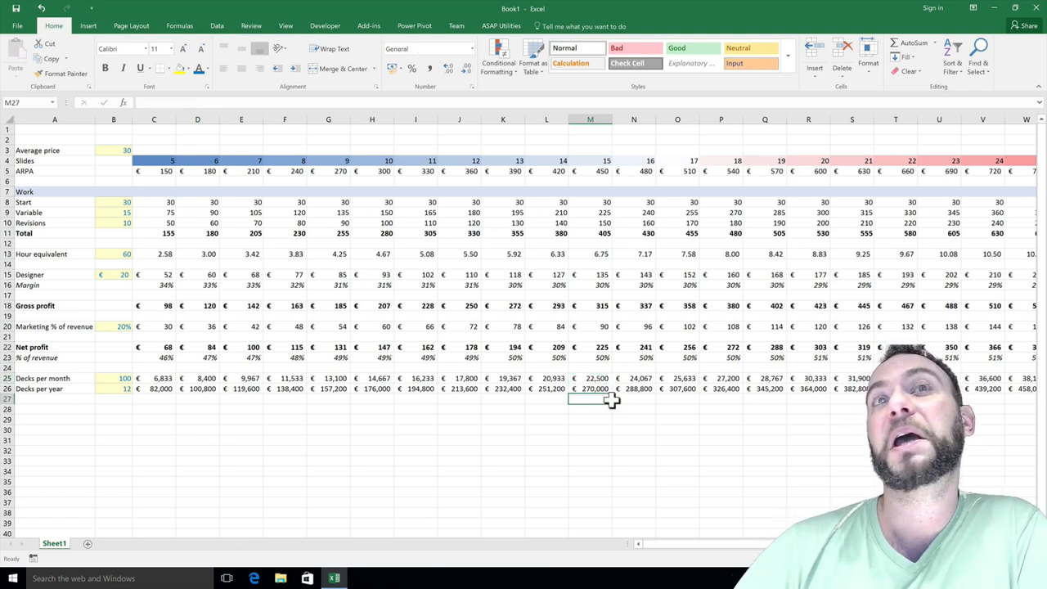
key(Up)
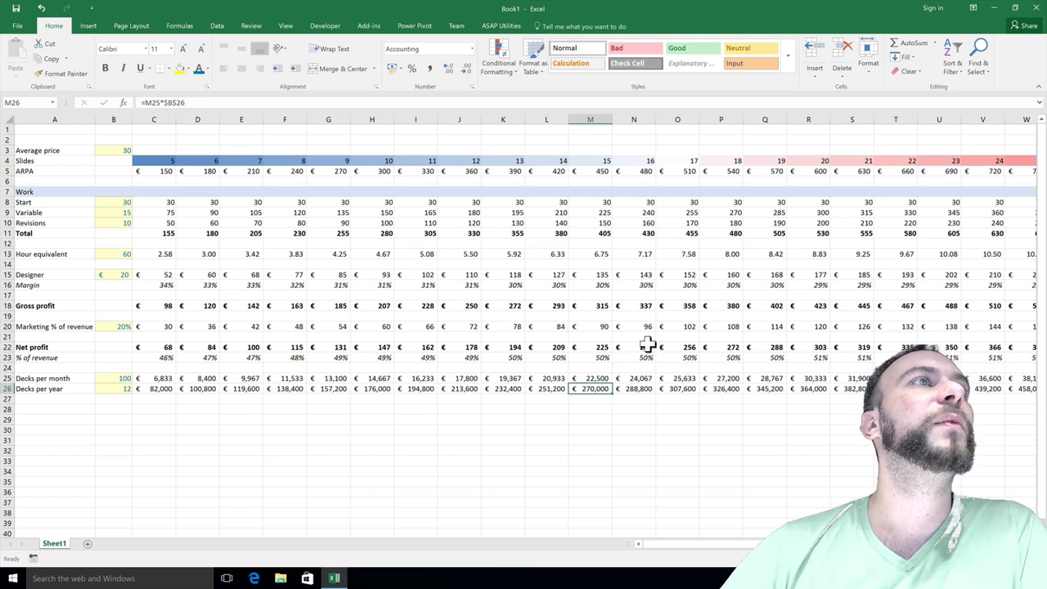
- Try a Designer rate of 25 in B15 and check the yearly profit for 15 slides
click(125, 276)
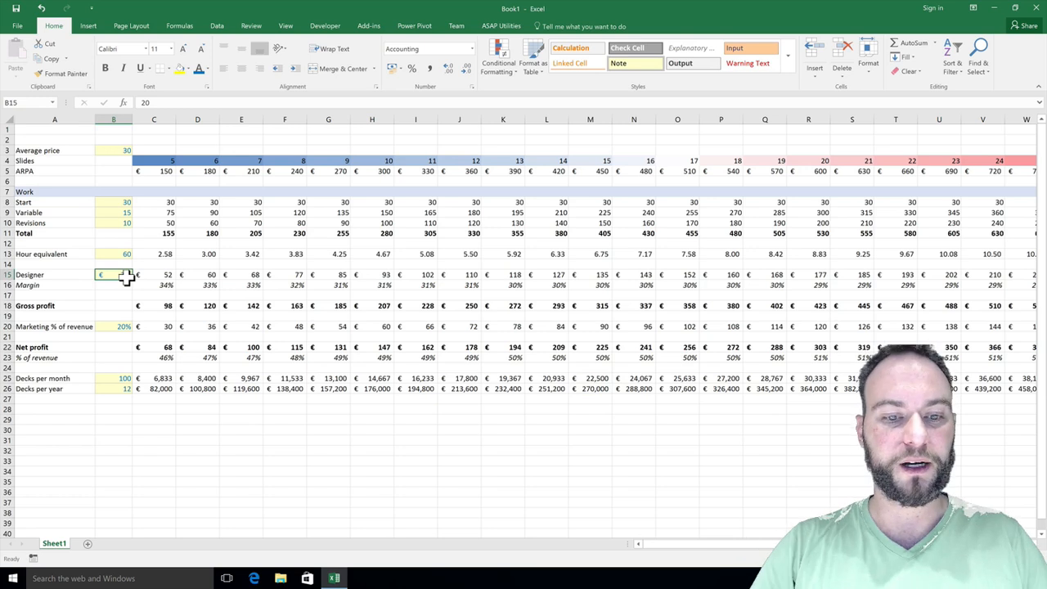
text(25)
key(Return)
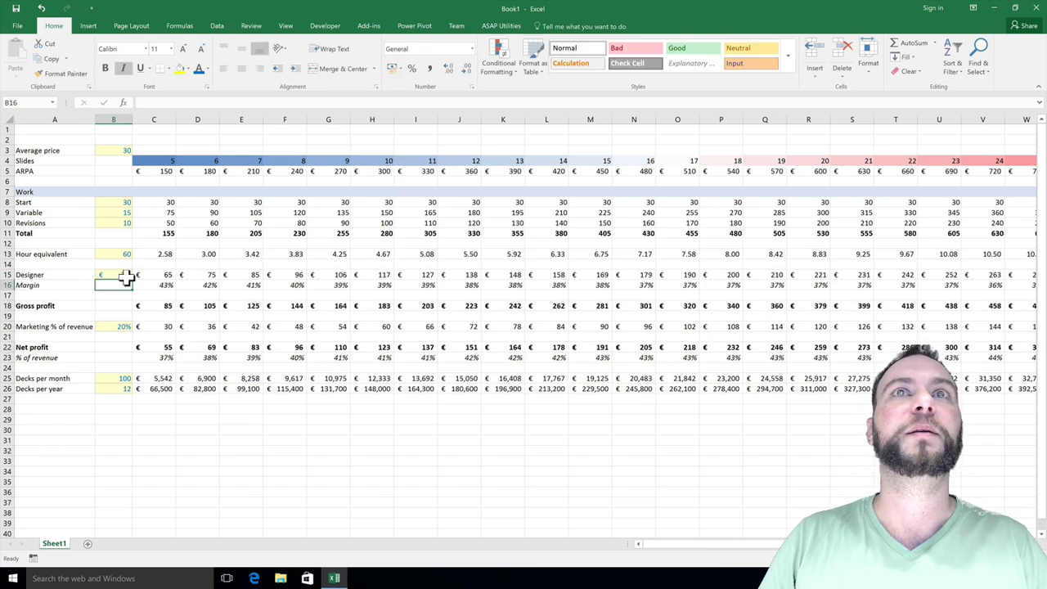
click(602, 390)
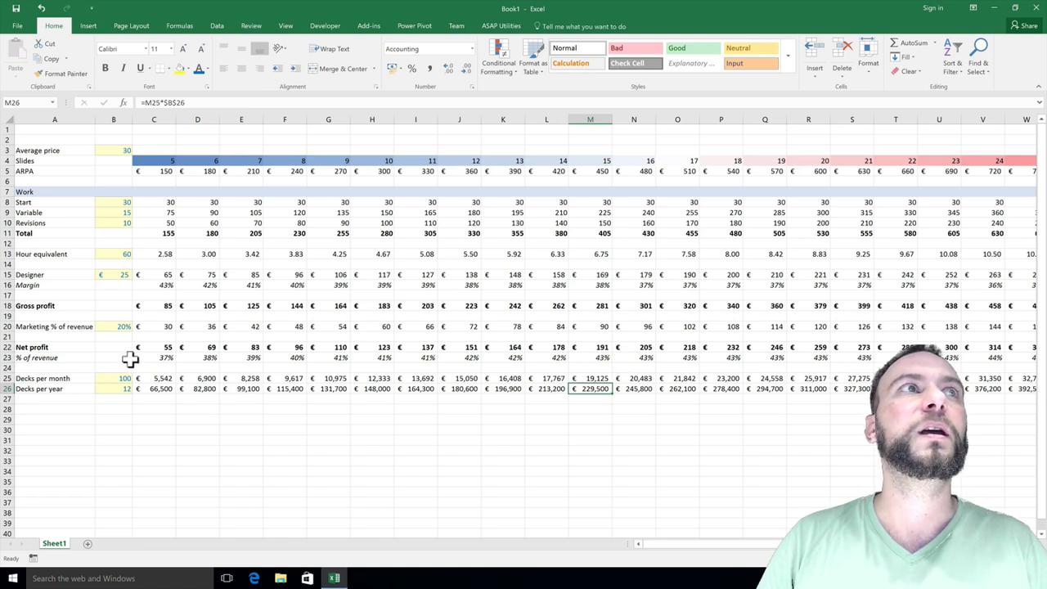
- Set the Designer rate in B15 to 15
click(120, 275)
text(15)
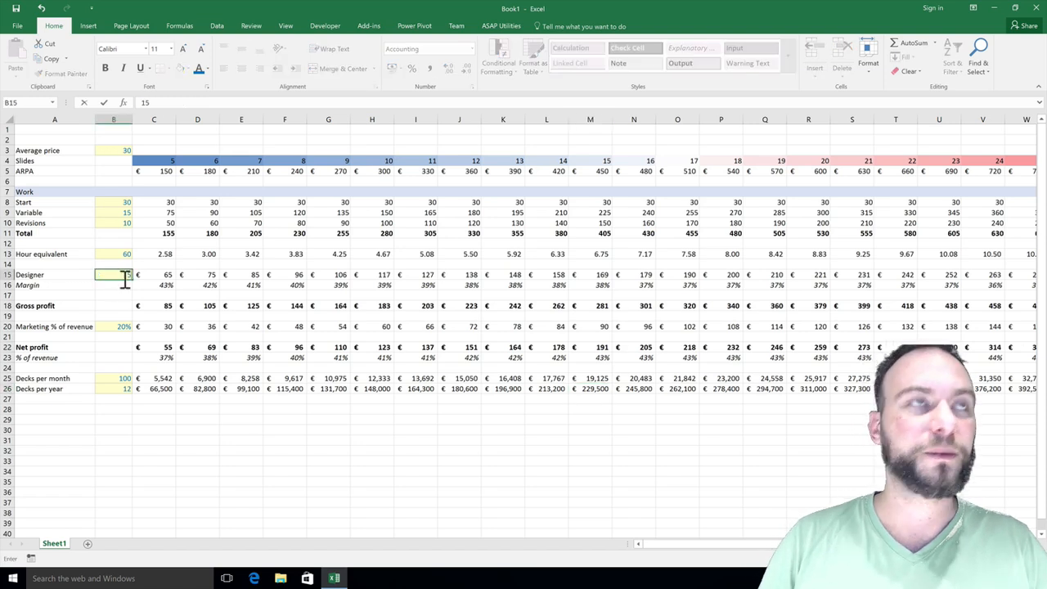
key(Return)
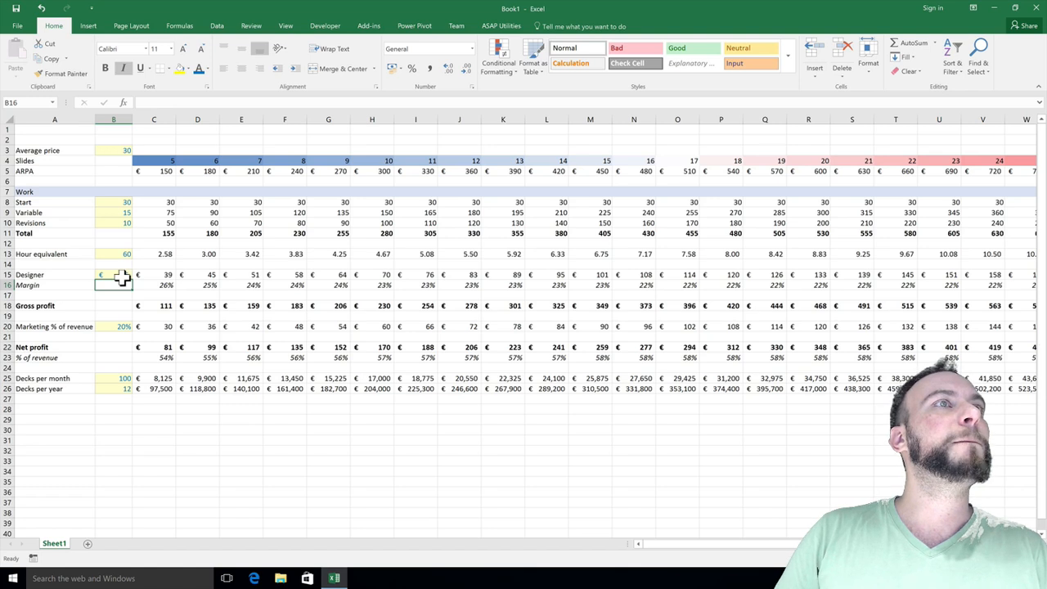
- Set Marketing % of revenue in B20 to 25%
key(Down)
key(Down)
key(Down)
key(Down)
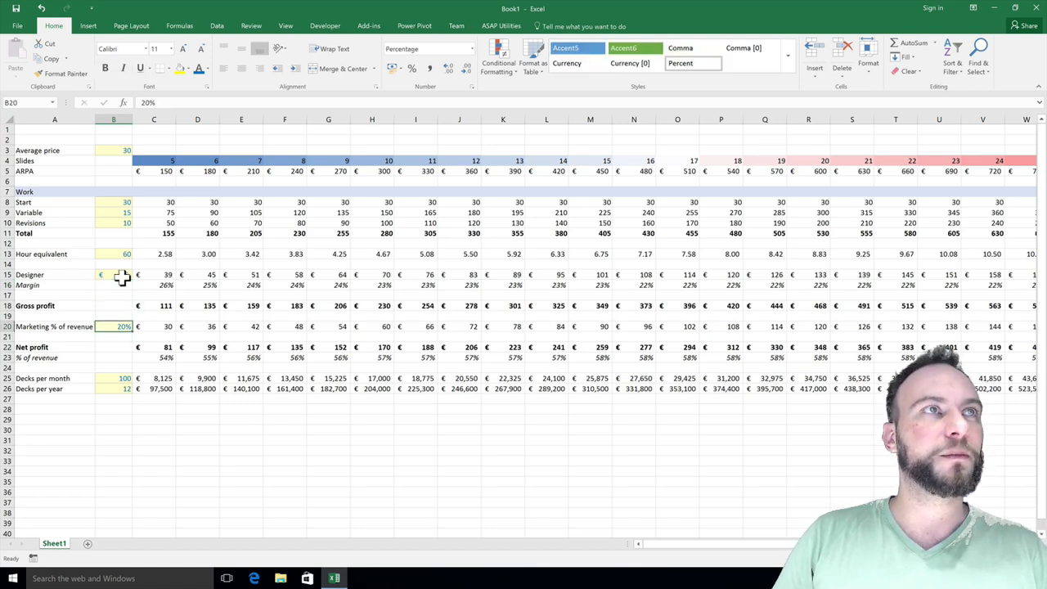
text(25)
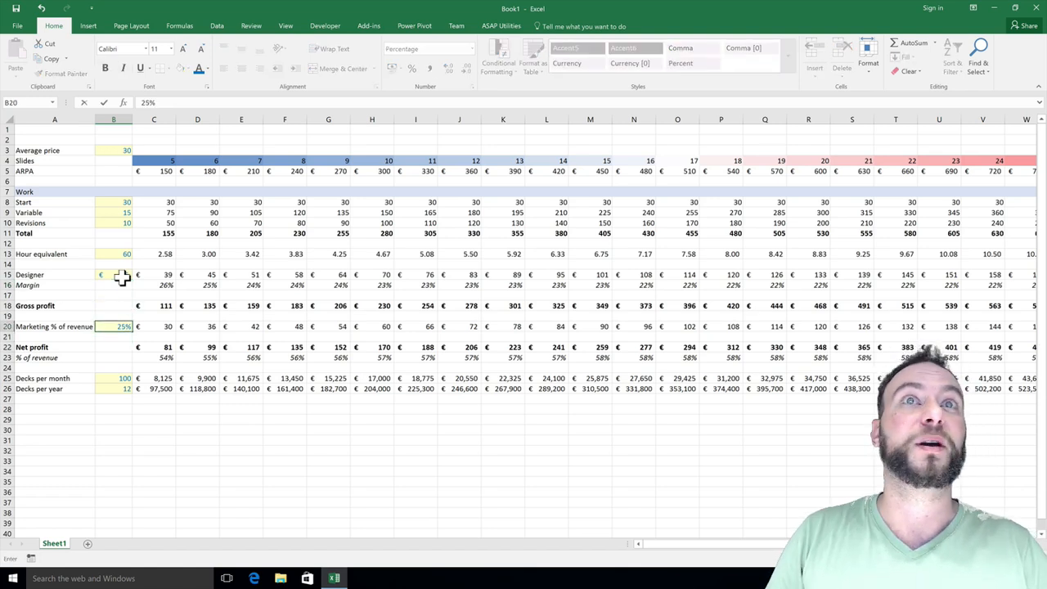
key(Return)
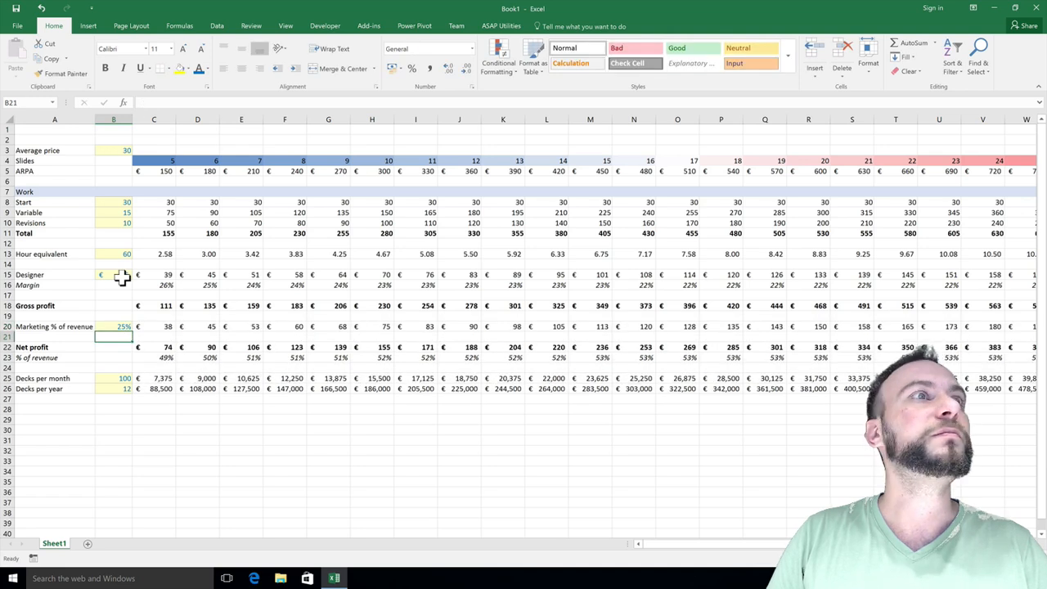
- Set Decks per month in B25 to 200
key(Down)
key(Down)
key(Down)
key(Down)
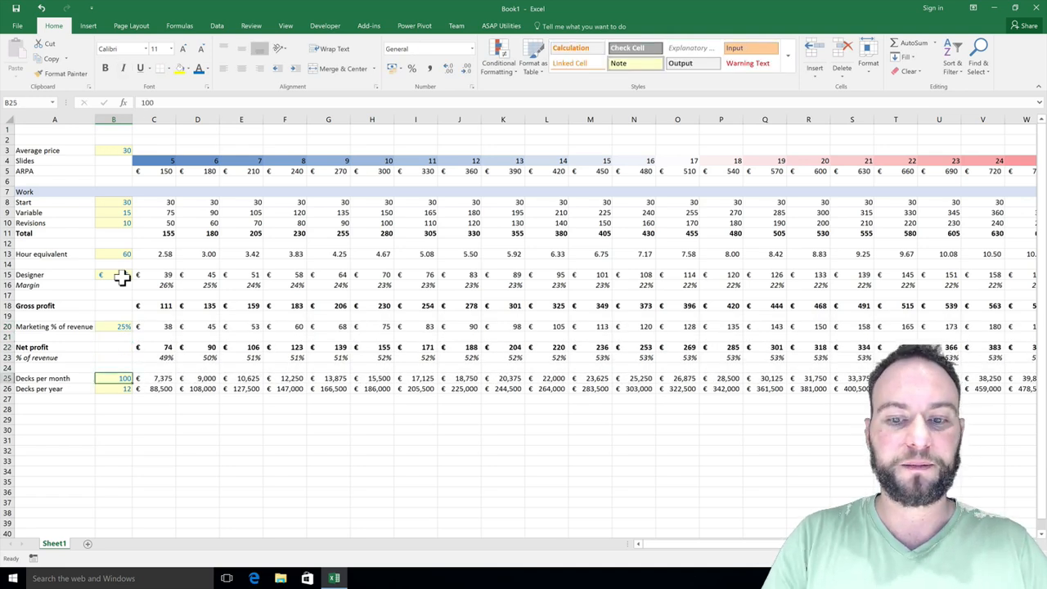
text(200)
key(Return)
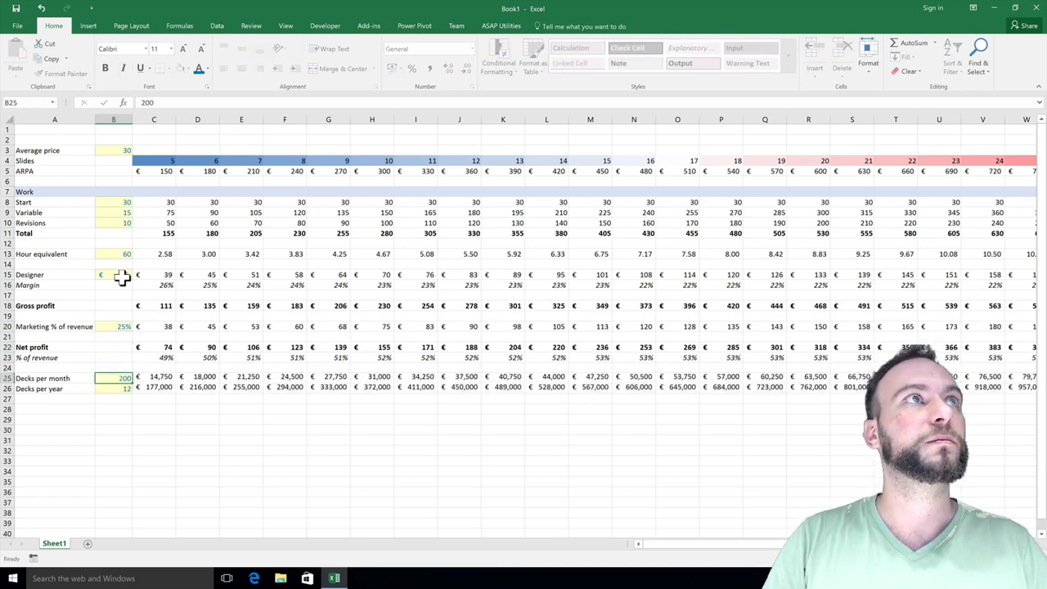
- Check the monthly and yearly profit for 15 slides in rows 25 and 26
key(Right)
key(Right)
key(Right)
key(Right)
key(Right)
key(Right)
key(Right)
key(Right)
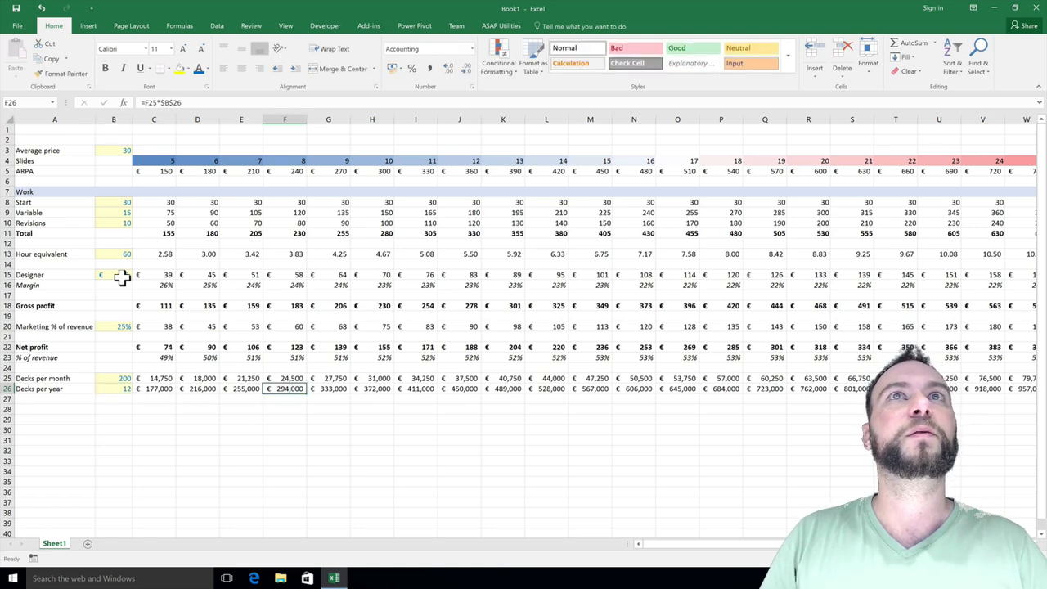
key(Right)
key(Right)
key(Right)
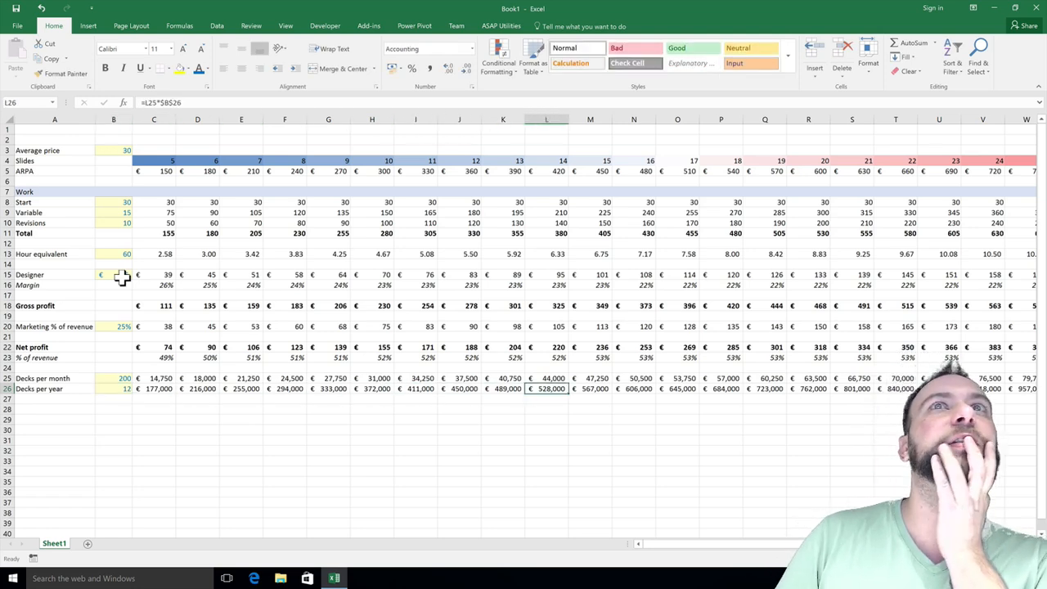
key(Up)
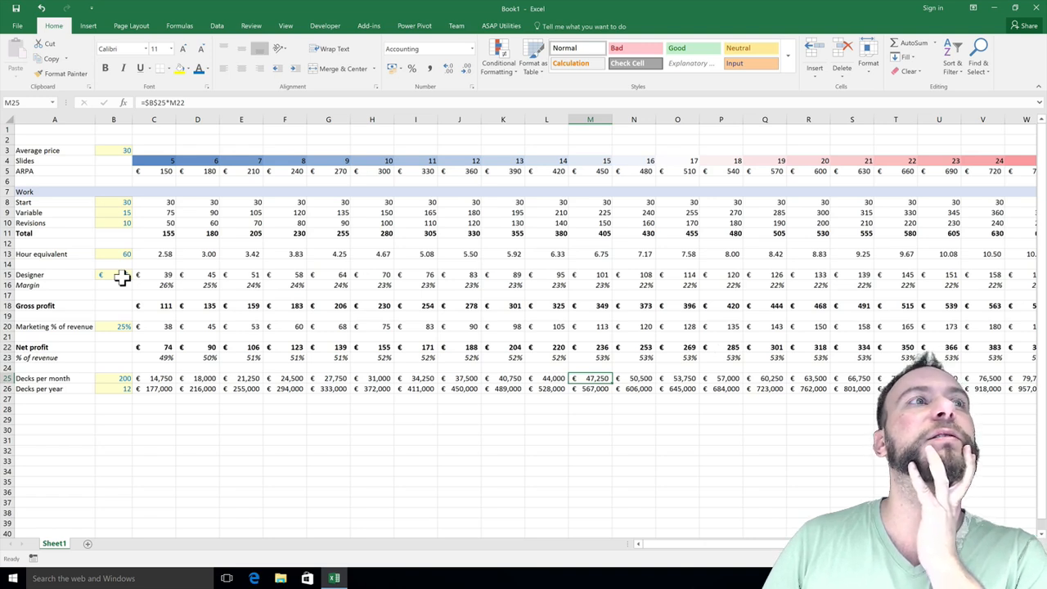
key(Down)
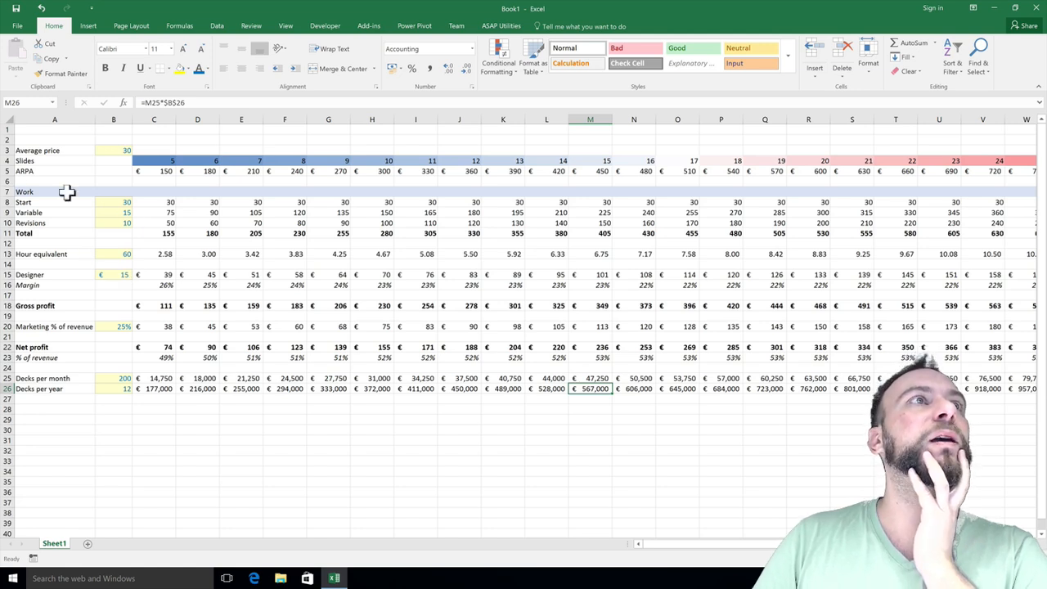
- Try a Variable work value of 10 in B9 and check the yearly profit for 15 slides
click(131, 214)
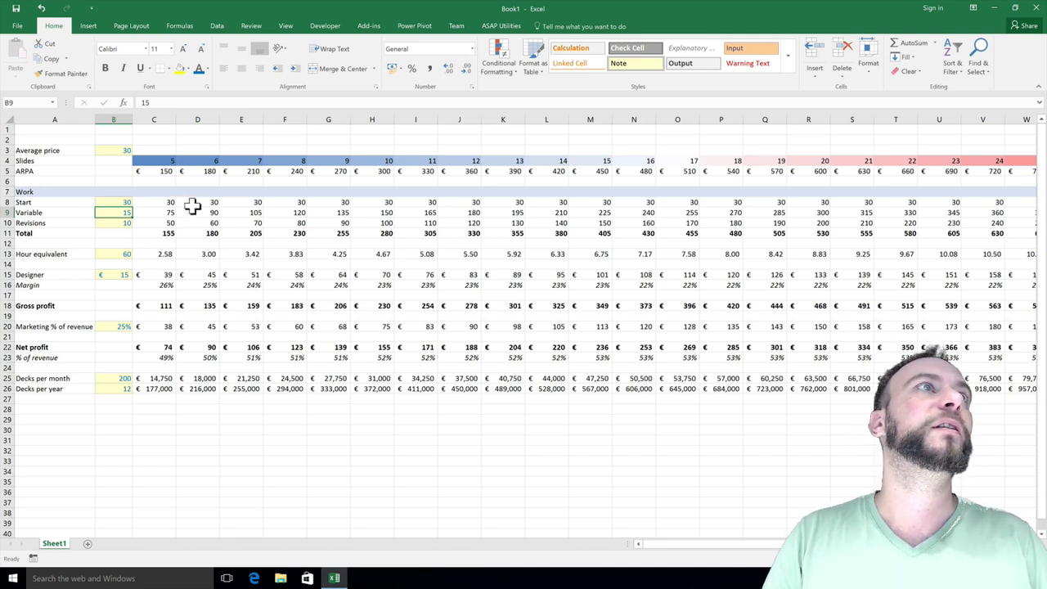
text(1)
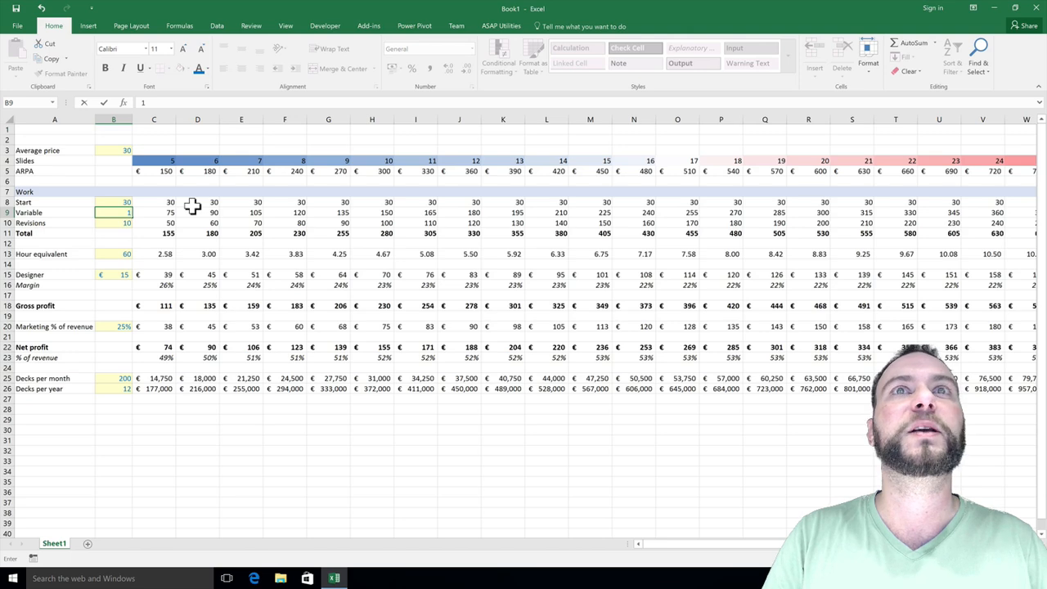
text(0)
key(Return)
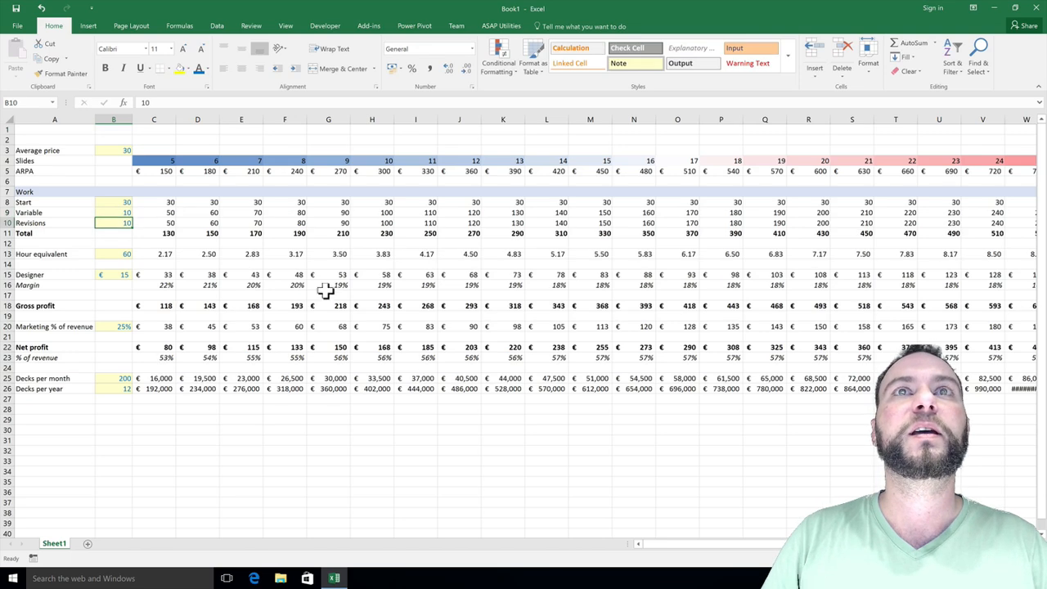
click(603, 391)
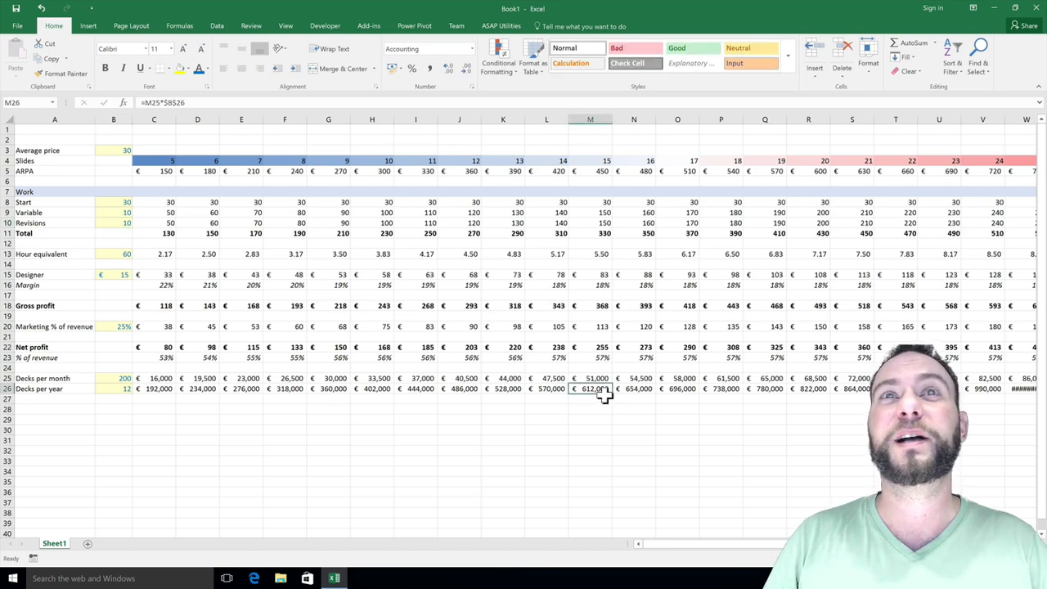
- Set the Variable work value in B9 back to 15
click(131, 215)
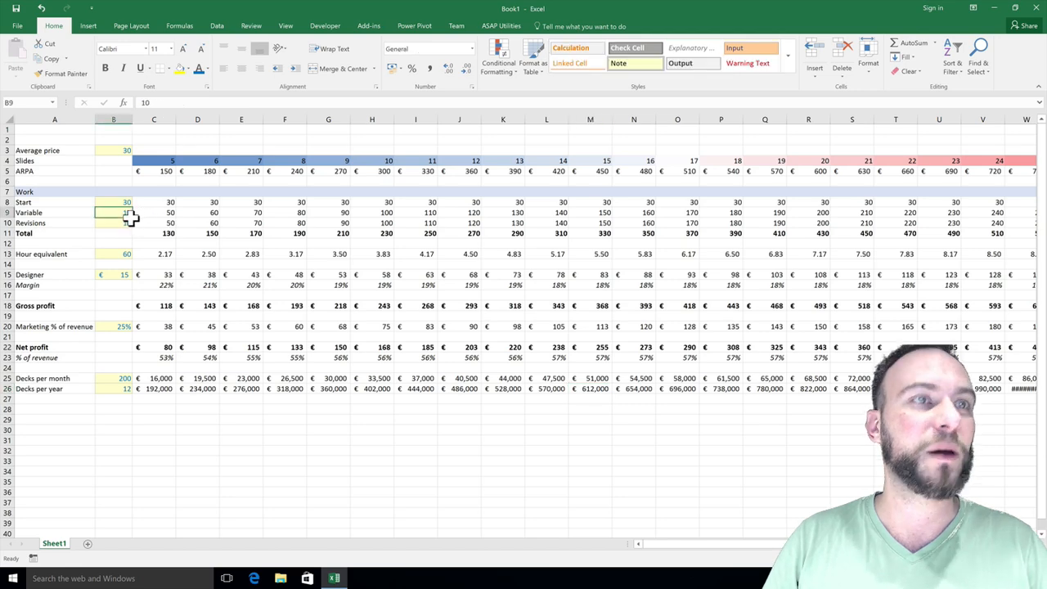
text(15)
key(Return)
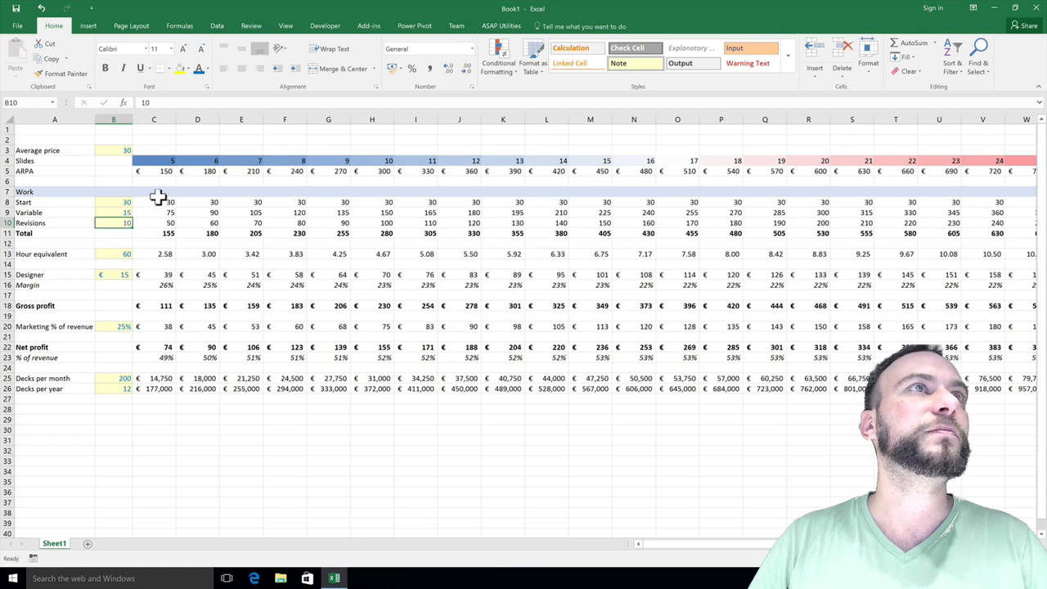
- Try a Revisions value of 5 in B10 and undo the change
text(5)
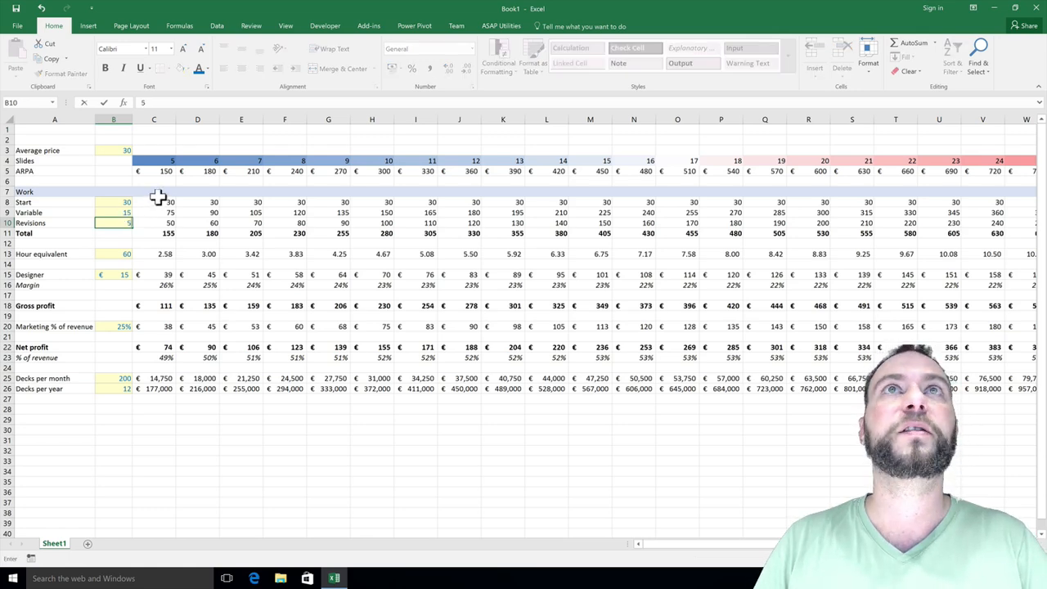
key(Return)
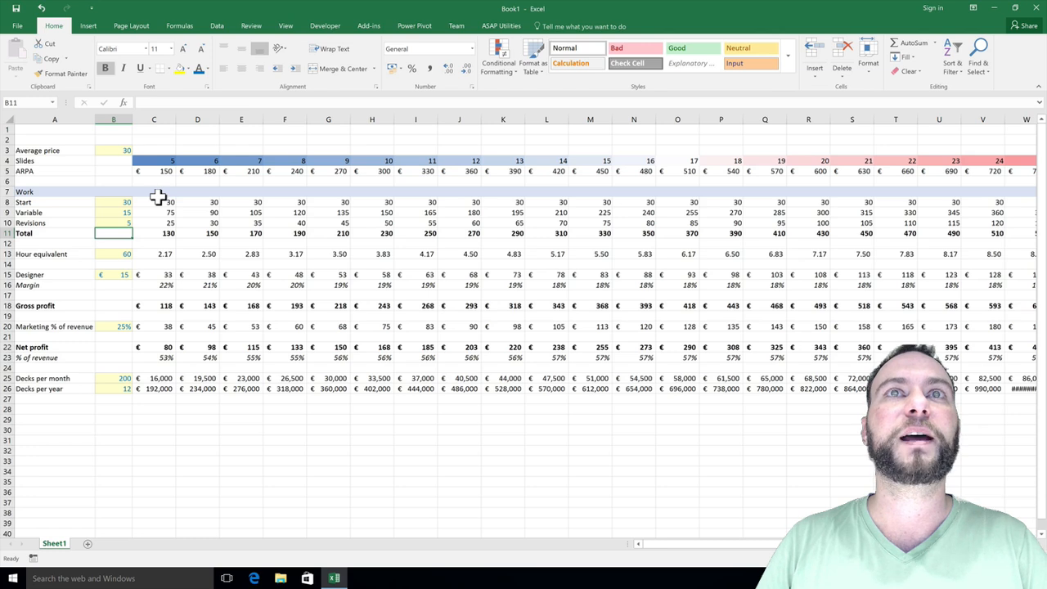
key(ctrl+z)
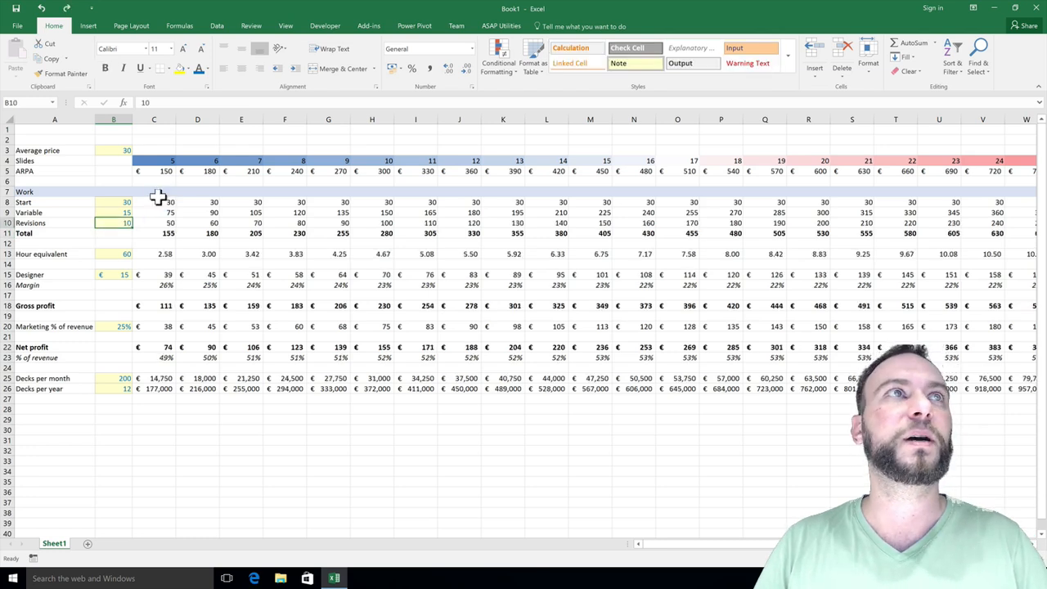
- Try an Average price of 40 in B3 and undo the change
key(Up)
key(Up)
key(Up)
key(Up)
key(Up)
key(Up)
key(Up)
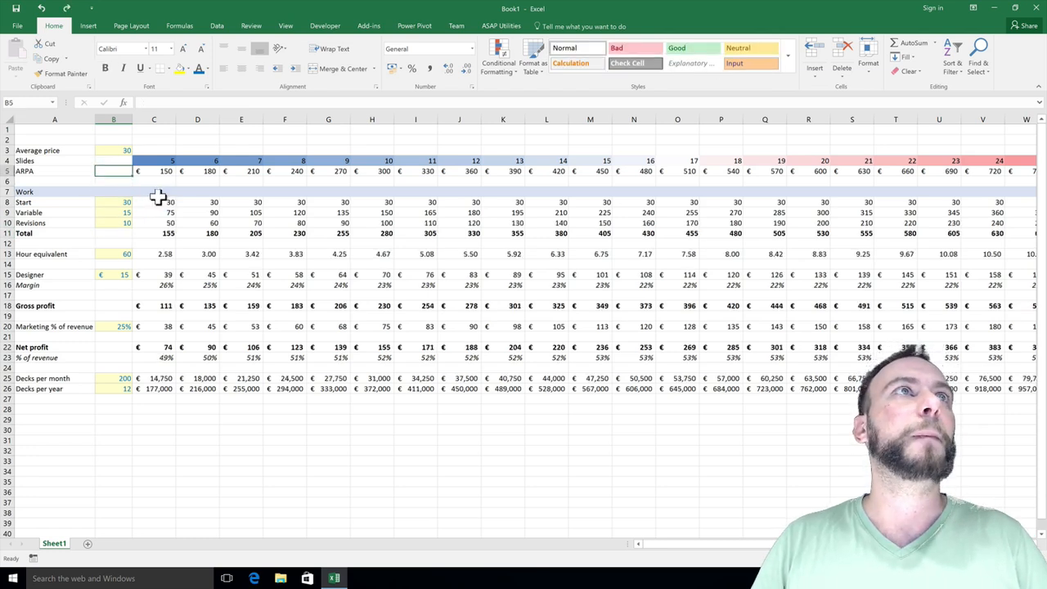
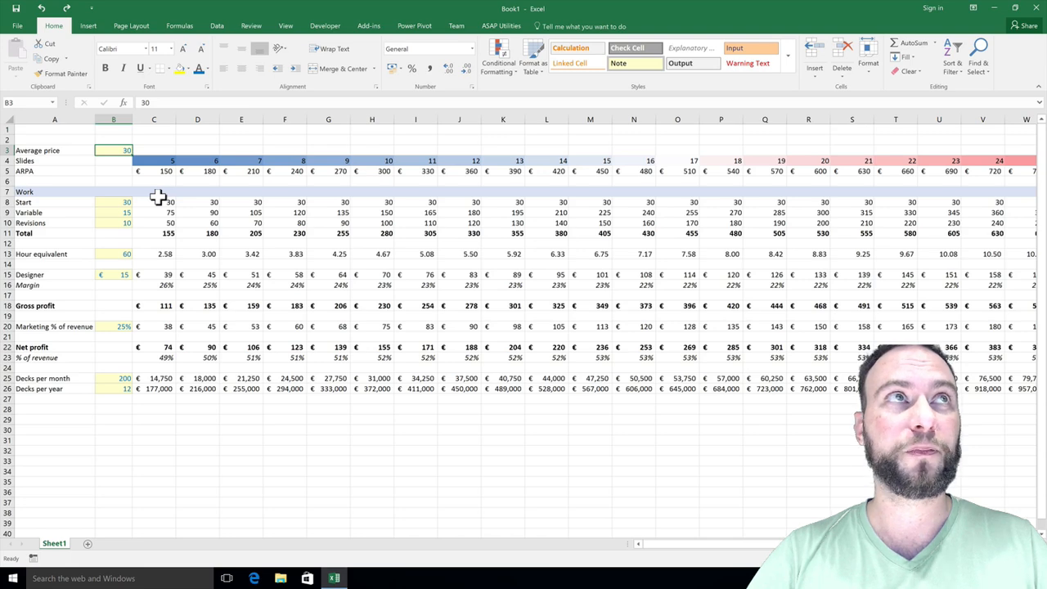
text(40)
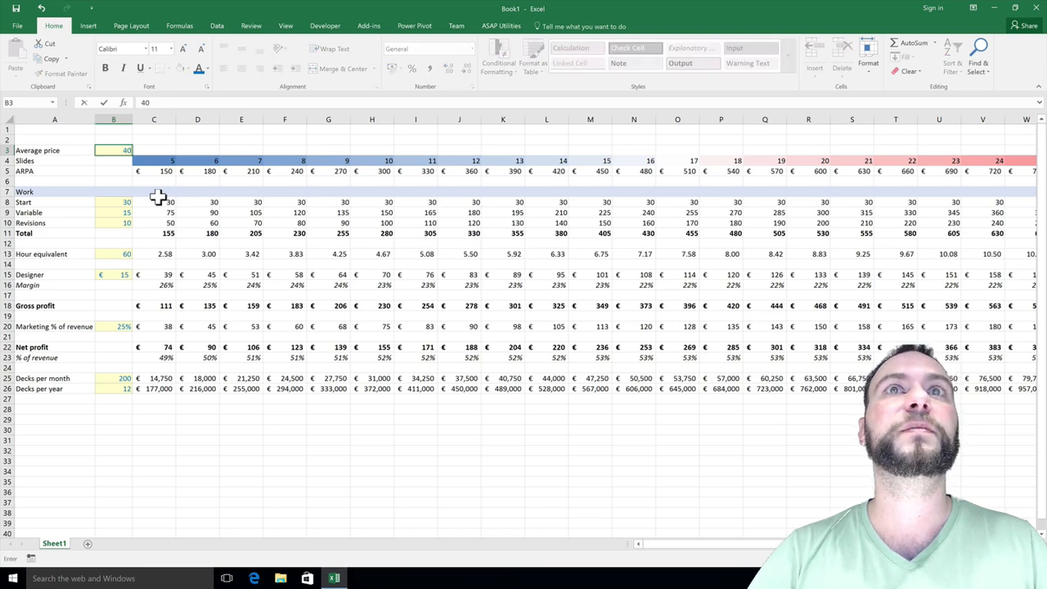
key(Return)
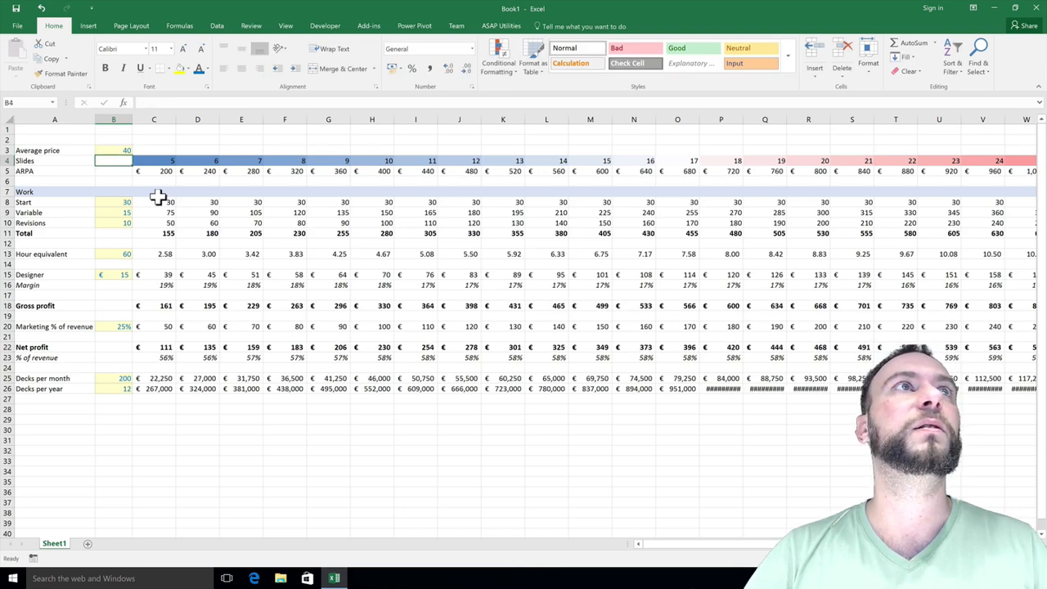
key(ctrl+z)
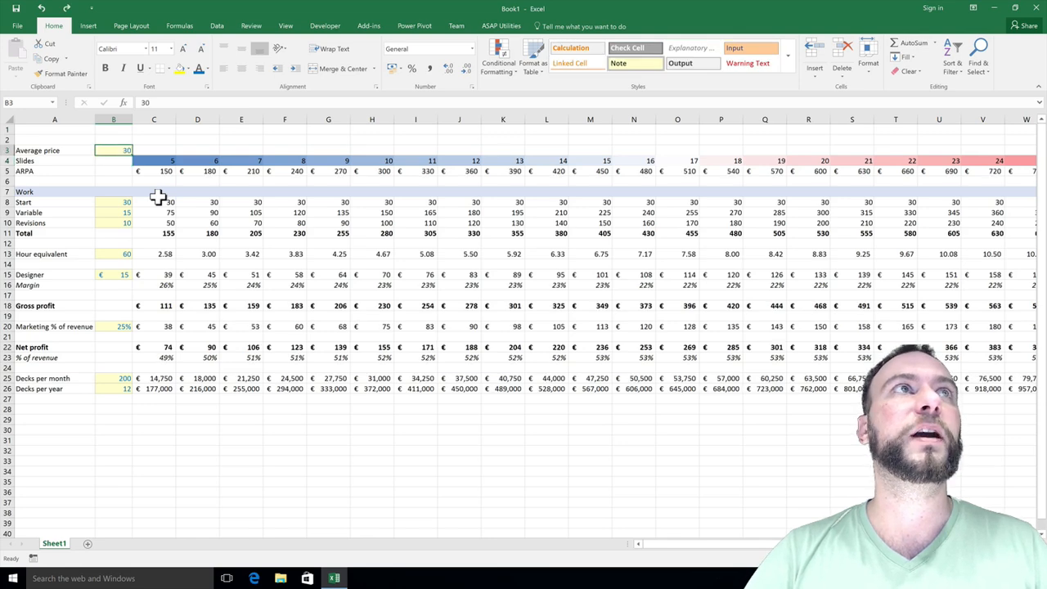
- Try Average prices of 40 and 50 in B3
text(40)
key(Return)
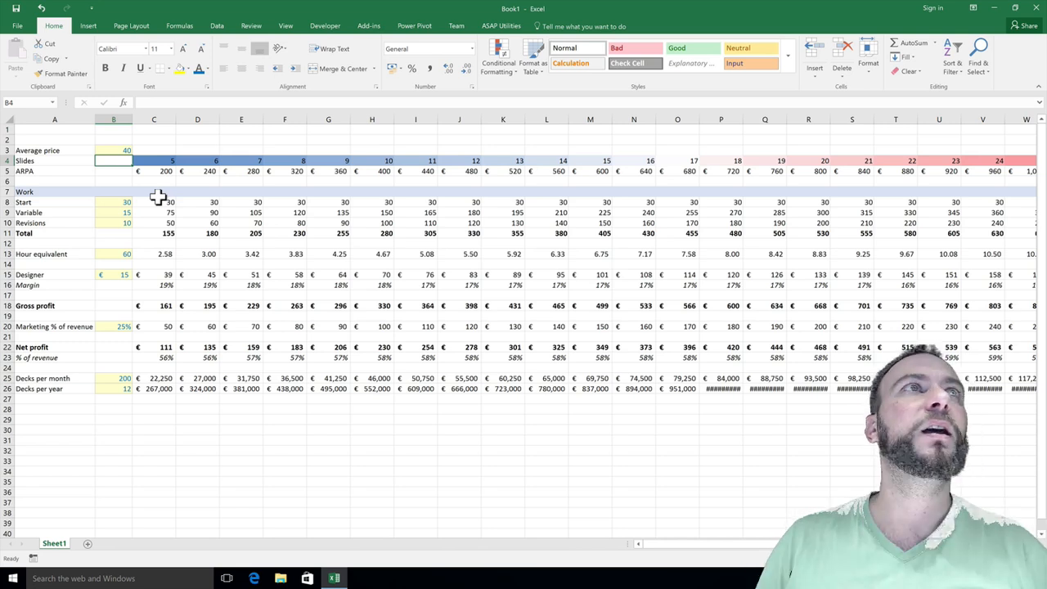
key(Up)
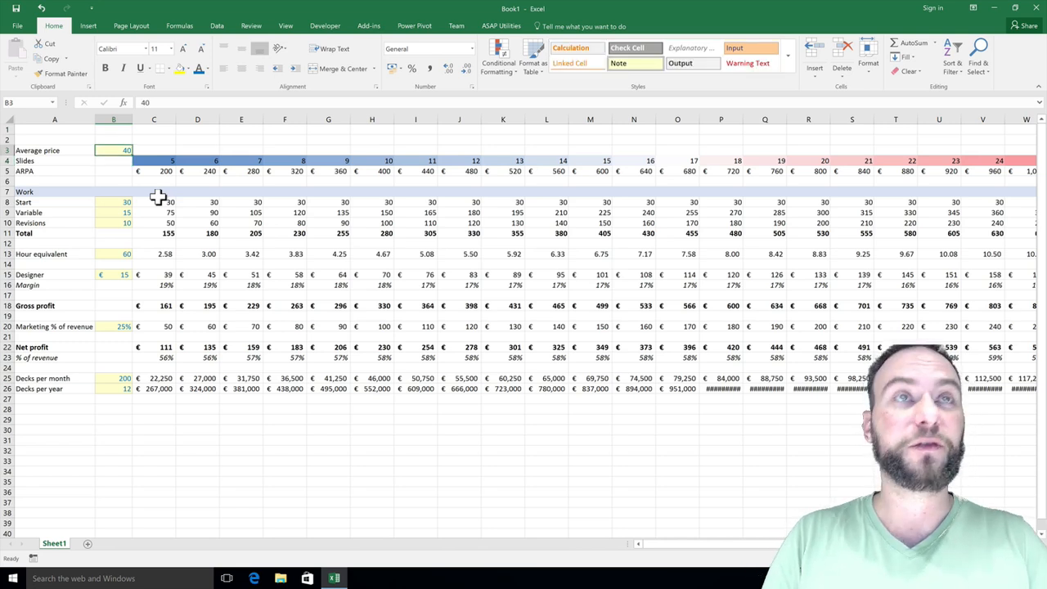
text(50)
key(Return)
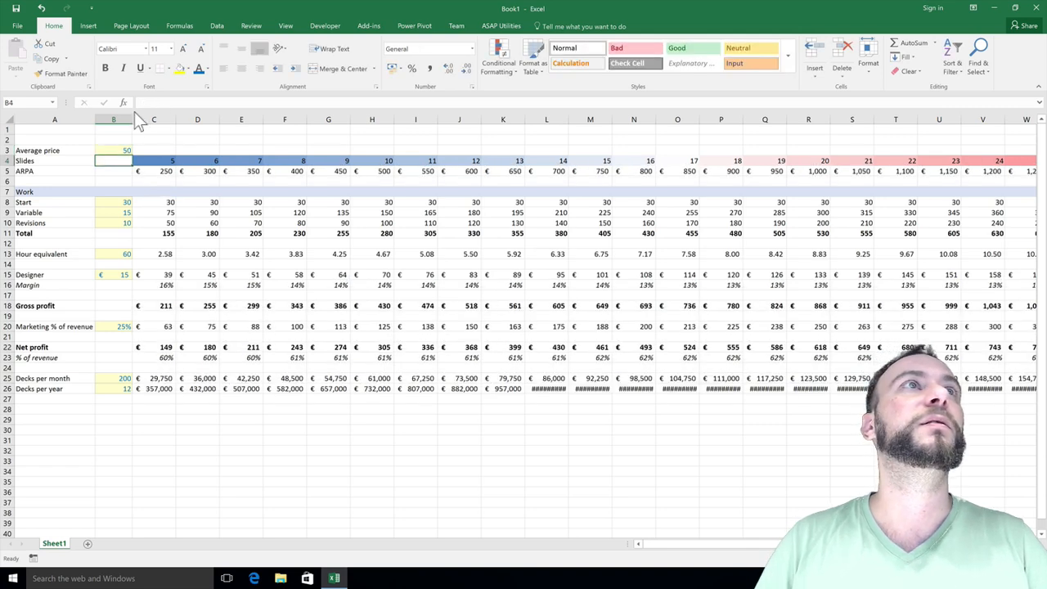
- Widen columns B through AA so the yearly profits fit, and check the monthly profit for 13 slides
drag(129, 120, 973, 224)
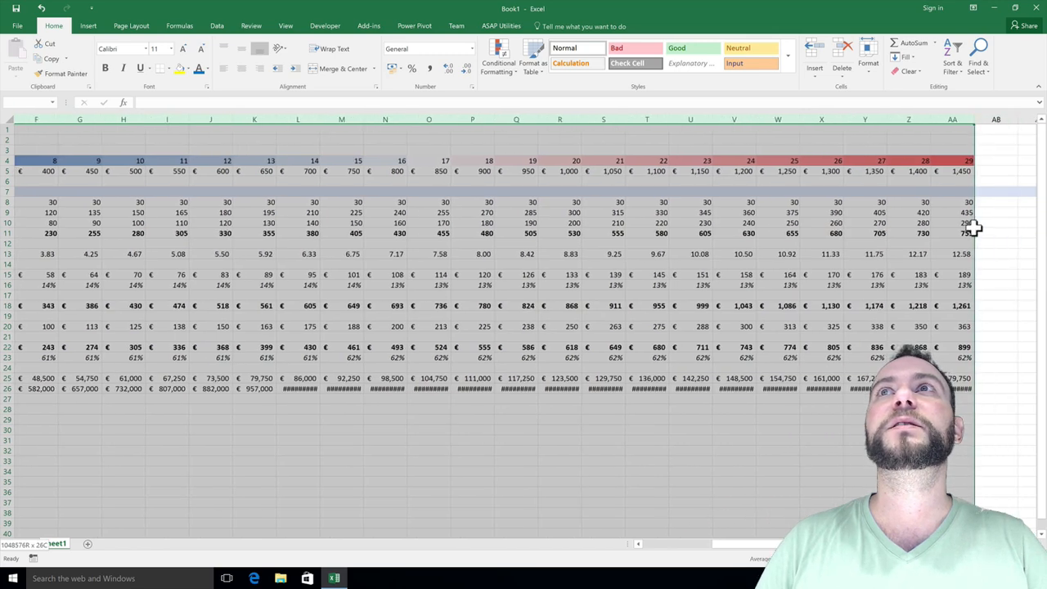
drag(978, 119, 995, 125)
click(730, 256)
scroll(726, 257, left, 5)
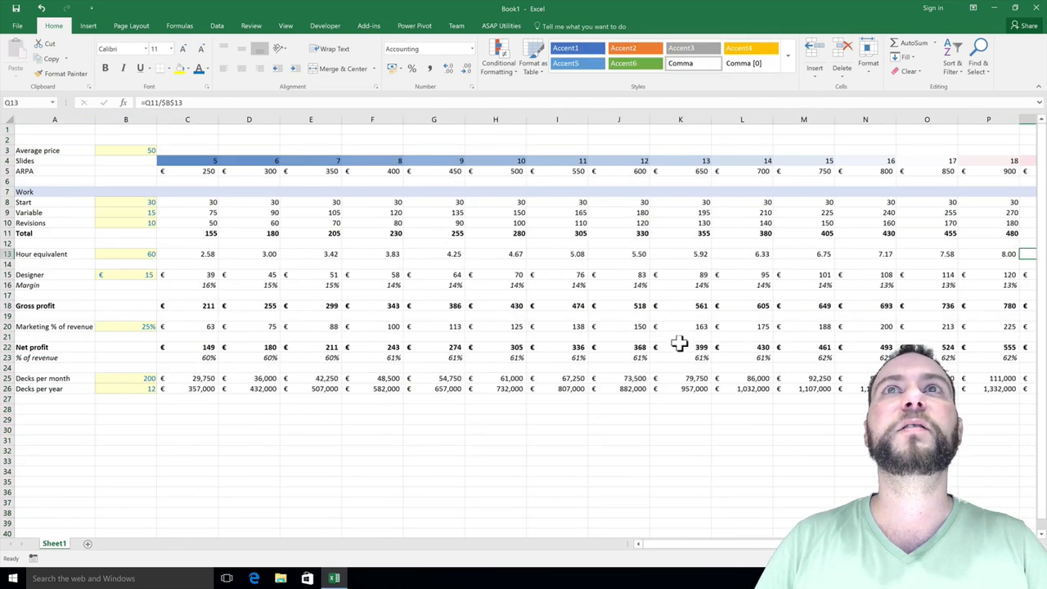
click(692, 380)
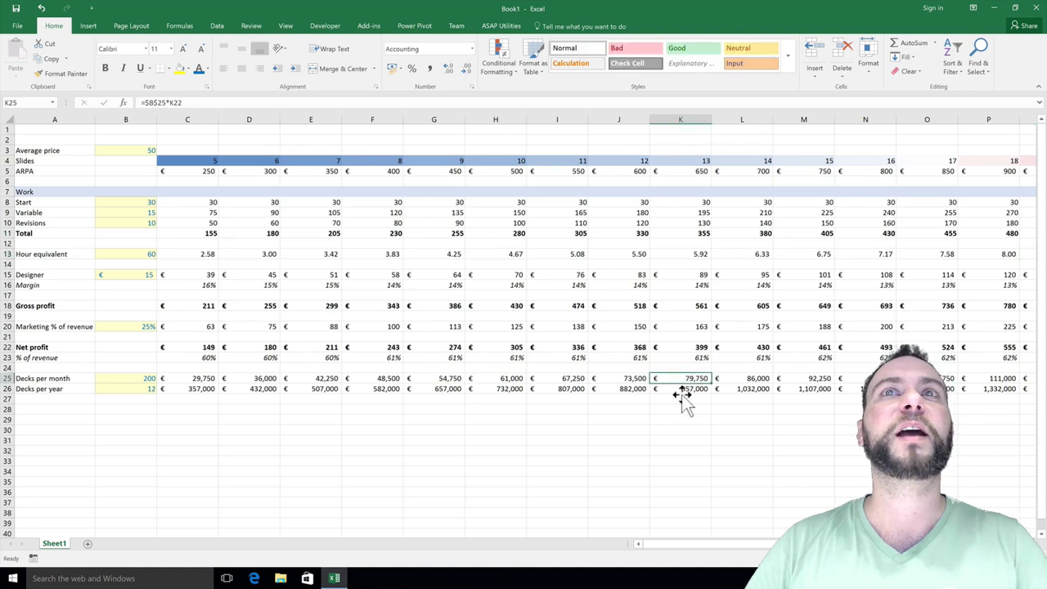
- Compare the projected profits by setting the Average price in B3 to 30, 40 and 50 in turn
click(149, 152)
text(30)
key(Return)
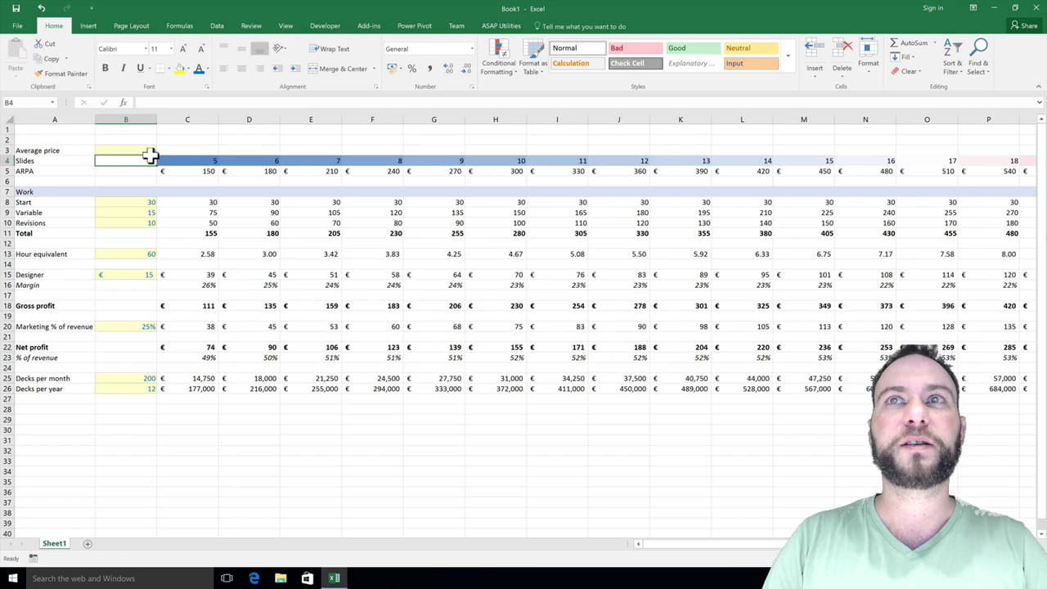
key(Up)
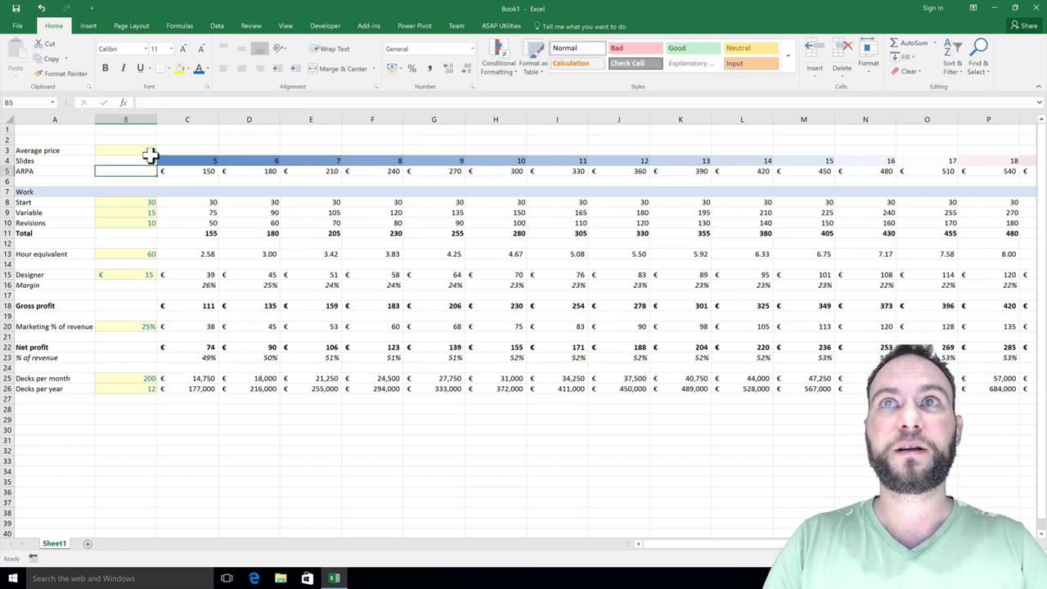
text(40)
key(Return)
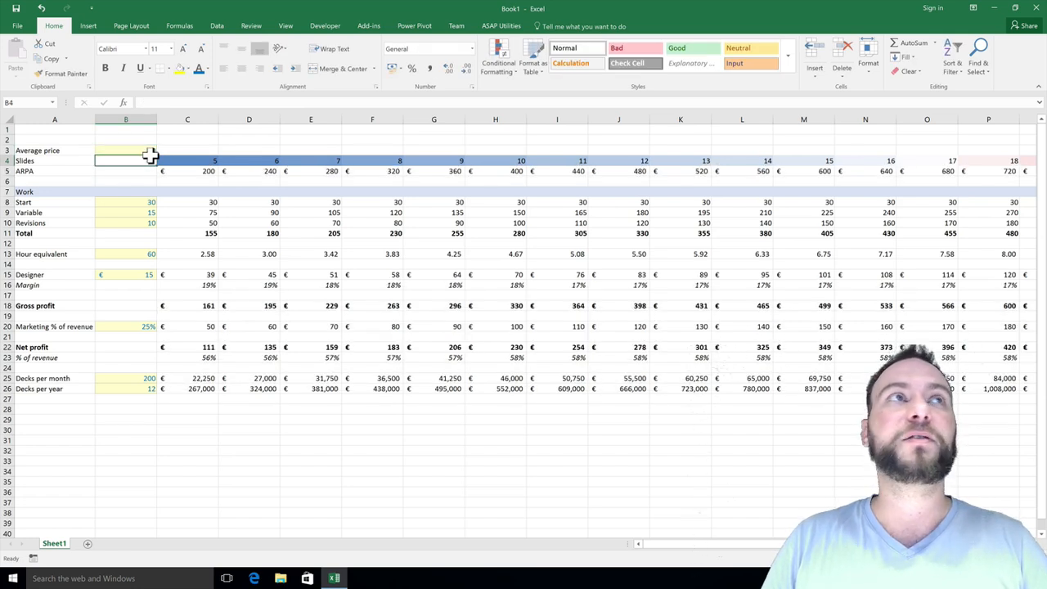
key(Up)
text(50)
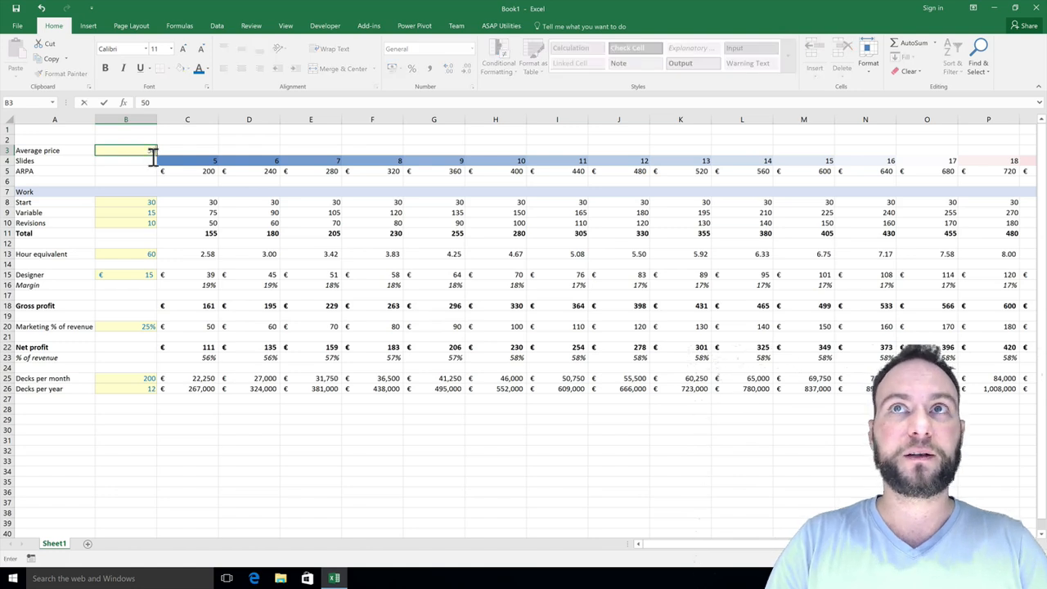
key(Return)
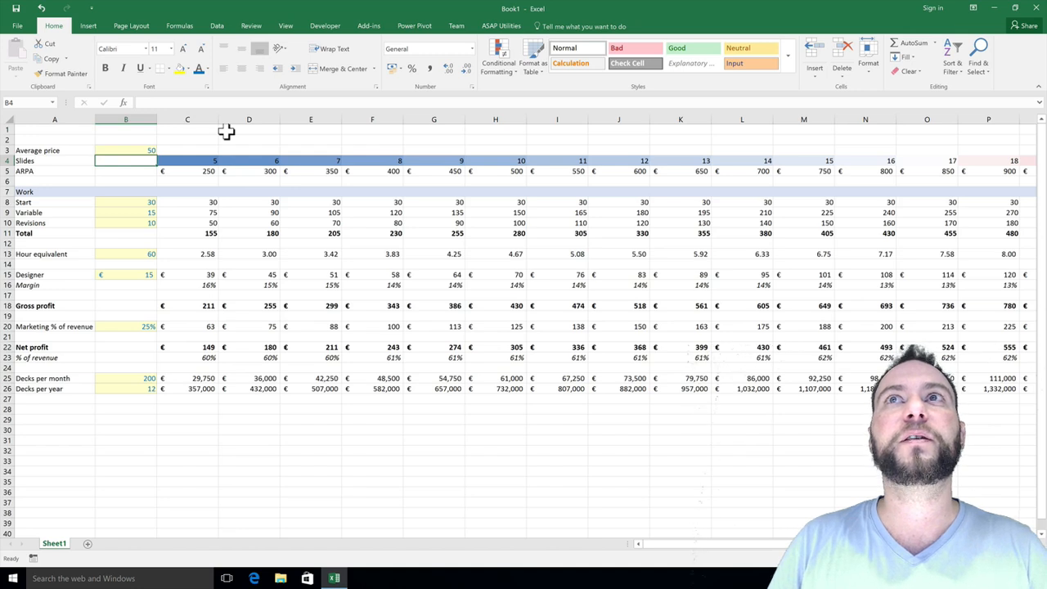
- Set the Average price in B3 to 30
key(Up)
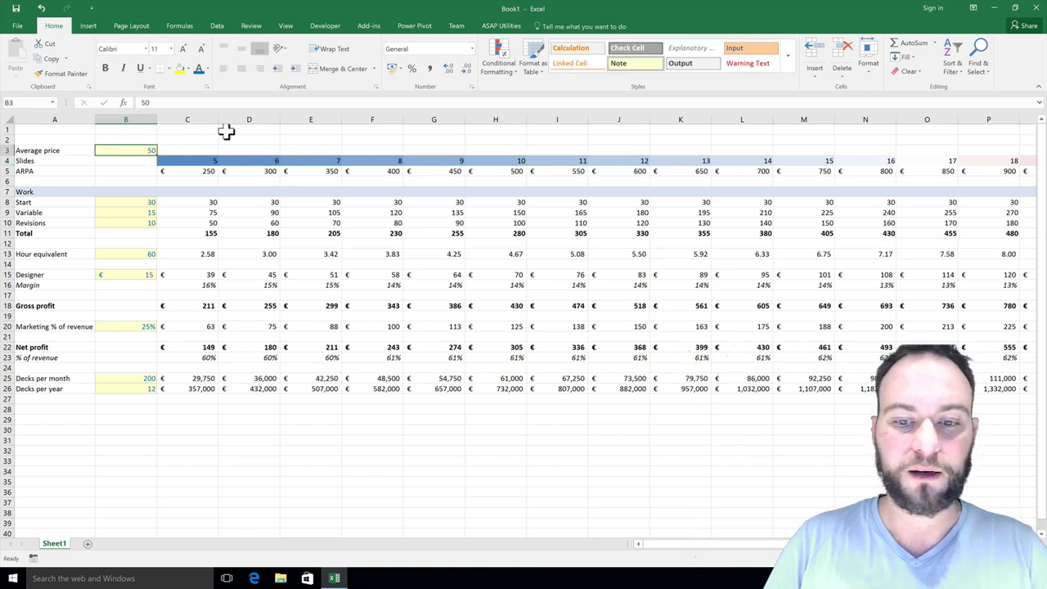
text(30)
key(Return)
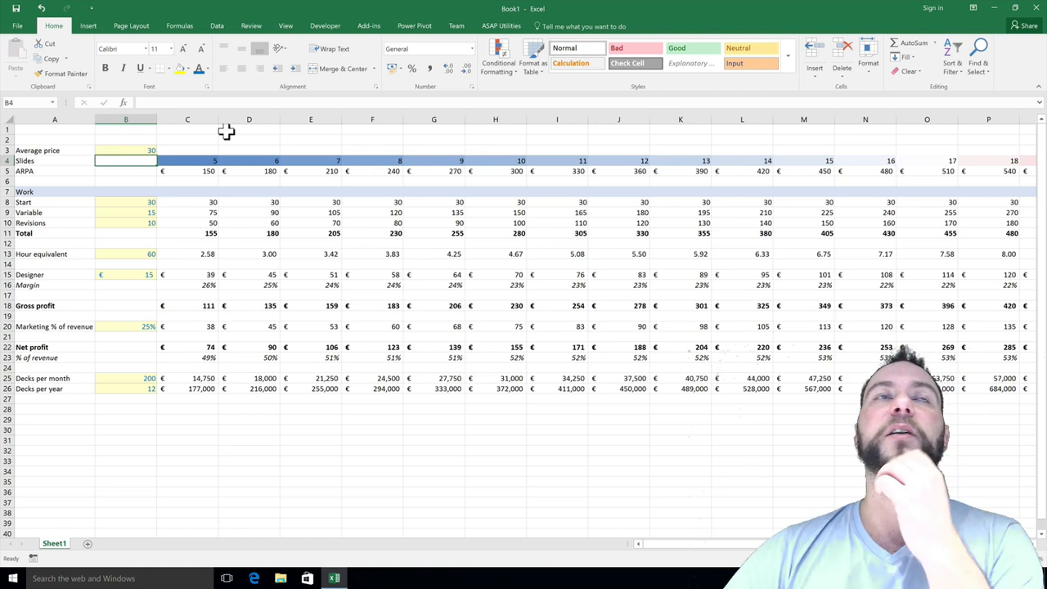
- Review the first slide count in C4 and the Start work value in B8
click(217, 159)
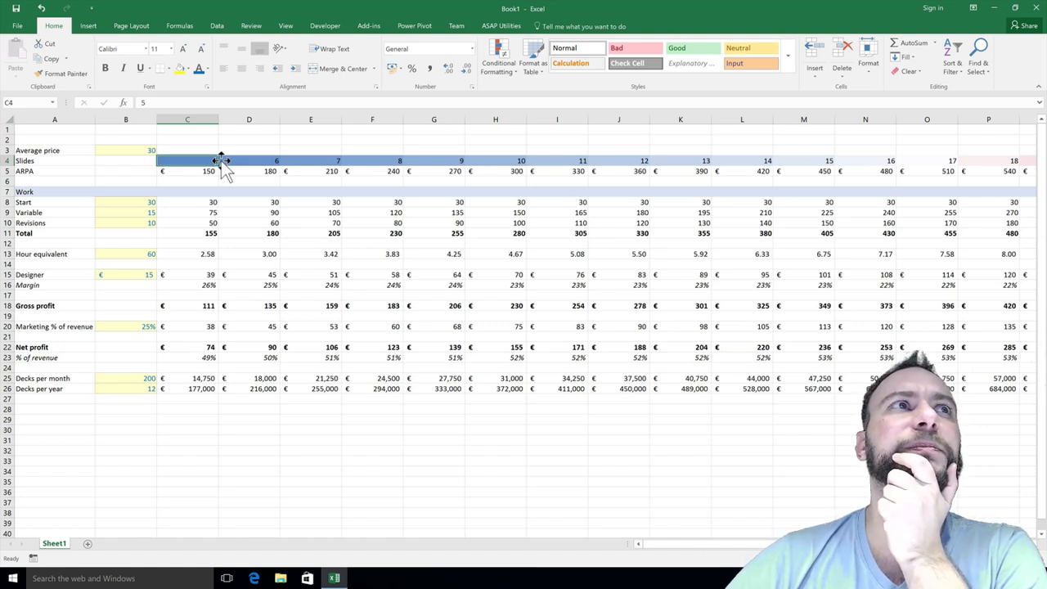
click(156, 207)
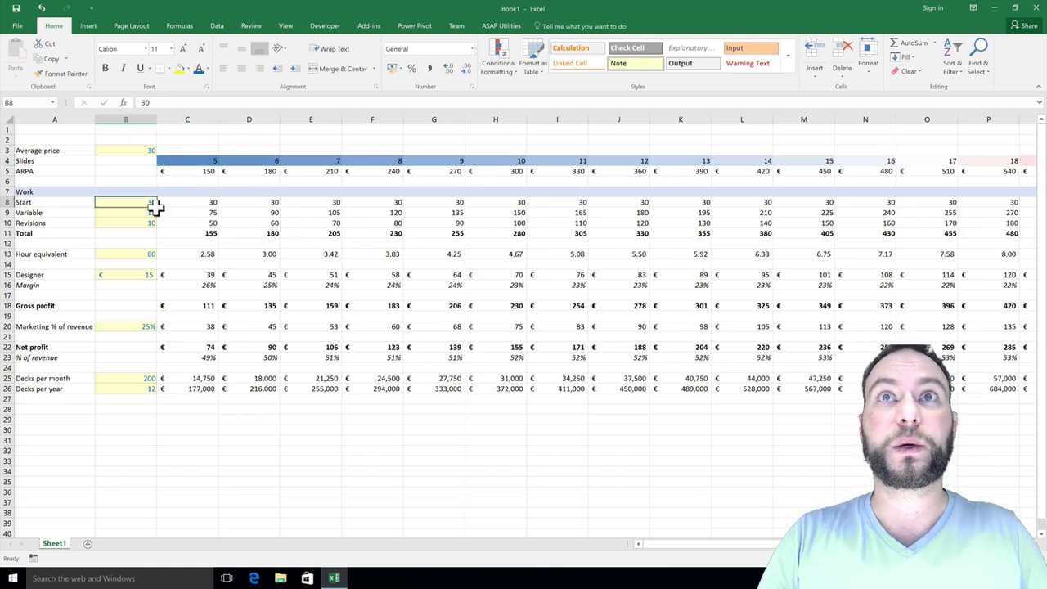
- Try a Start work value of 20 in B8 and undo that change
text(20)
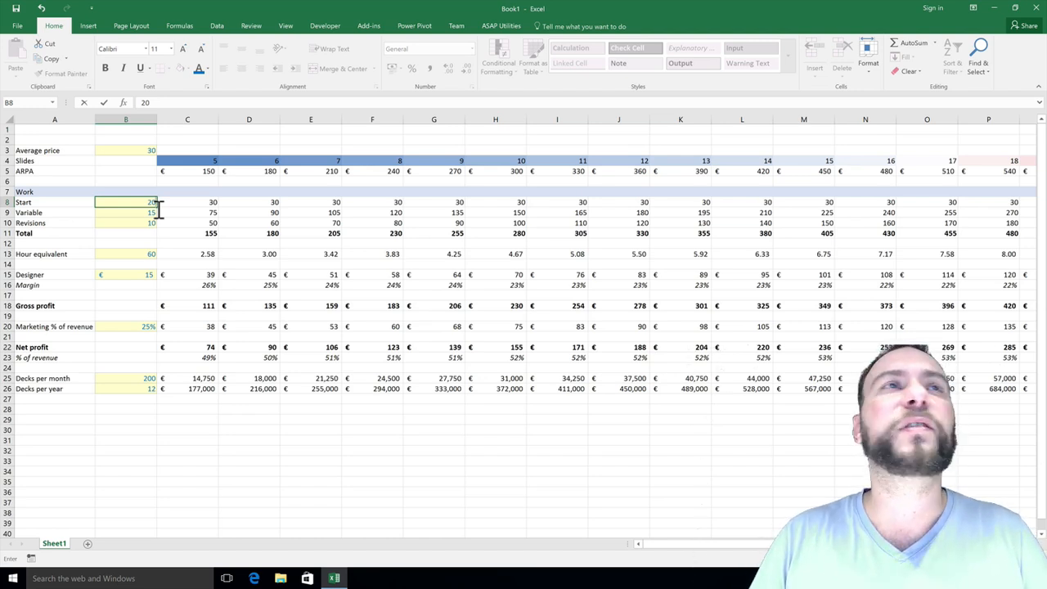
key(Return)
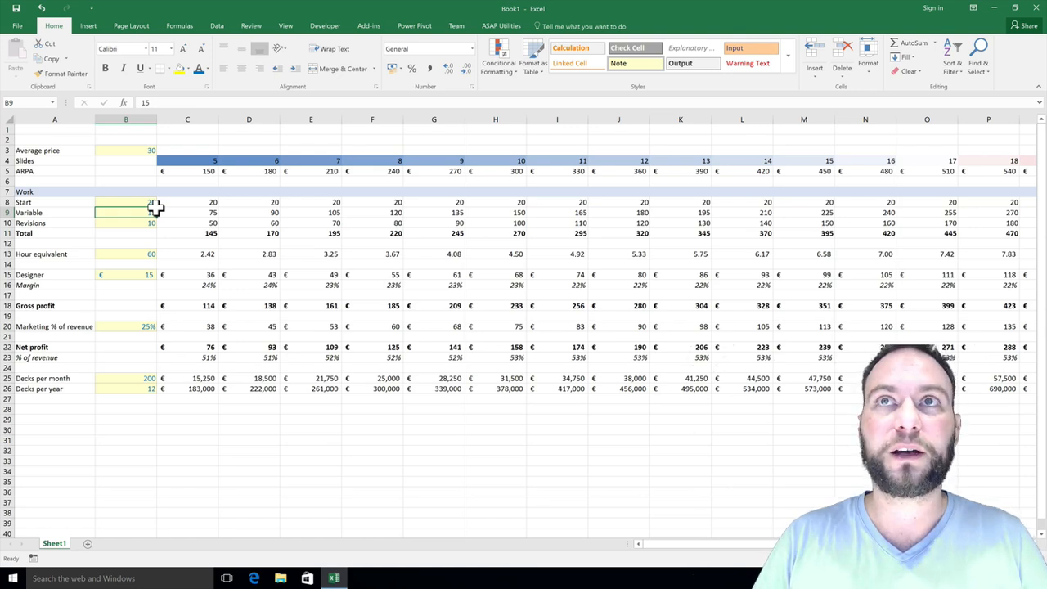
key(ctrl+z)
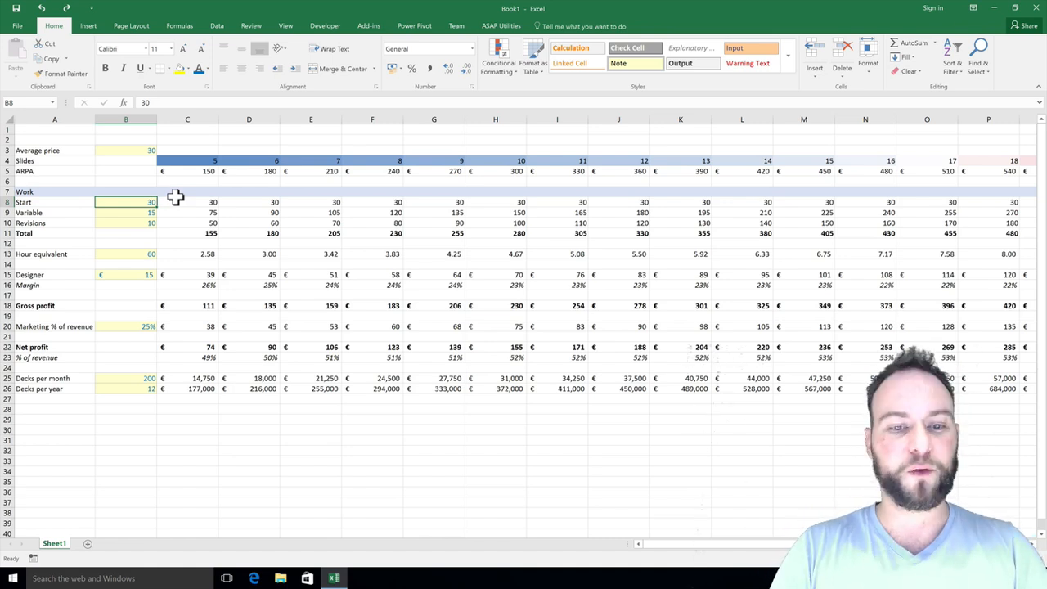
- Test the Start work value in B8 at 45 and set it back to 30
text(45)
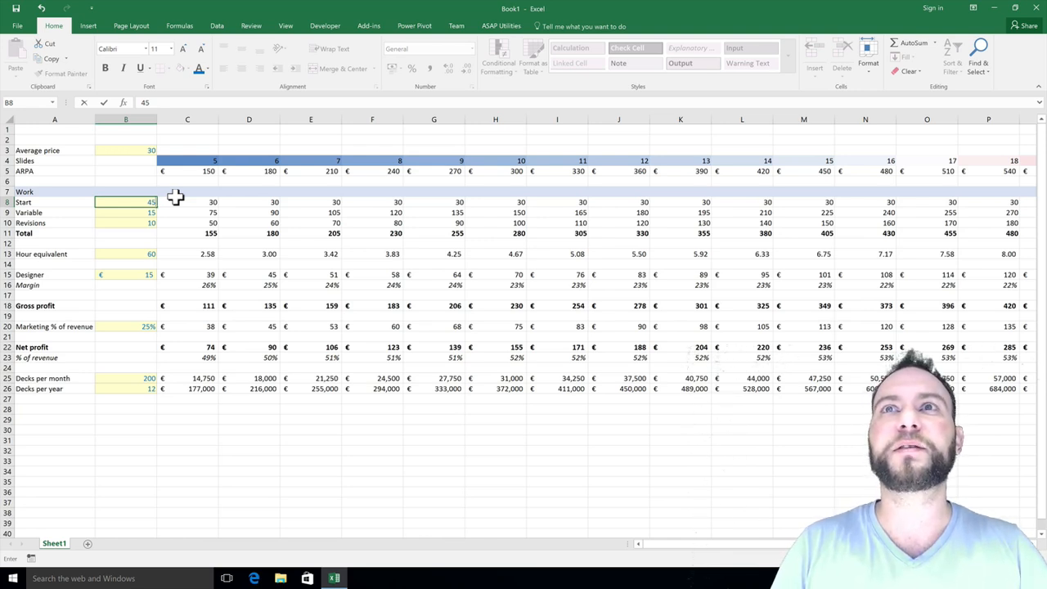
key(Return)
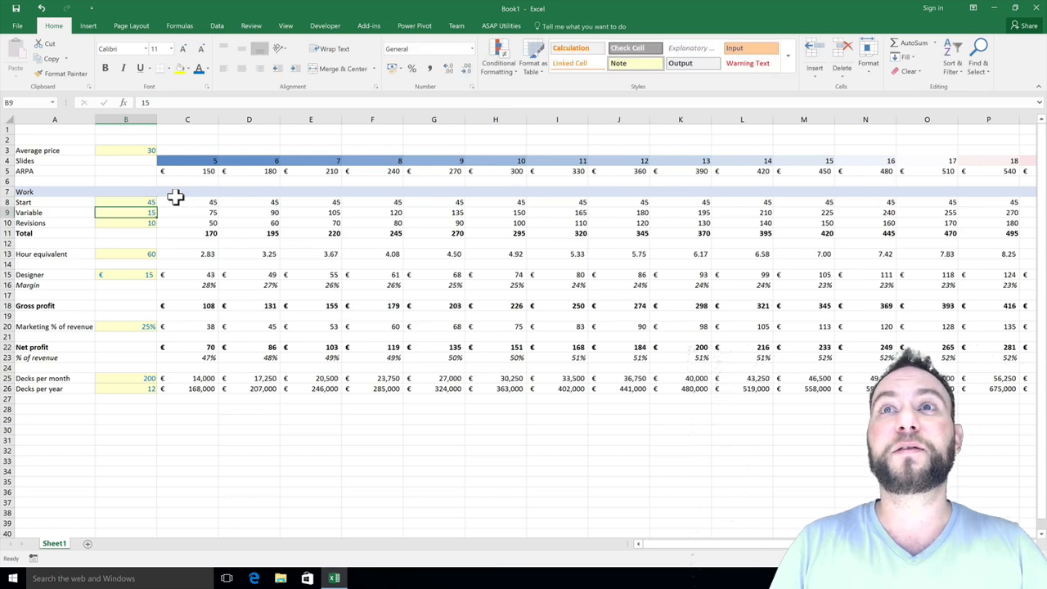
key(Up)
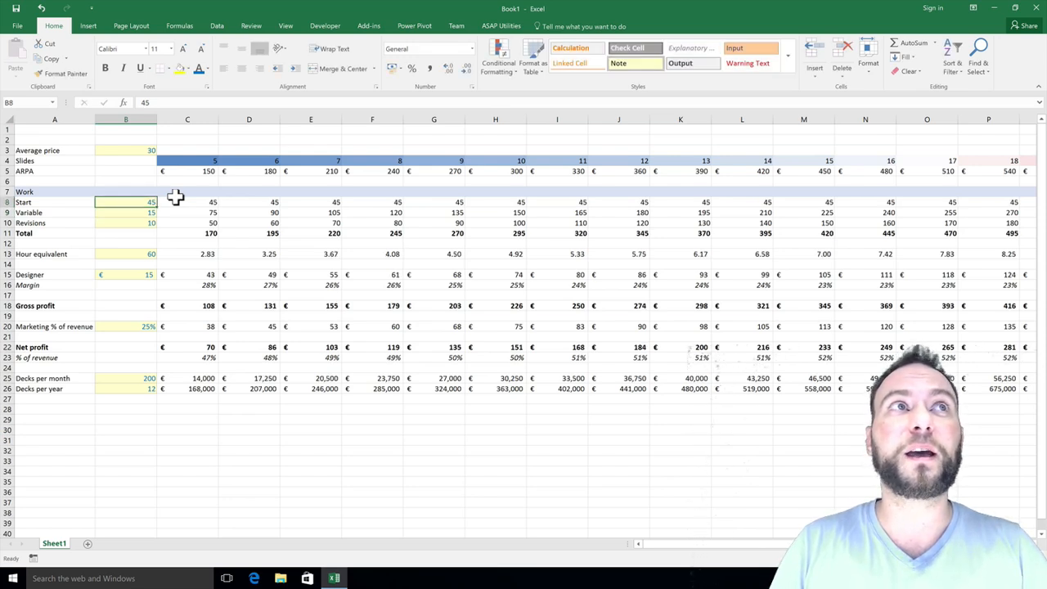
key(Down)
key(Down)
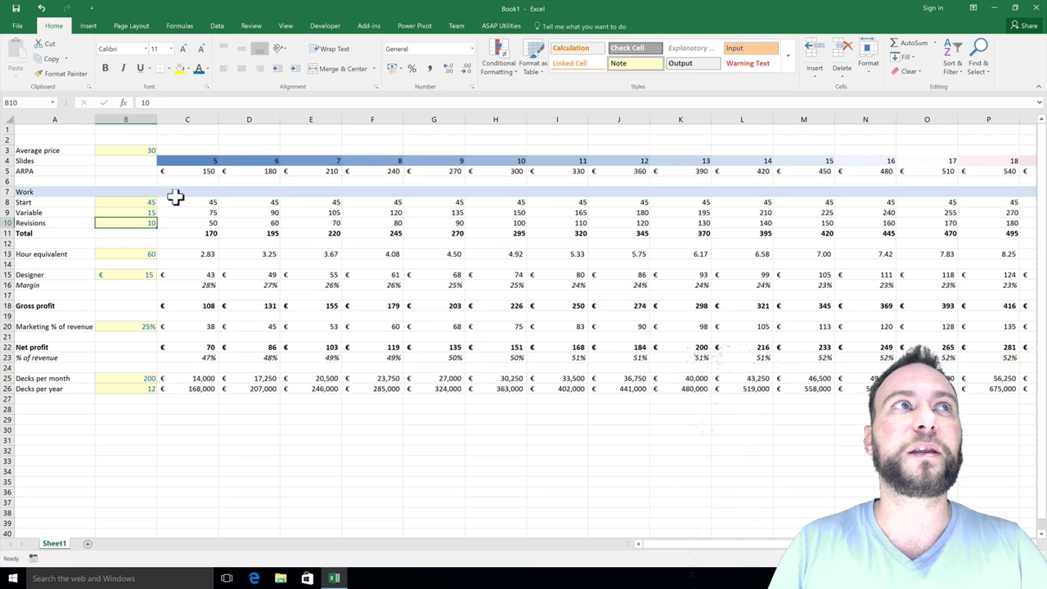
key(Up)
key(Up)
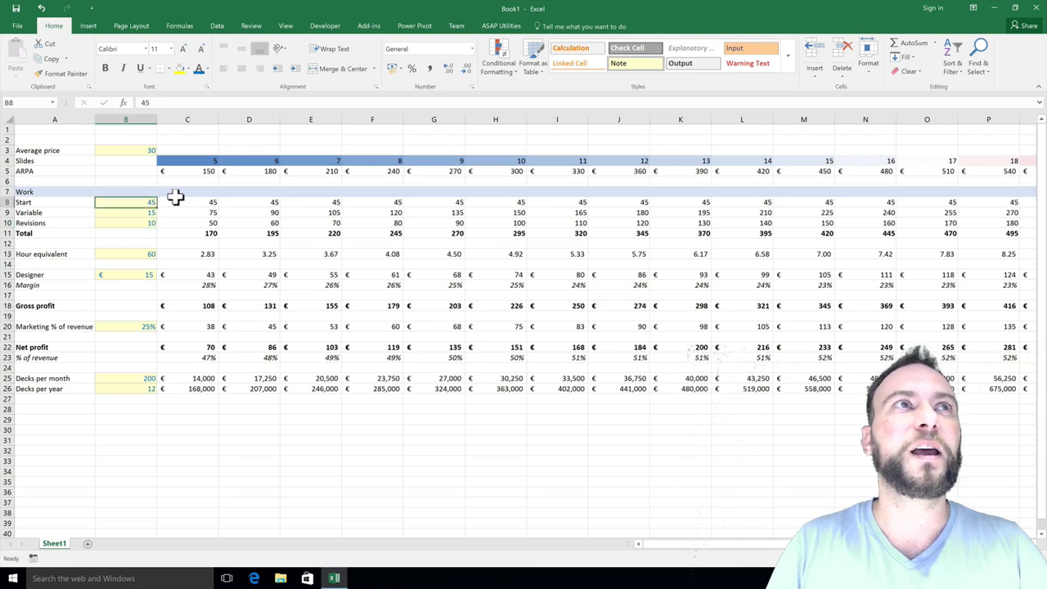
text(30)
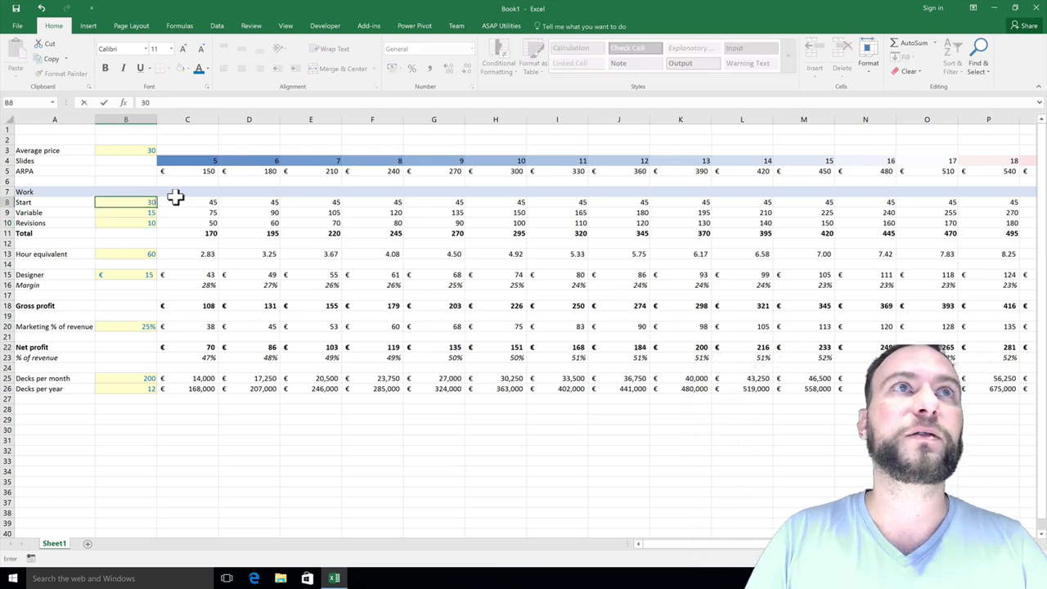
key(Return)
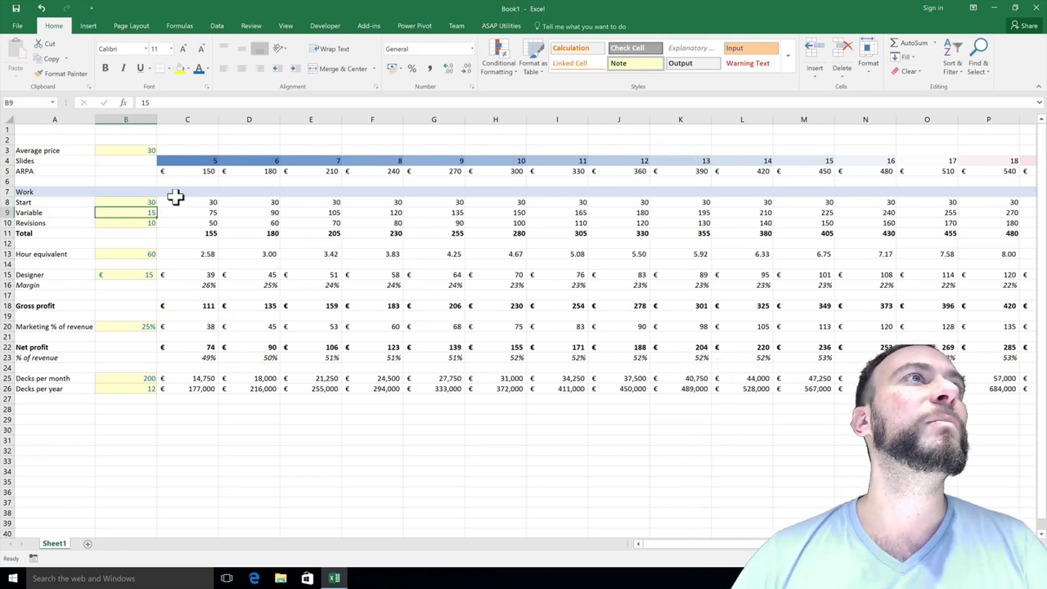
- Test the Revisions value in B10 at 30 and 20, and return it to 10
key(Down)
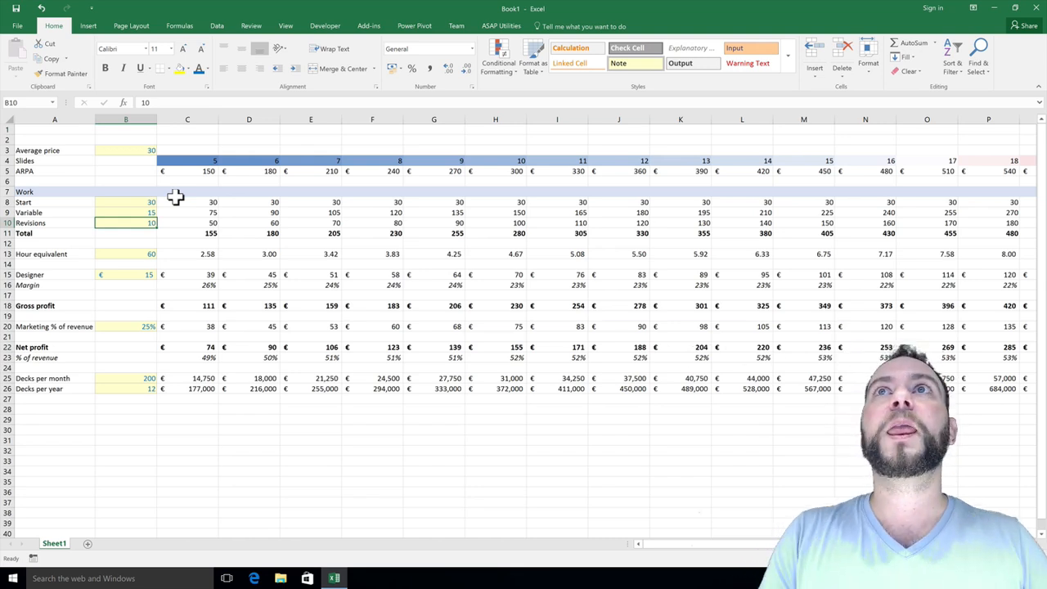
text(30)
key(Return)
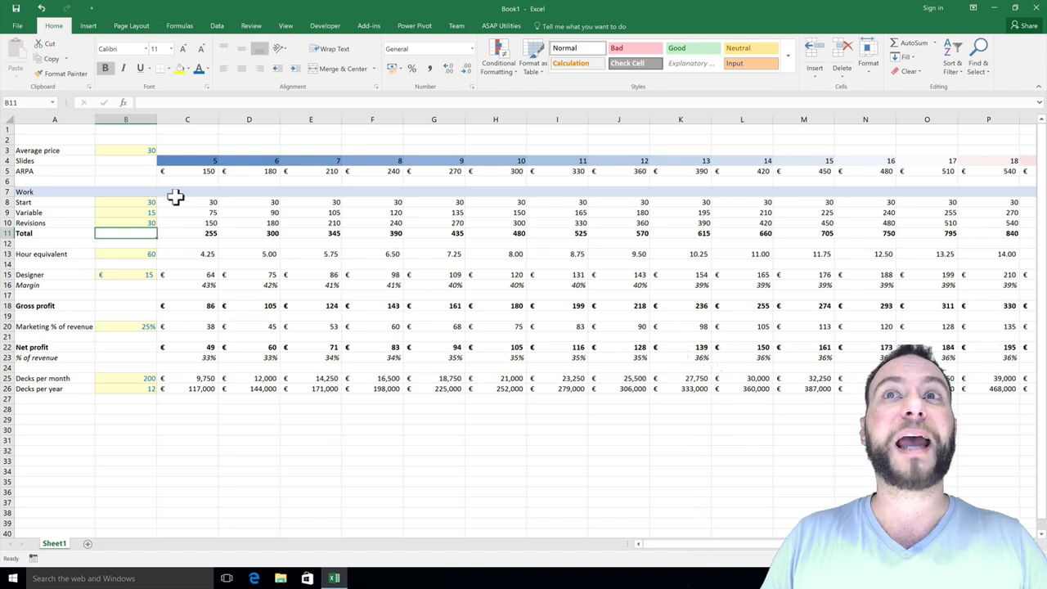
key(Up)
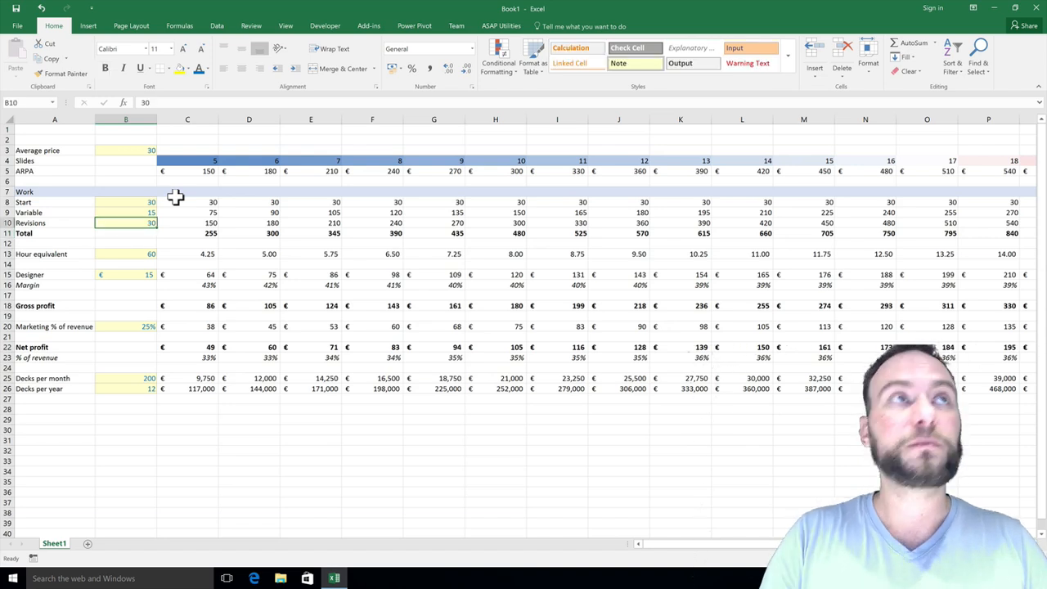
text(20)
key(Return)
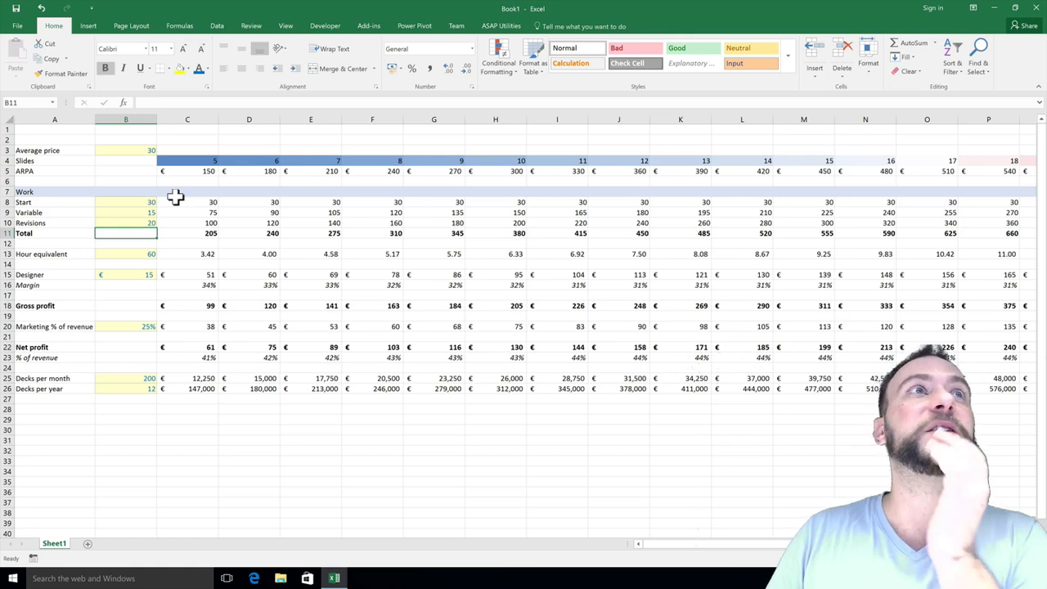
key(Up)
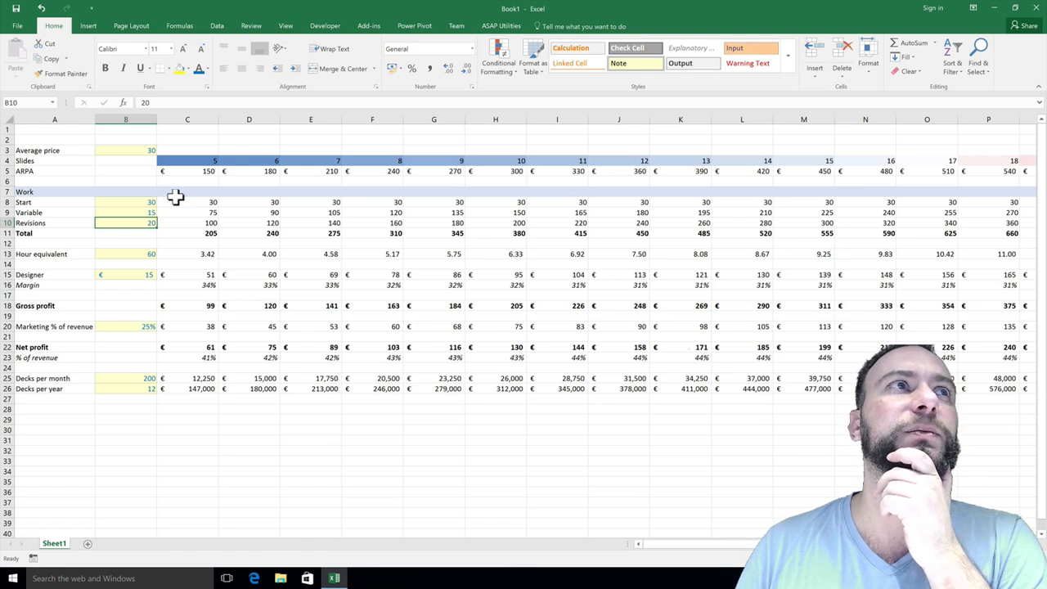
text(10)
key(Return)
- Examine the marketing percentage in B20 and the 15-slide column's net profit, ARPA, designer cost, gross profit and marketing cost
key(Down)
key(Down)
key(Down)
key(Down)
key(Down)
key(Down)
key(Down)
key(Down)
key(Down)
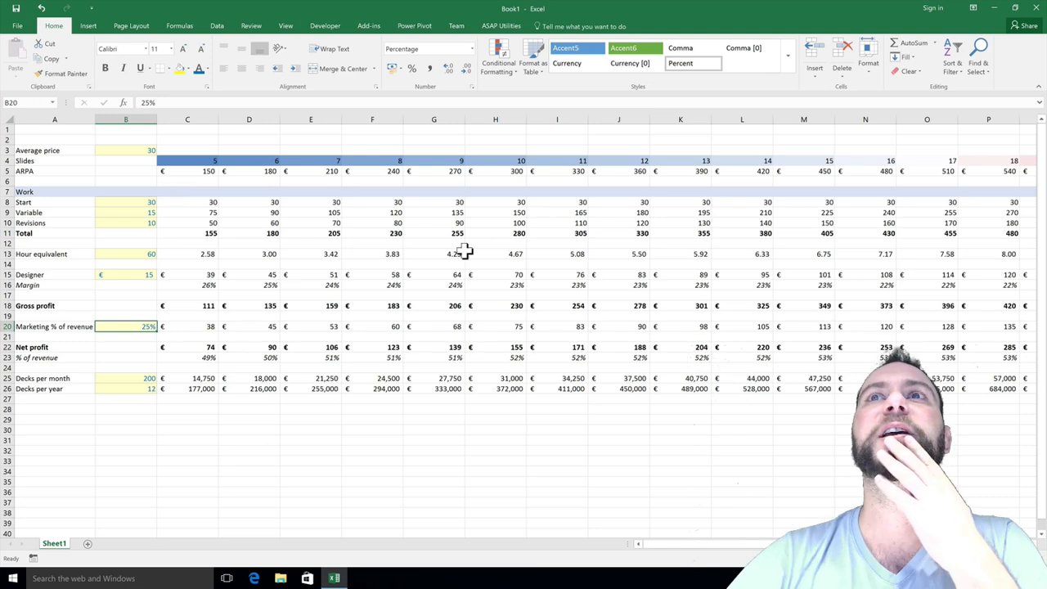
click(806, 350)
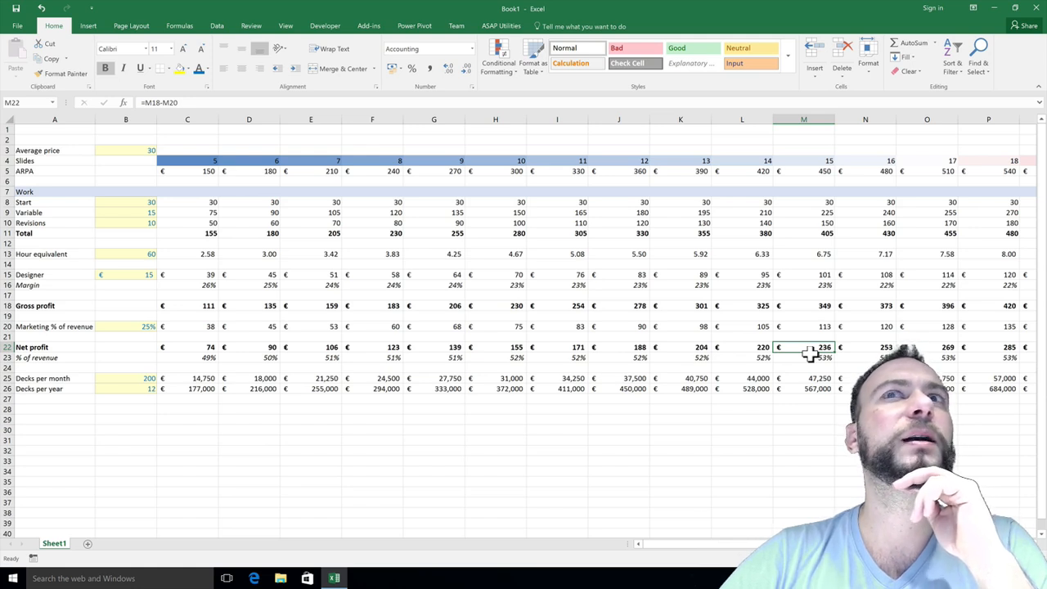
click(804, 174)
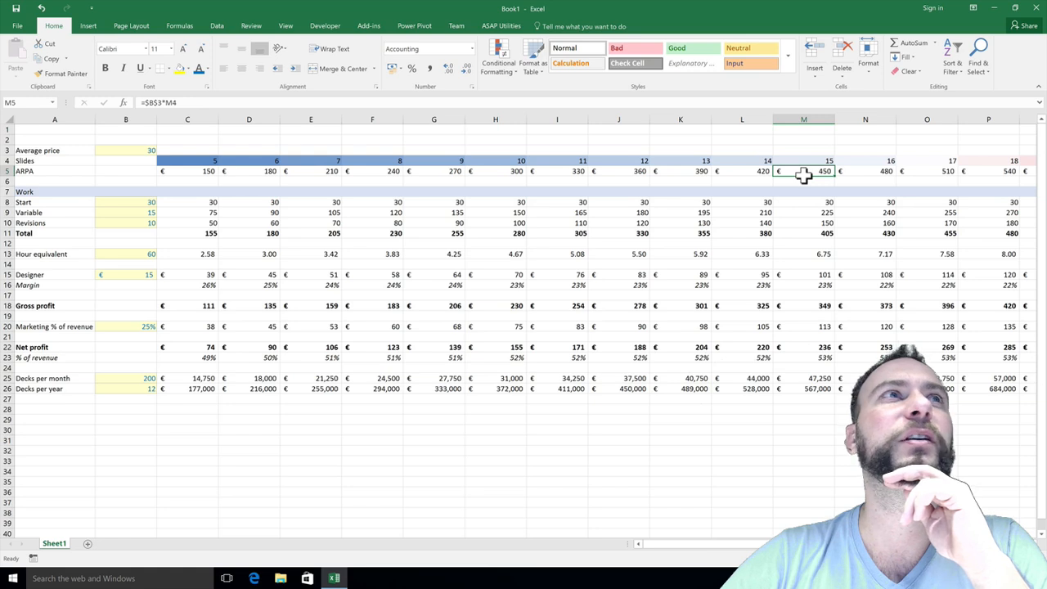
click(815, 278)
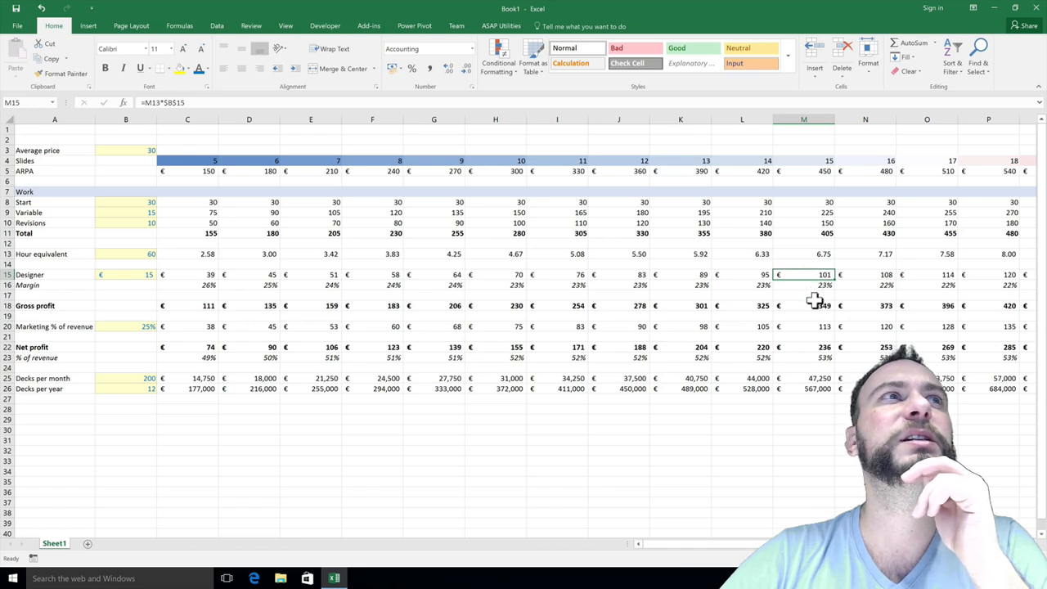
click(810, 295)
click(812, 308)
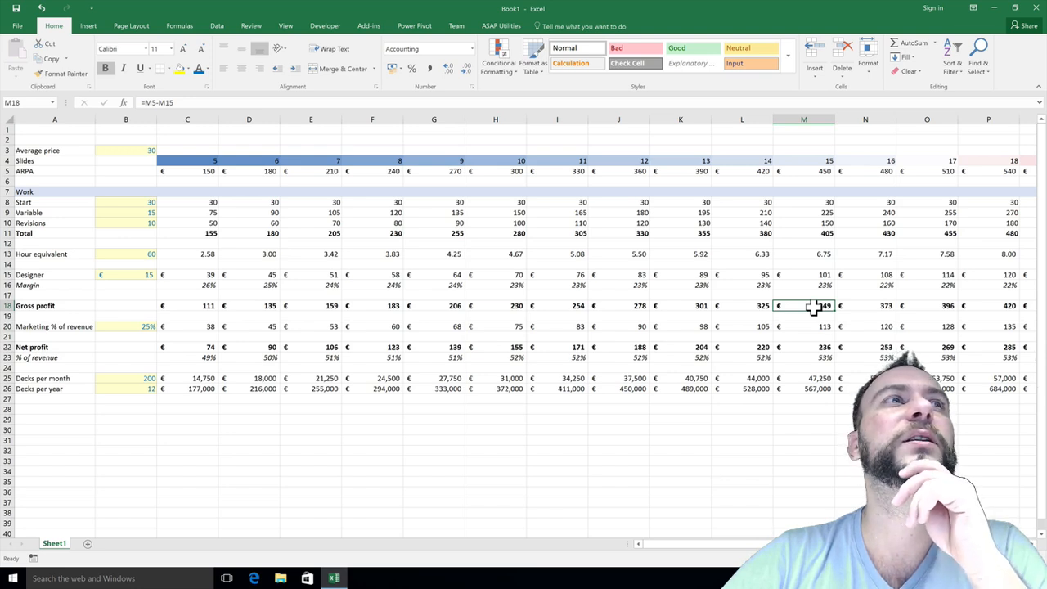
click(810, 326)
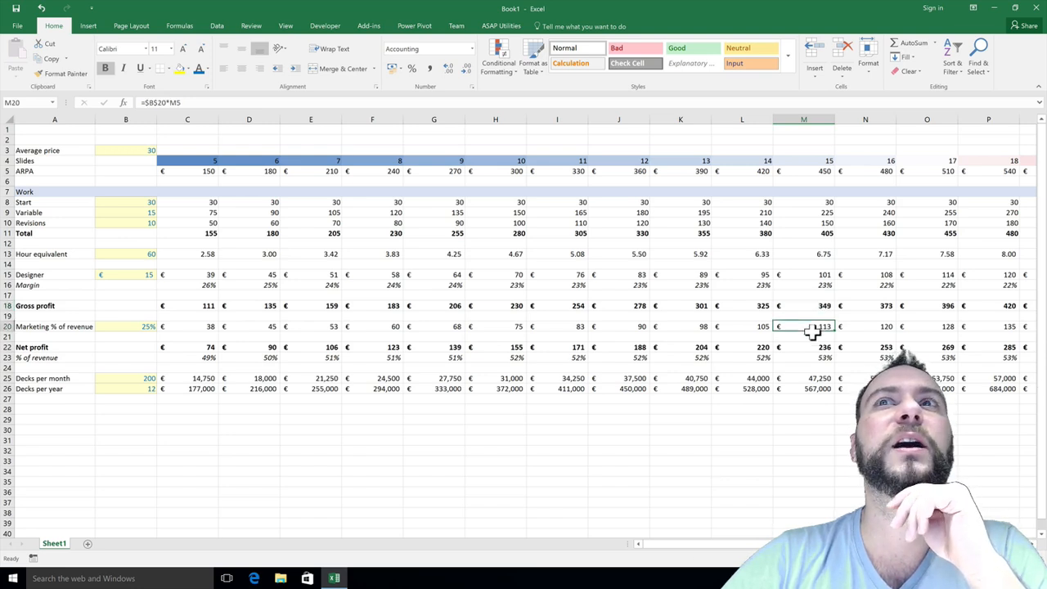
- Test the Marketing % of revenue in B20 at 40%, and finally set it to 60%
click(136, 327)
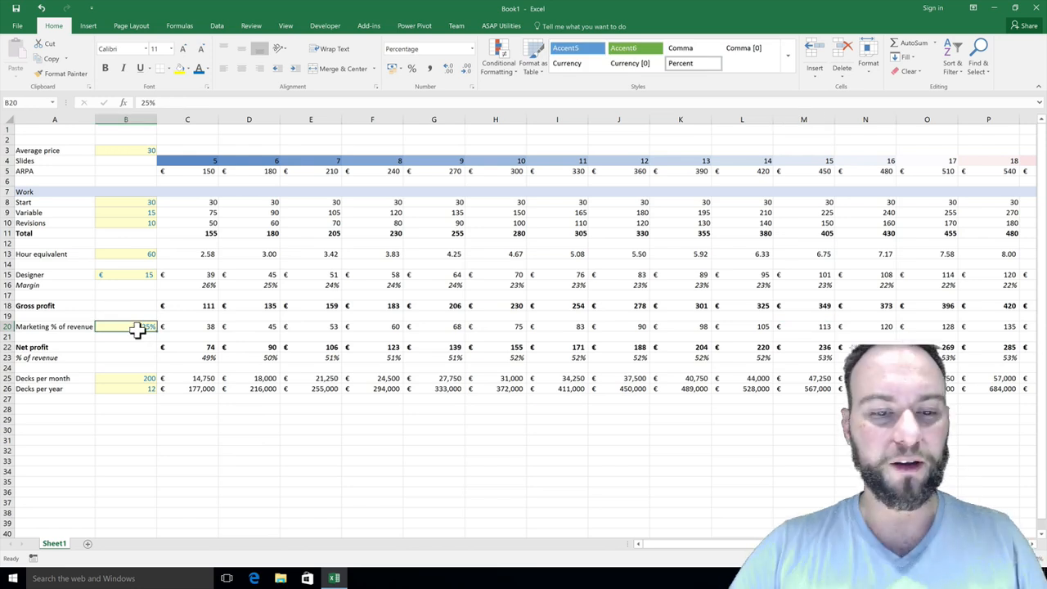
text(40)
key(Return)
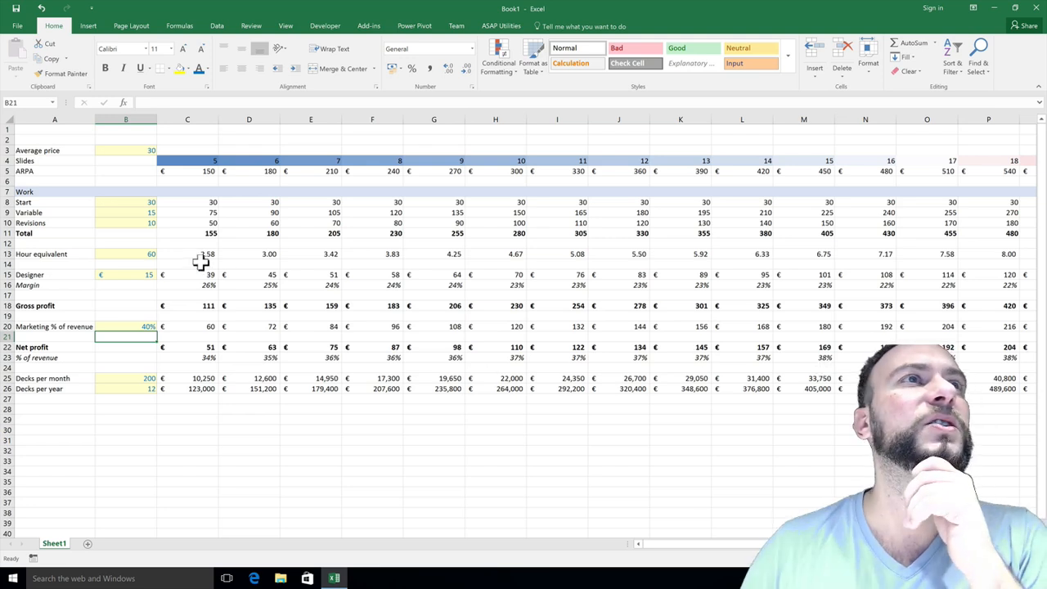
click(139, 327)
text(60%)
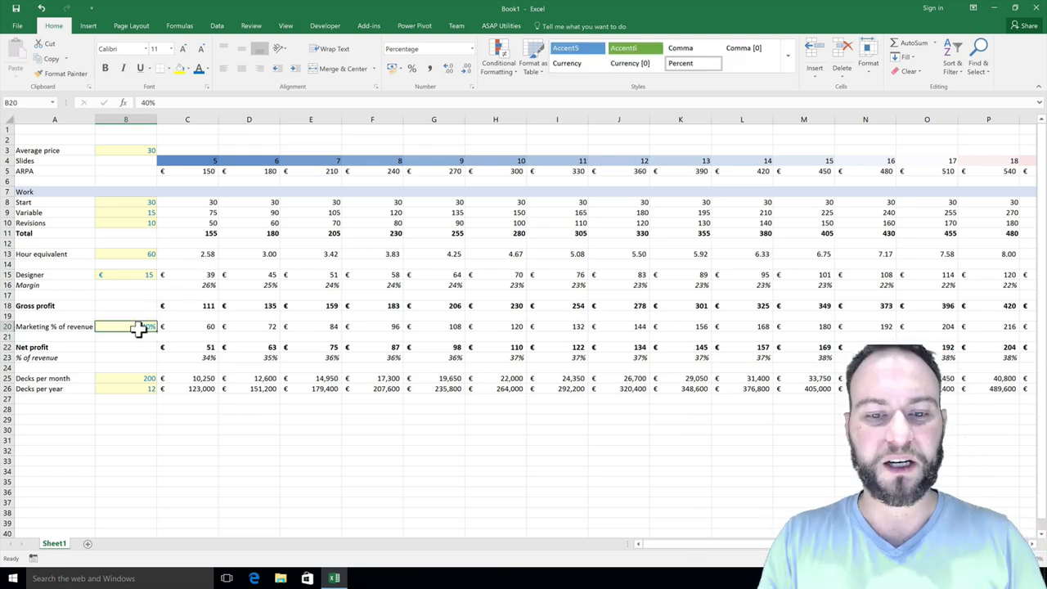
key(Return)
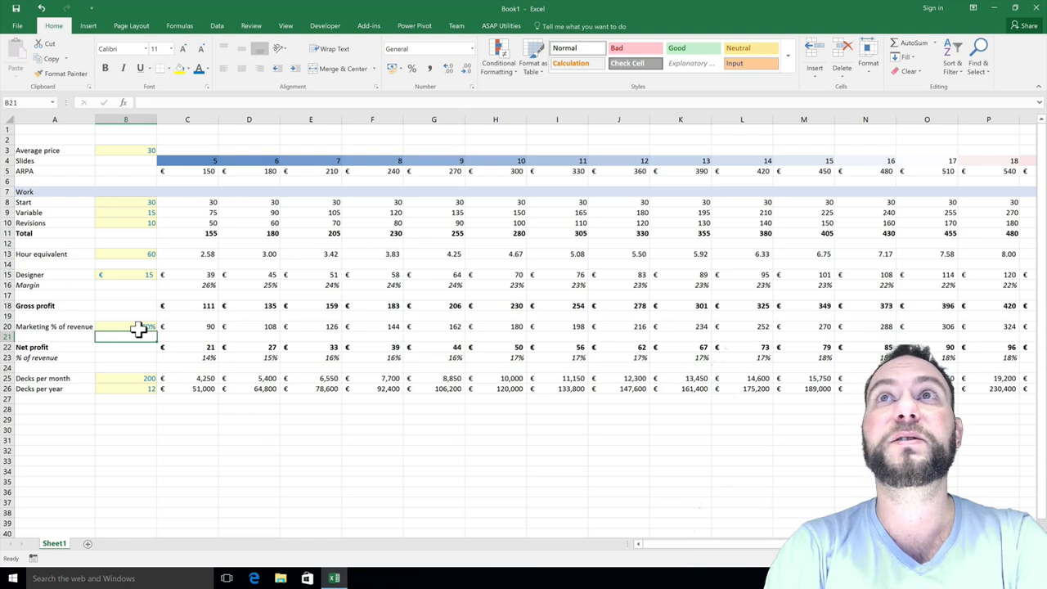
- Set the Average price in B3 to 40 and review the ARPA for 15 slides
click(124, 151)
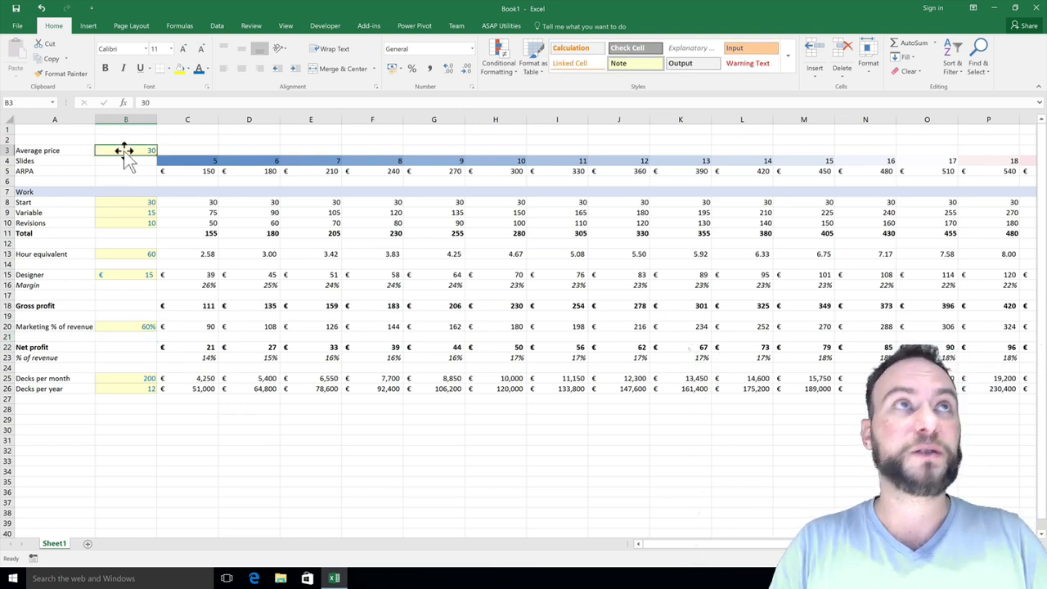
text(40)
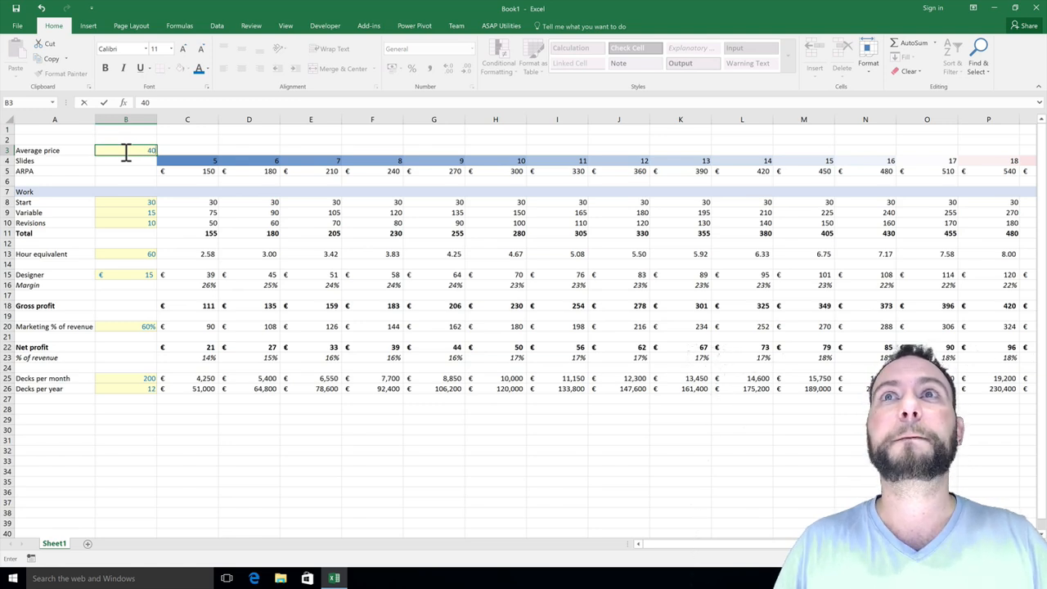
key(Return)
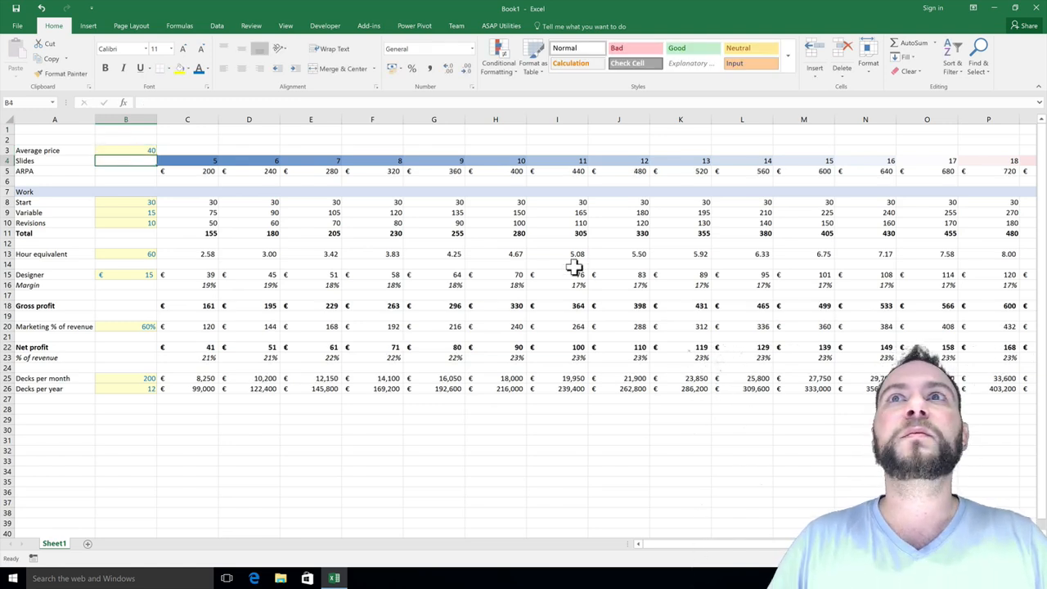
click(783, 317)
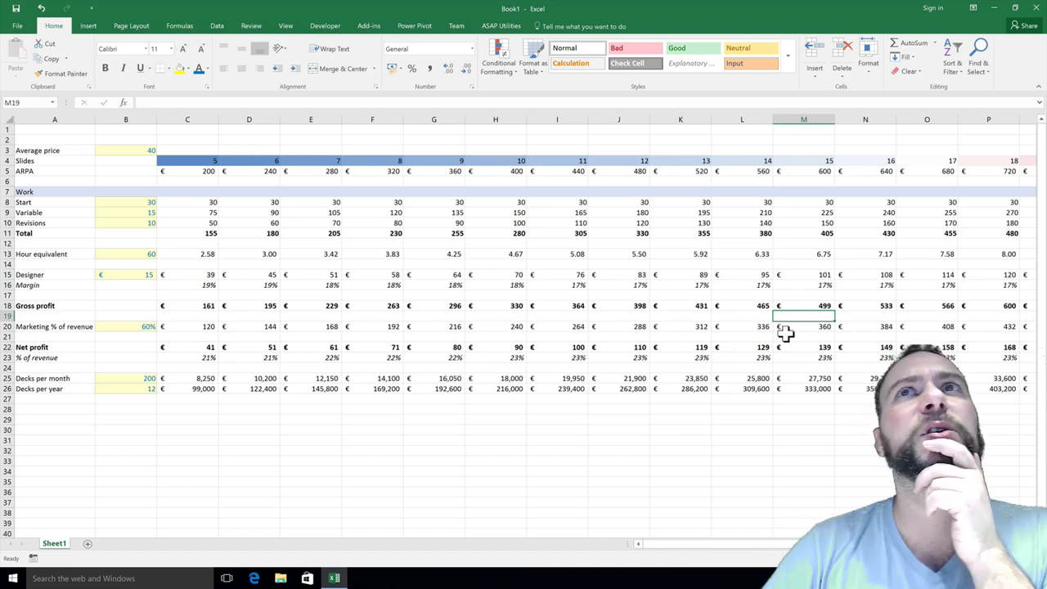
click(828, 164)
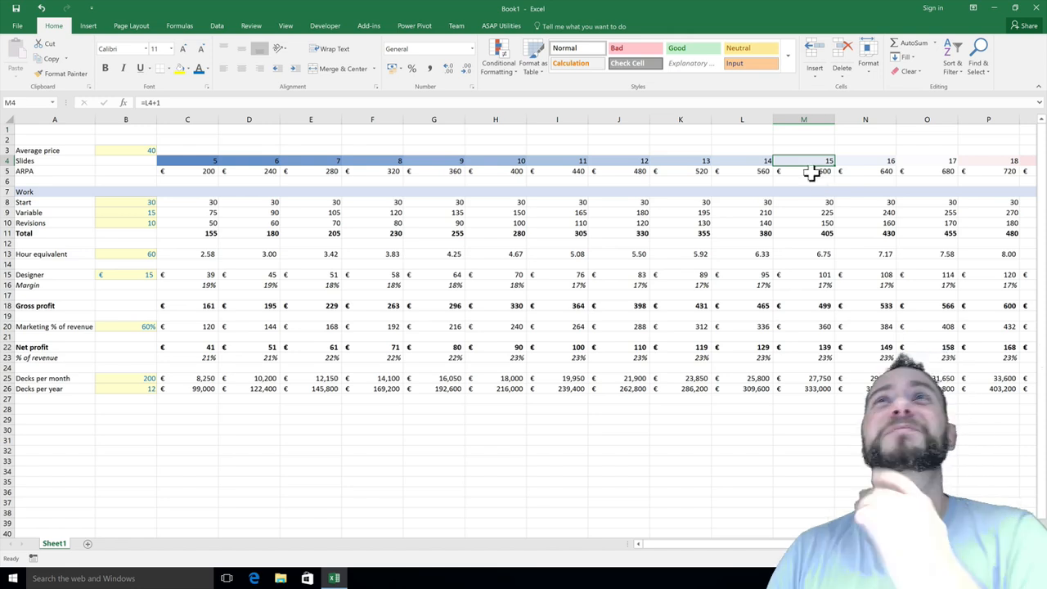
click(810, 173)
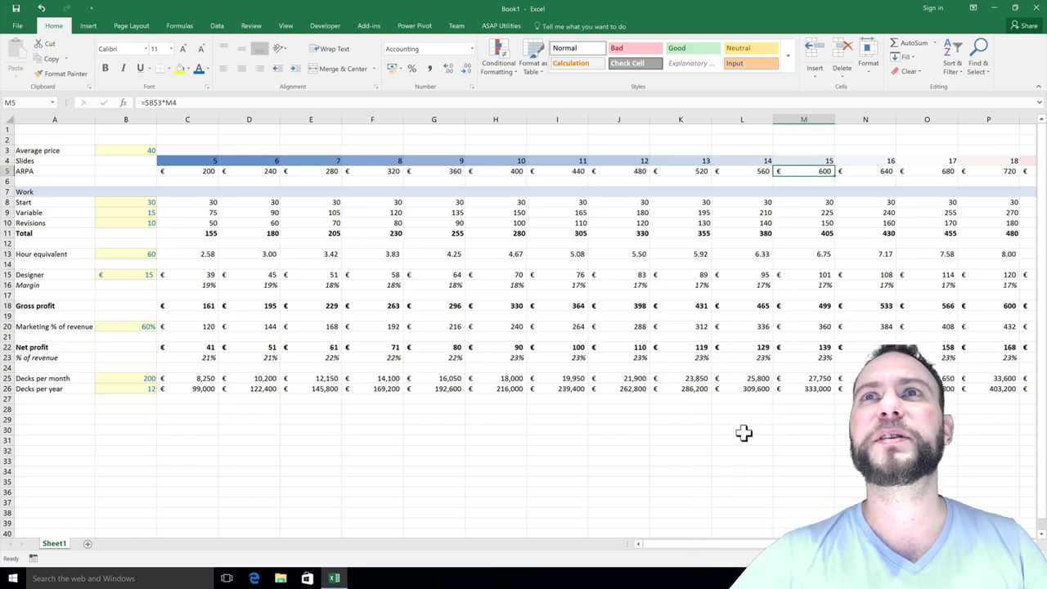
- Enter the formula =0.75%*M20 in M28 to calculate a share of the 15-slide marketing cost
click(790, 411)
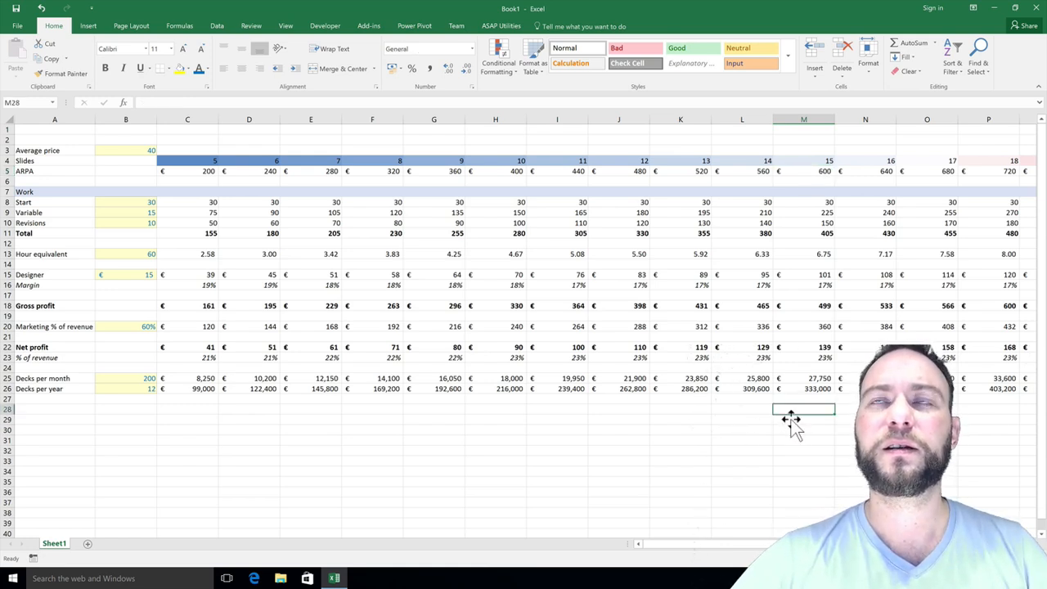
text(=)
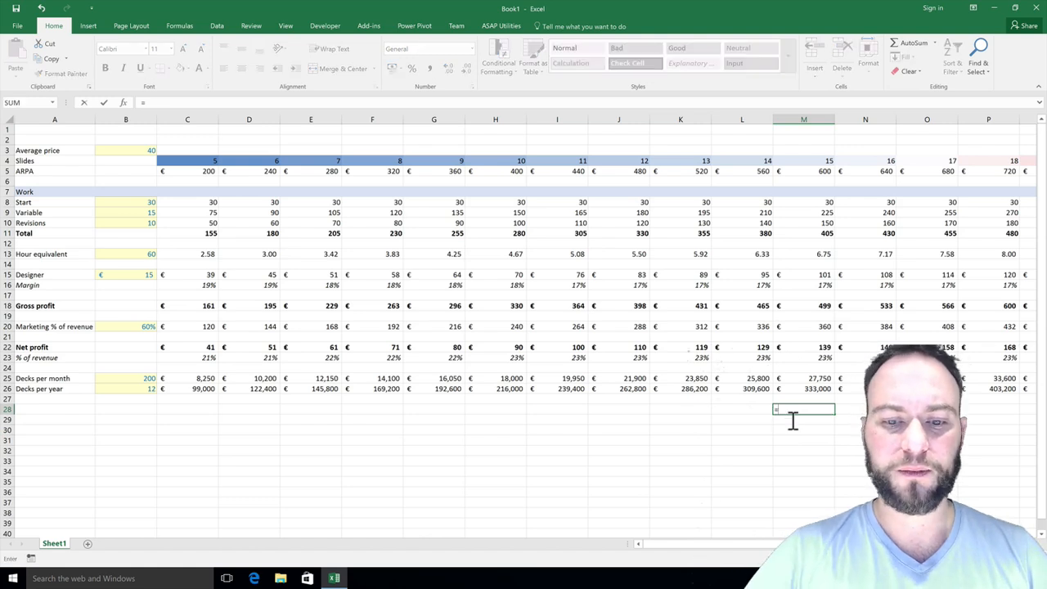
text(.75%)
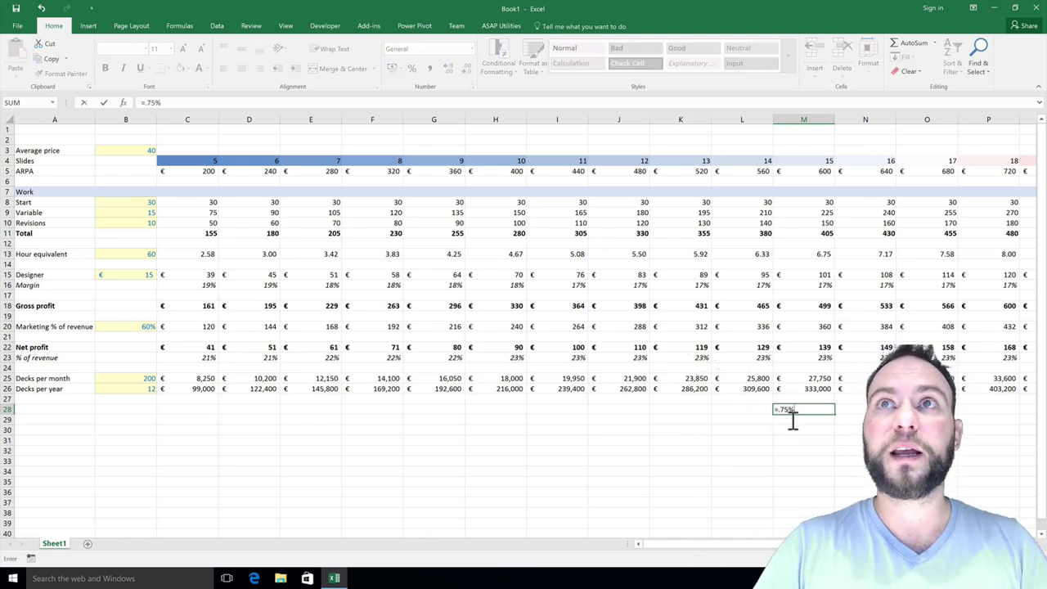
text(*)
key(Up)
key(Up)
key(Up)
key(Up)
key(Up)
key(Up)
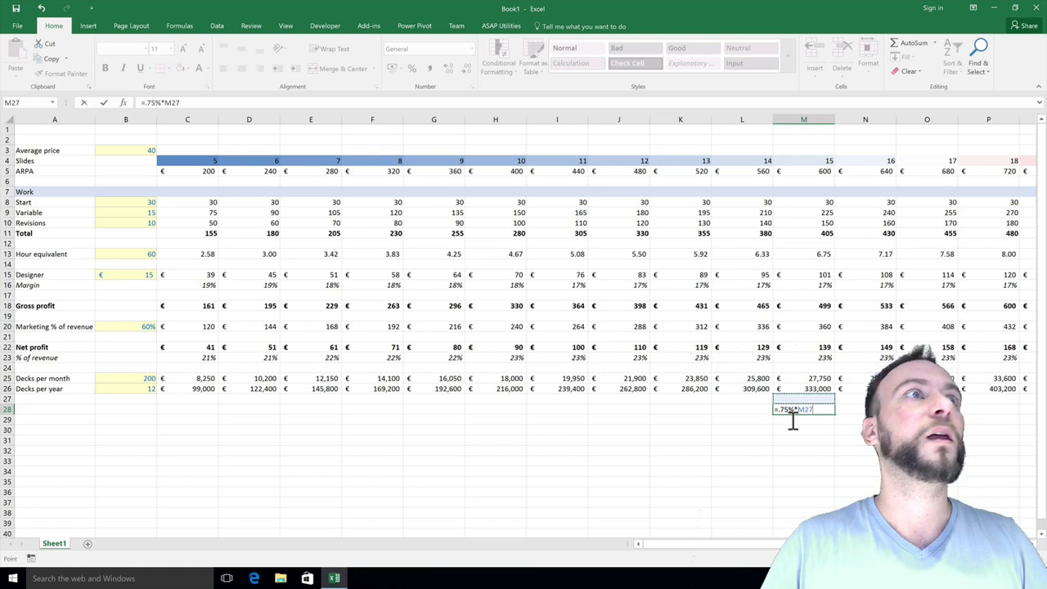
key(Up)
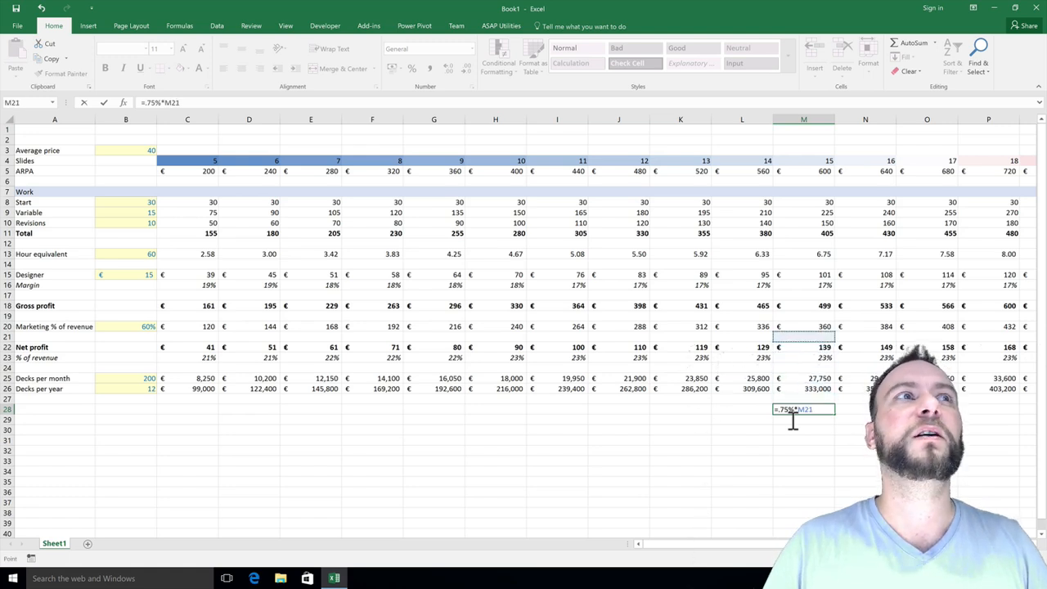
key(Up)
key(ctrl+Return)
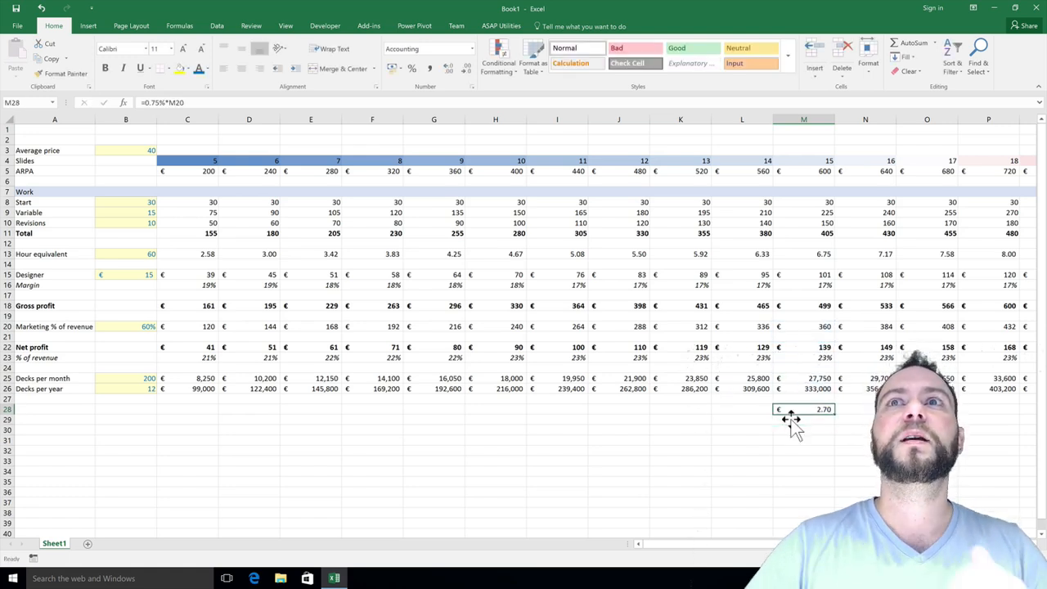
- Change the percentage in M28's marketing cost formula to 75%, and finally to 50%
click(157, 106)
key(BackSpace)
key(BackSpace)
key(Return)
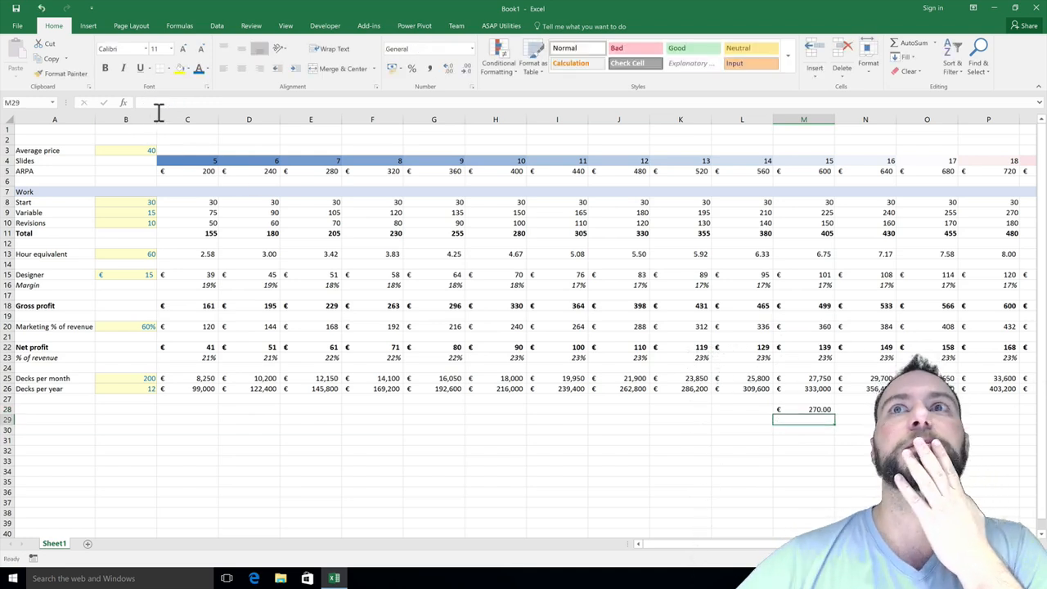
key(Up)
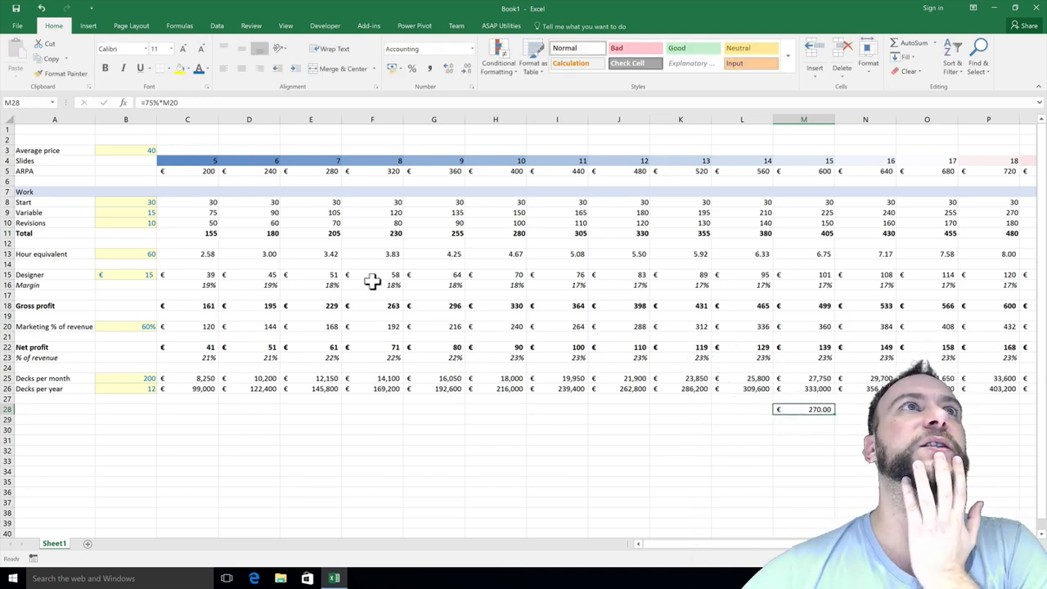
click(158, 106)
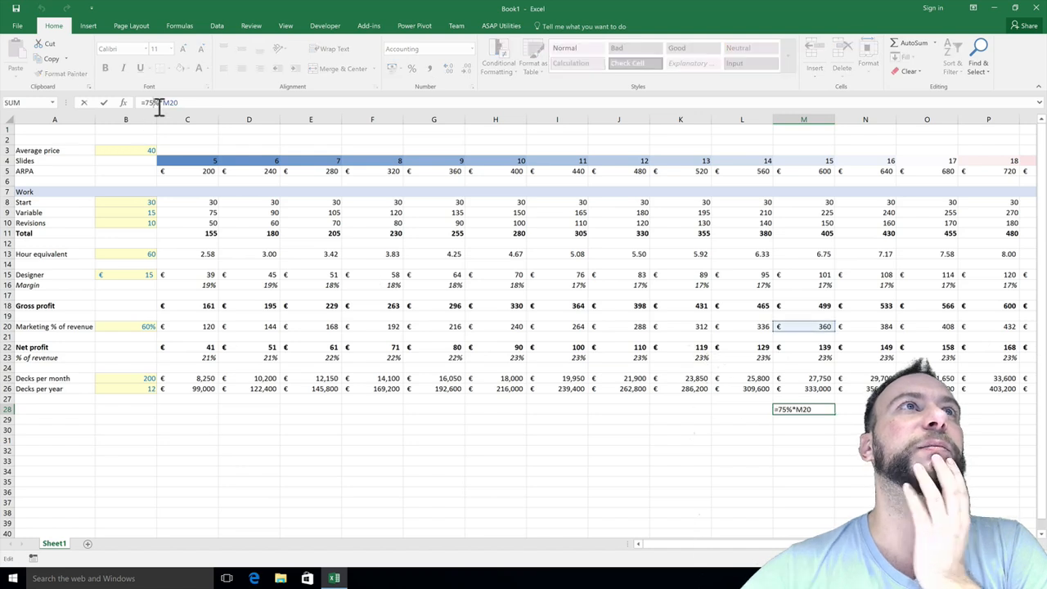
key(BackSpace)
key(BackSpace)
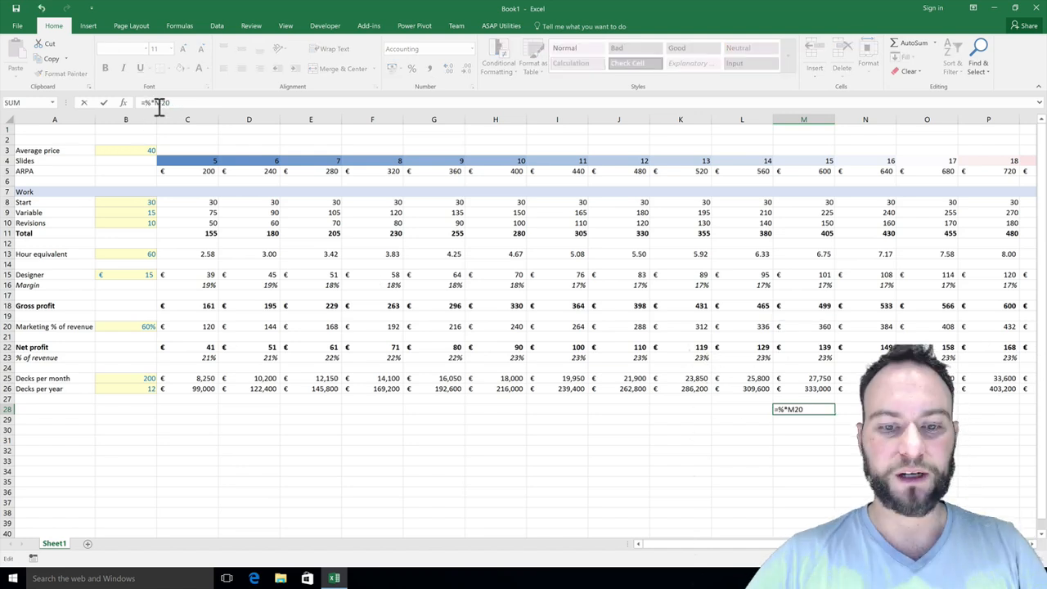
text(50)
key(Return)
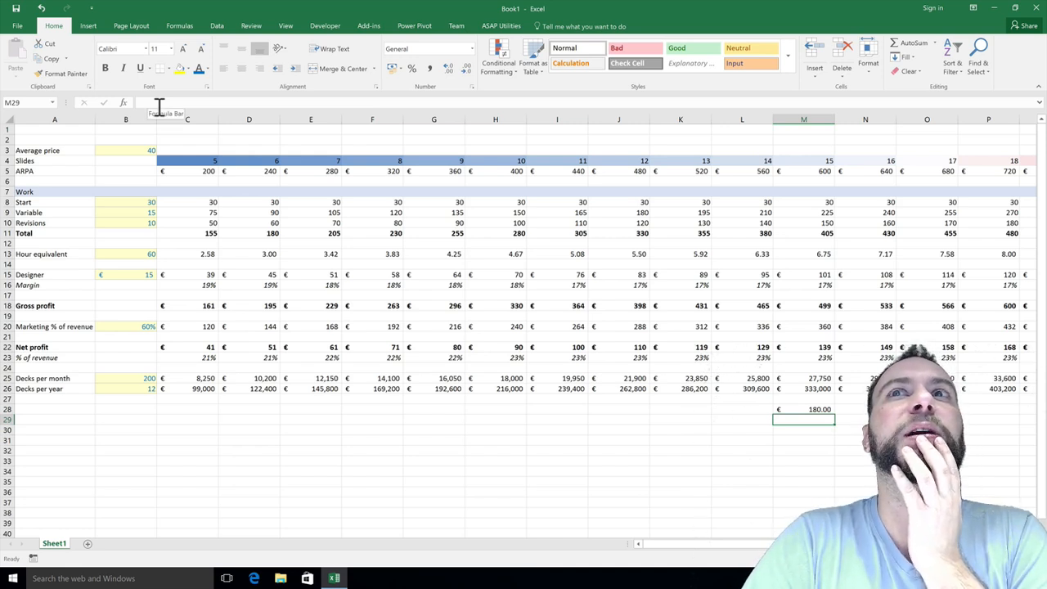
- Test the Marketing % of revenue in B20 at 30% and review the marketing share in M28
click(149, 328)
text(30)
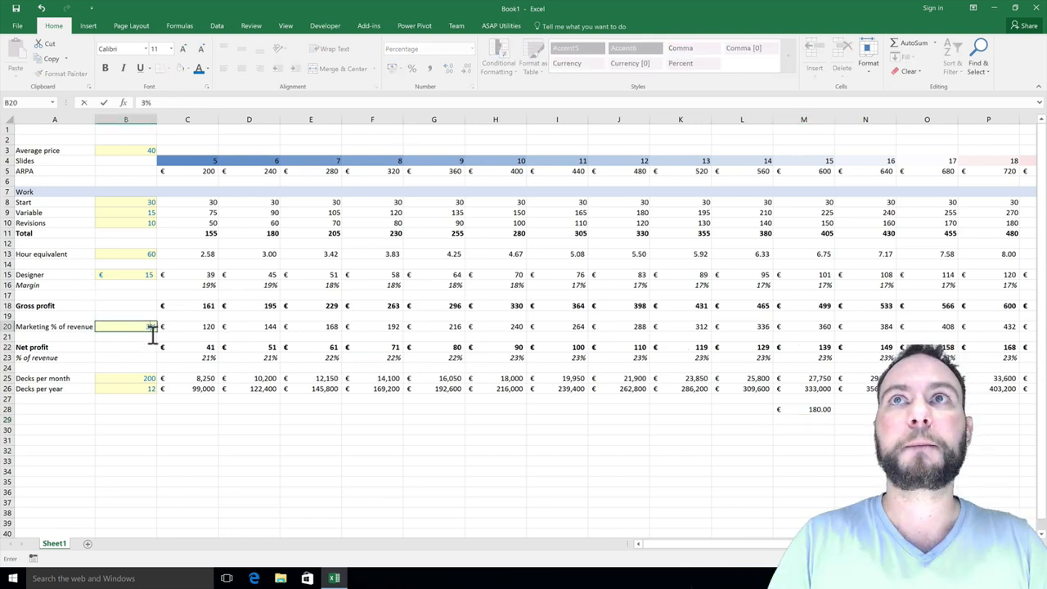
key(Return)
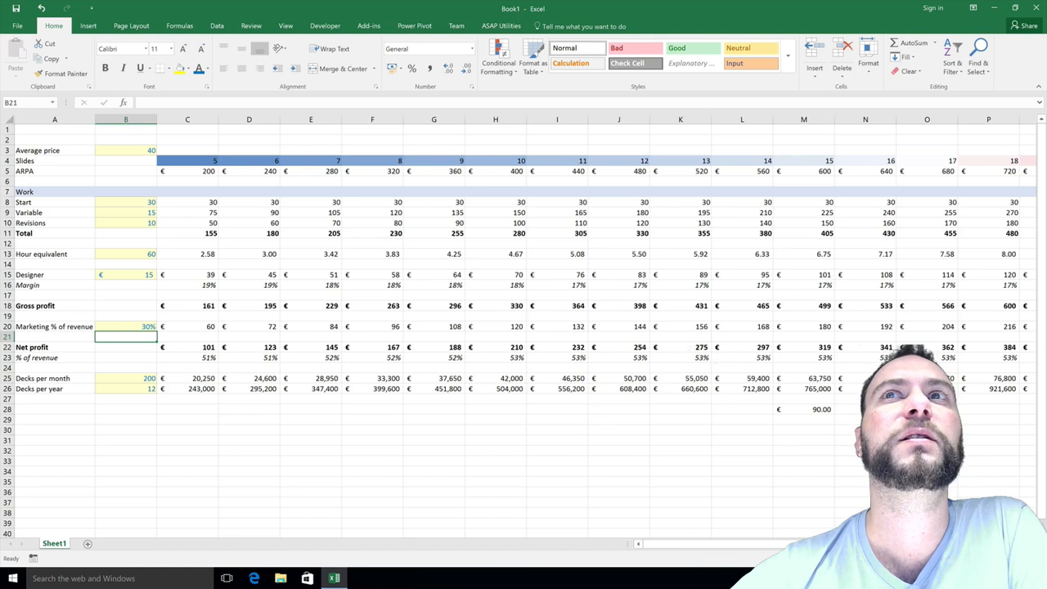
click(816, 410)
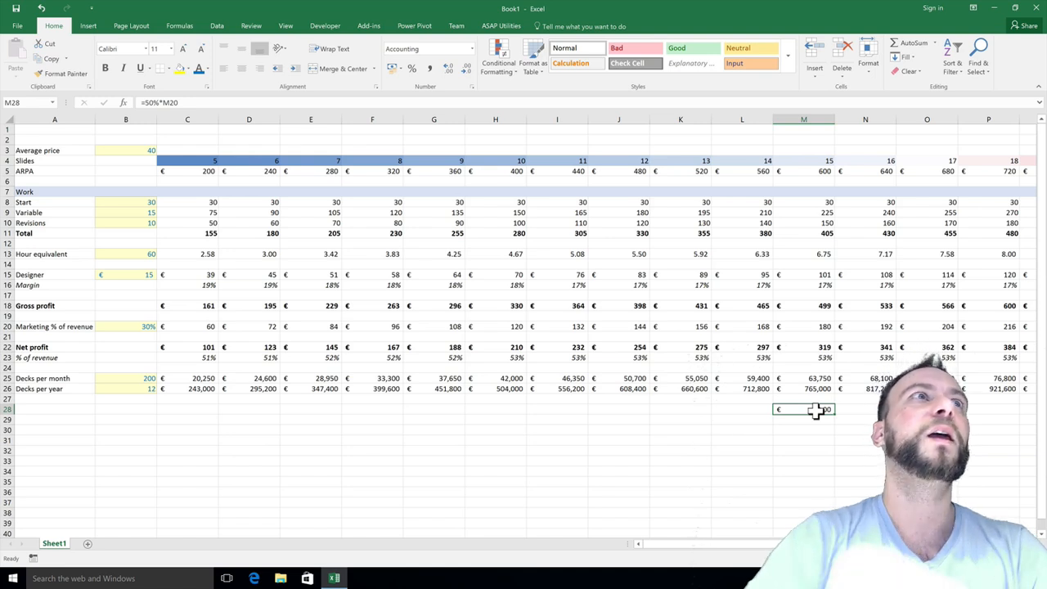
- Test heavier work assumptions with Start at 40, Variable at 20 and Revisions at 20 in B8:B10
click(146, 205)
text(40)
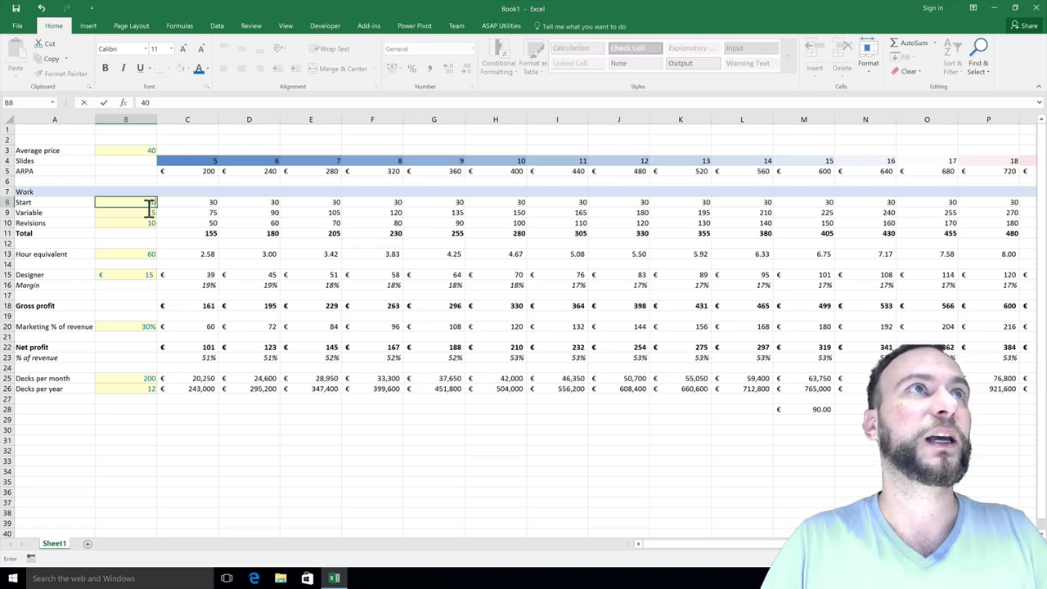
key(Return)
text(20)
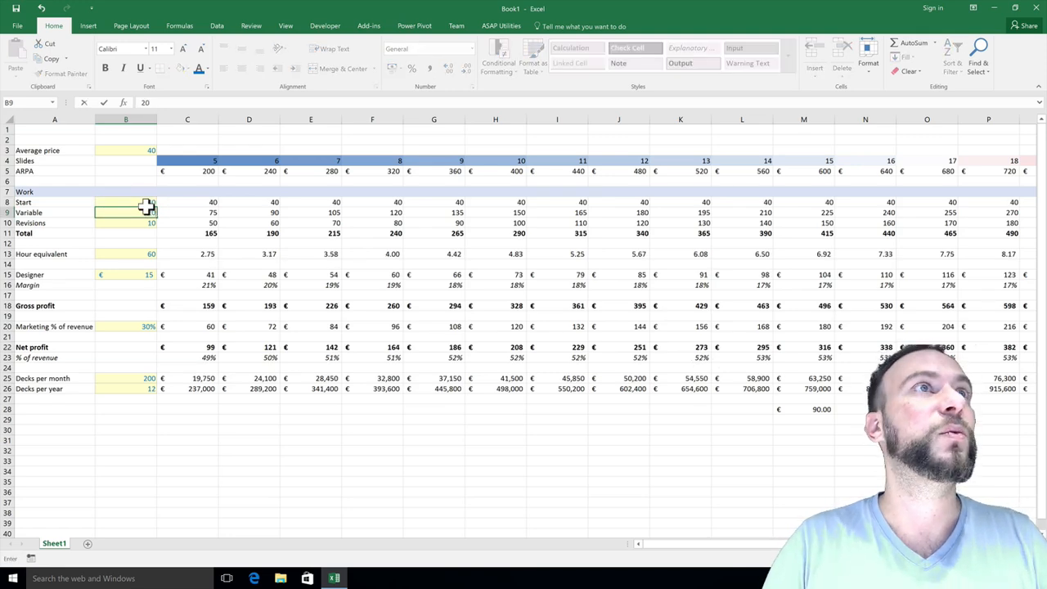
key(Return)
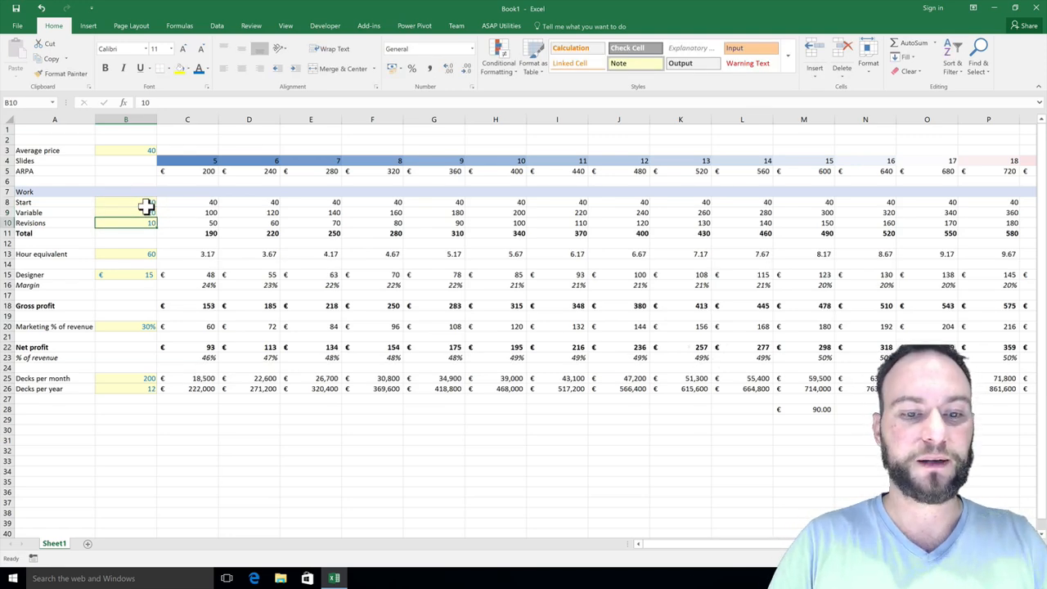
text(20)
key(Return)
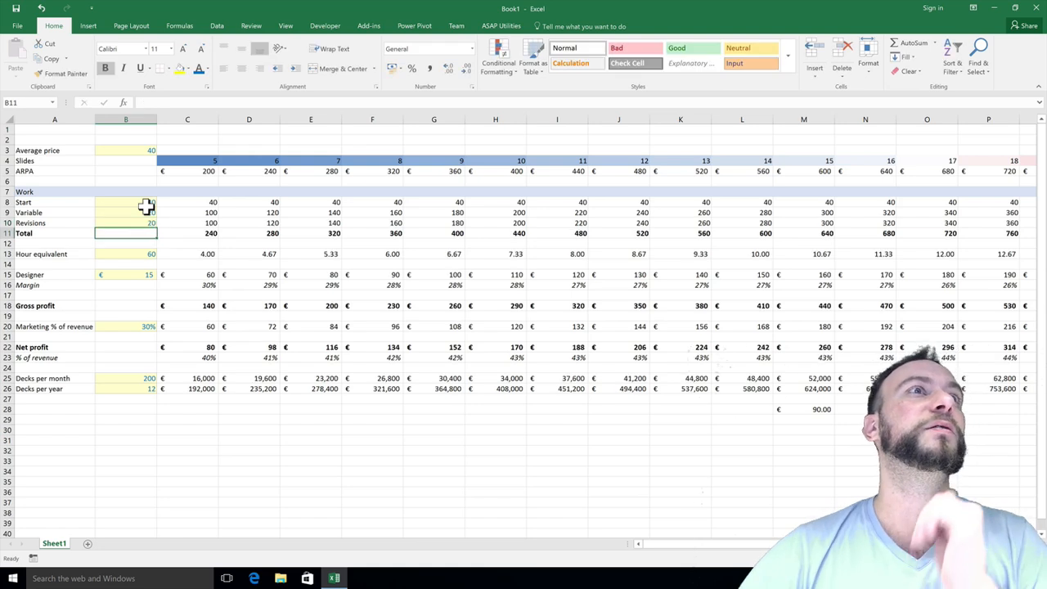
- Check the 15-slide marketing cost and set the Marketing % of revenue in B20 to 15%
click(801, 327)
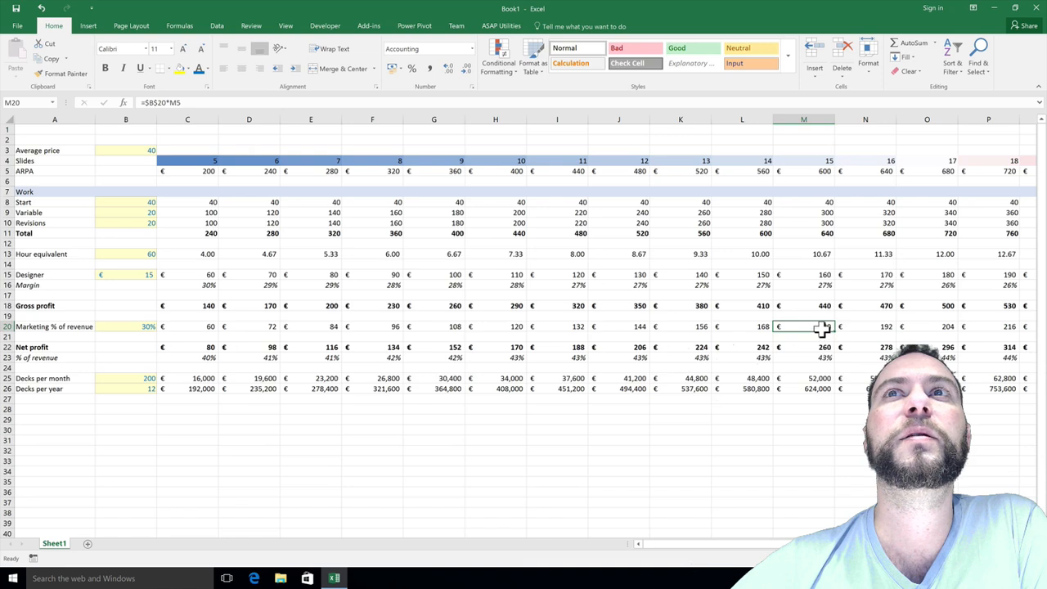
click(128, 327)
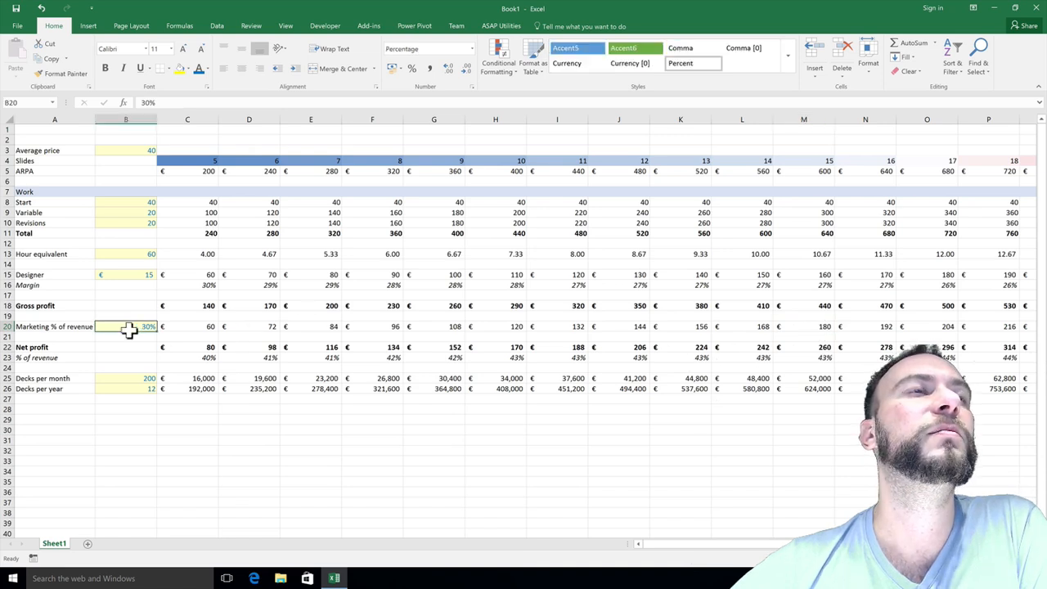
text(15)
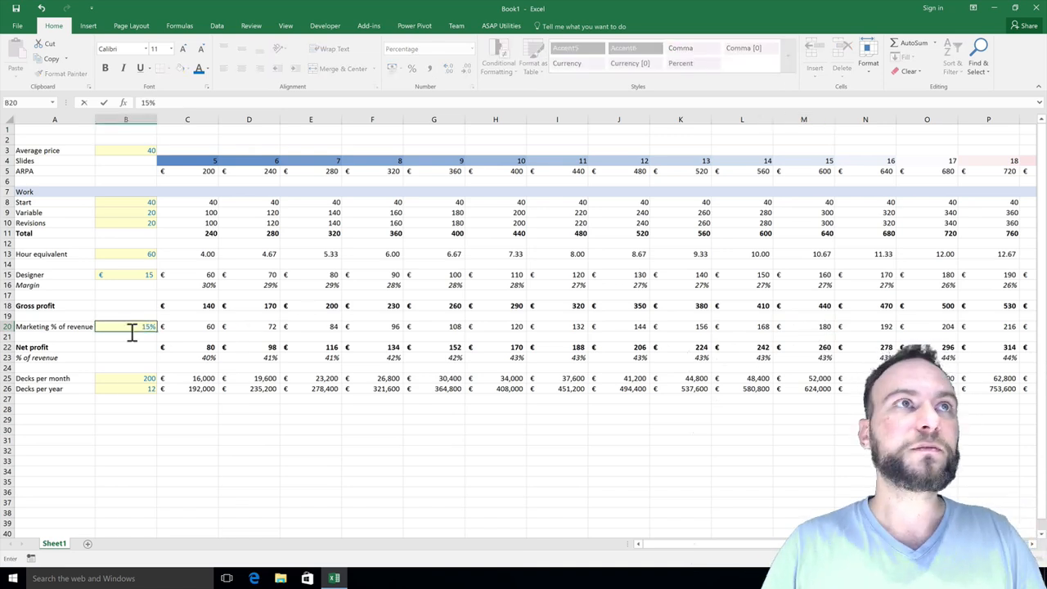
key(Return)
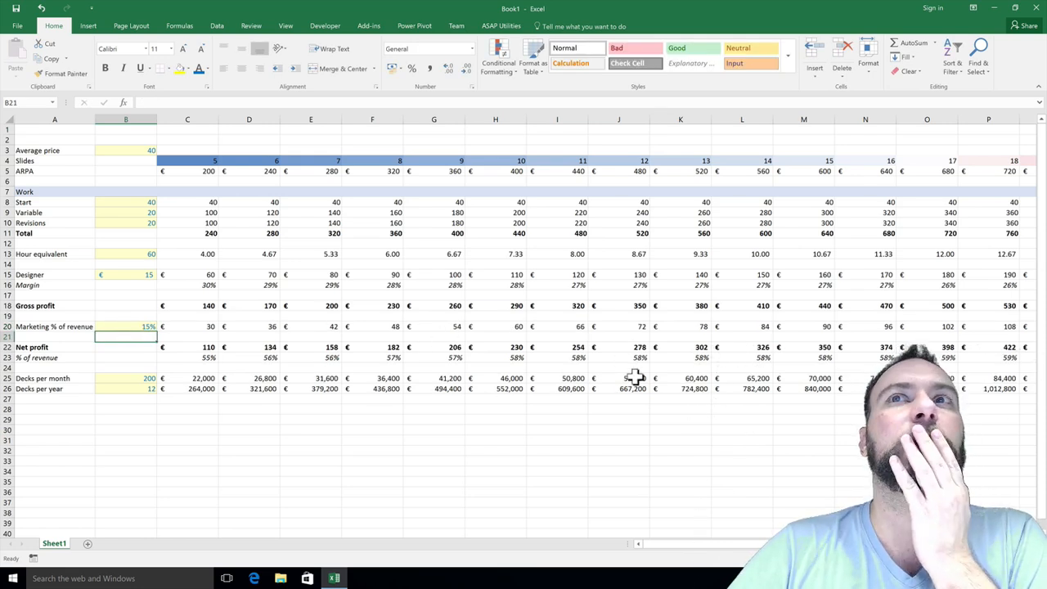
click(814, 406)
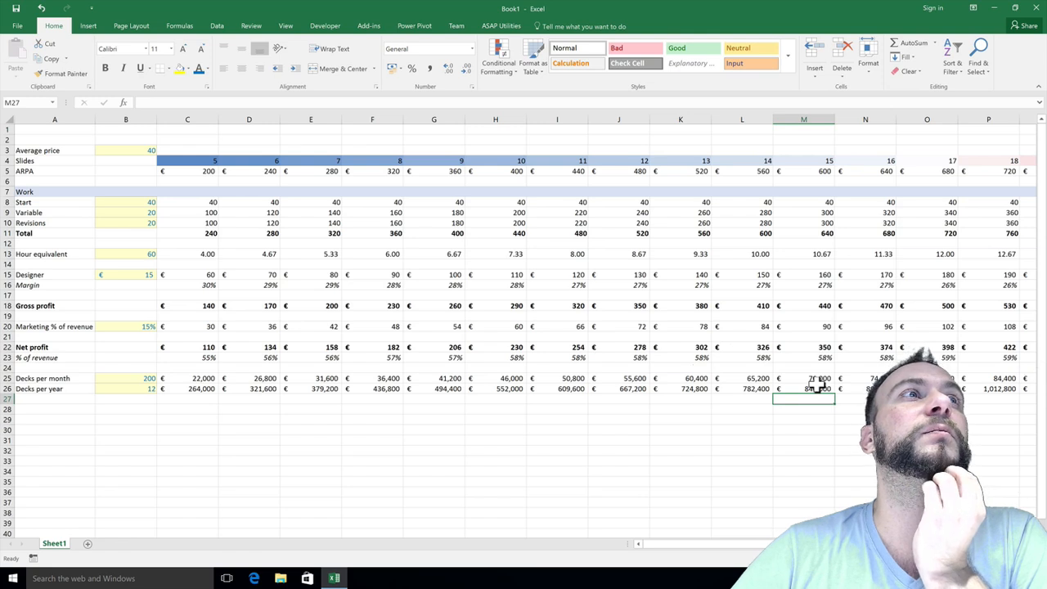
- Set Revisions to 10, Variable to 15 and Start to 20, and review the 15-slide yearly profit in M26
click(148, 216)
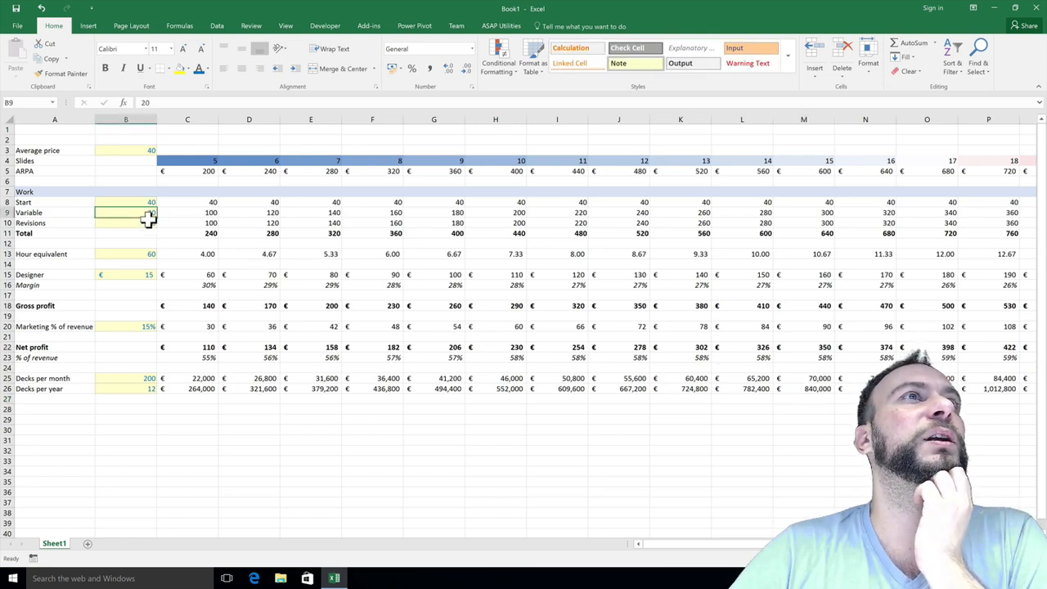
click(140, 227)
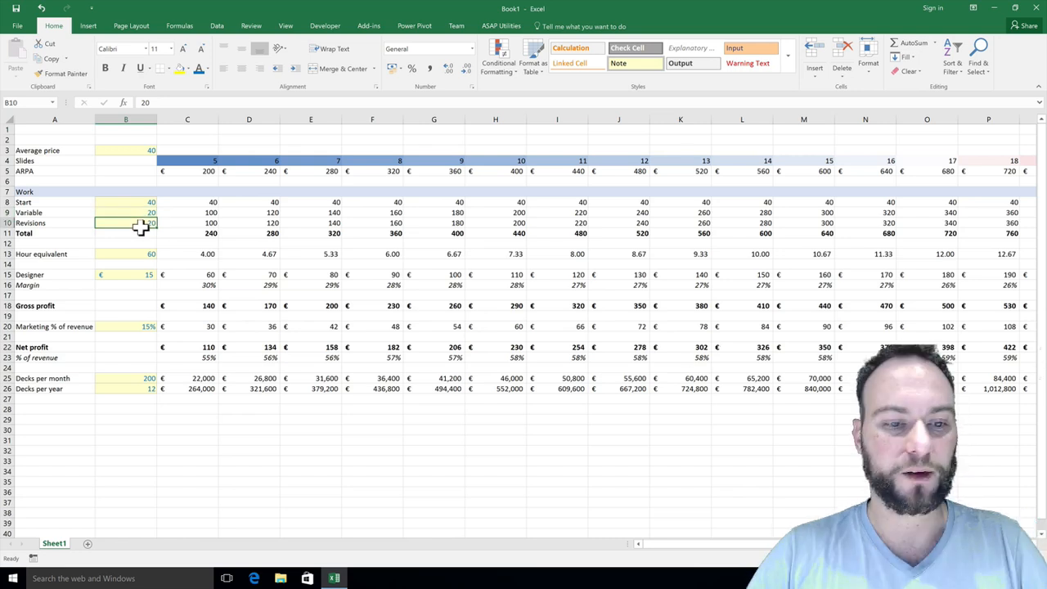
text(10)
key(Return)
key(Up)
key(Up)
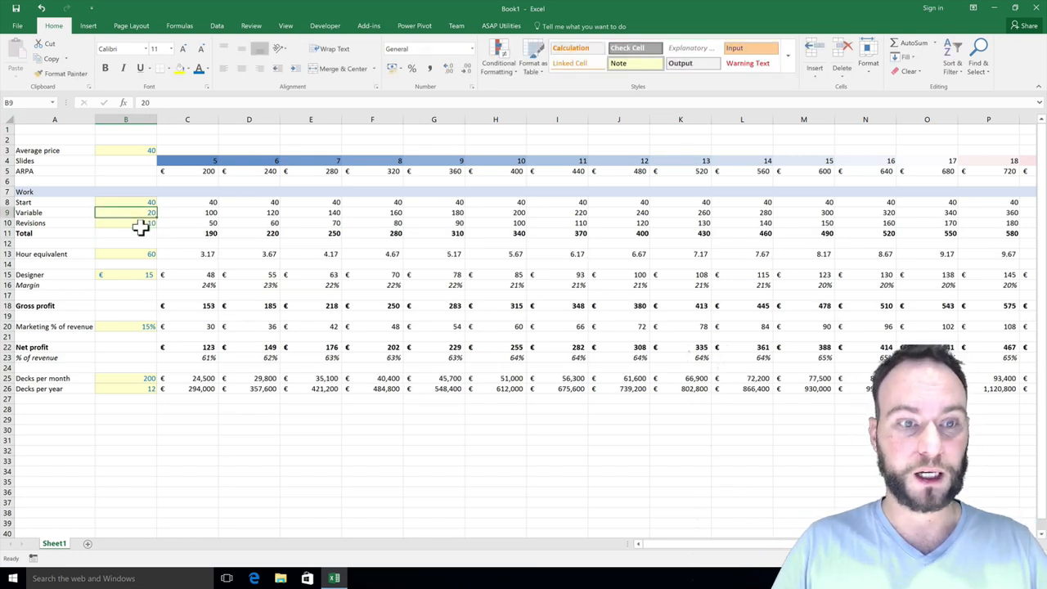
text(15)
key(Return)
key(Up)
key(Up)
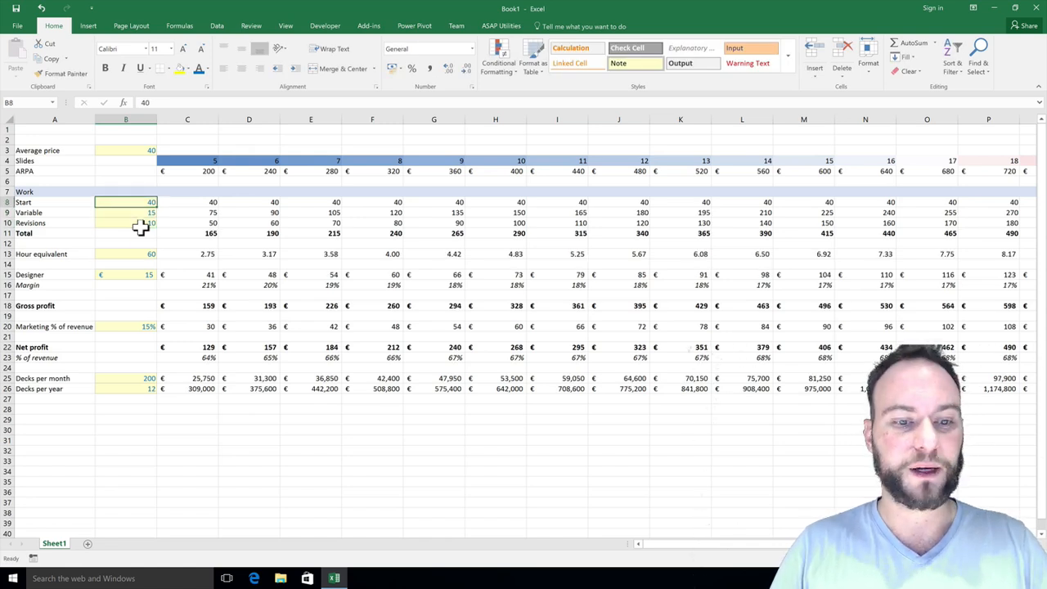
text(20)
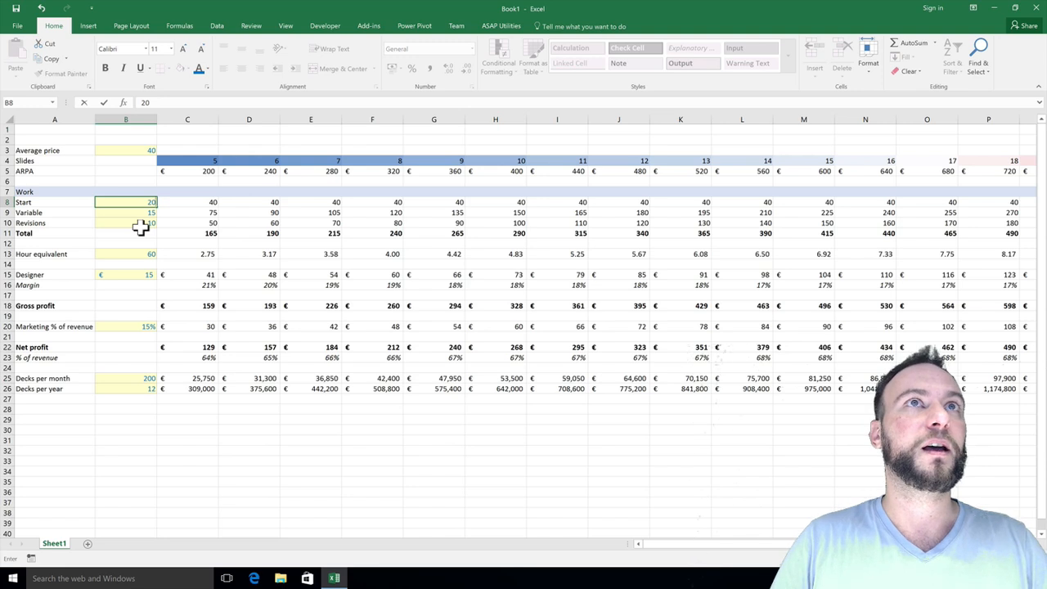
key(Return)
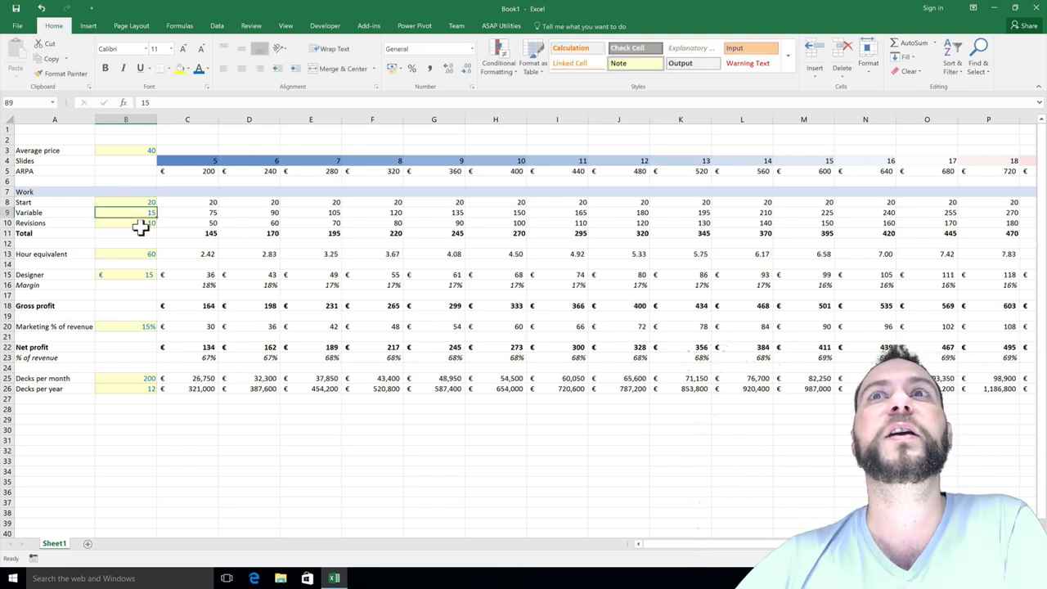
click(785, 391)
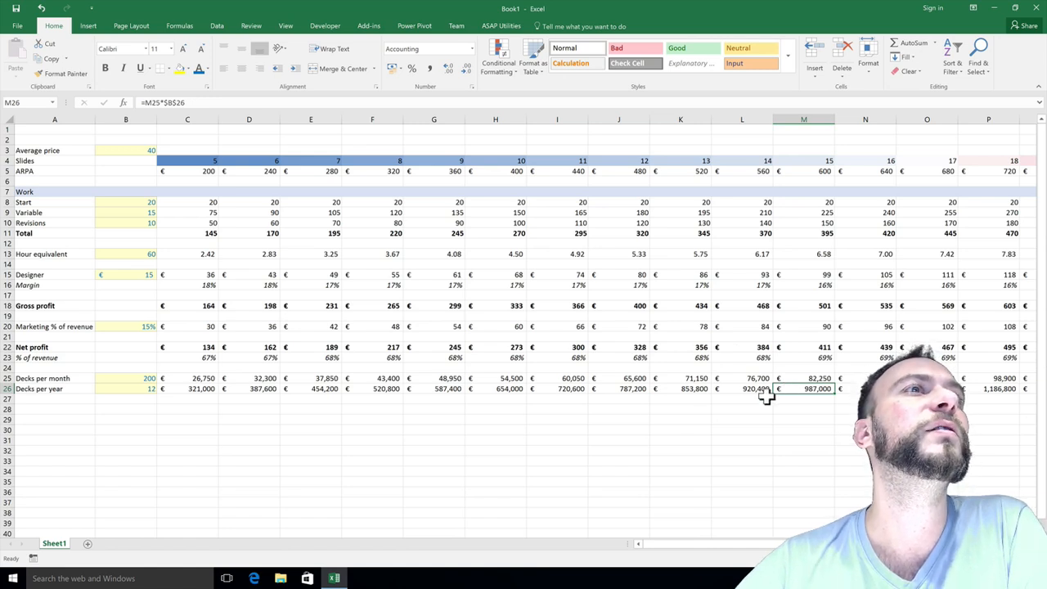
- Set the Decks per month volume in B25 to 400
click(132, 381)
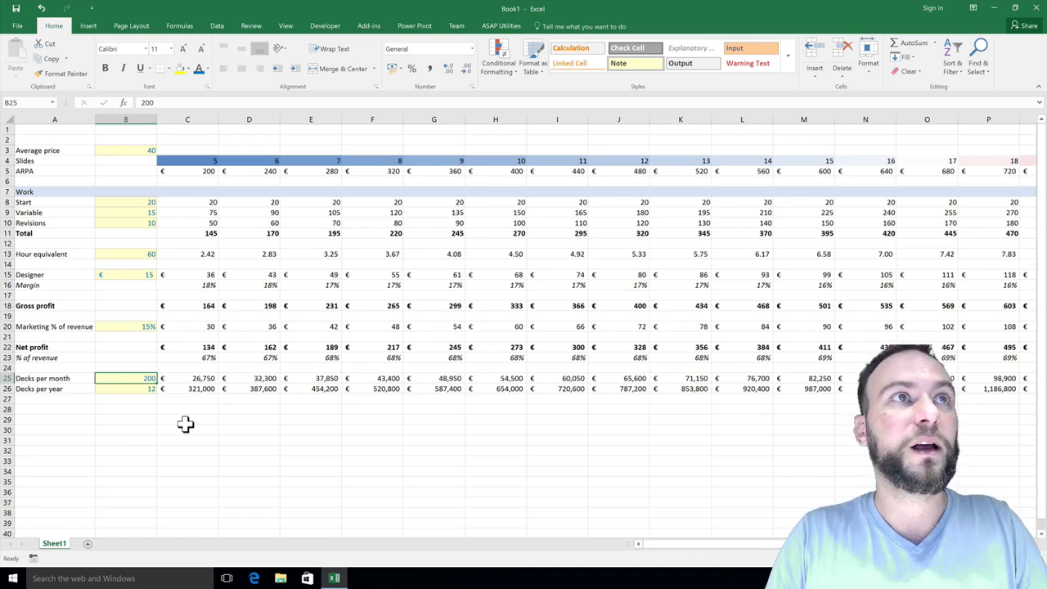
text(400)
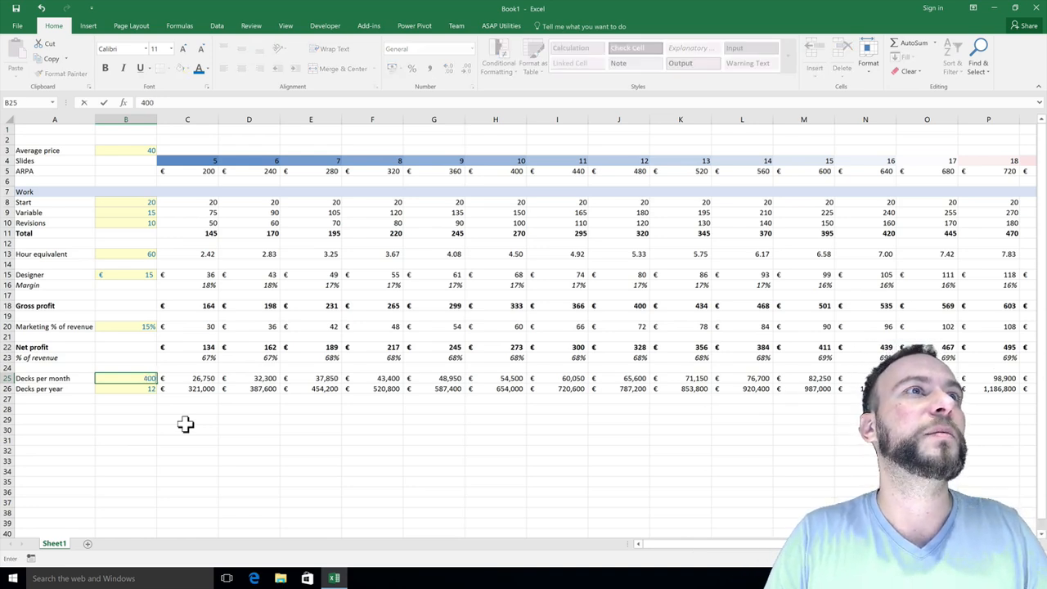
key(Return)
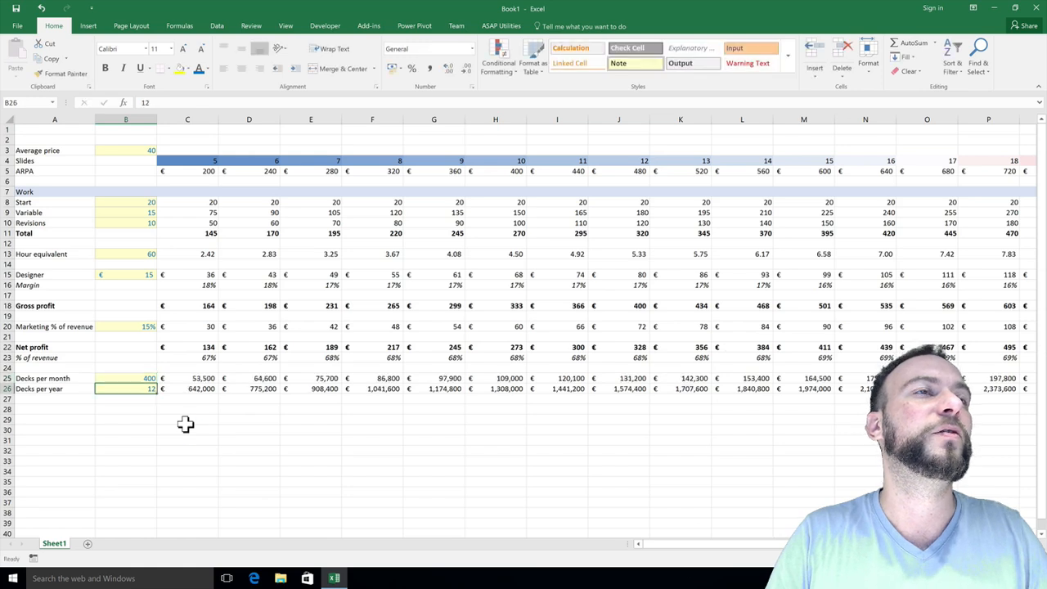
- Examine the monthly and yearly profit along the Decks rows up to the 15-slide column
key(Up)
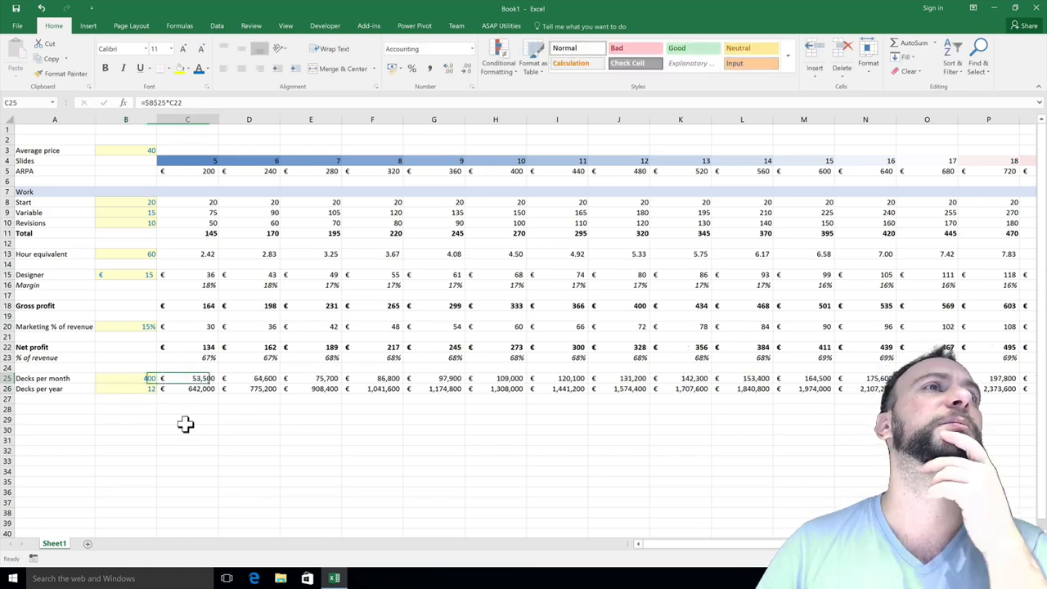
key(Right)
key(Right)
key(Right)
key(Right)
key(Right)
key(Right)
key(Right)
key(Right)
key(Right)
key(Right)
key(Right)
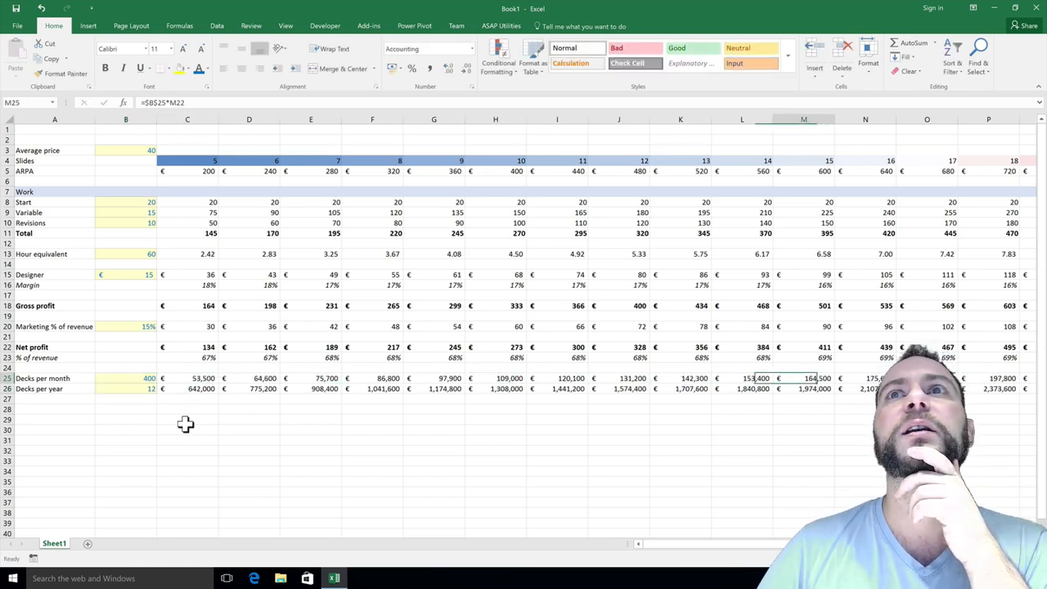
key(Down)
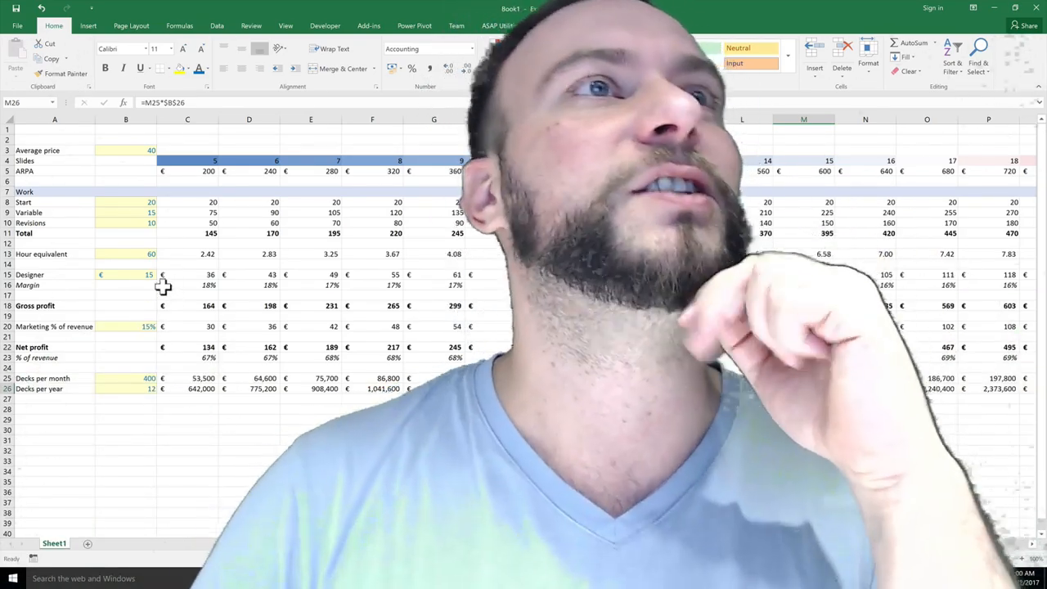
- Set the Designer rate in B15 to 60 and review the yearly profit for 14 slides
click(143, 286)
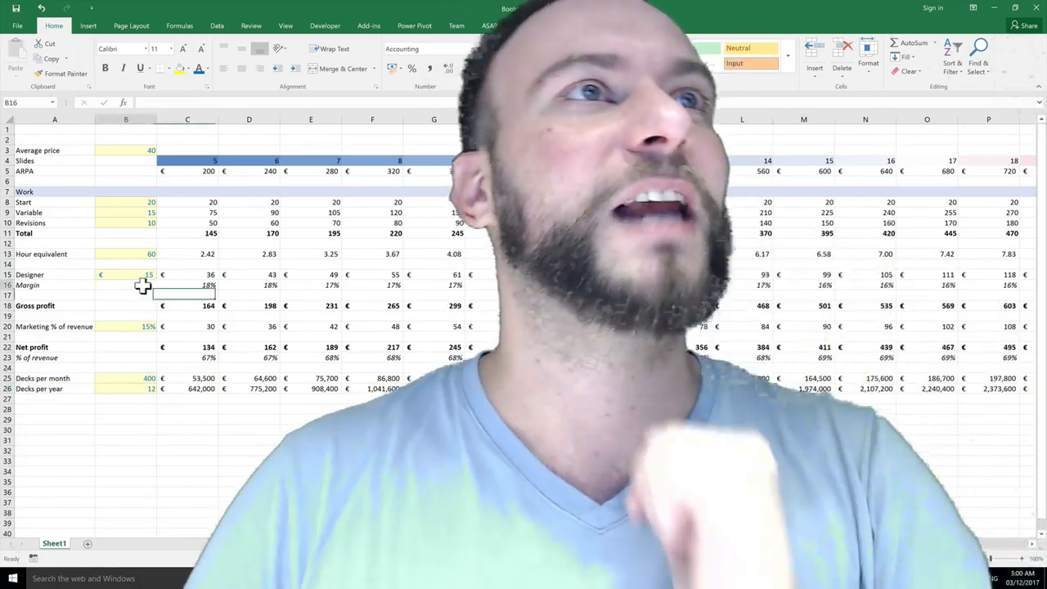
click(144, 278)
text(60)
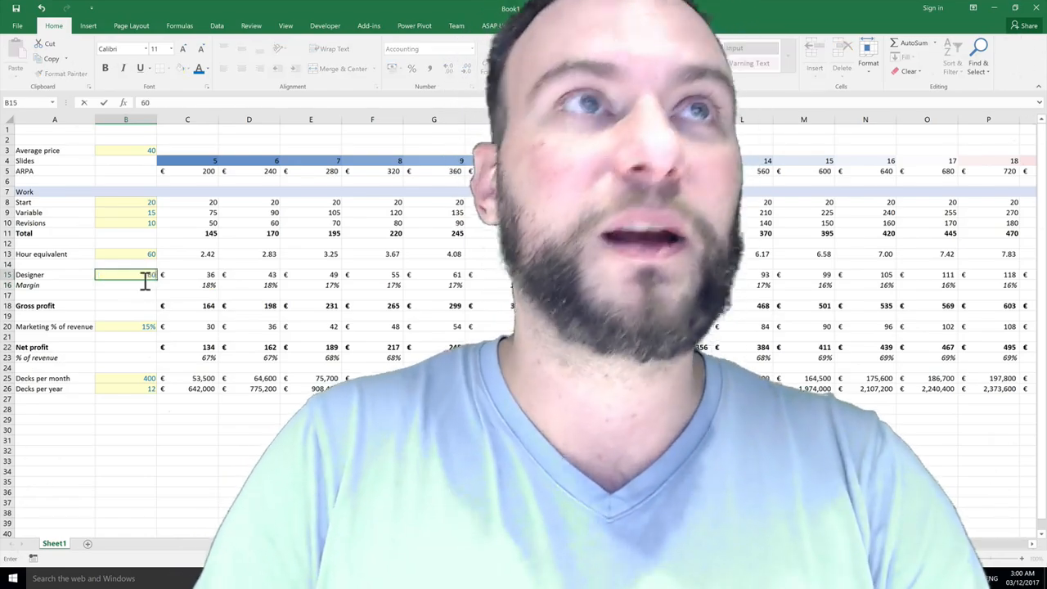
key(Return)
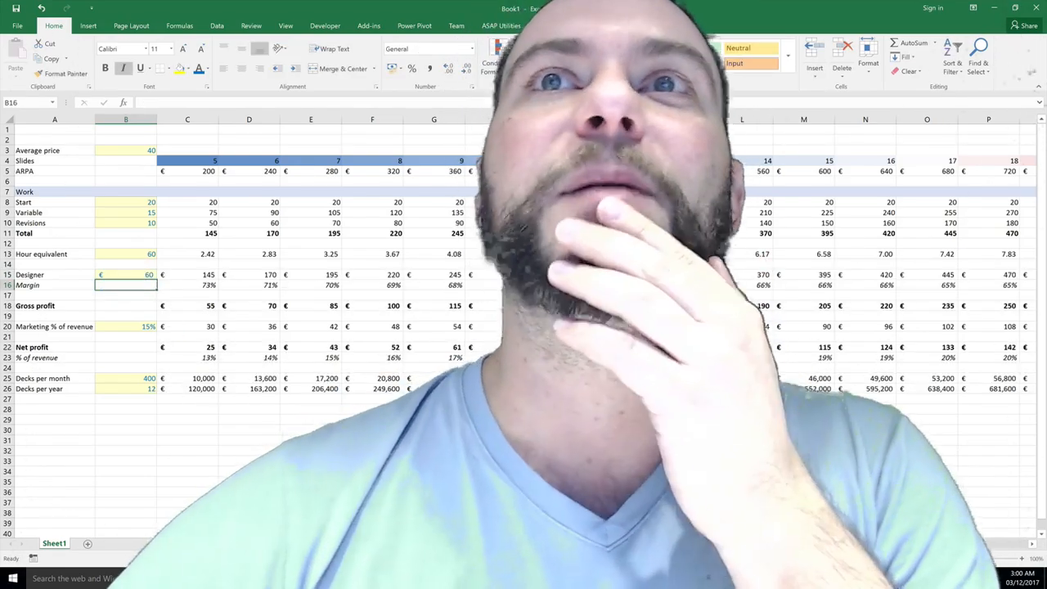
click(766, 387)
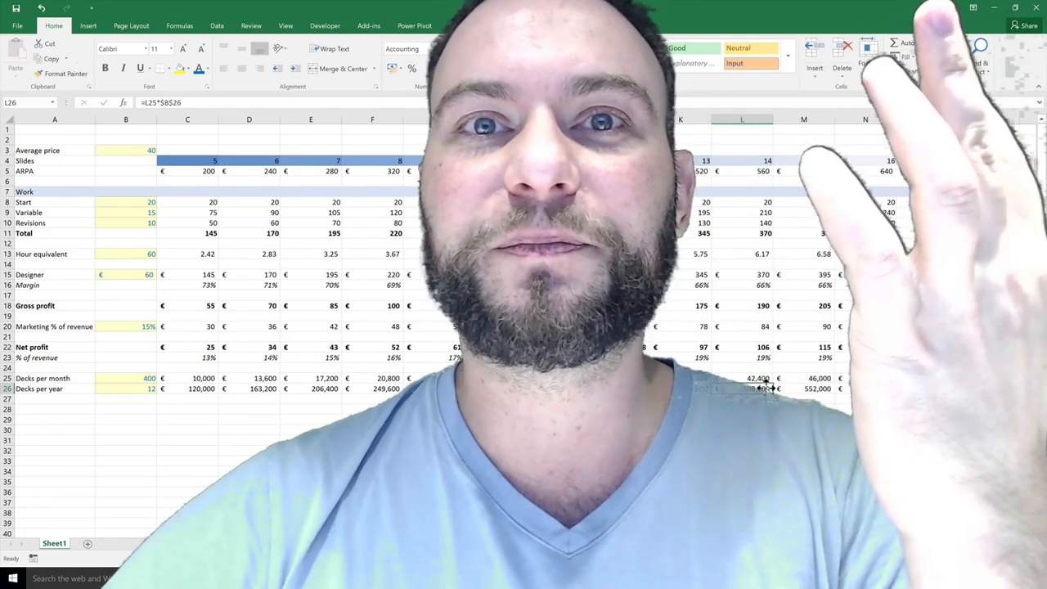